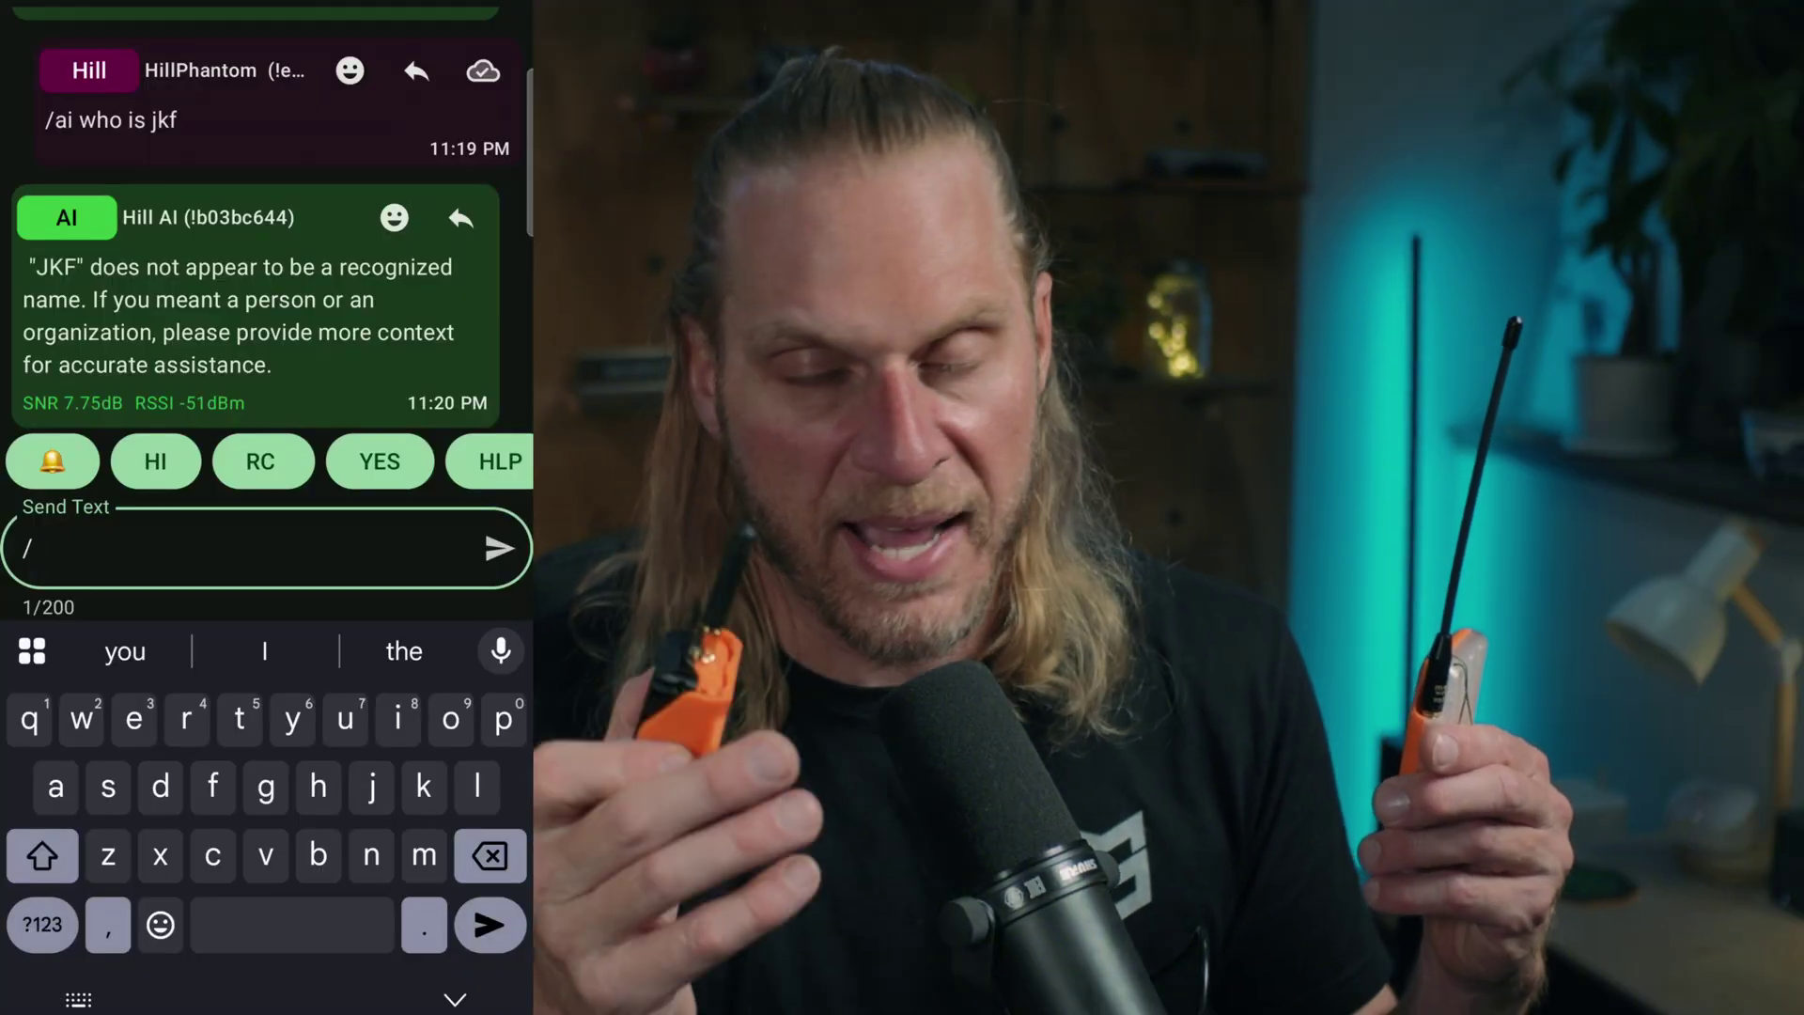
Send the question '/ai is a owl a falcon' to the AI node from the Send Text box
text(ai o)
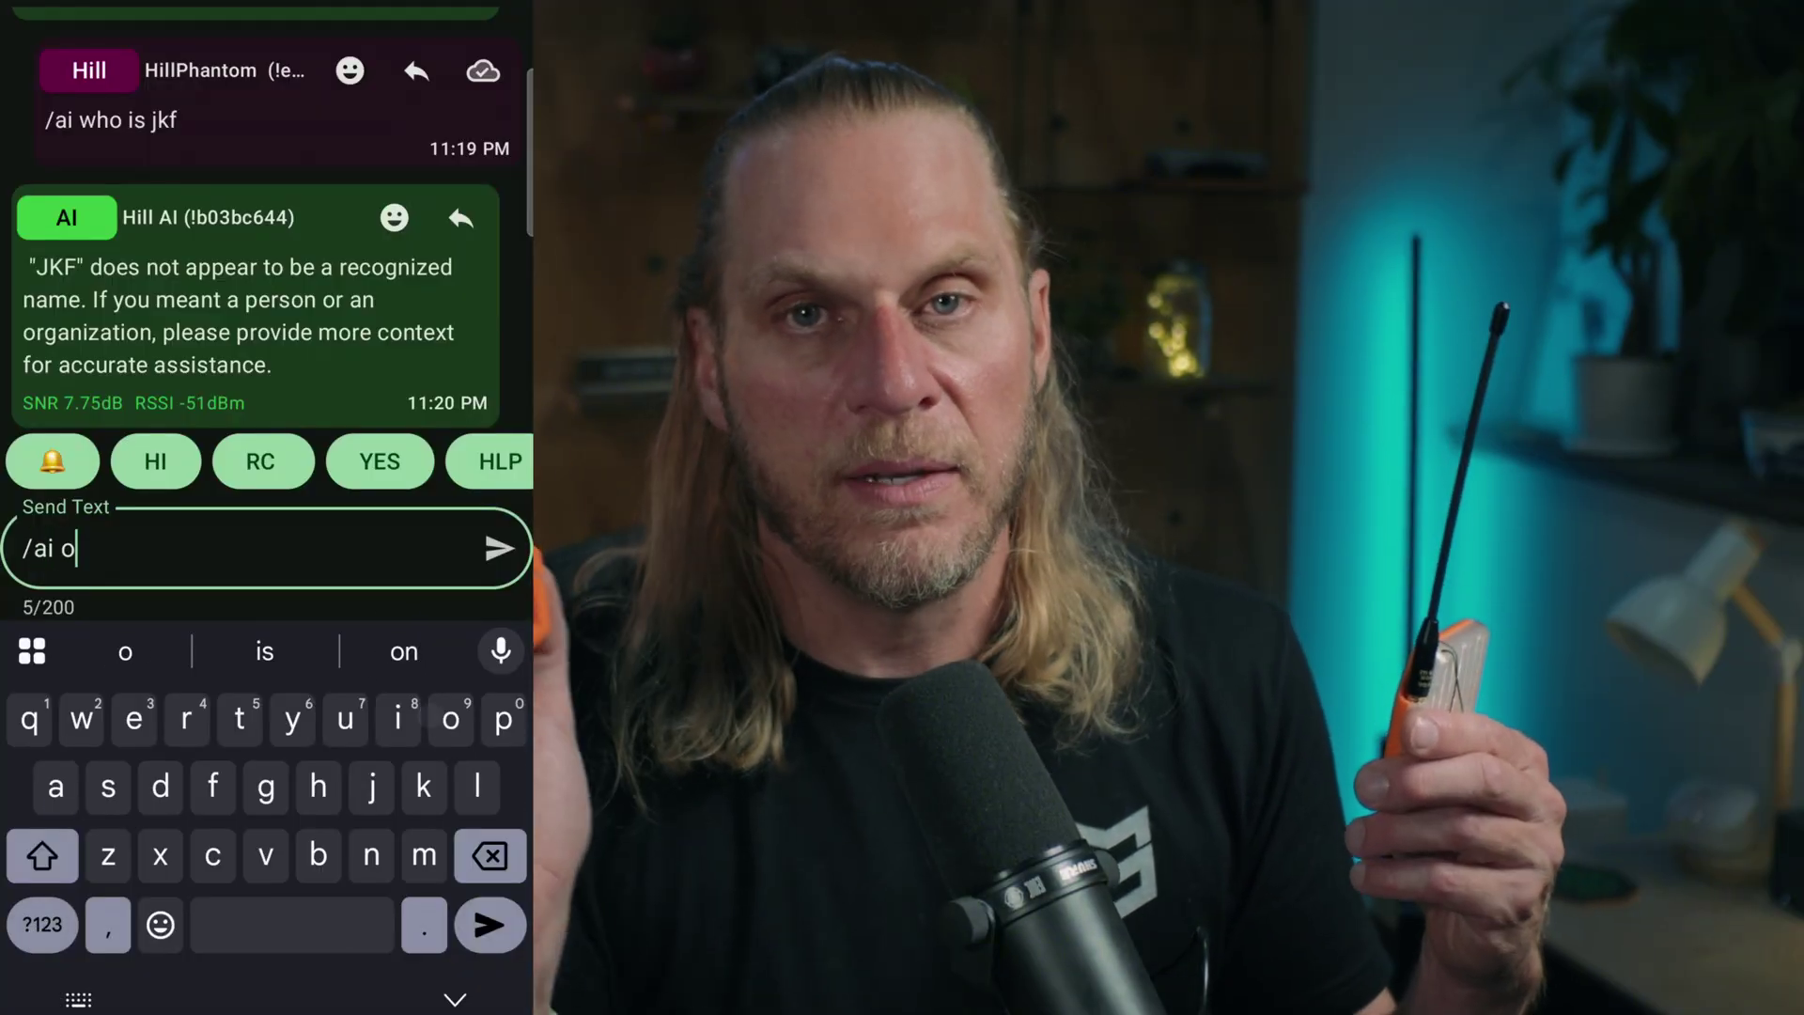
key(BackSpace)
text(is )
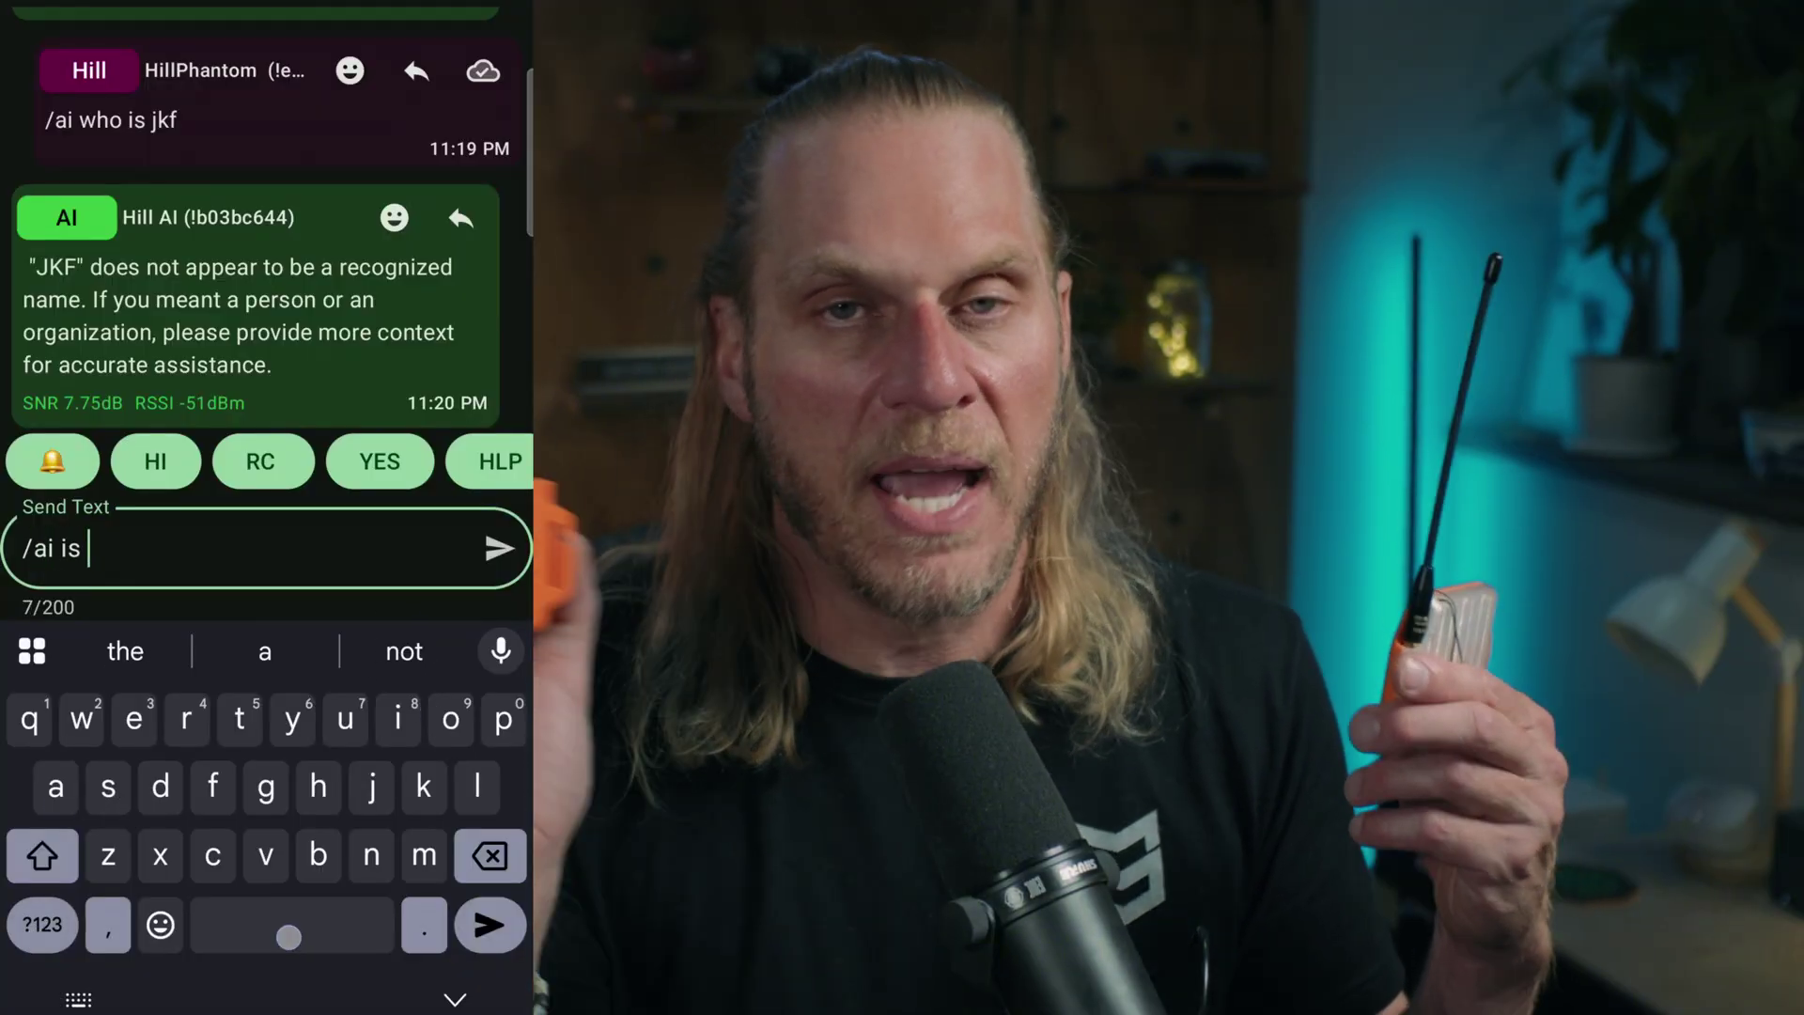
text(a owl a )
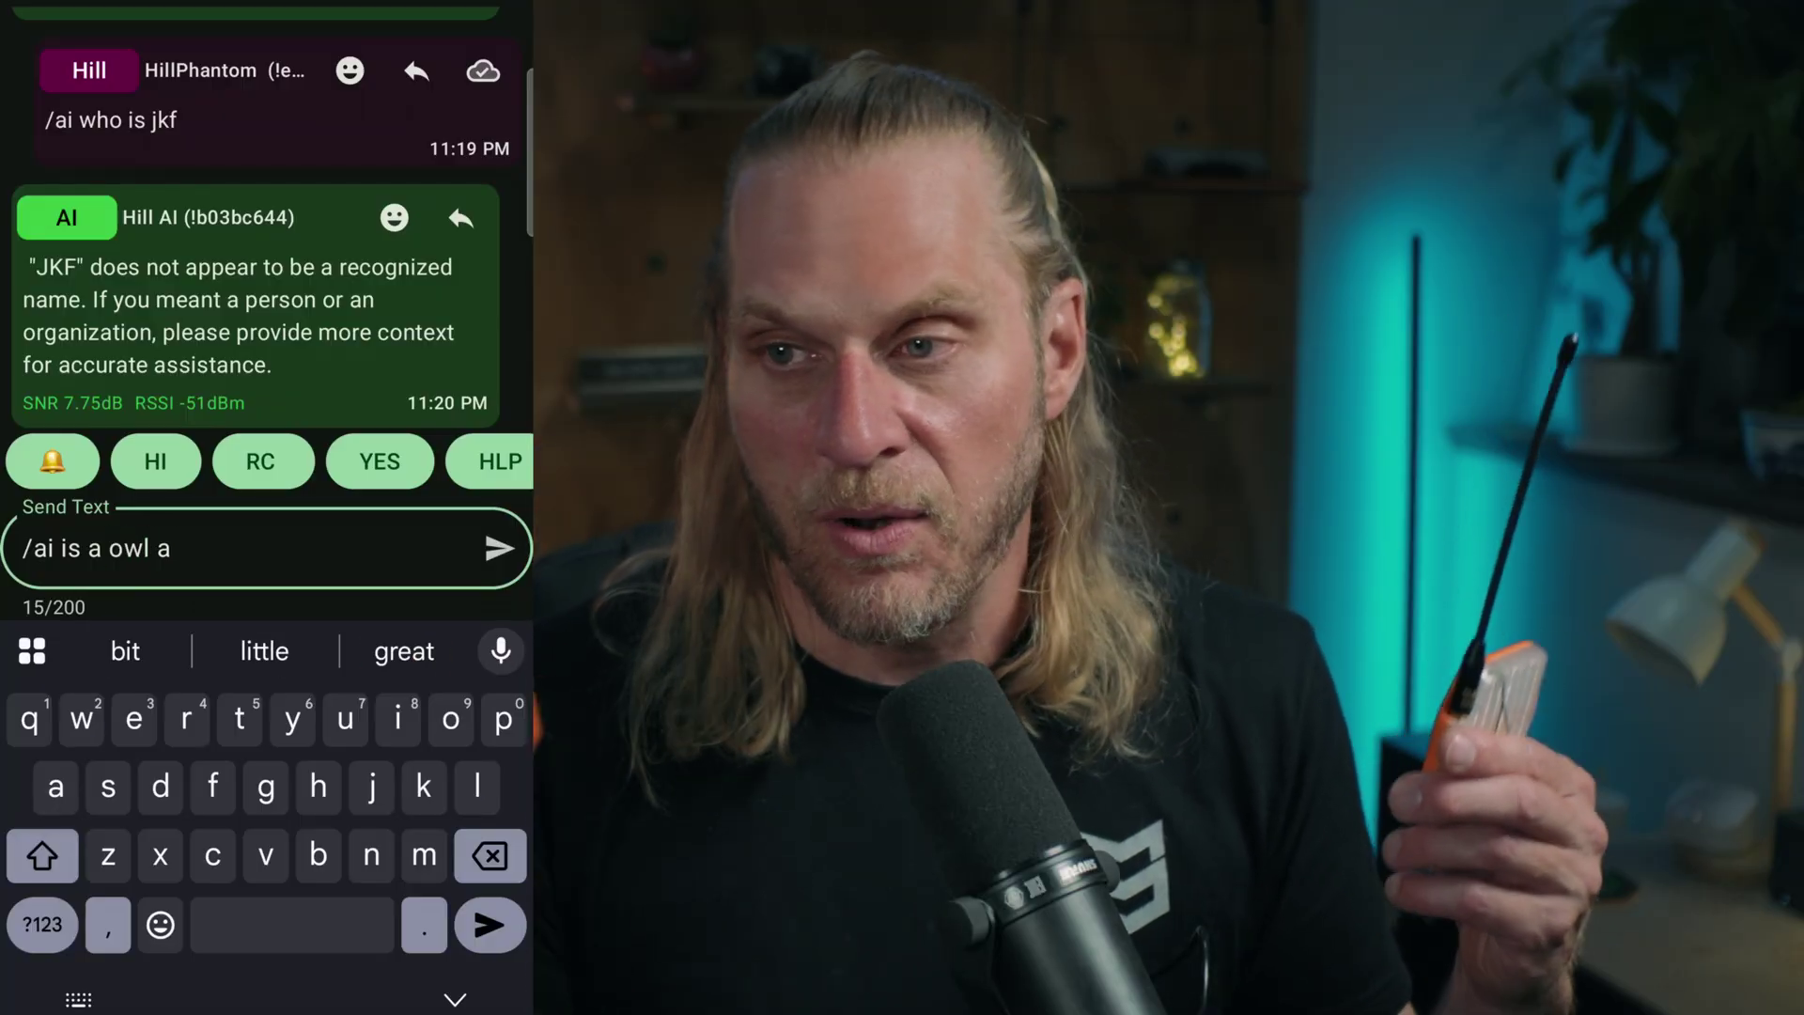
text(falcon)
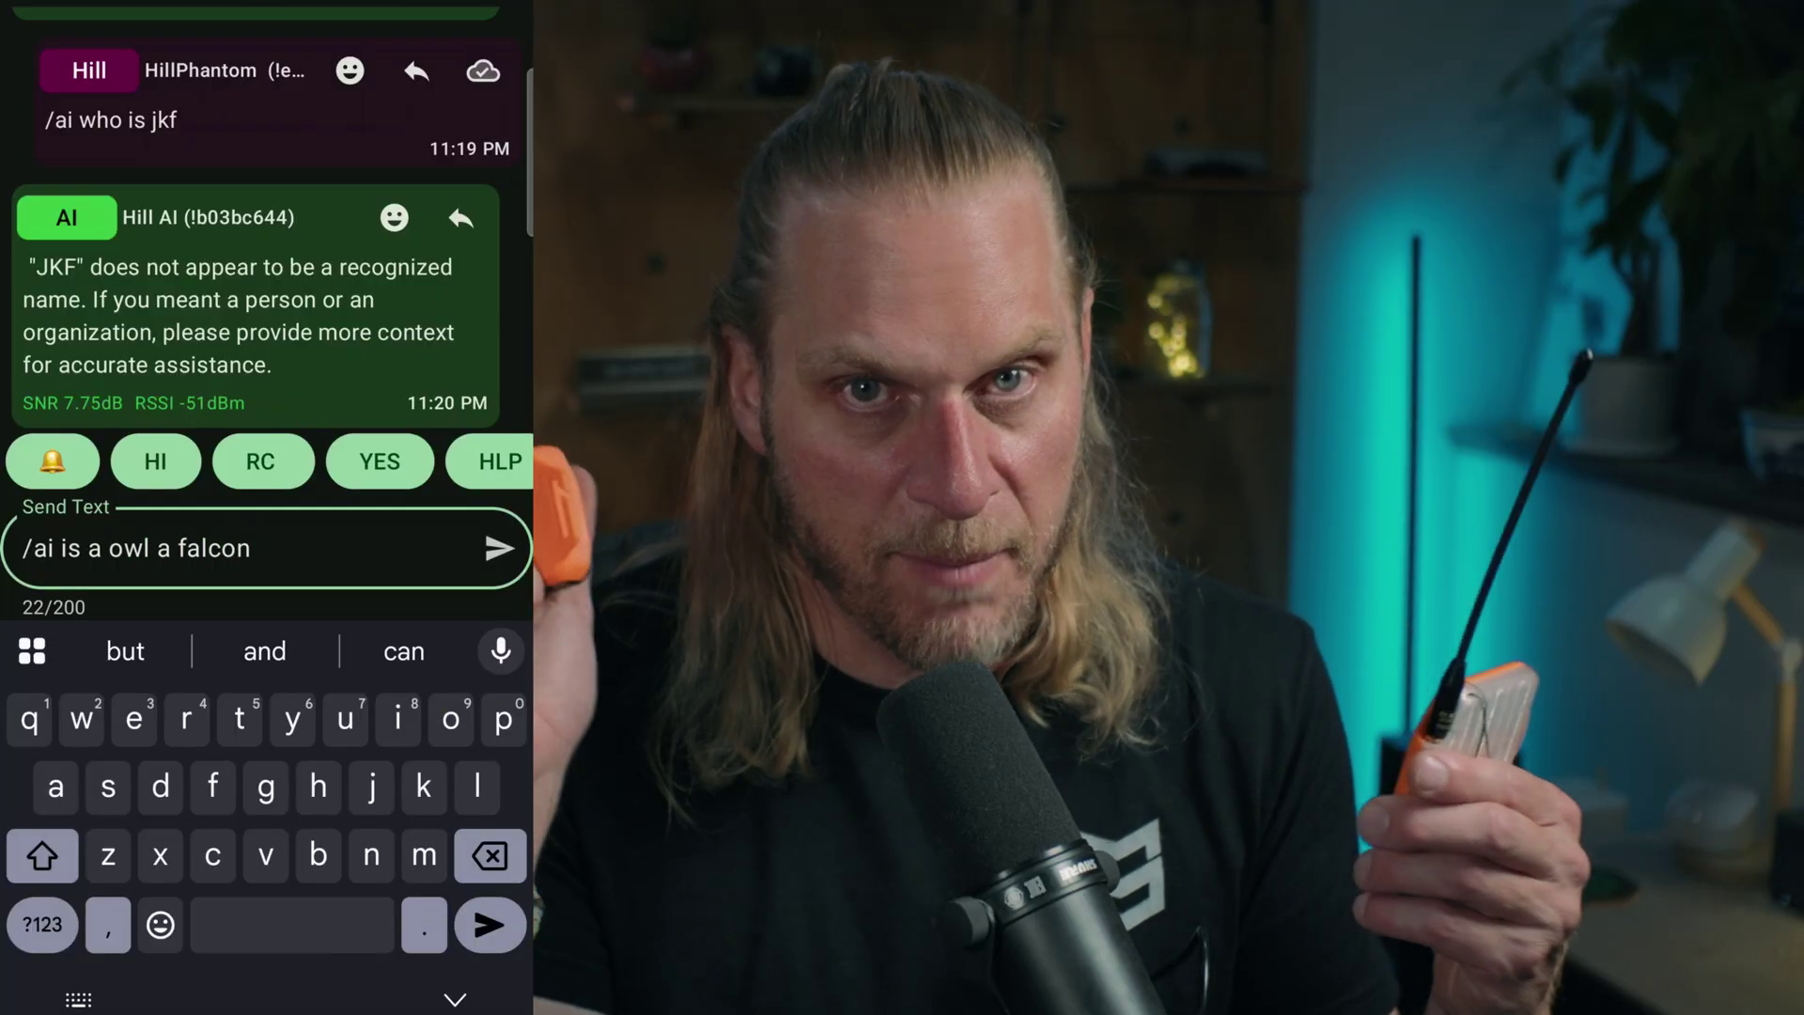
key(Return)
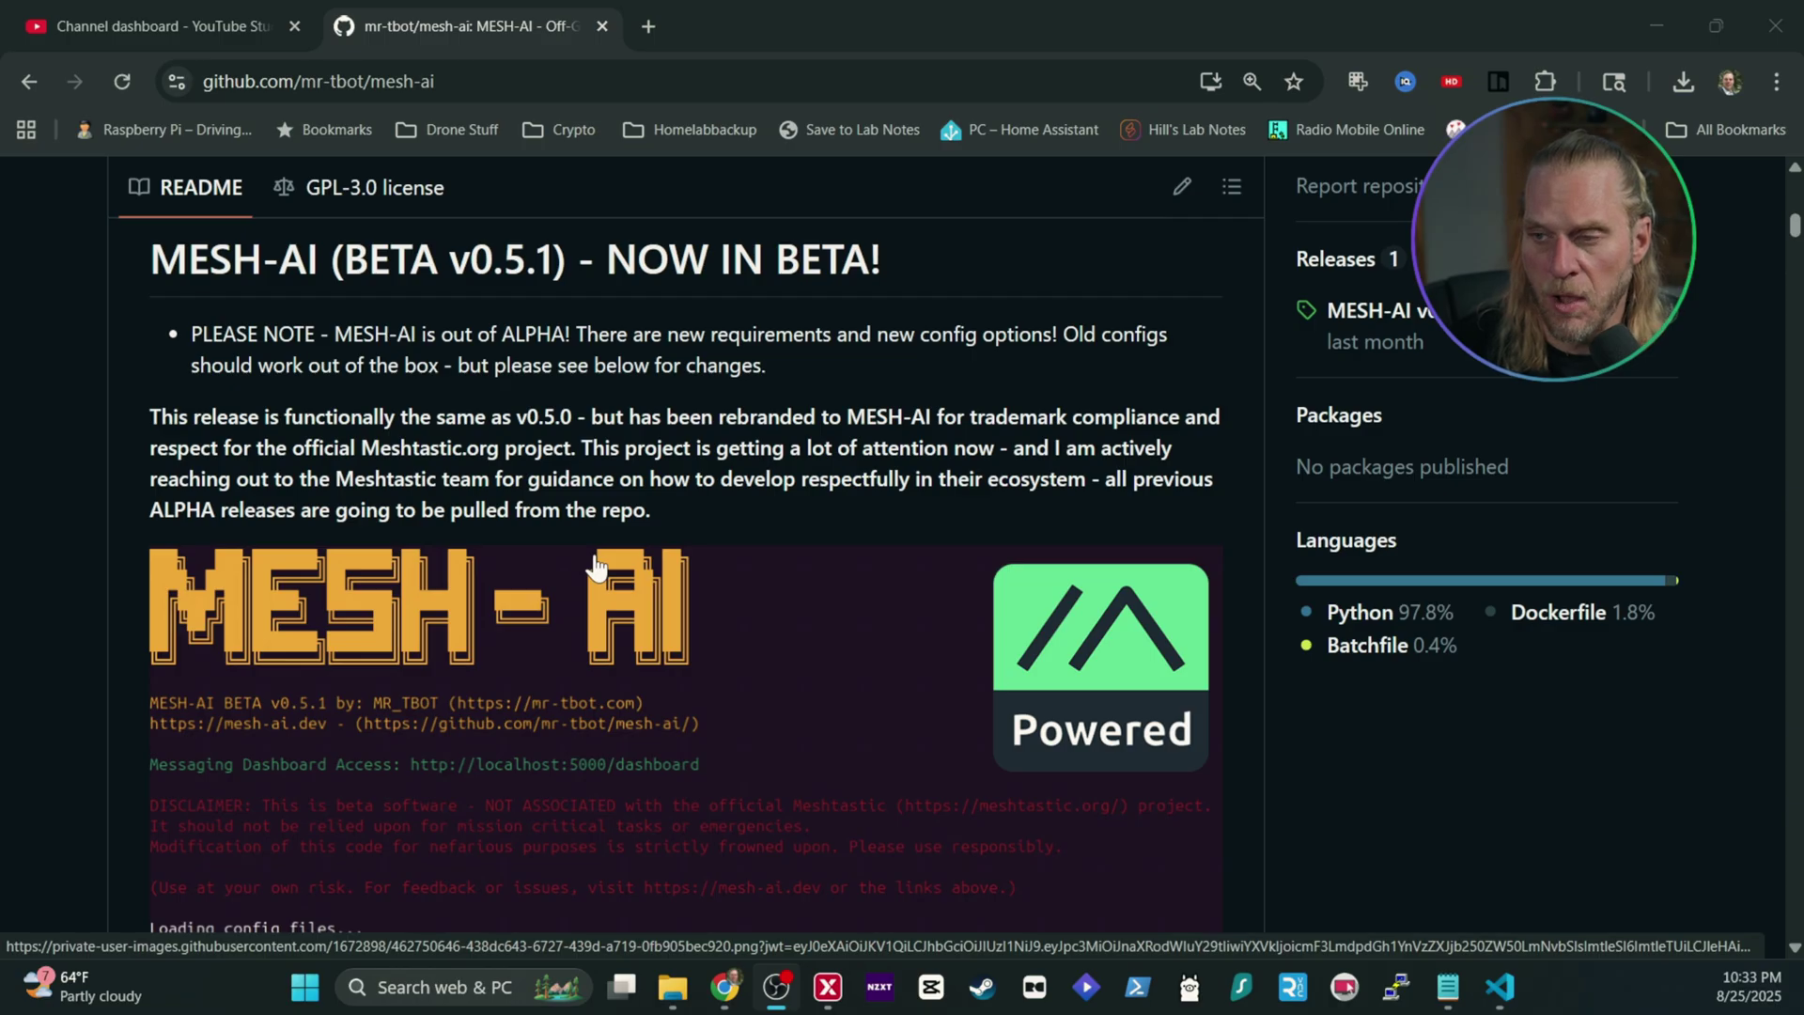
Scroll the README to the Features list and highlight the /emergency and /911 commands
scroll(620, 622, down, 10)
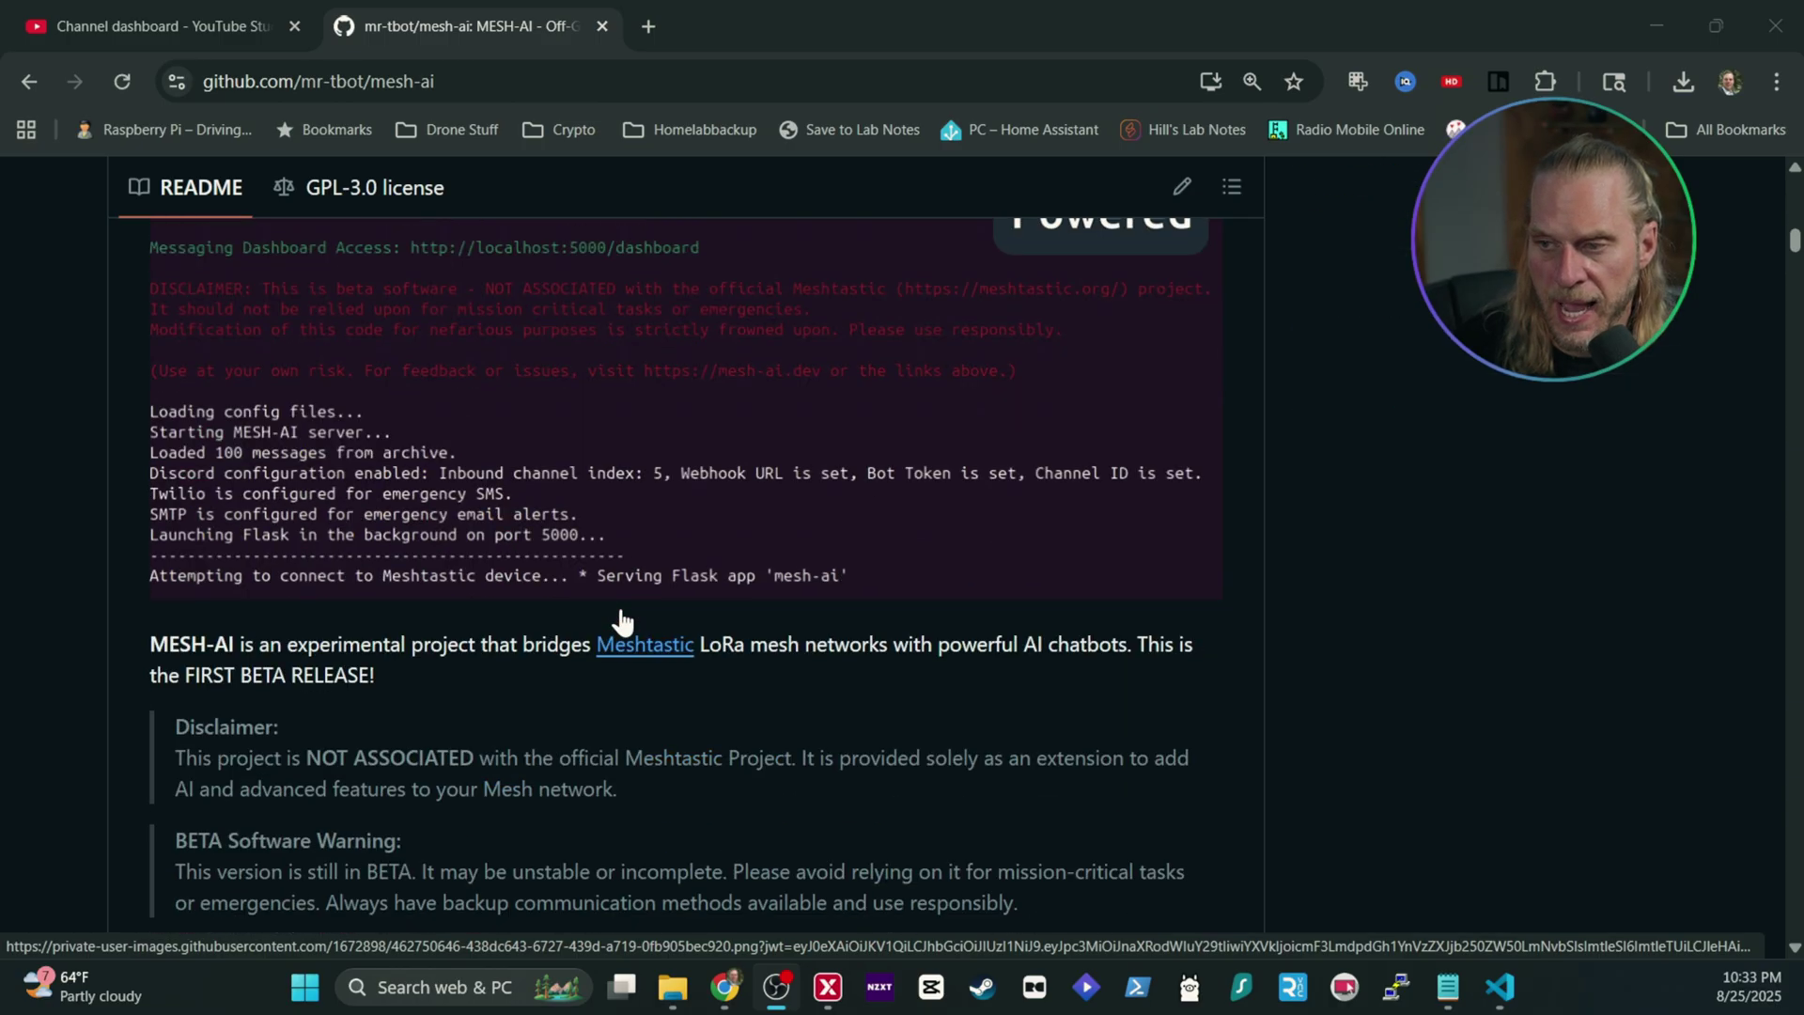
scroll(621, 622, down, 3)
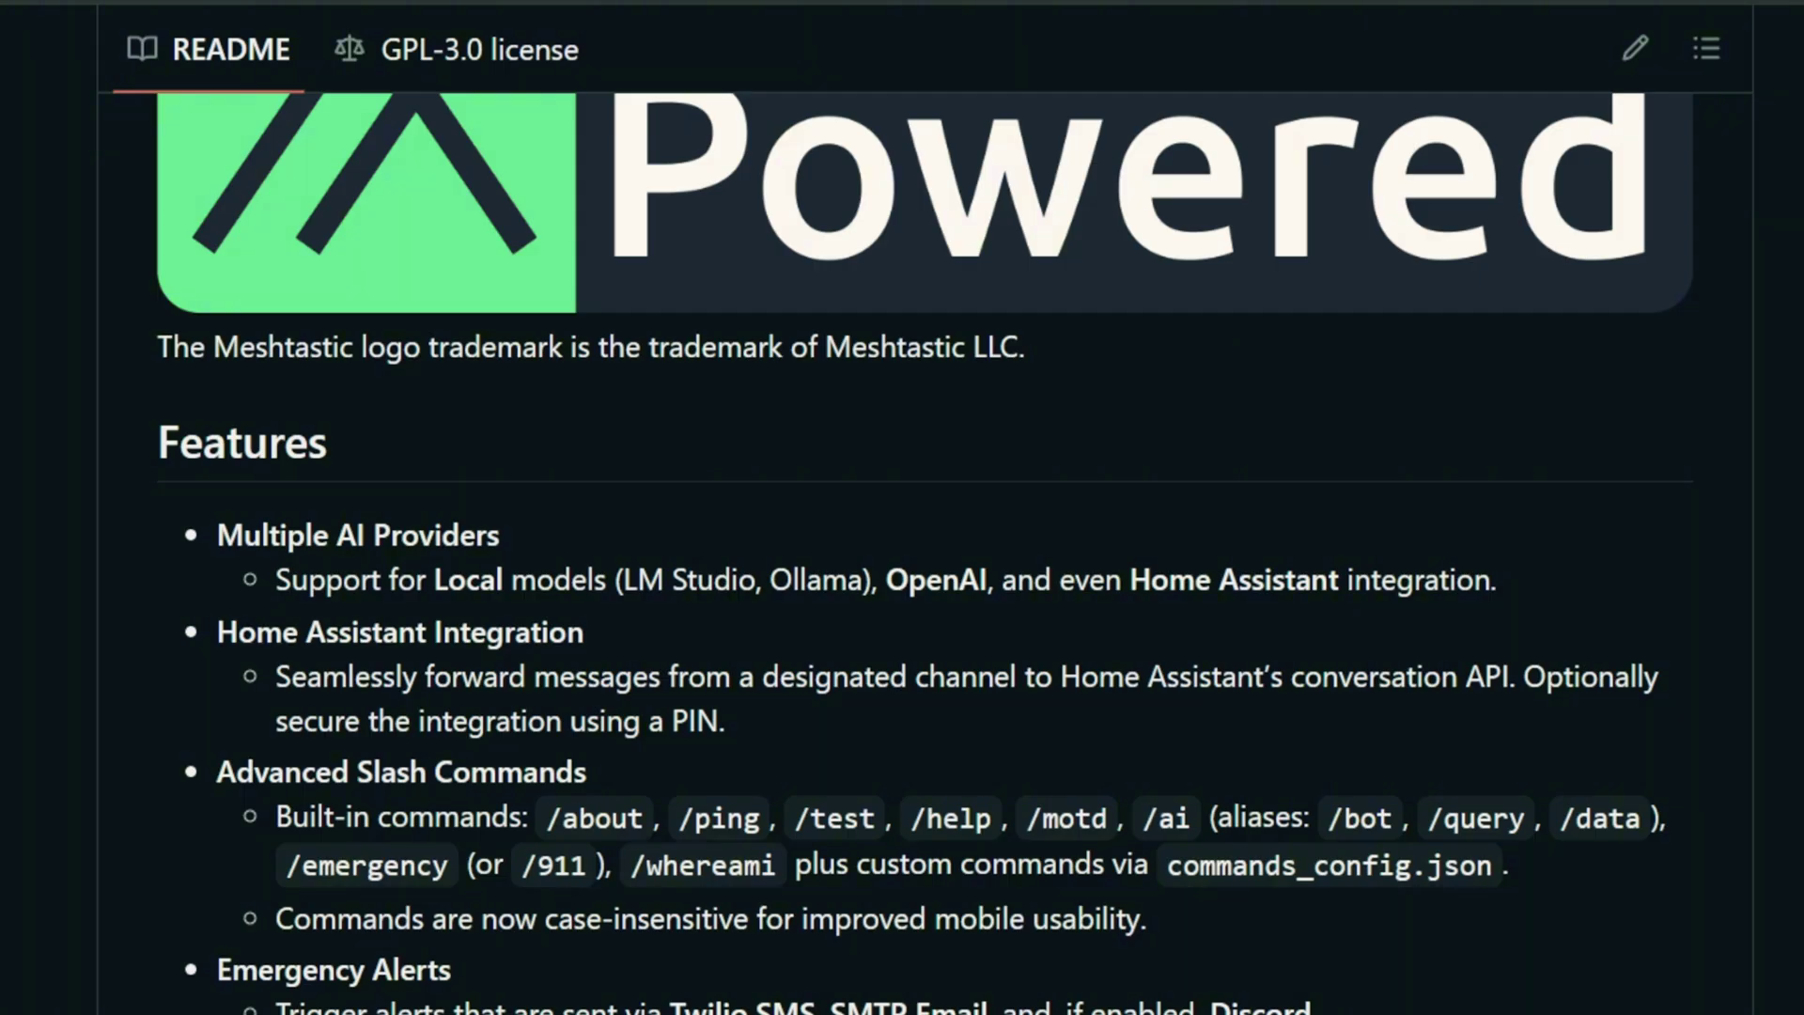
scroll(534, 657, down, 2)
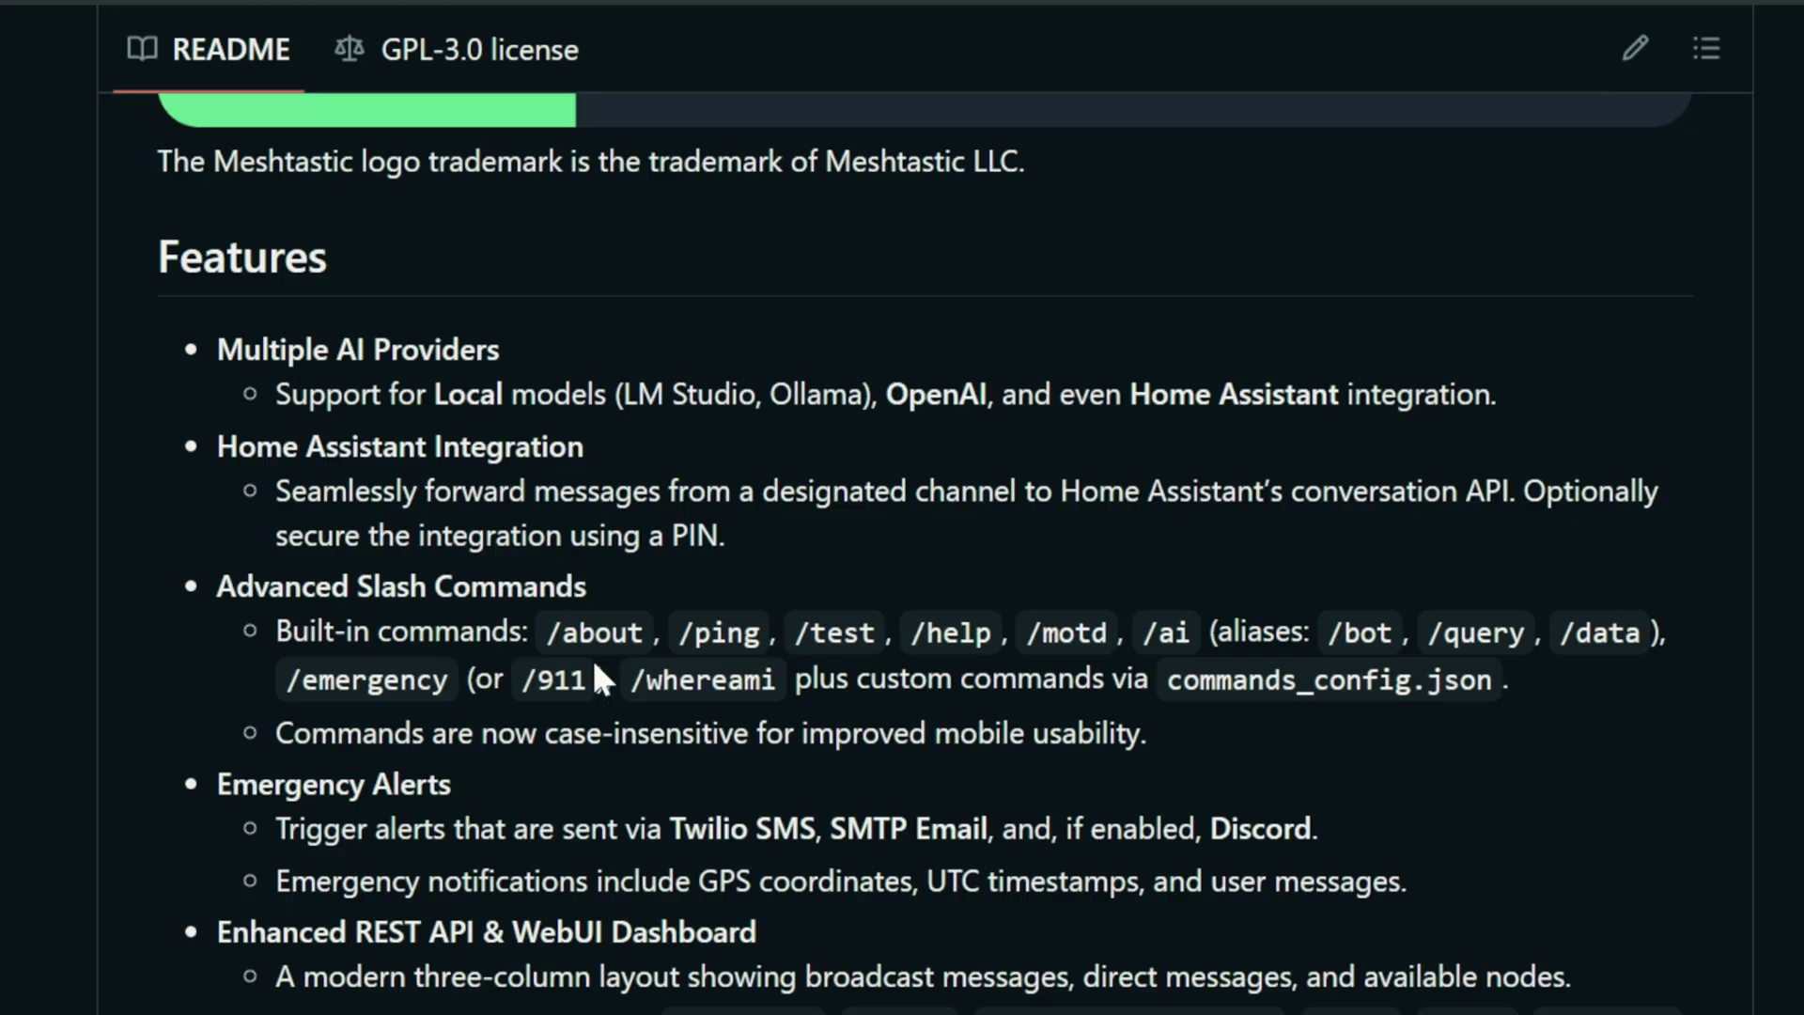
drag(778, 679, 606, 679)
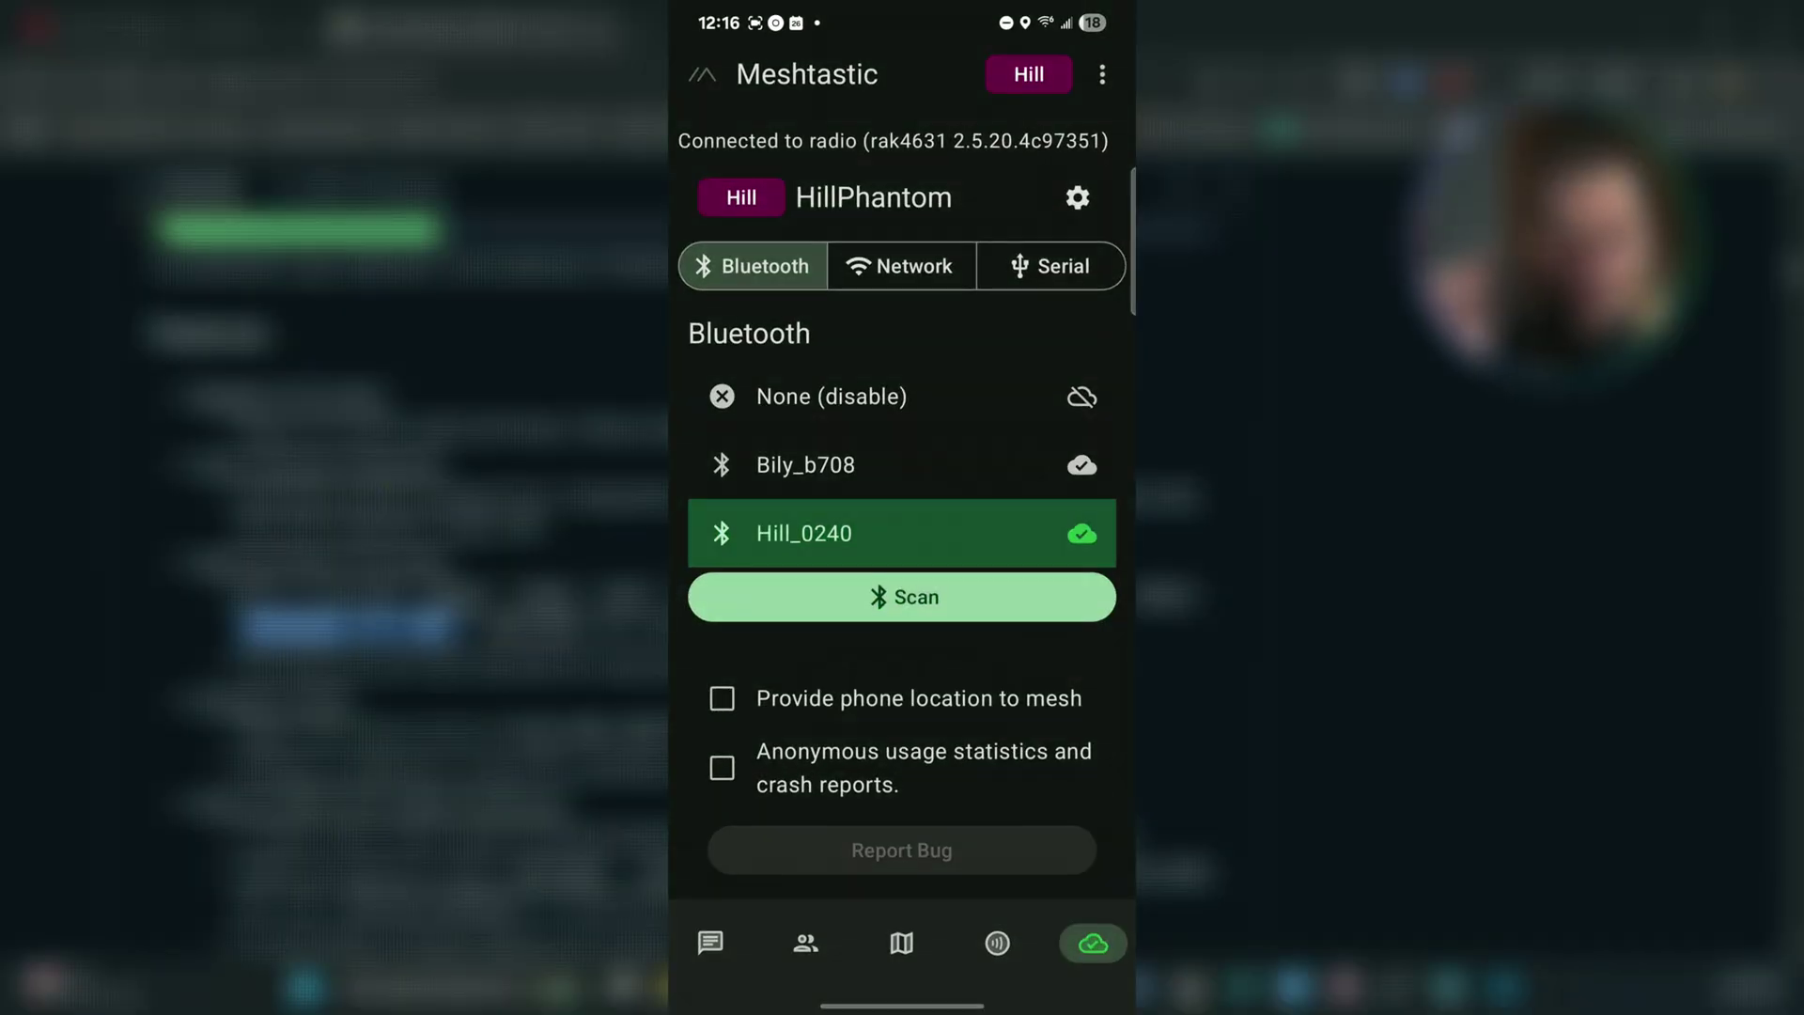
Toggle Provide phone location to mesh off and on, leaving it enabled
click(722, 698)
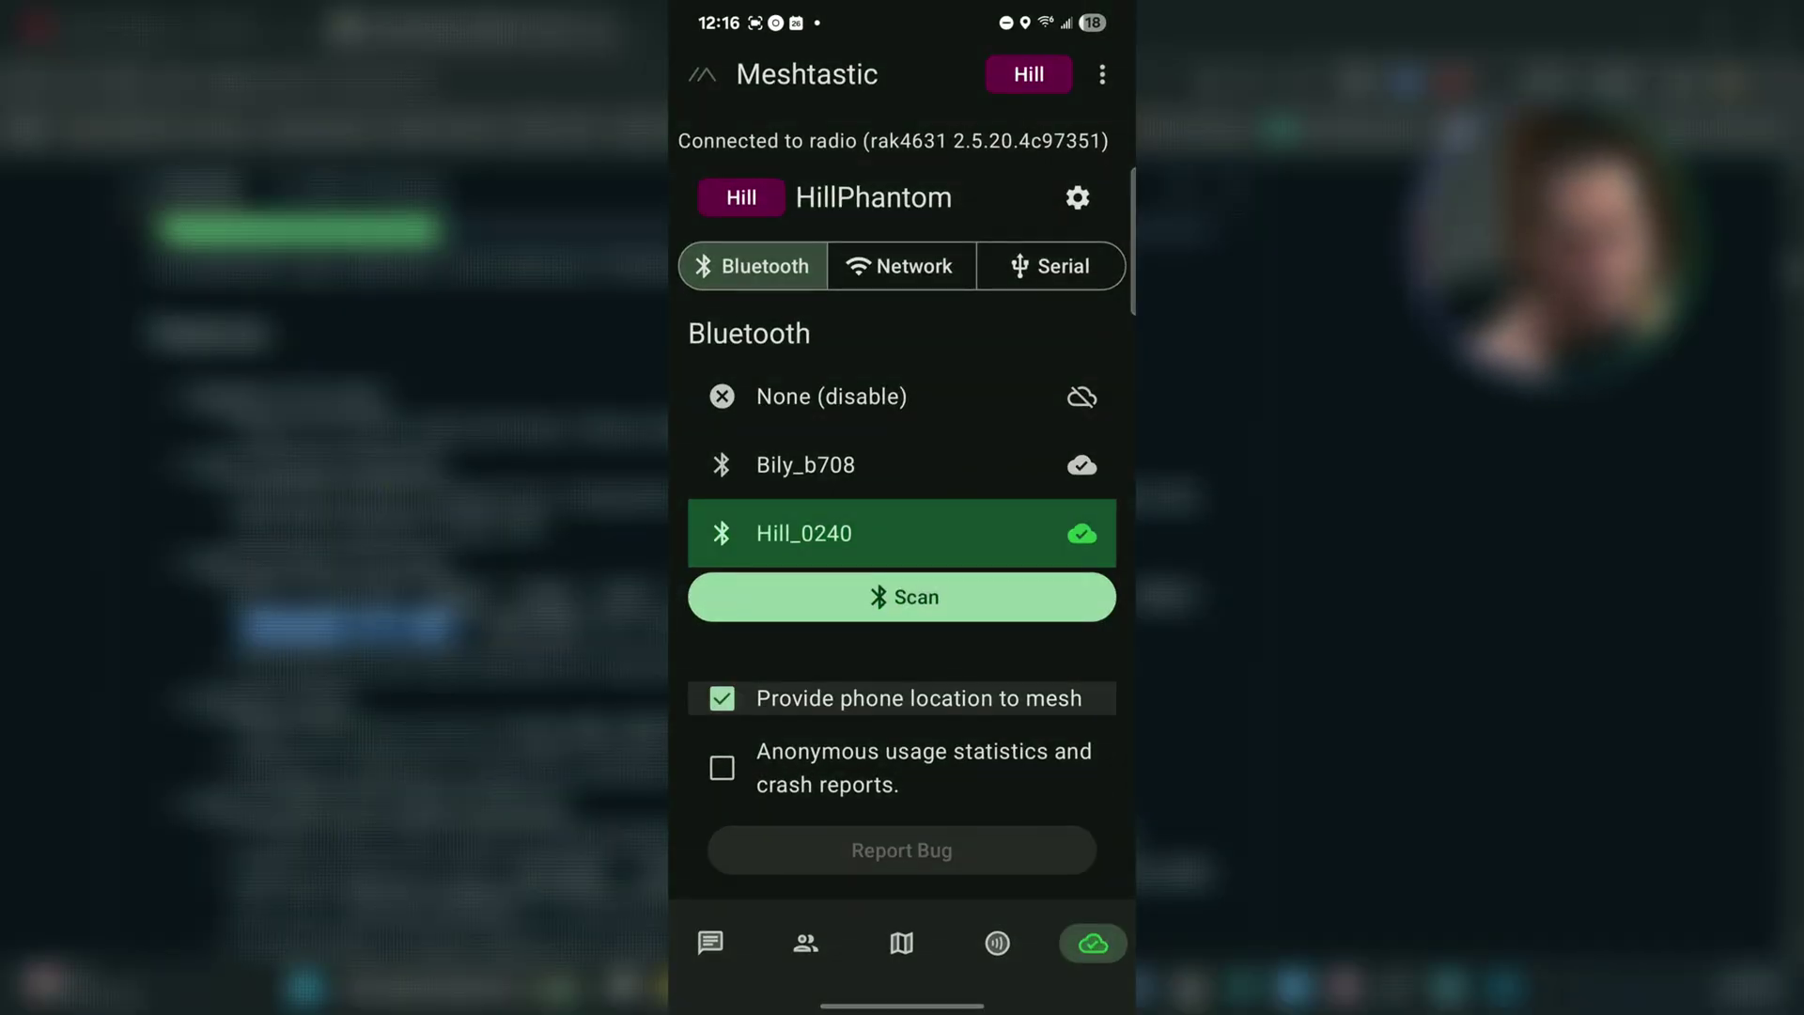
click(722, 699)
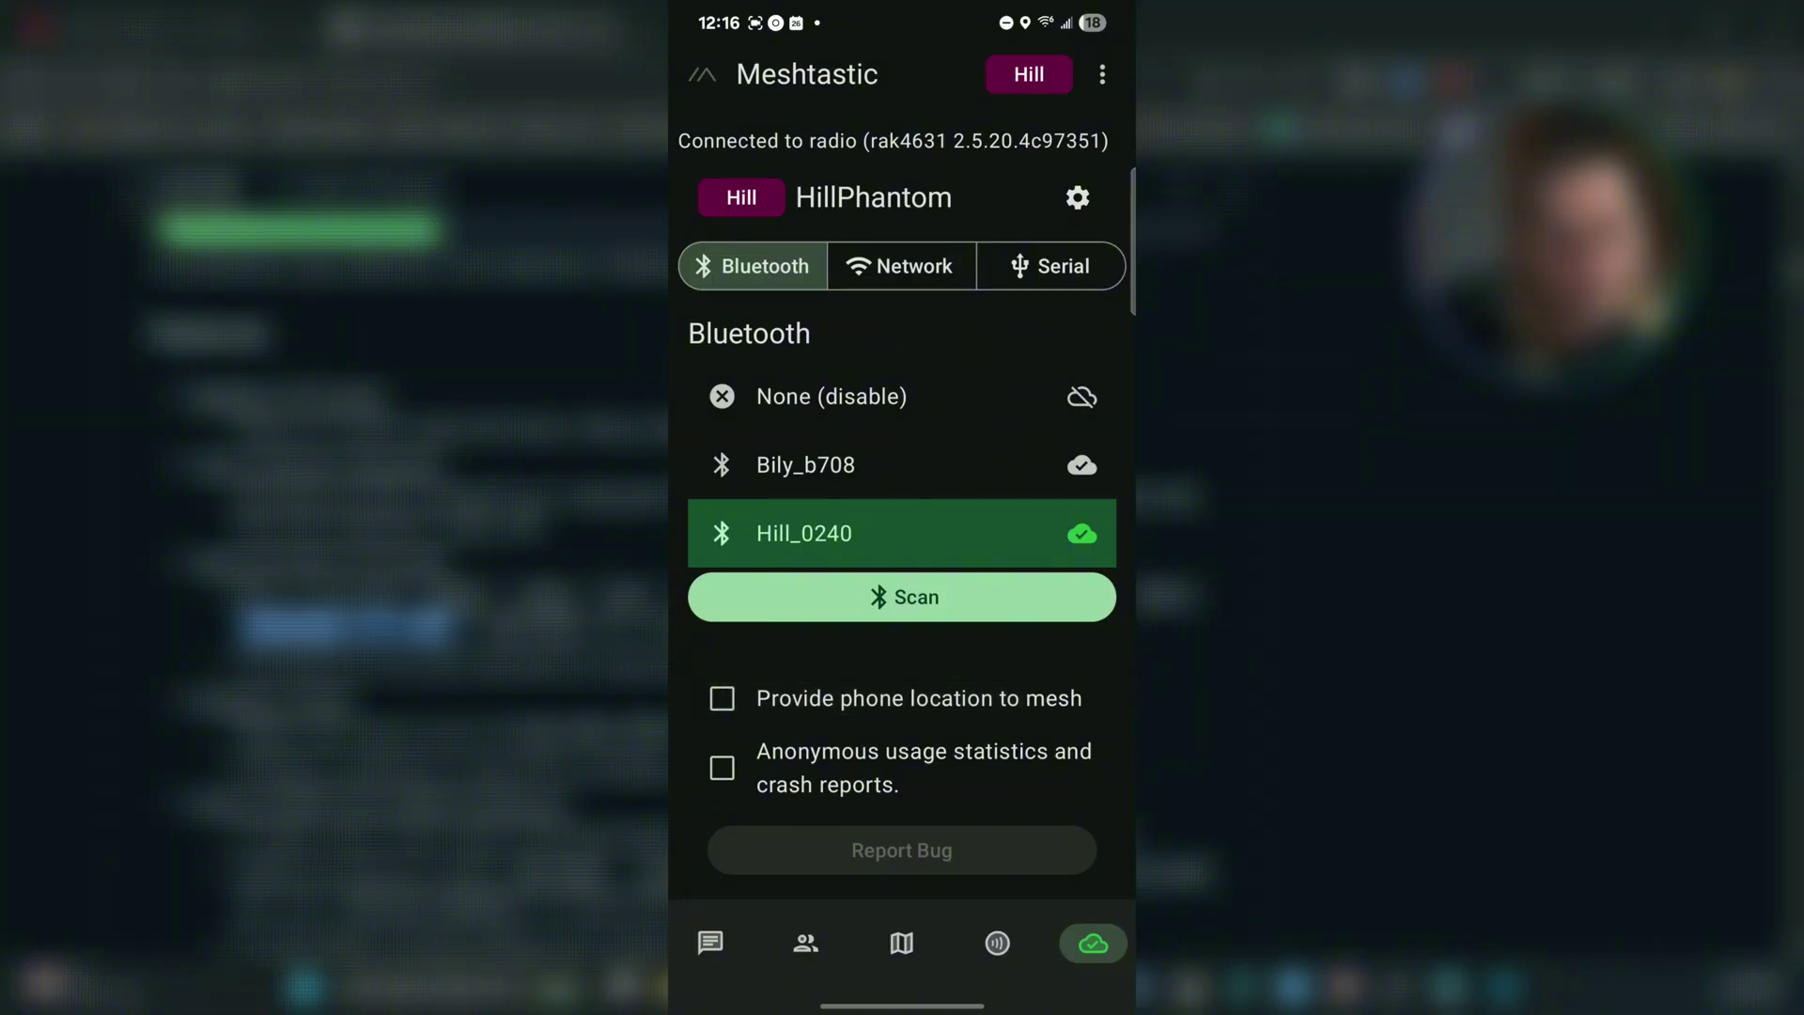
click(722, 698)
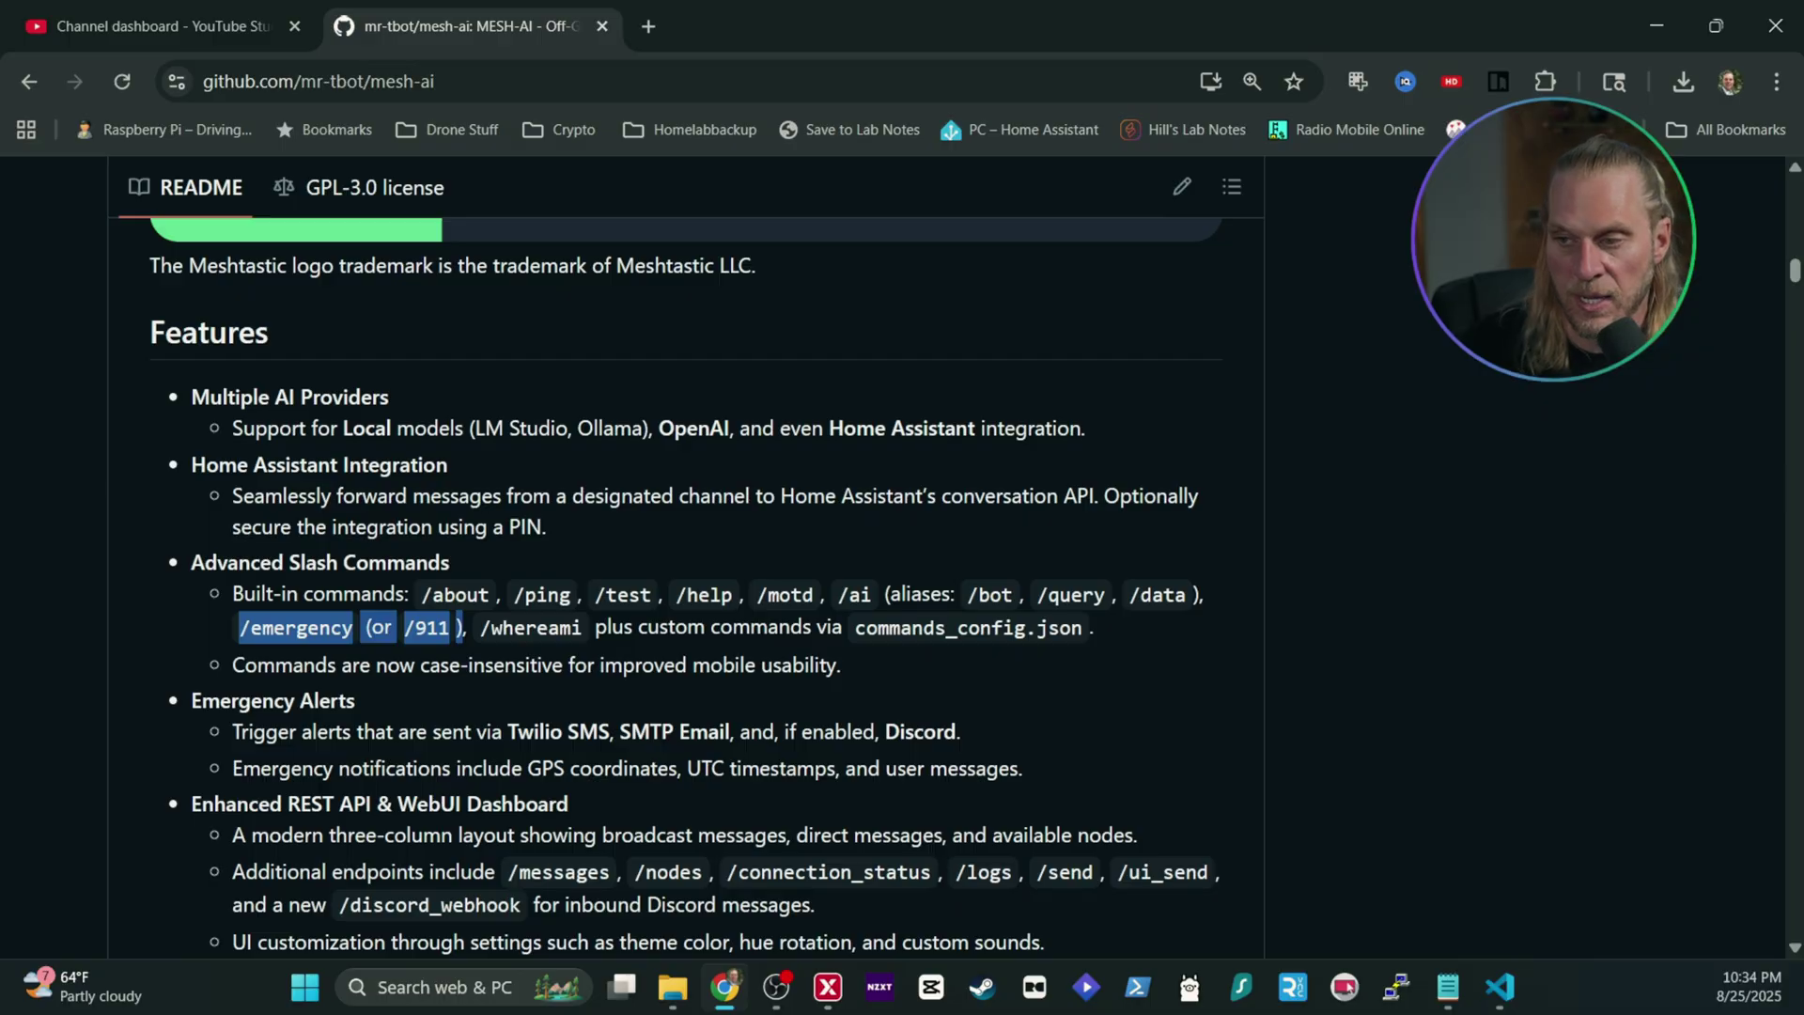
Highlight /whereami, Twilio SMS, Discord and the GPS coordinates mention in the alert features
drag(480, 627, 584, 627)
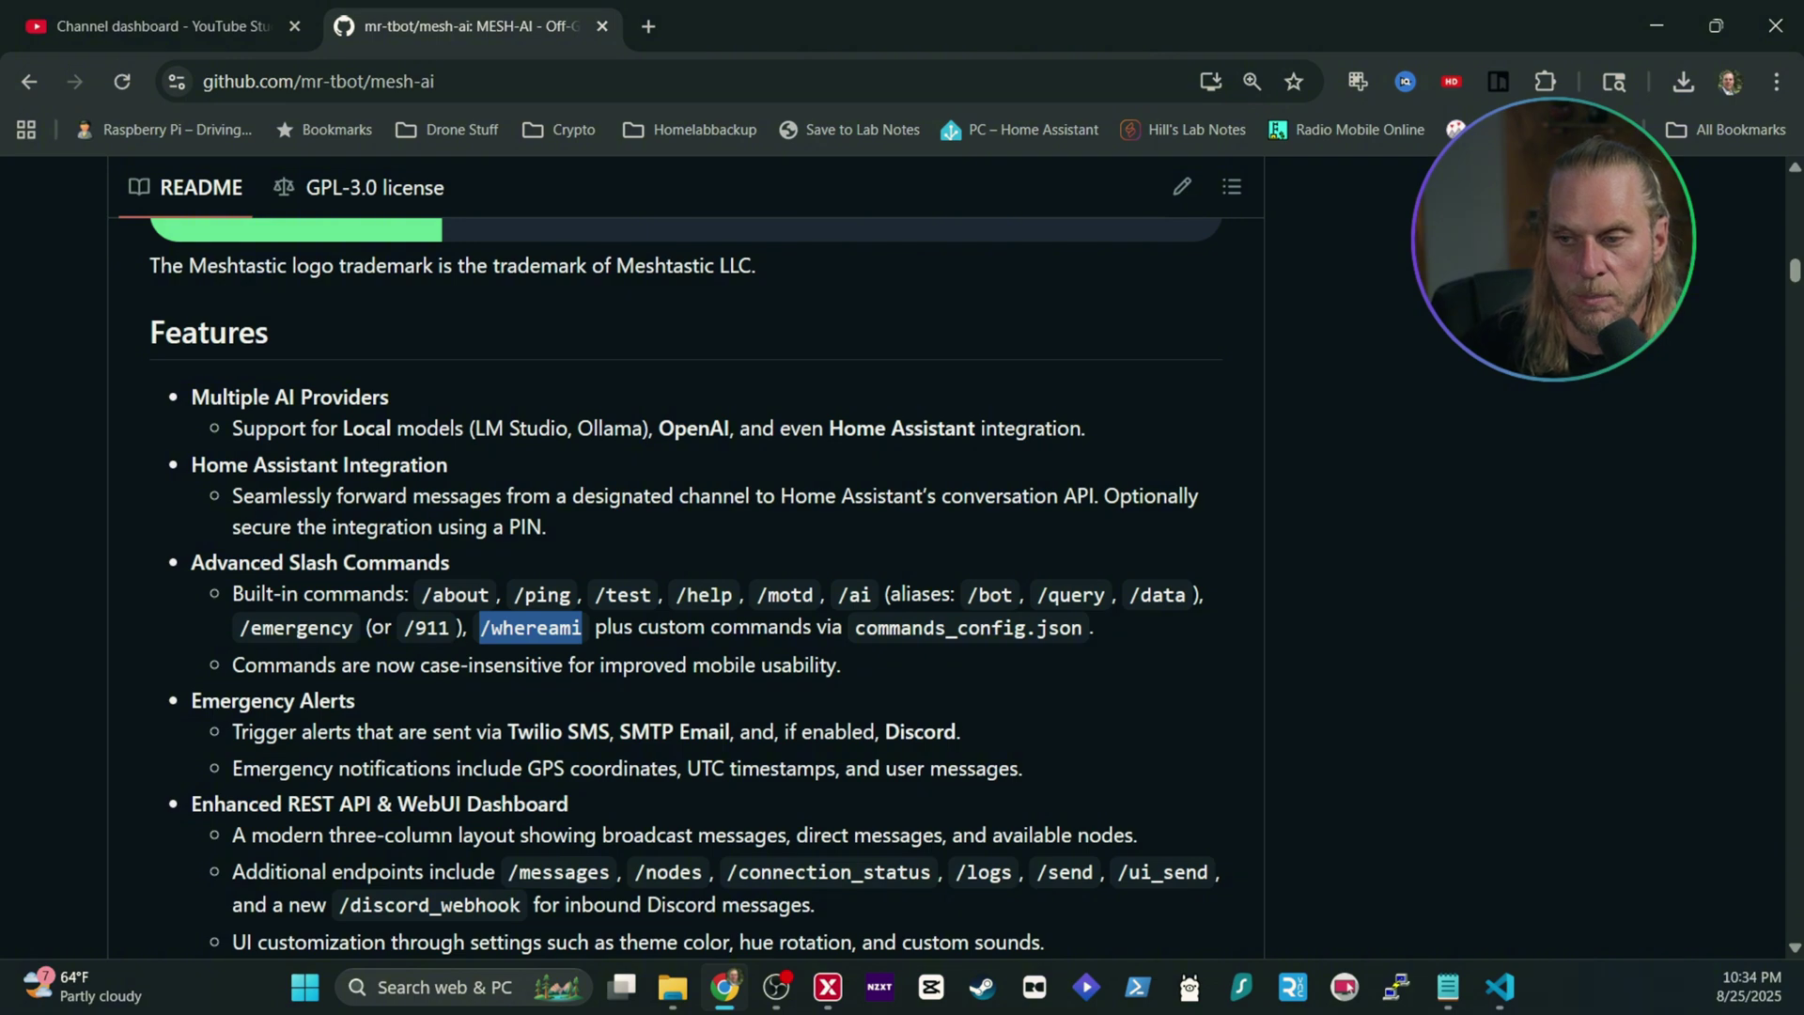
scroll(686, 564, down, 1)
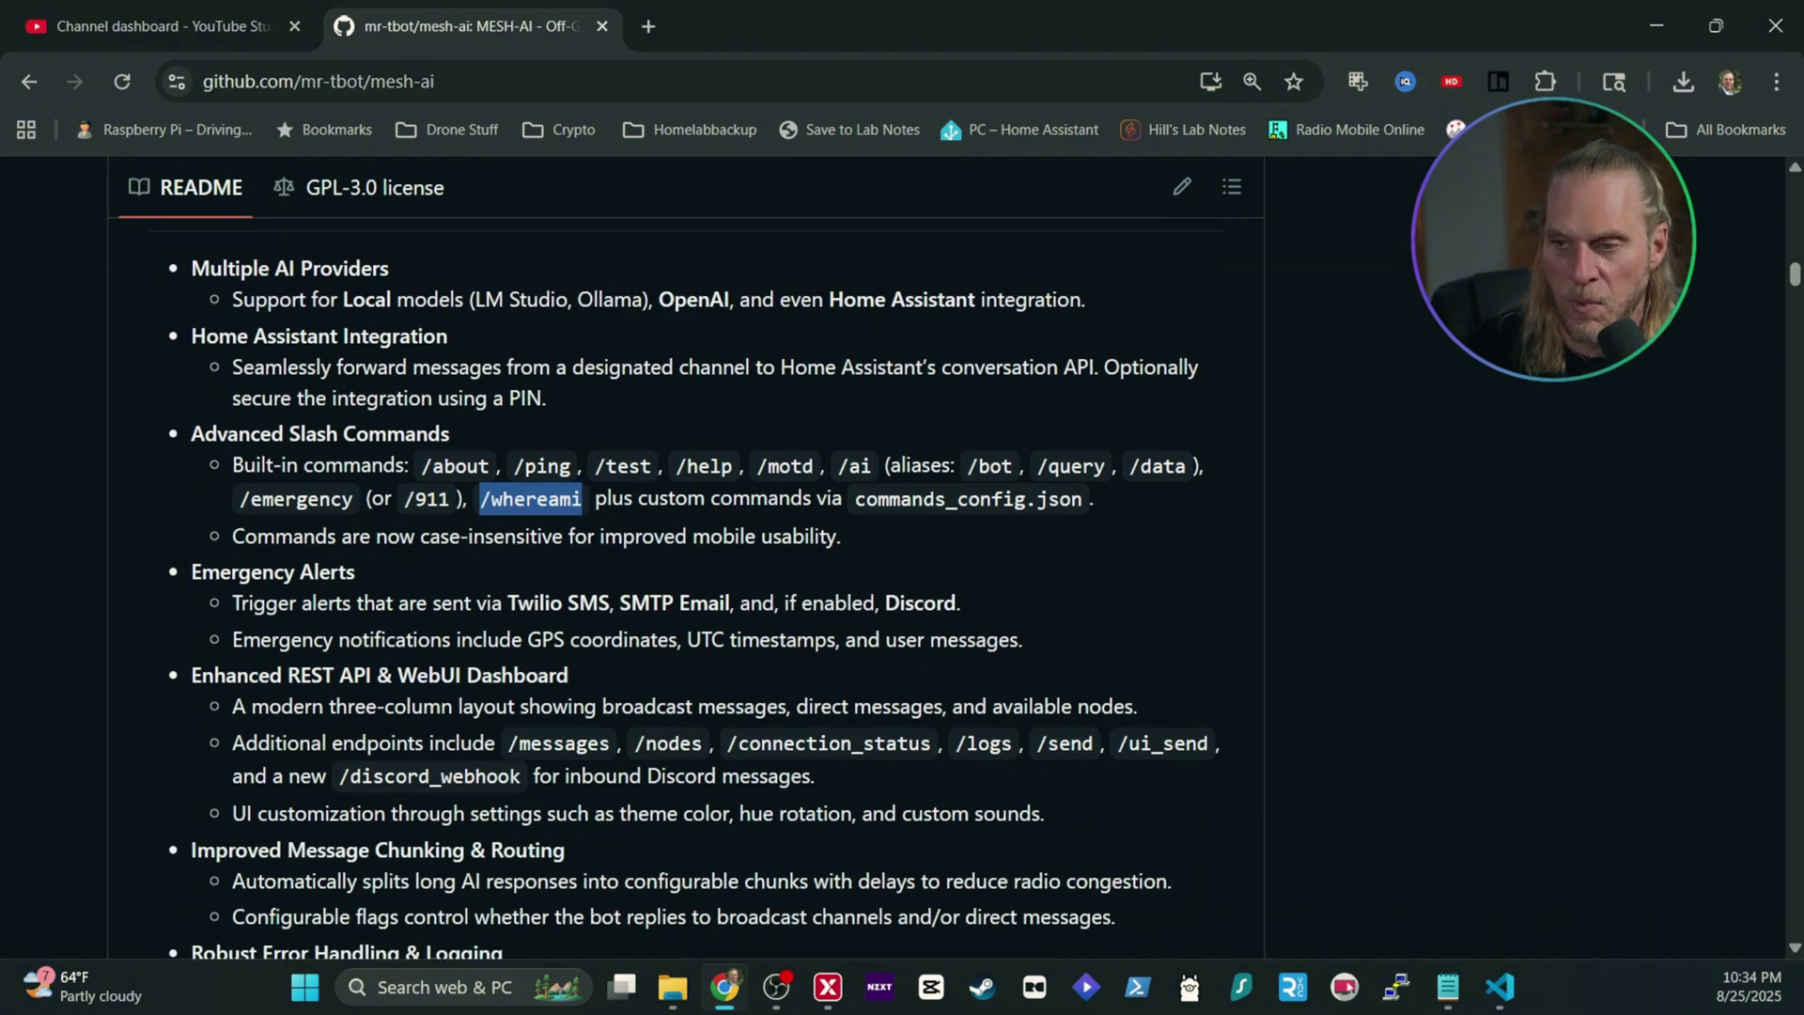
drag(192, 571, 354, 572)
click(354, 572)
drag(508, 602, 730, 602)
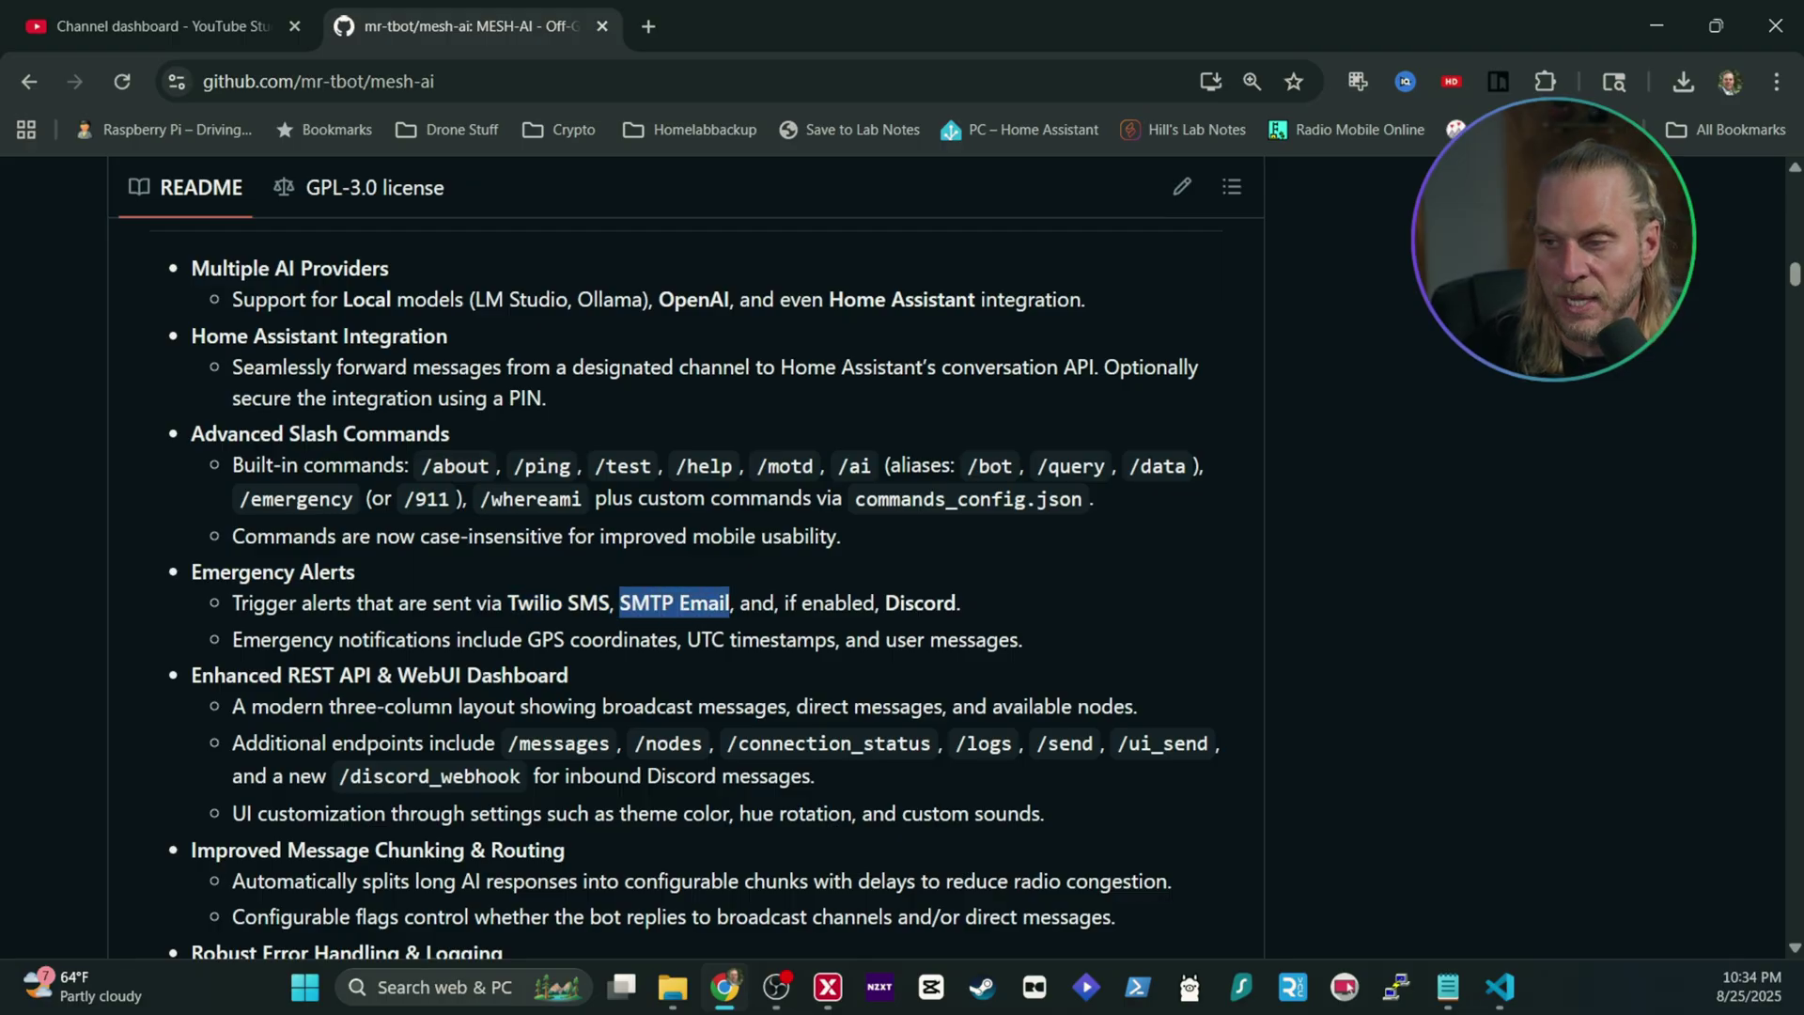
drag(885, 603, 962, 602)
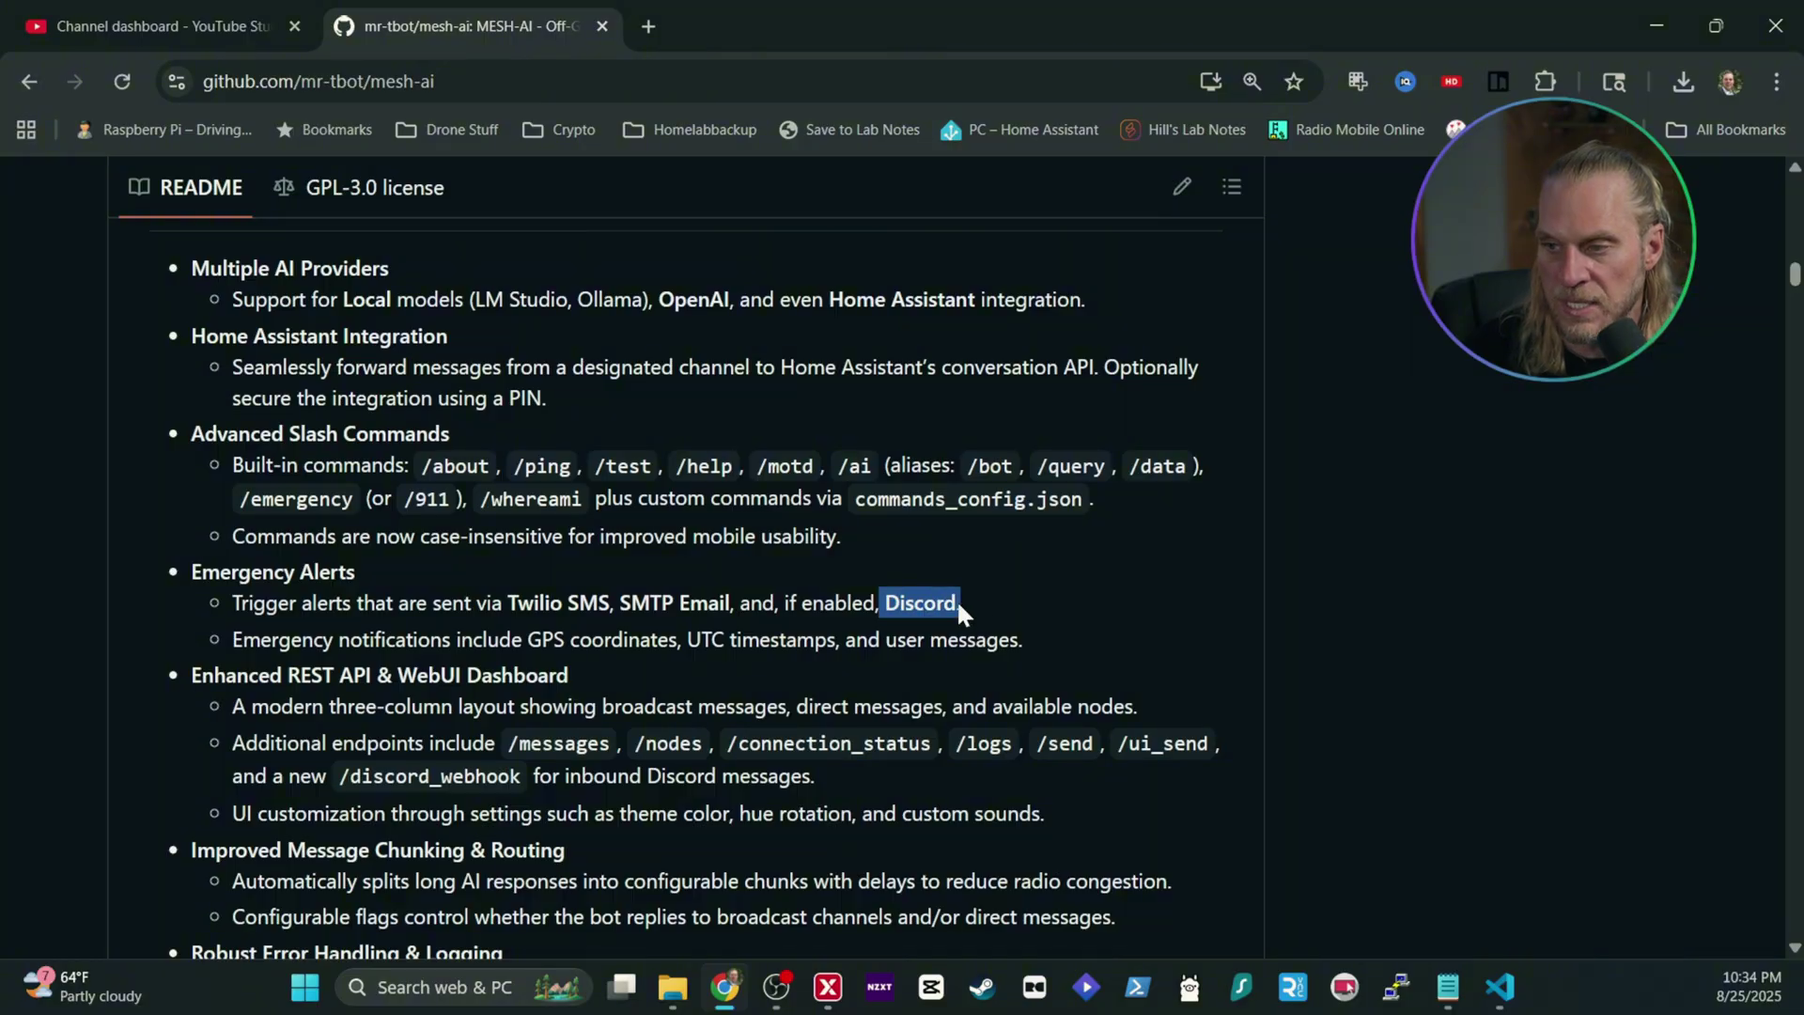
drag(542, 639, 815, 639)
Scroll down to the Quick Start (Windows) installation steps
scroll(563, 607, down, 15)
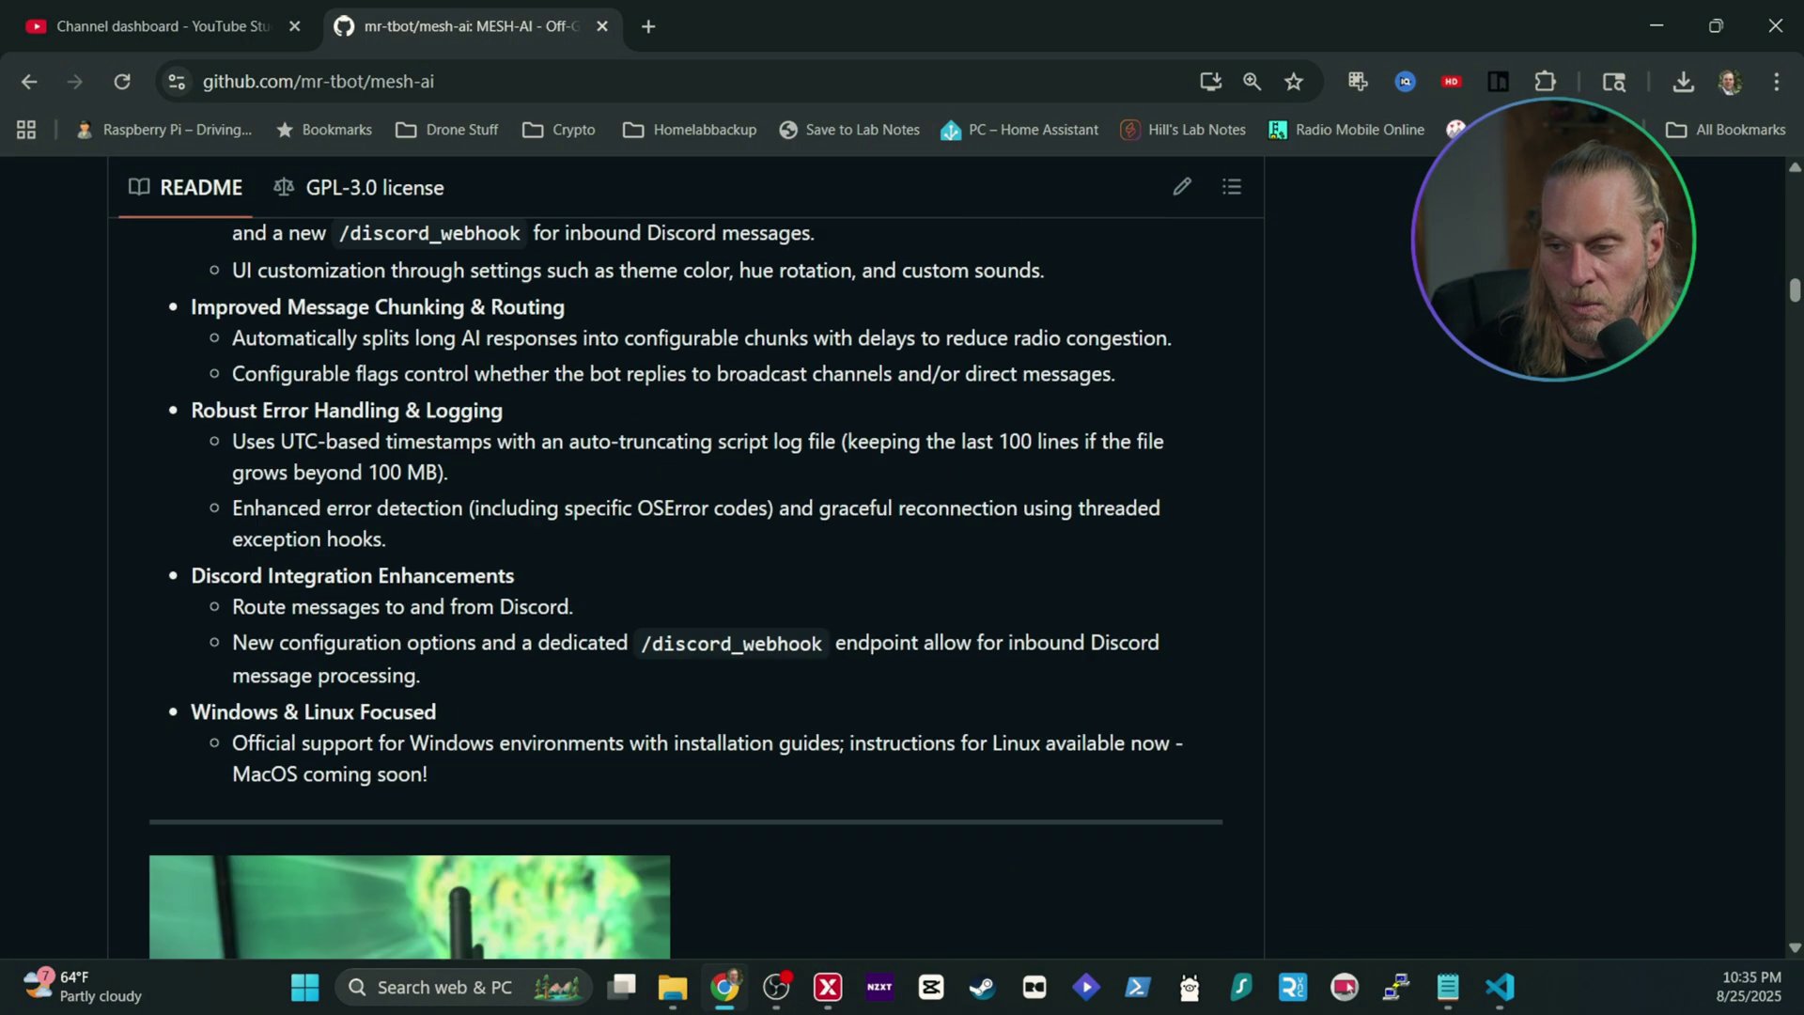
scroll(564, 616, down, 20)
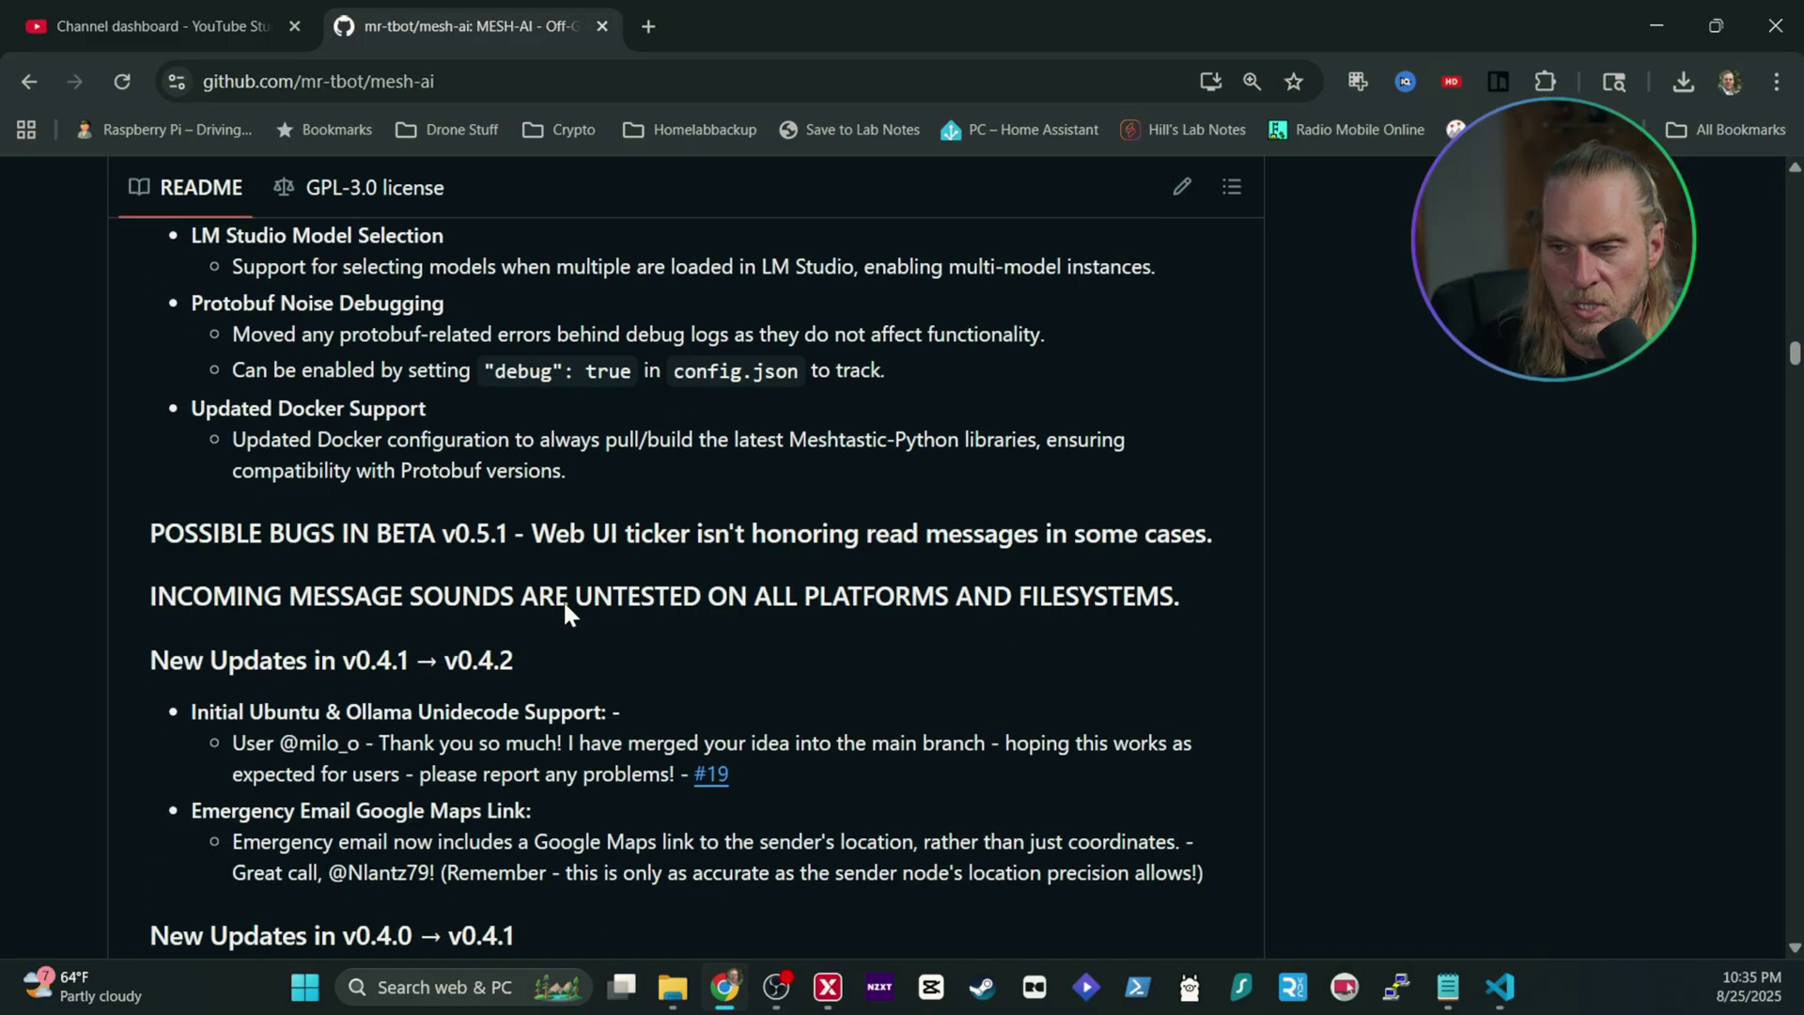
scroll(565, 609, down, 20)
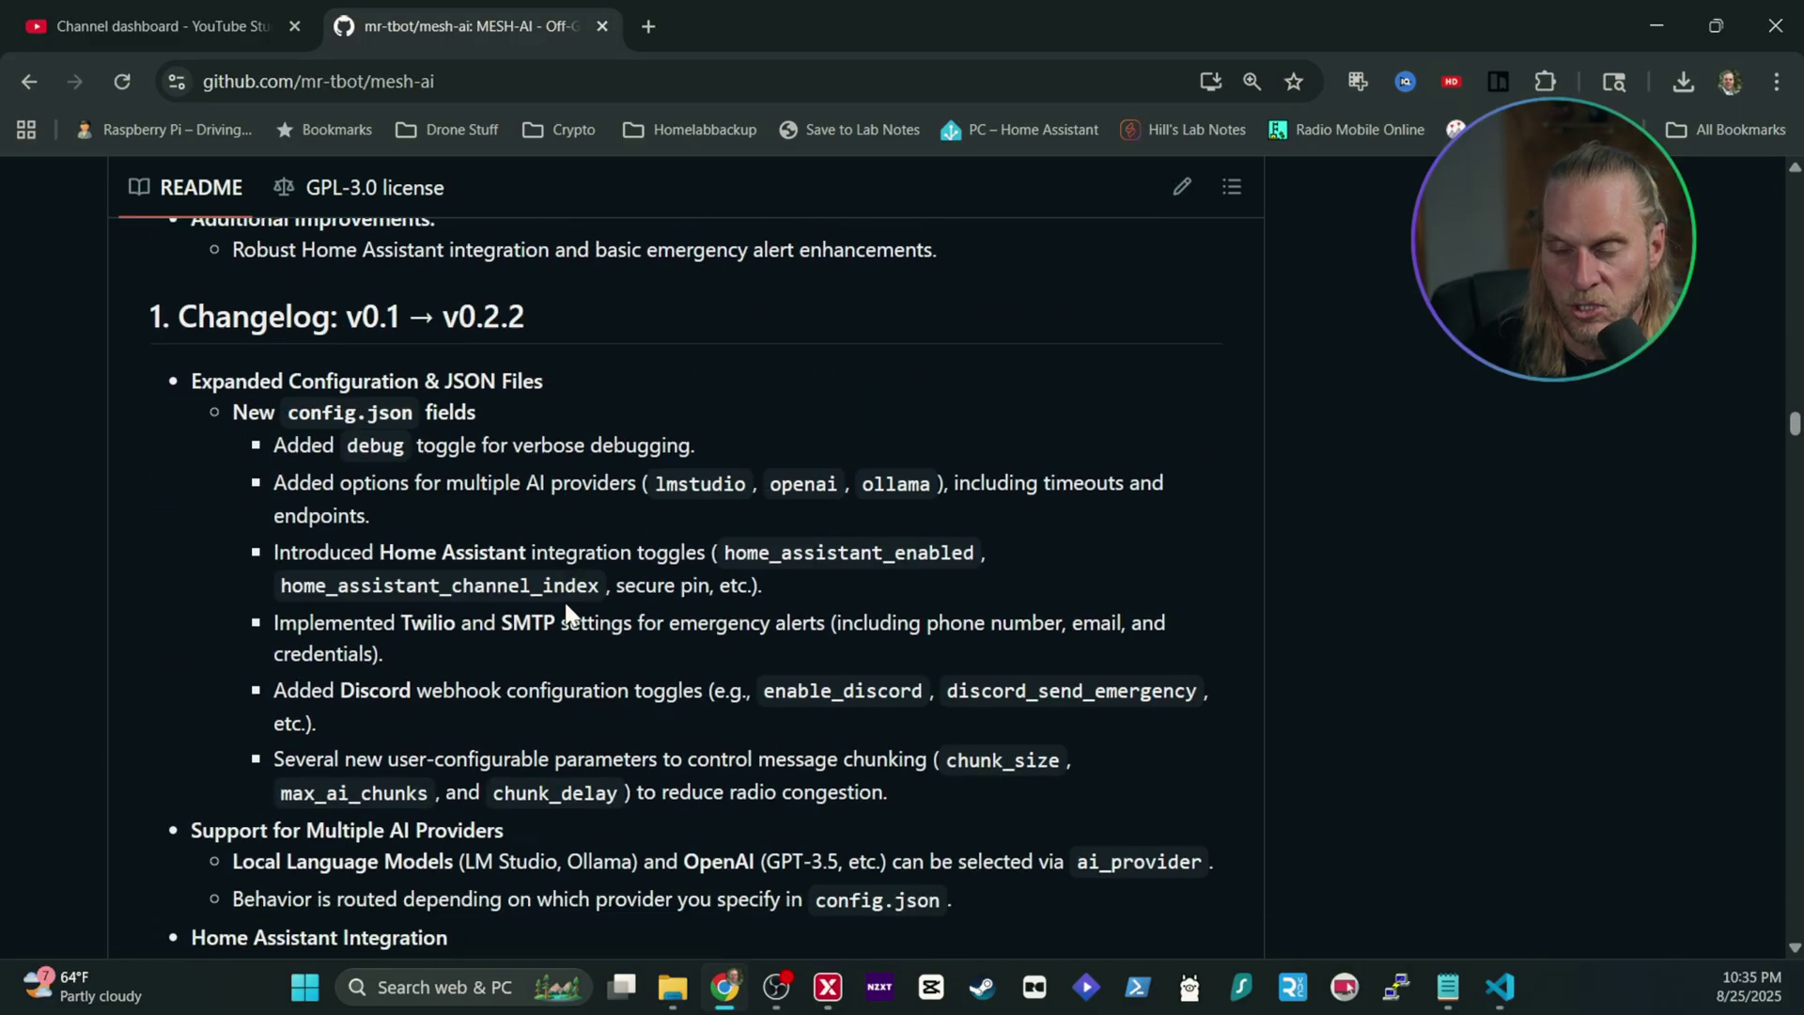
scroll(564, 600, down, 4)
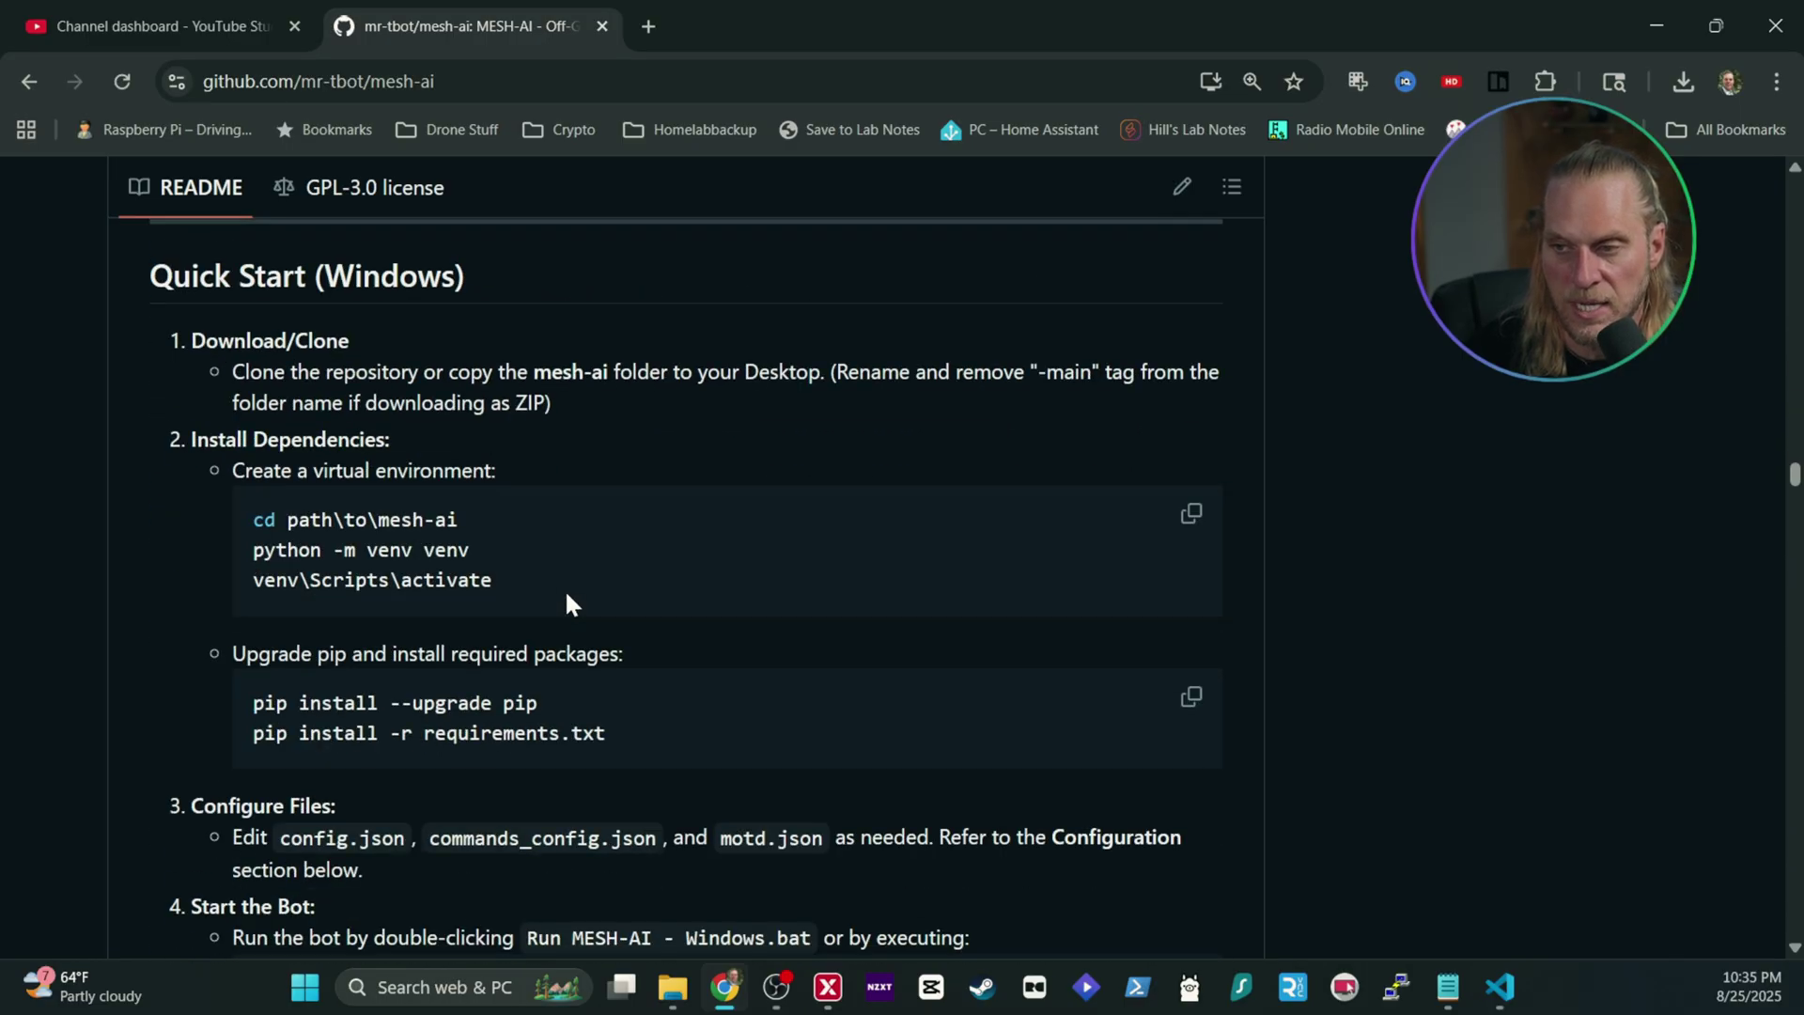
Scroll through the Windows, Linux and Docker quick starts, highlighting the Quick Start (Docker) heading
scroll(566, 589, up, 3)
scroll(719, 353, up, 3)
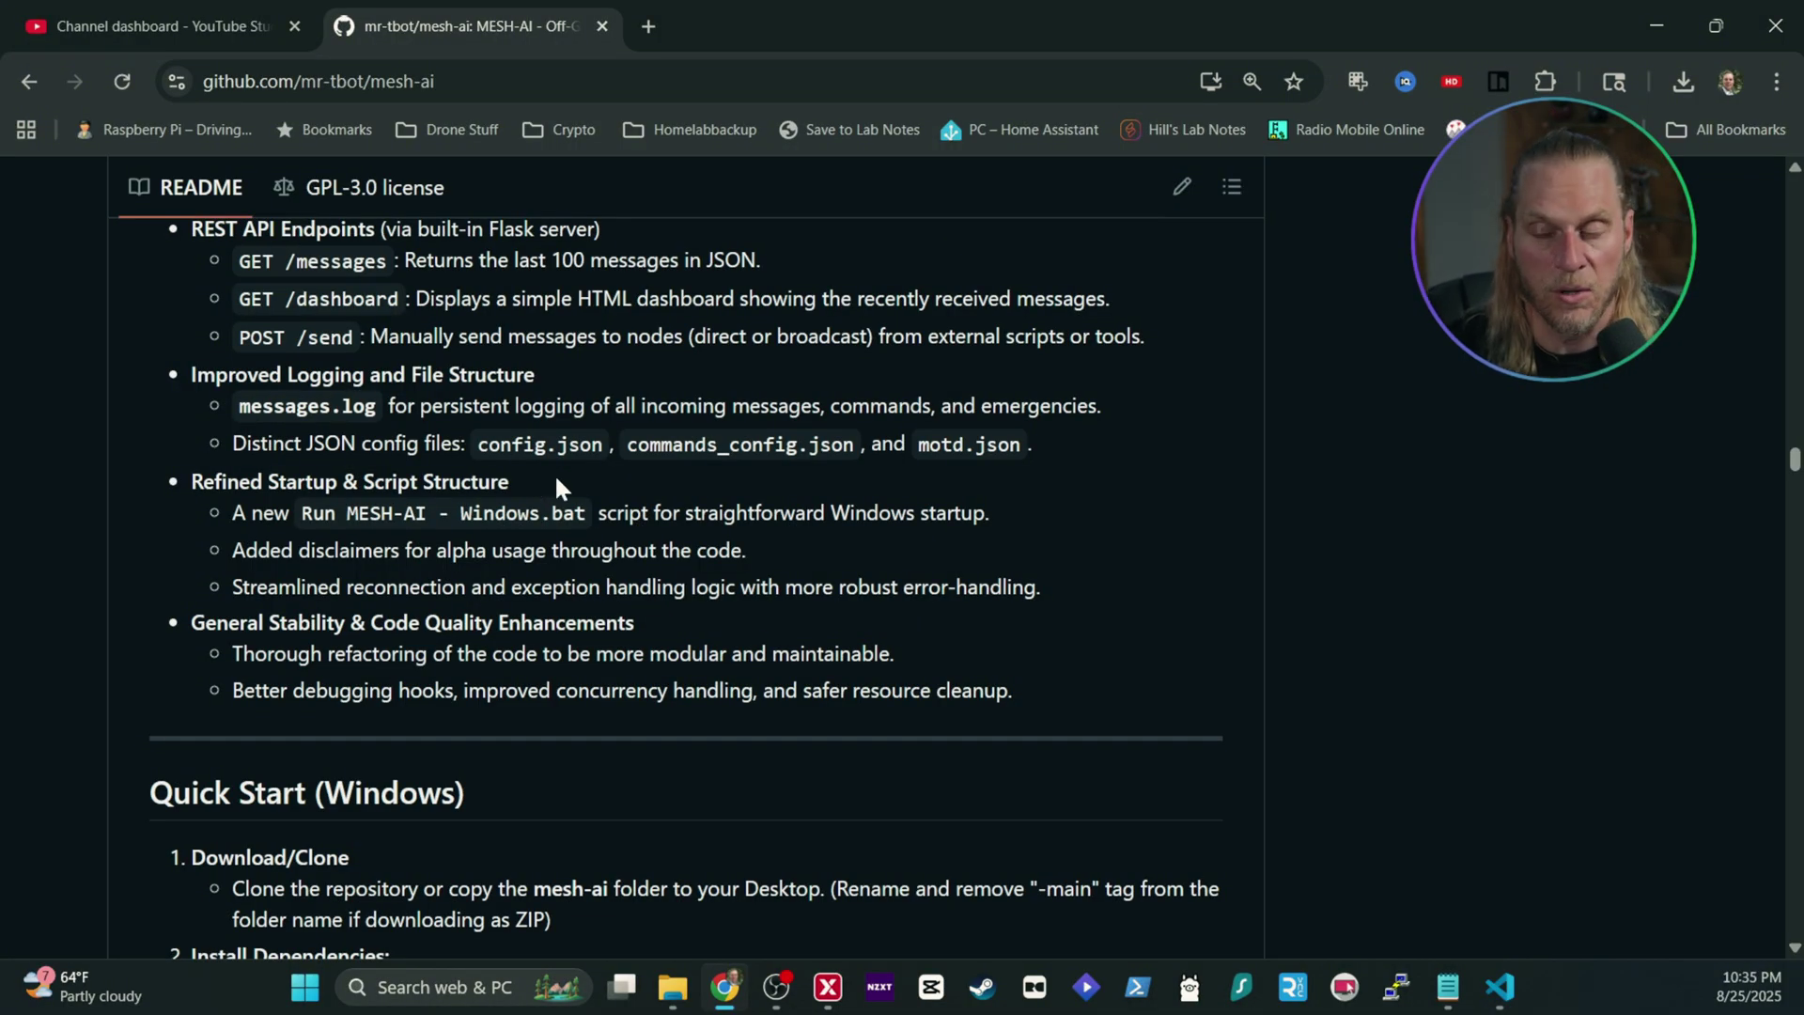
scroll(547, 498, down, 2)
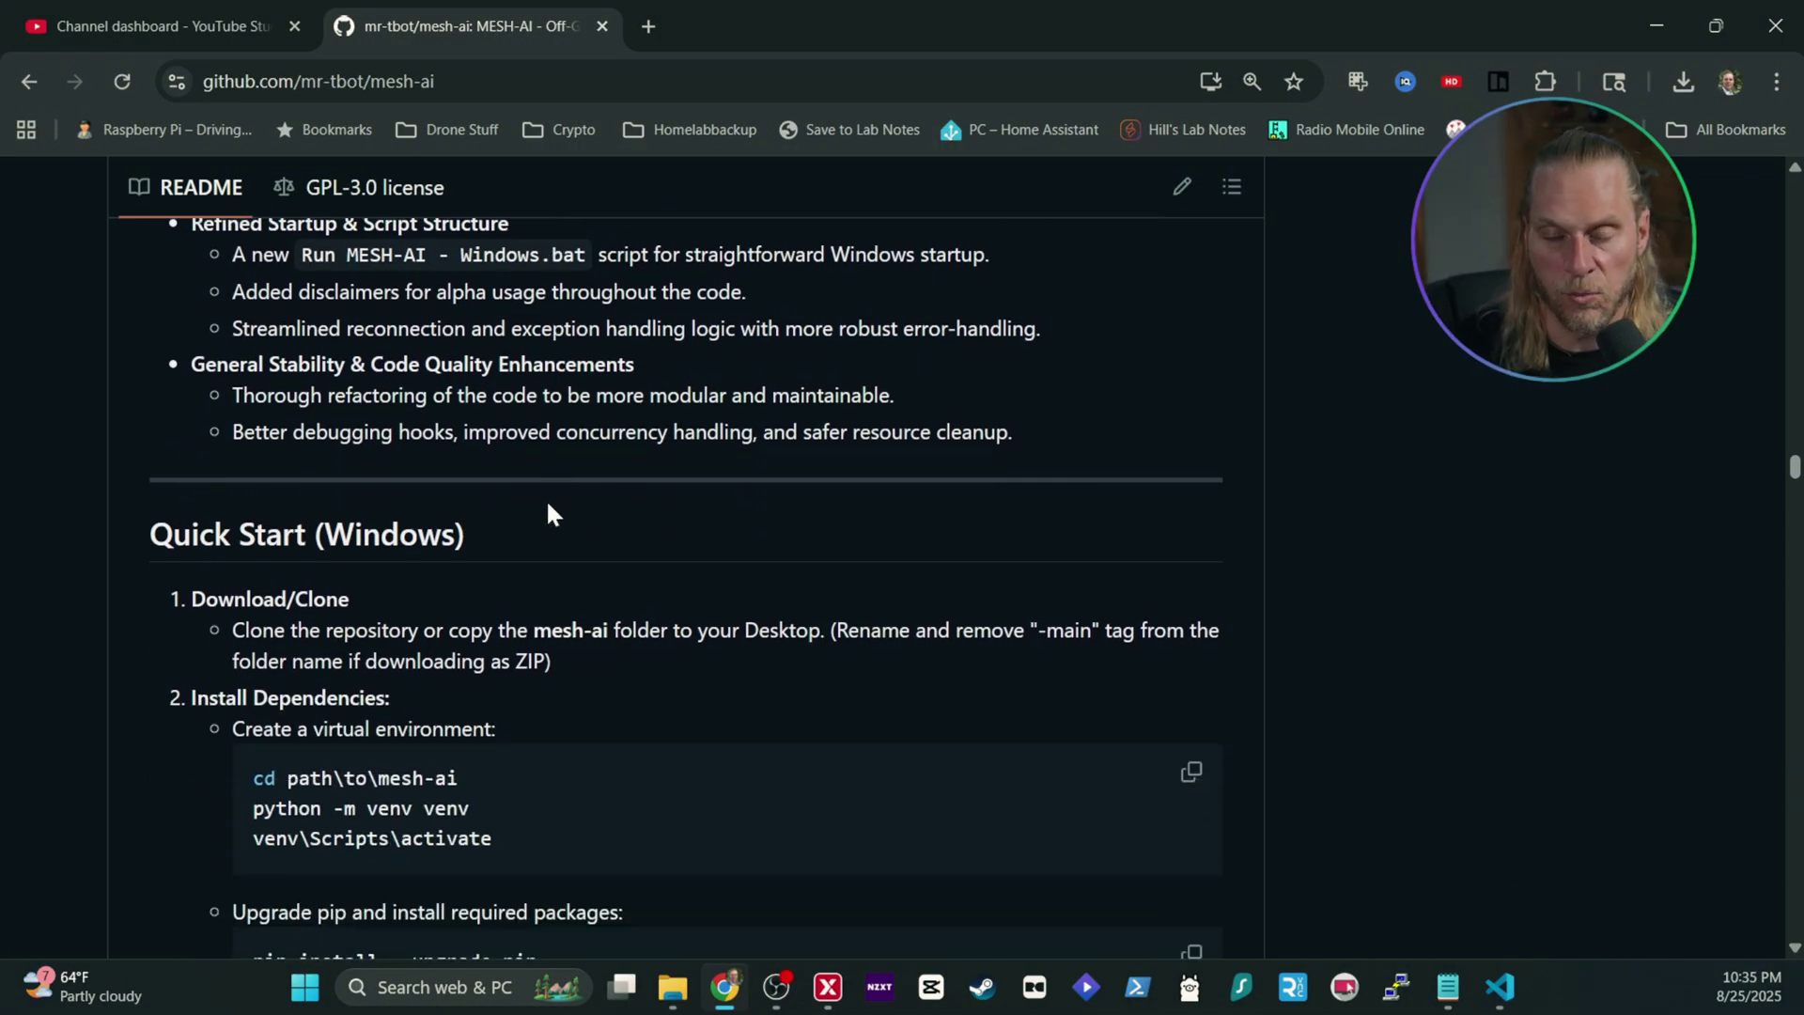
drag(470, 537, 150, 536)
scroll(472, 583, down, 4)
scroll(508, 564, down, 5)
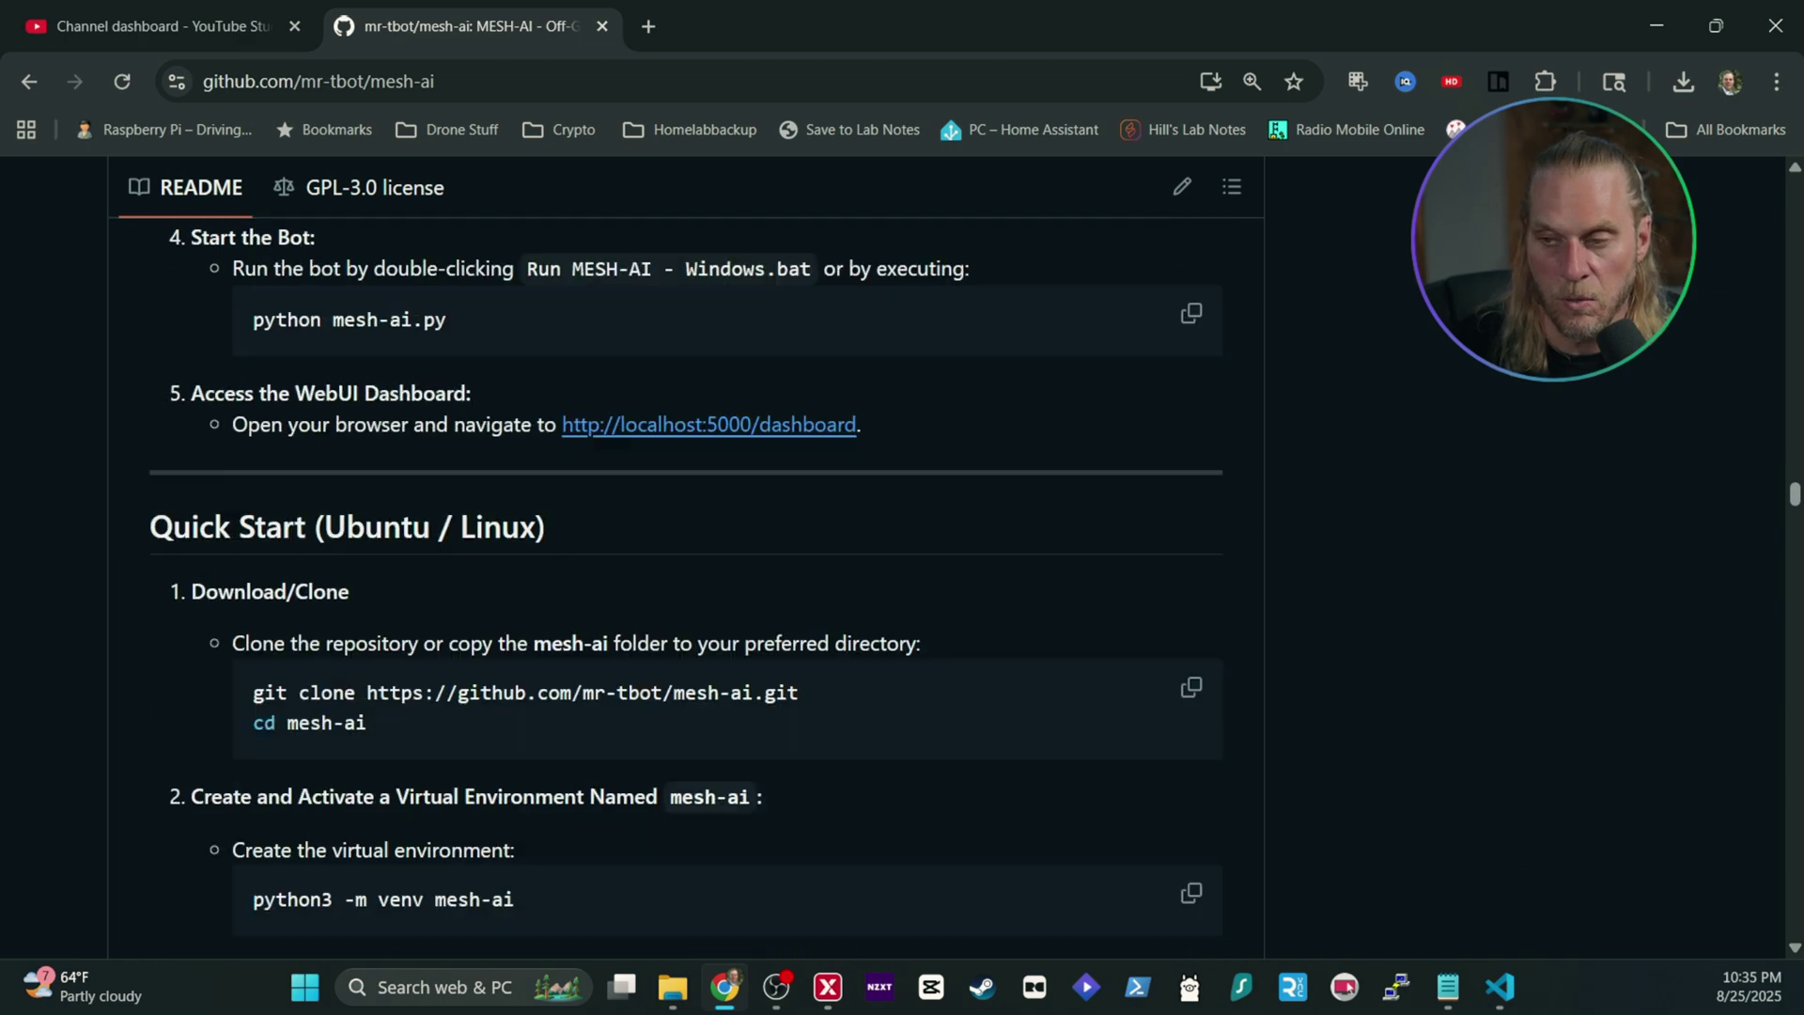
drag(454, 552, 578, 570)
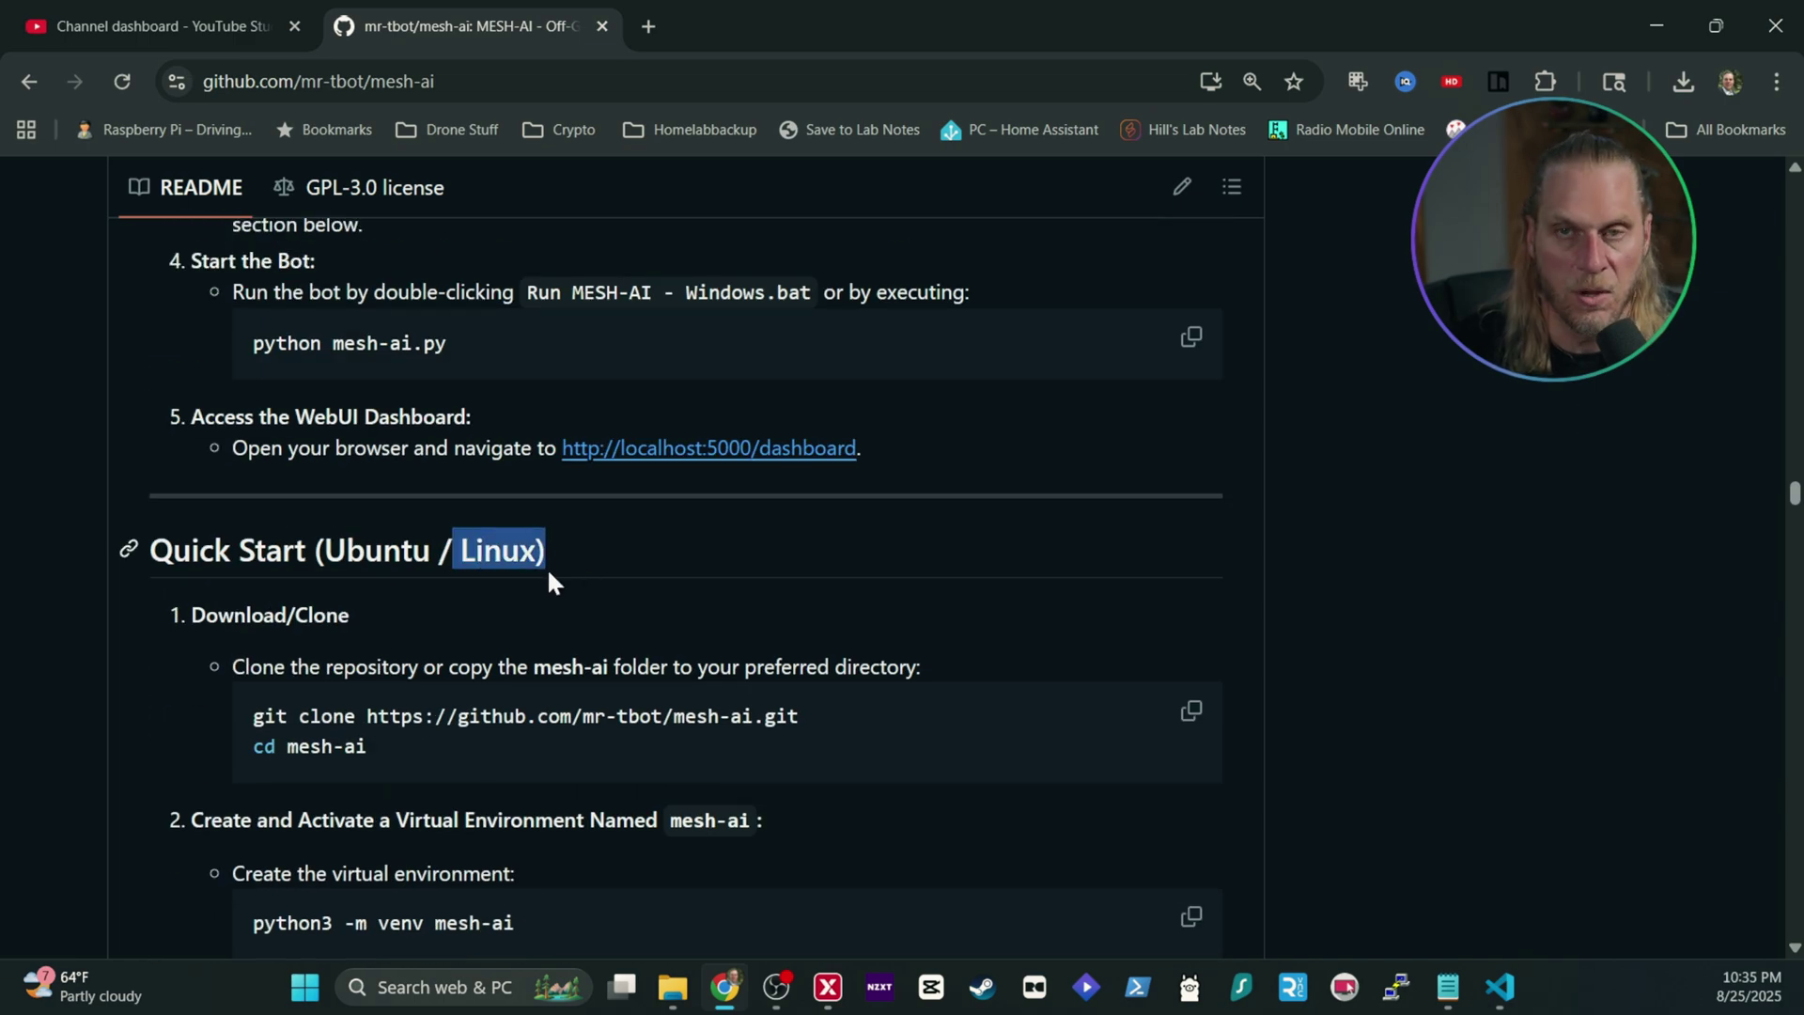
scroll(548, 575, down, 14)
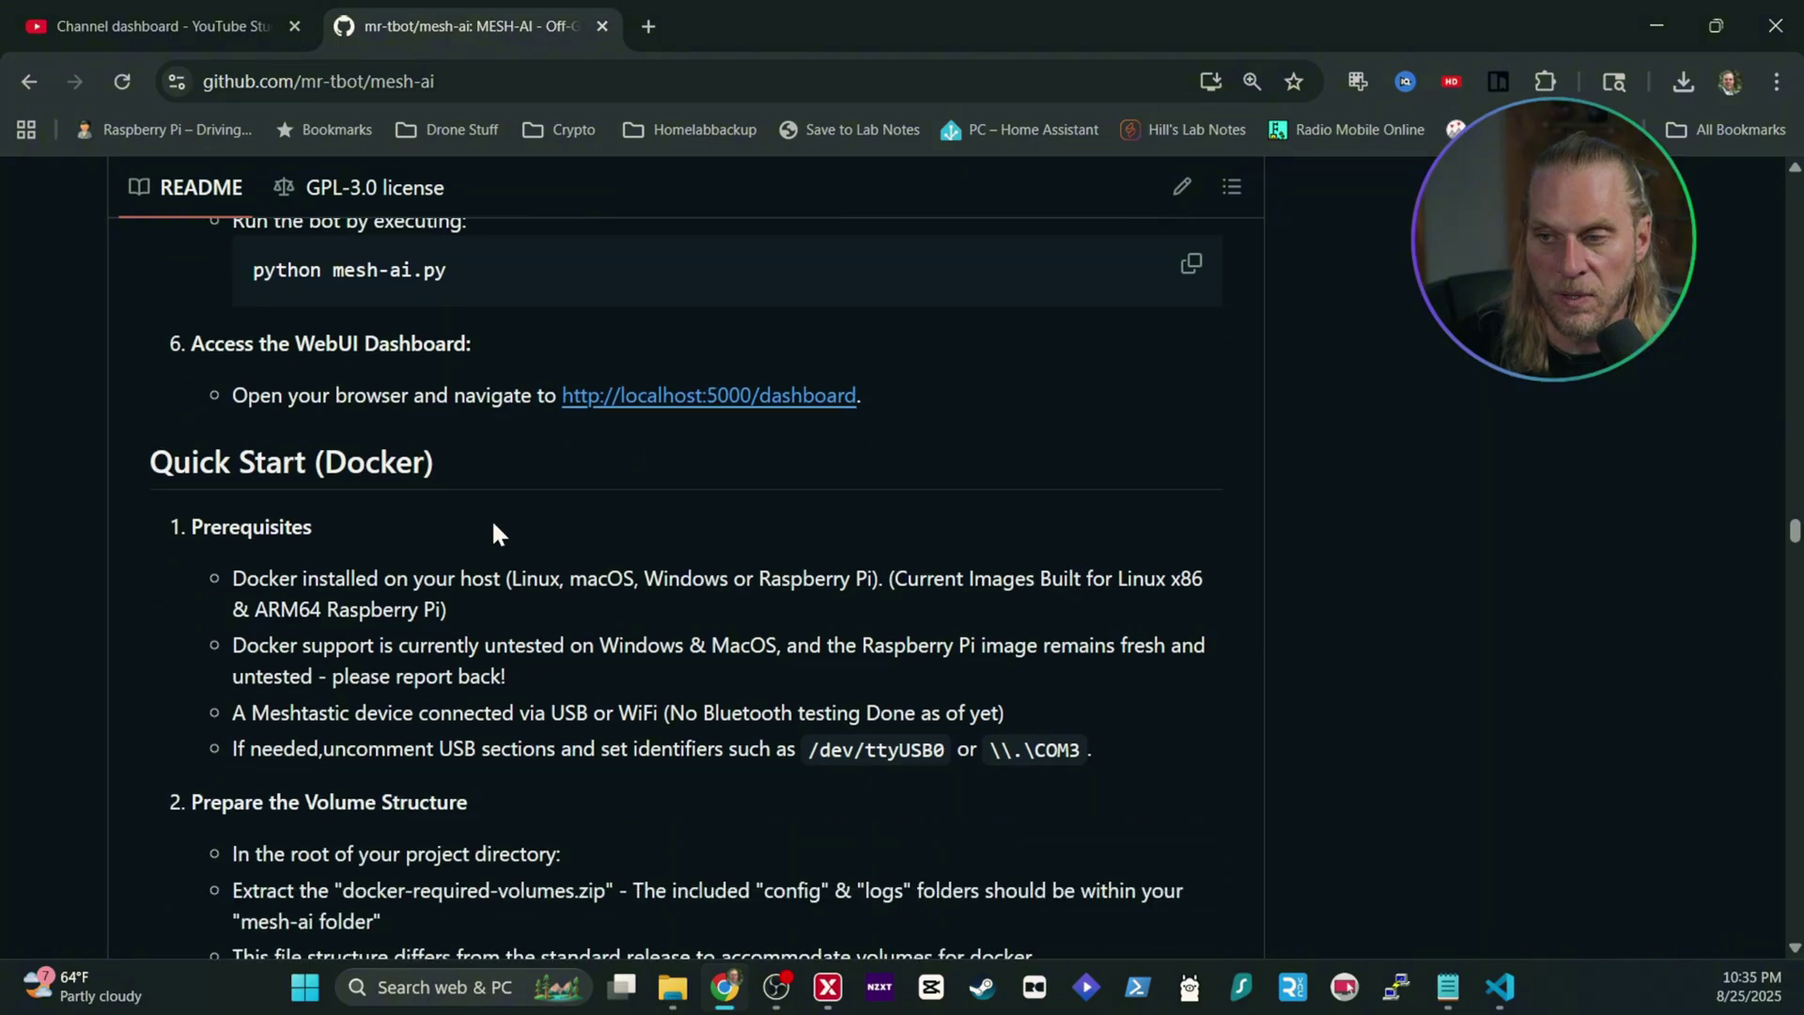
drag(441, 466, 147, 465)
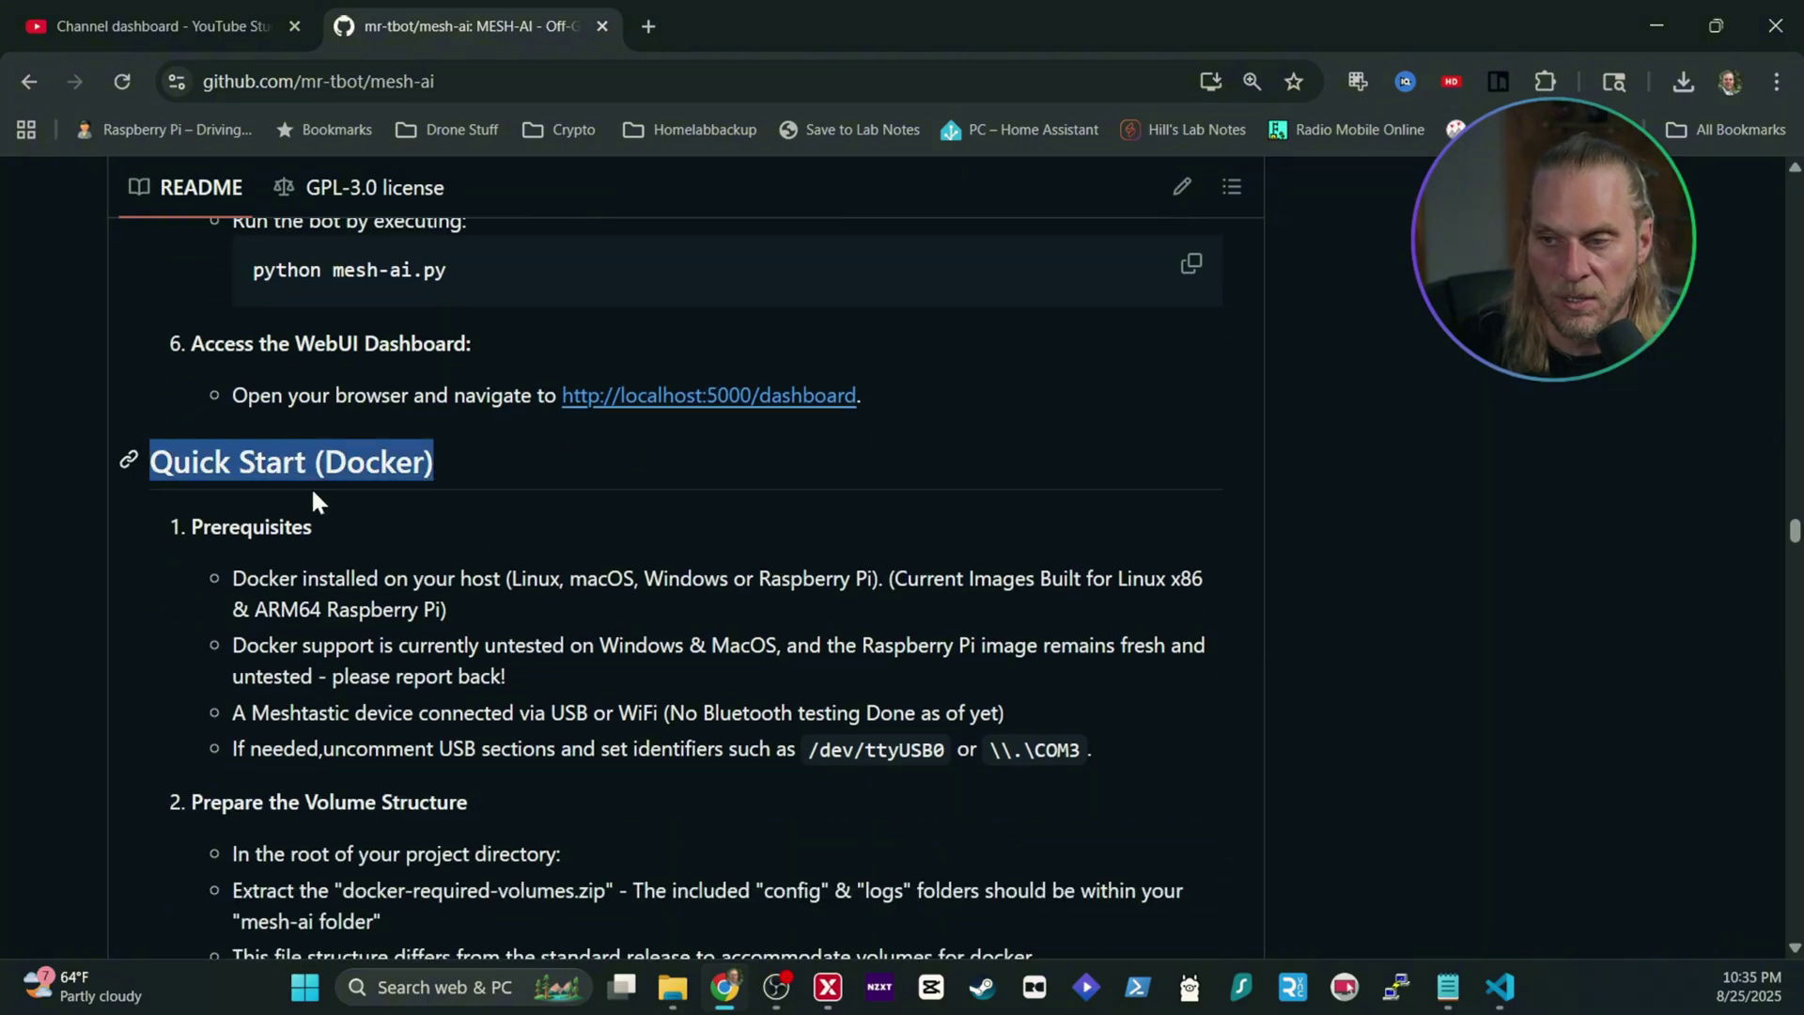
Scroll down to Basic Usage listing /ai, /whereami, /emergency and /sms
scroll(455, 573, up, 20)
scroll(455, 498, up, 3)
scroll(467, 523, down, 1)
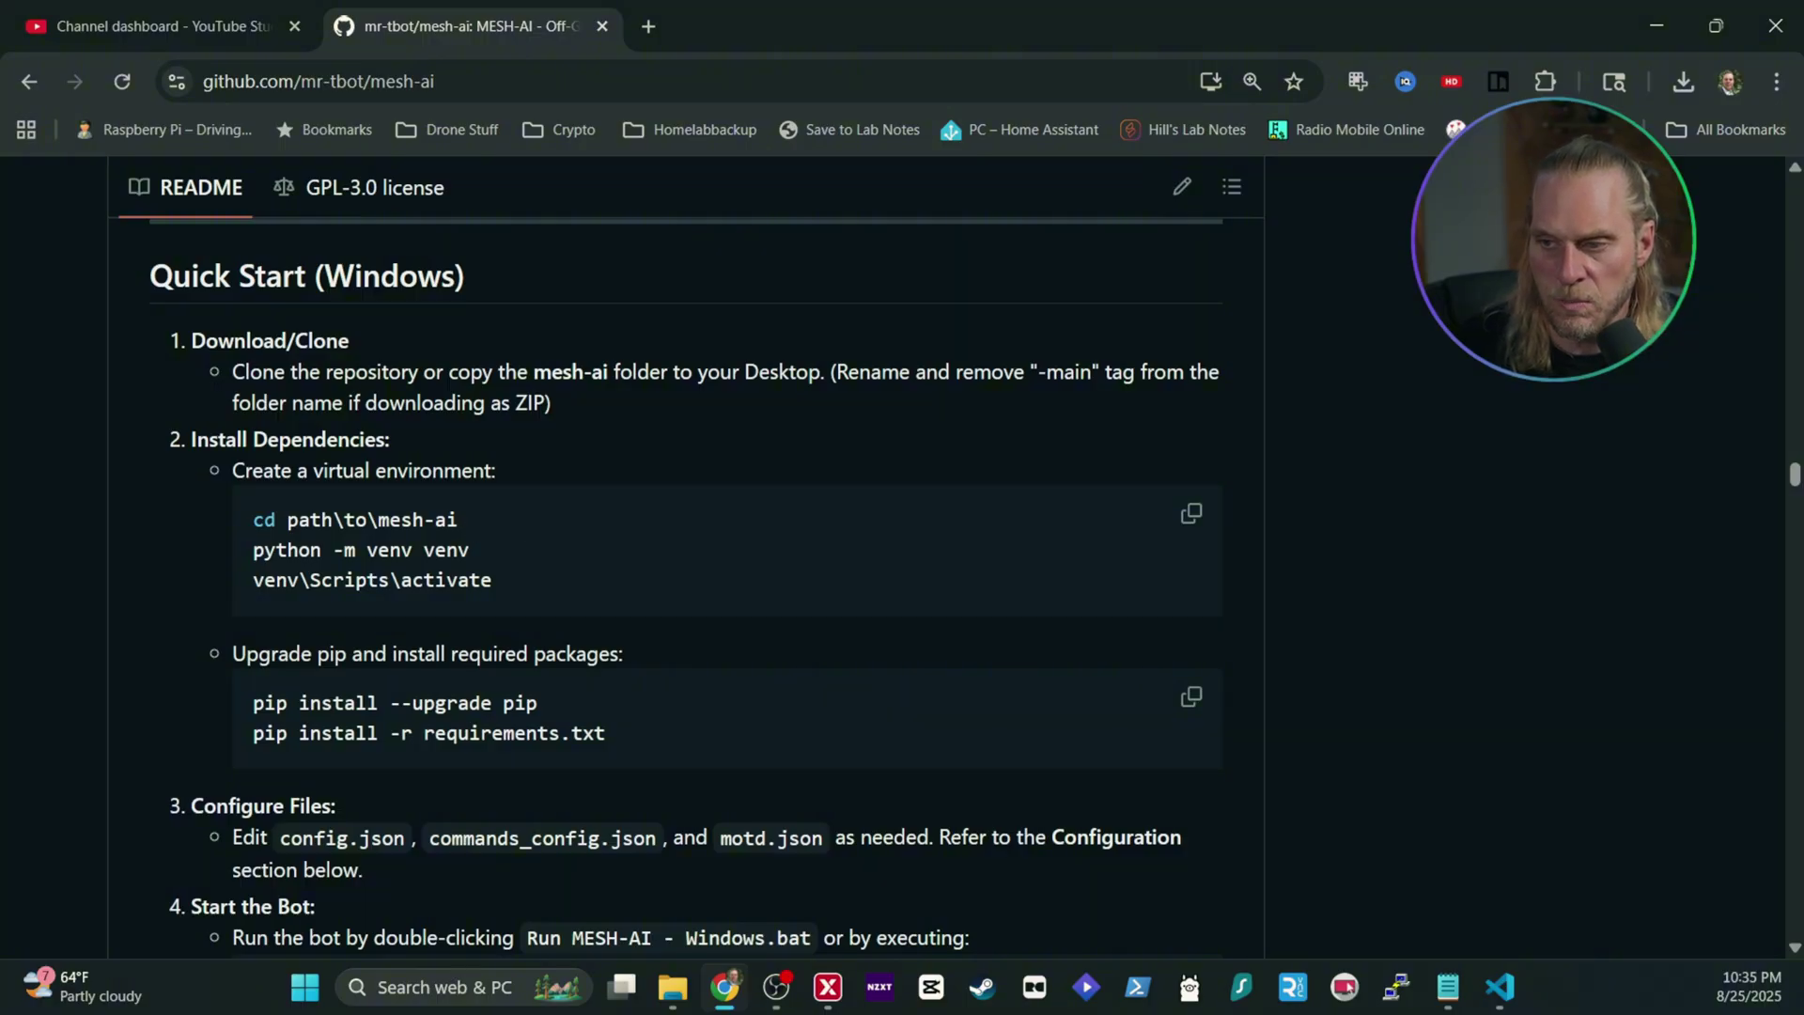
scroll(488, 625, down, 10)
scroll(488, 625, down, 9)
scroll(685, 581, down, 15)
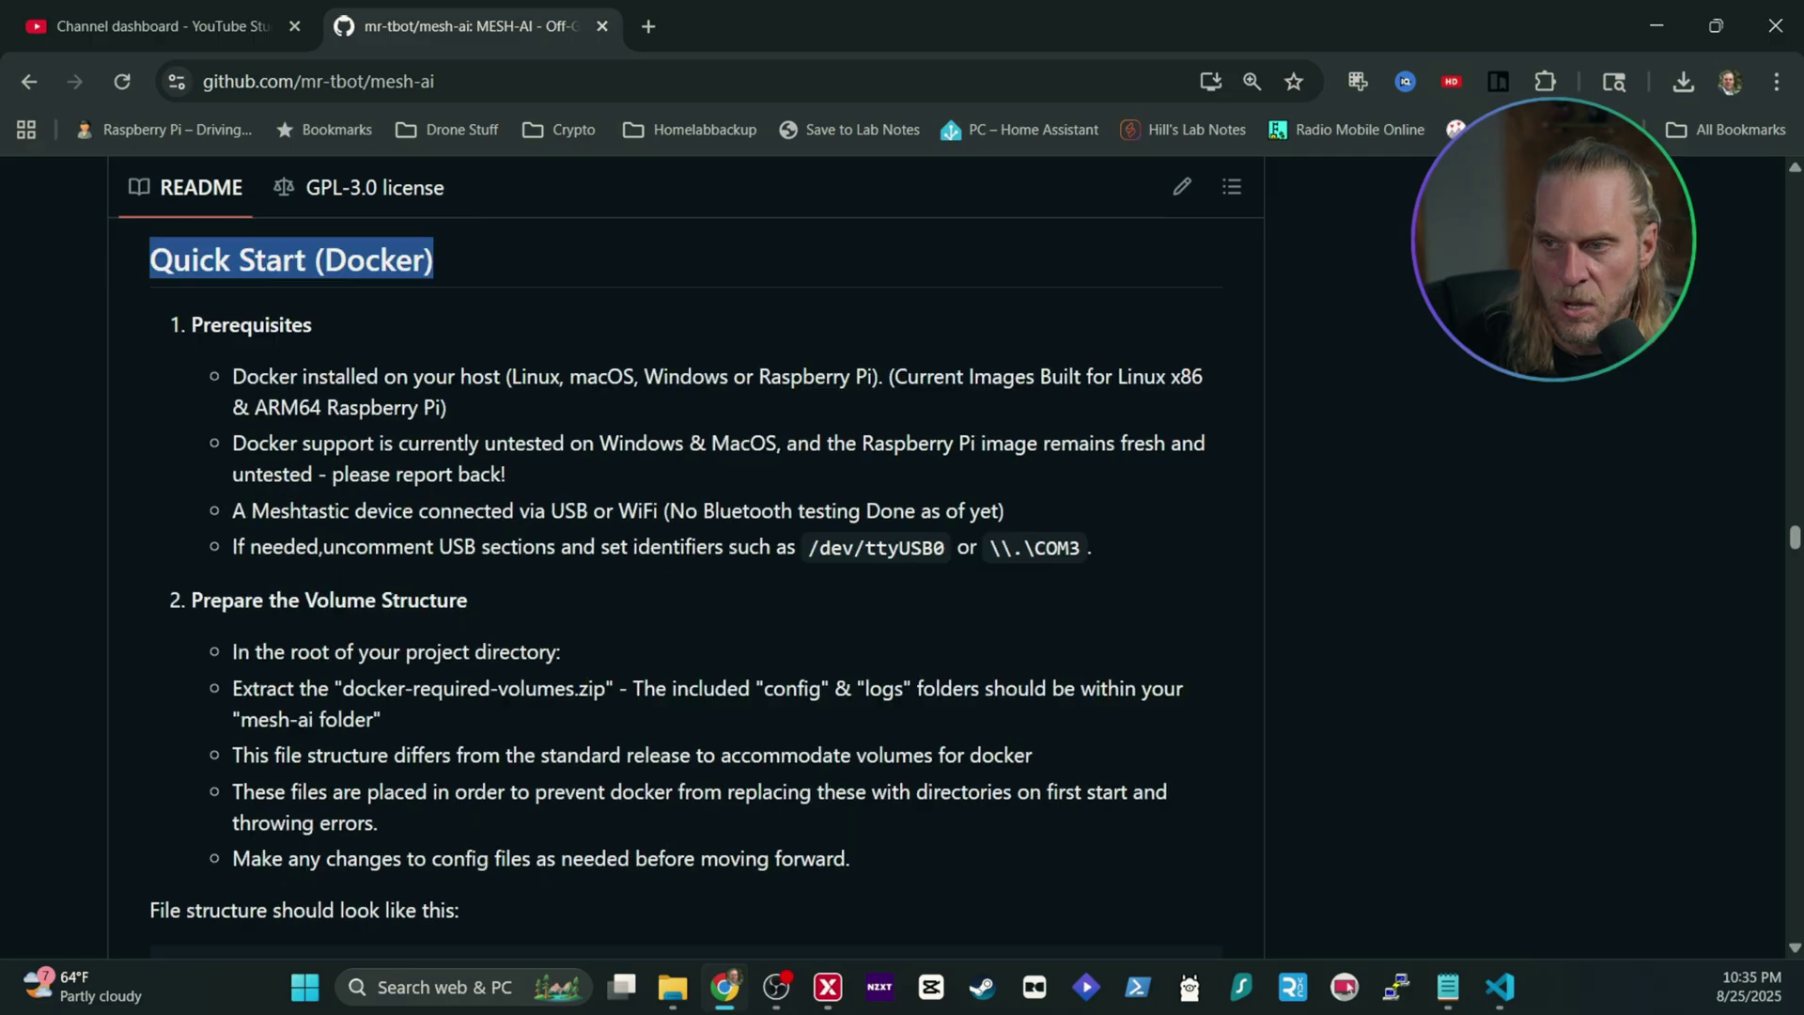
scroll(493, 618, down, 3)
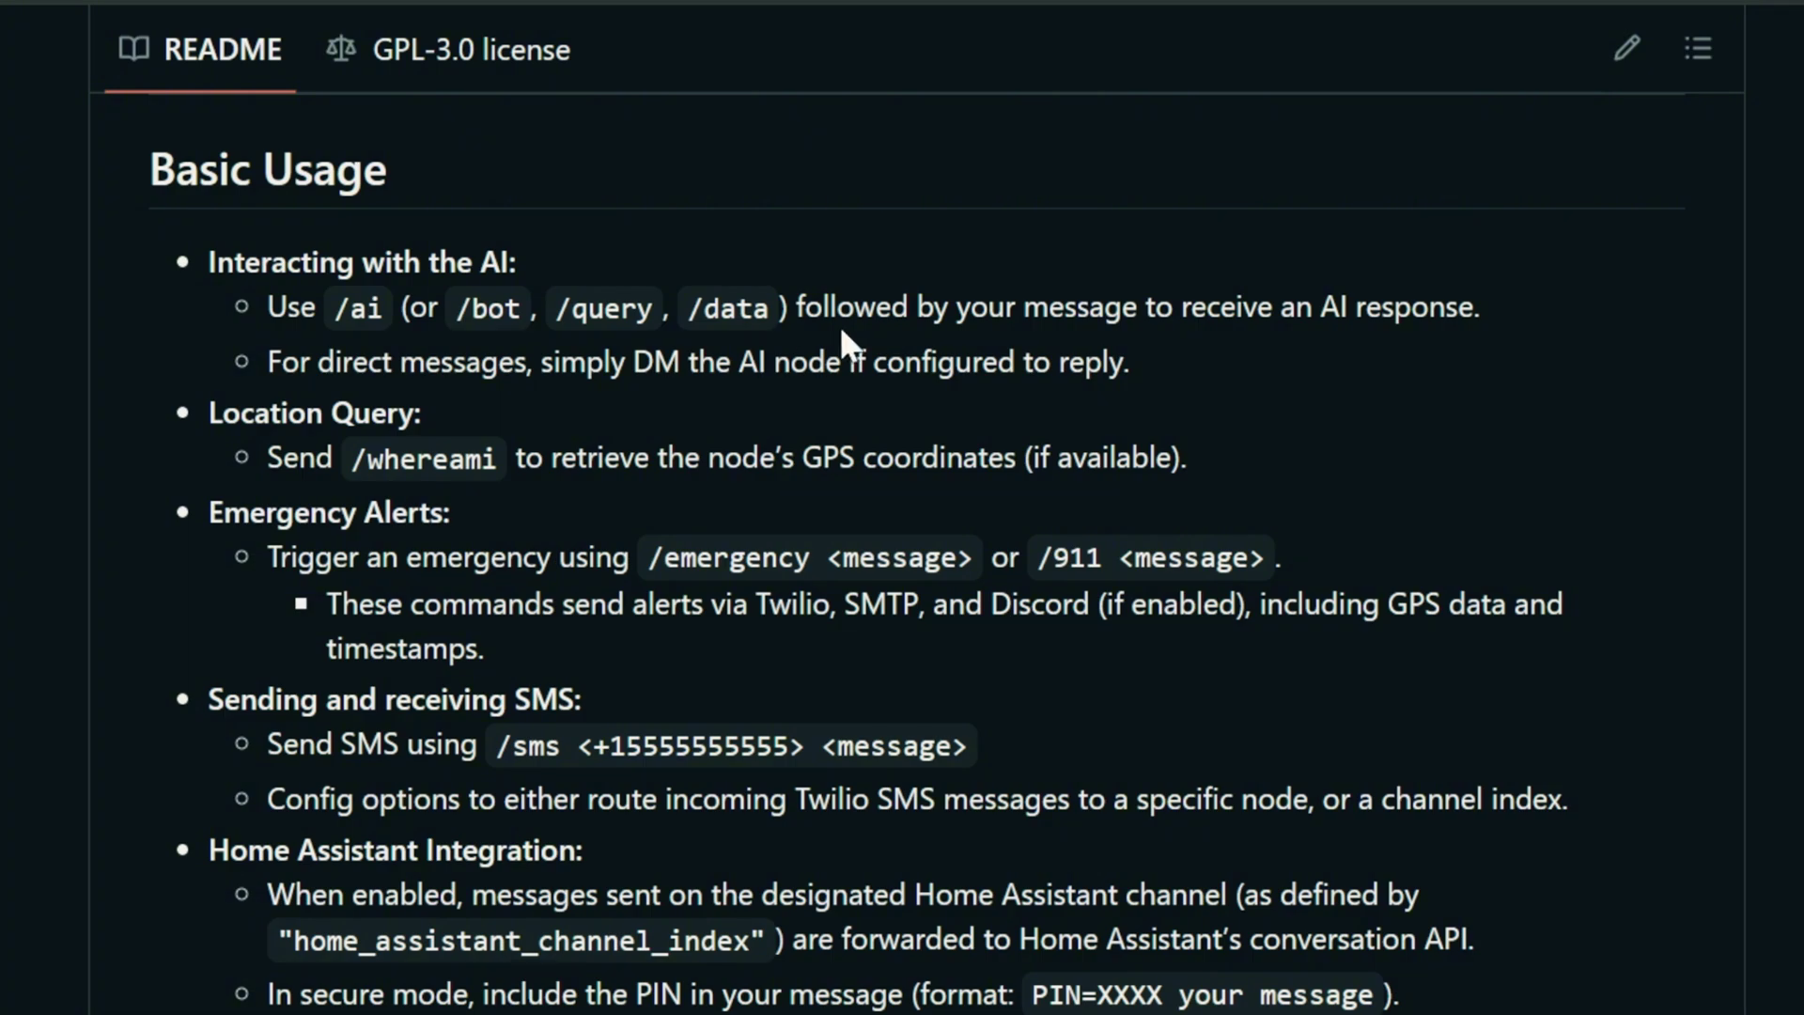
scroll(1029, 319, down, 2)
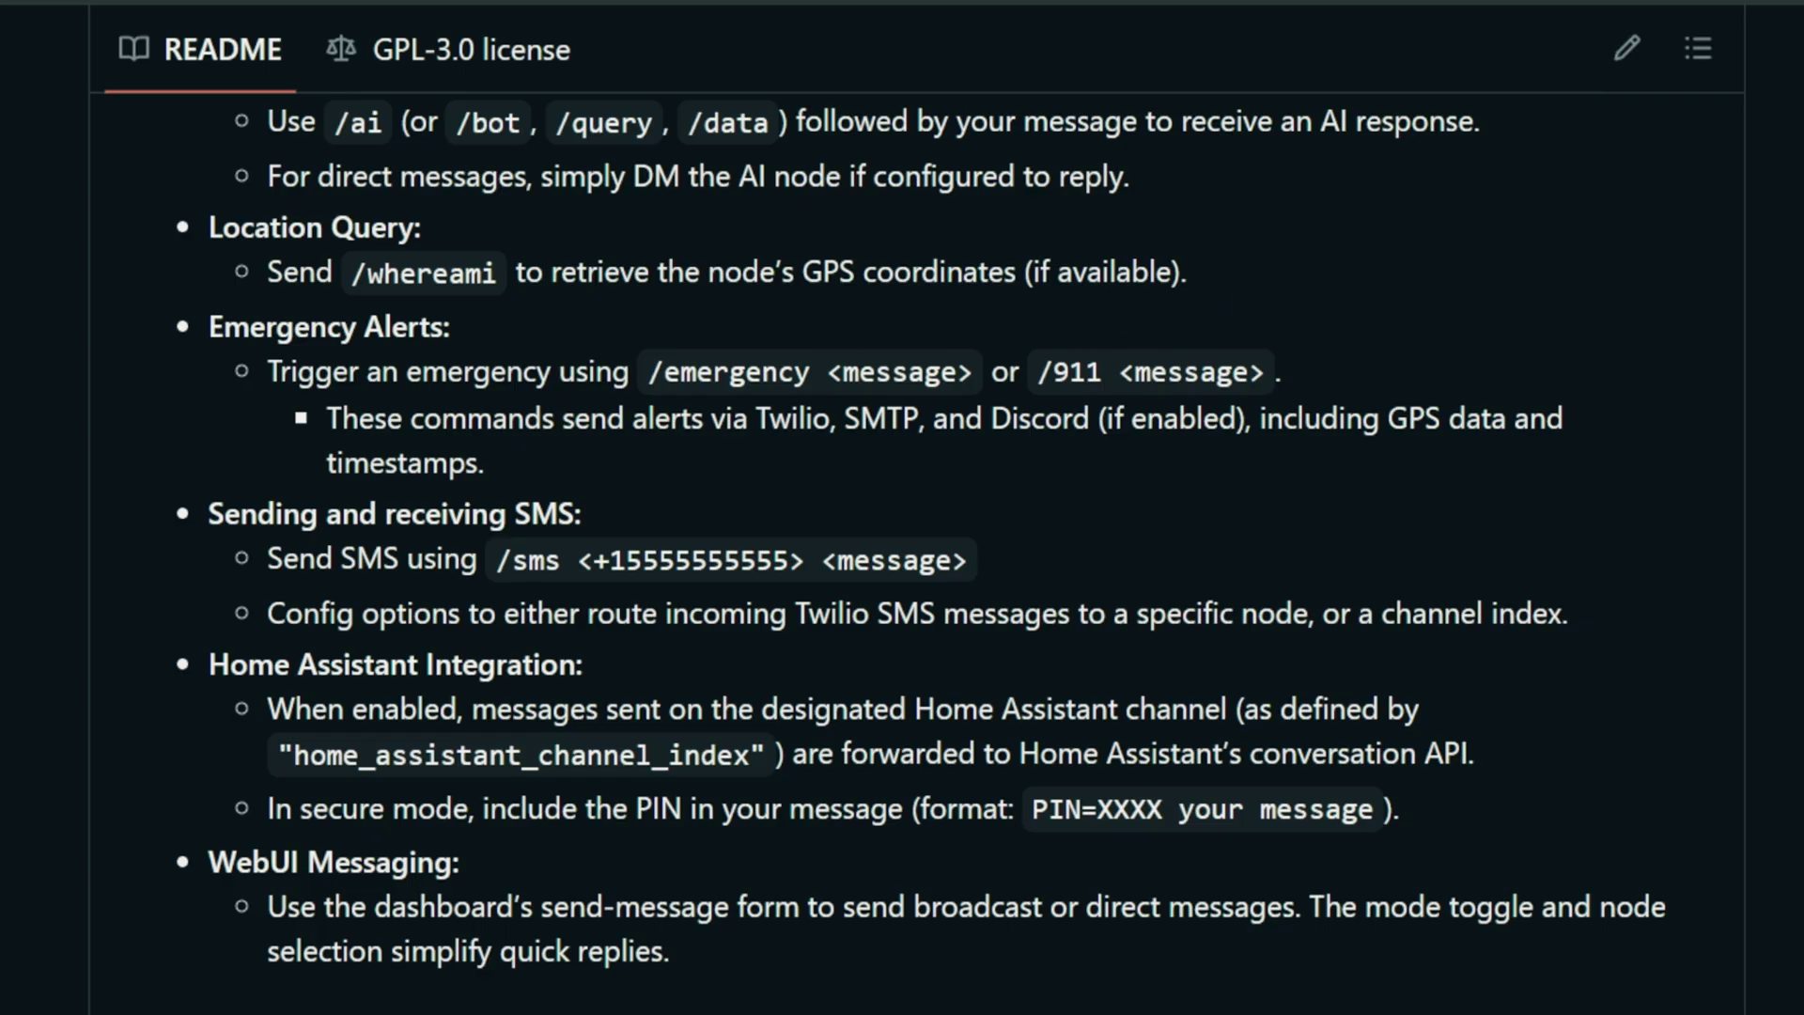
drag(663, 373, 911, 372)
double_click(1076, 373)
key(shift+Right)
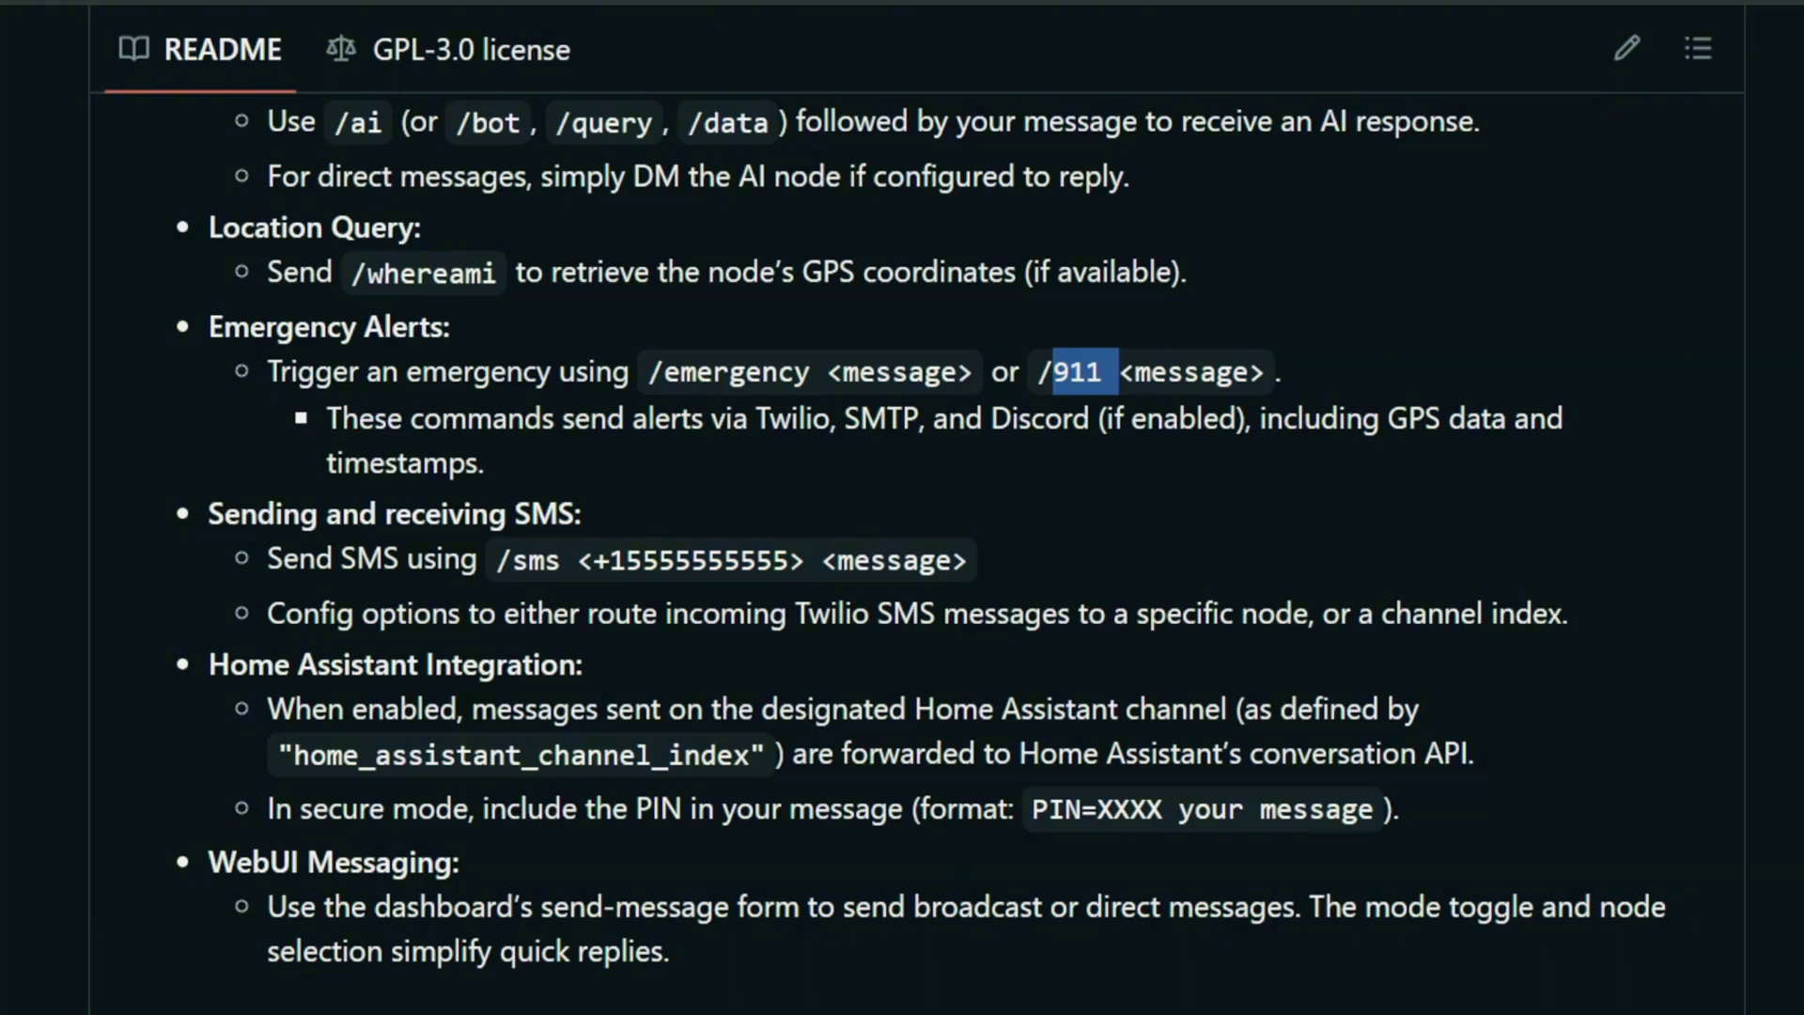
drag(756, 419, 919, 419)
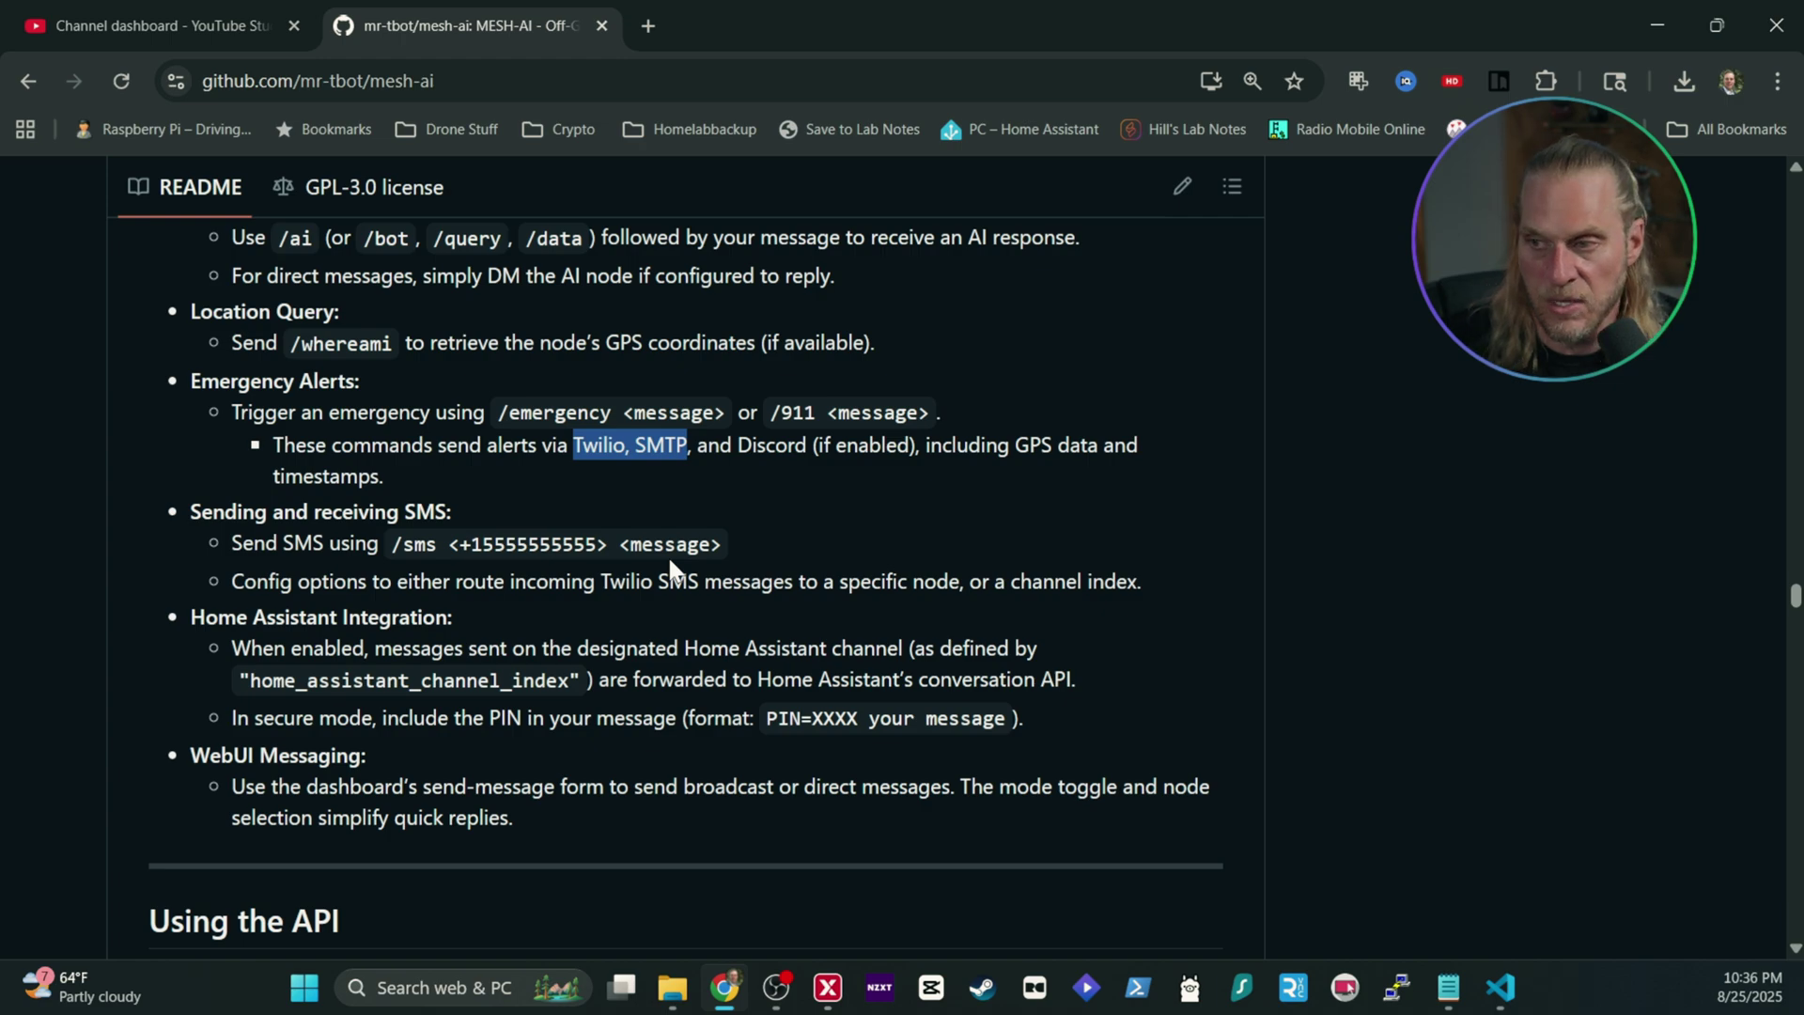
scroll(686, 564, down, 2)
scroll(686, 563, up, 2)
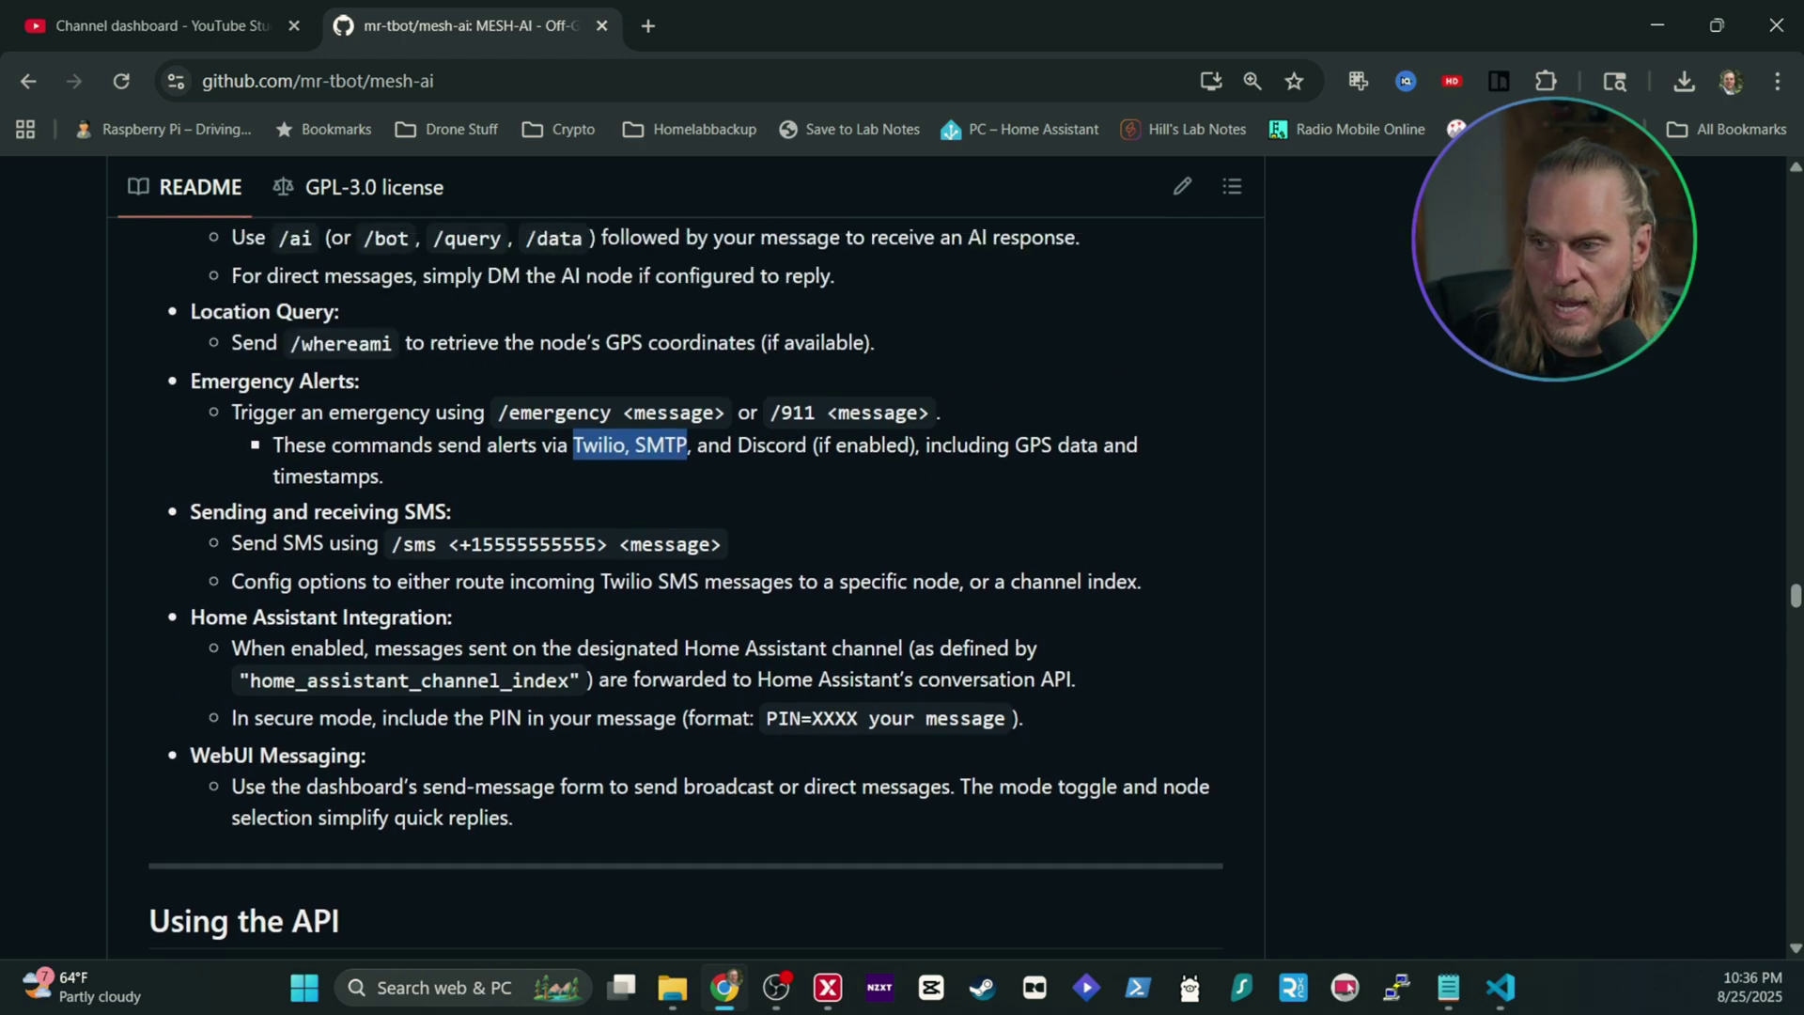
scroll(533, 596, down, 15)
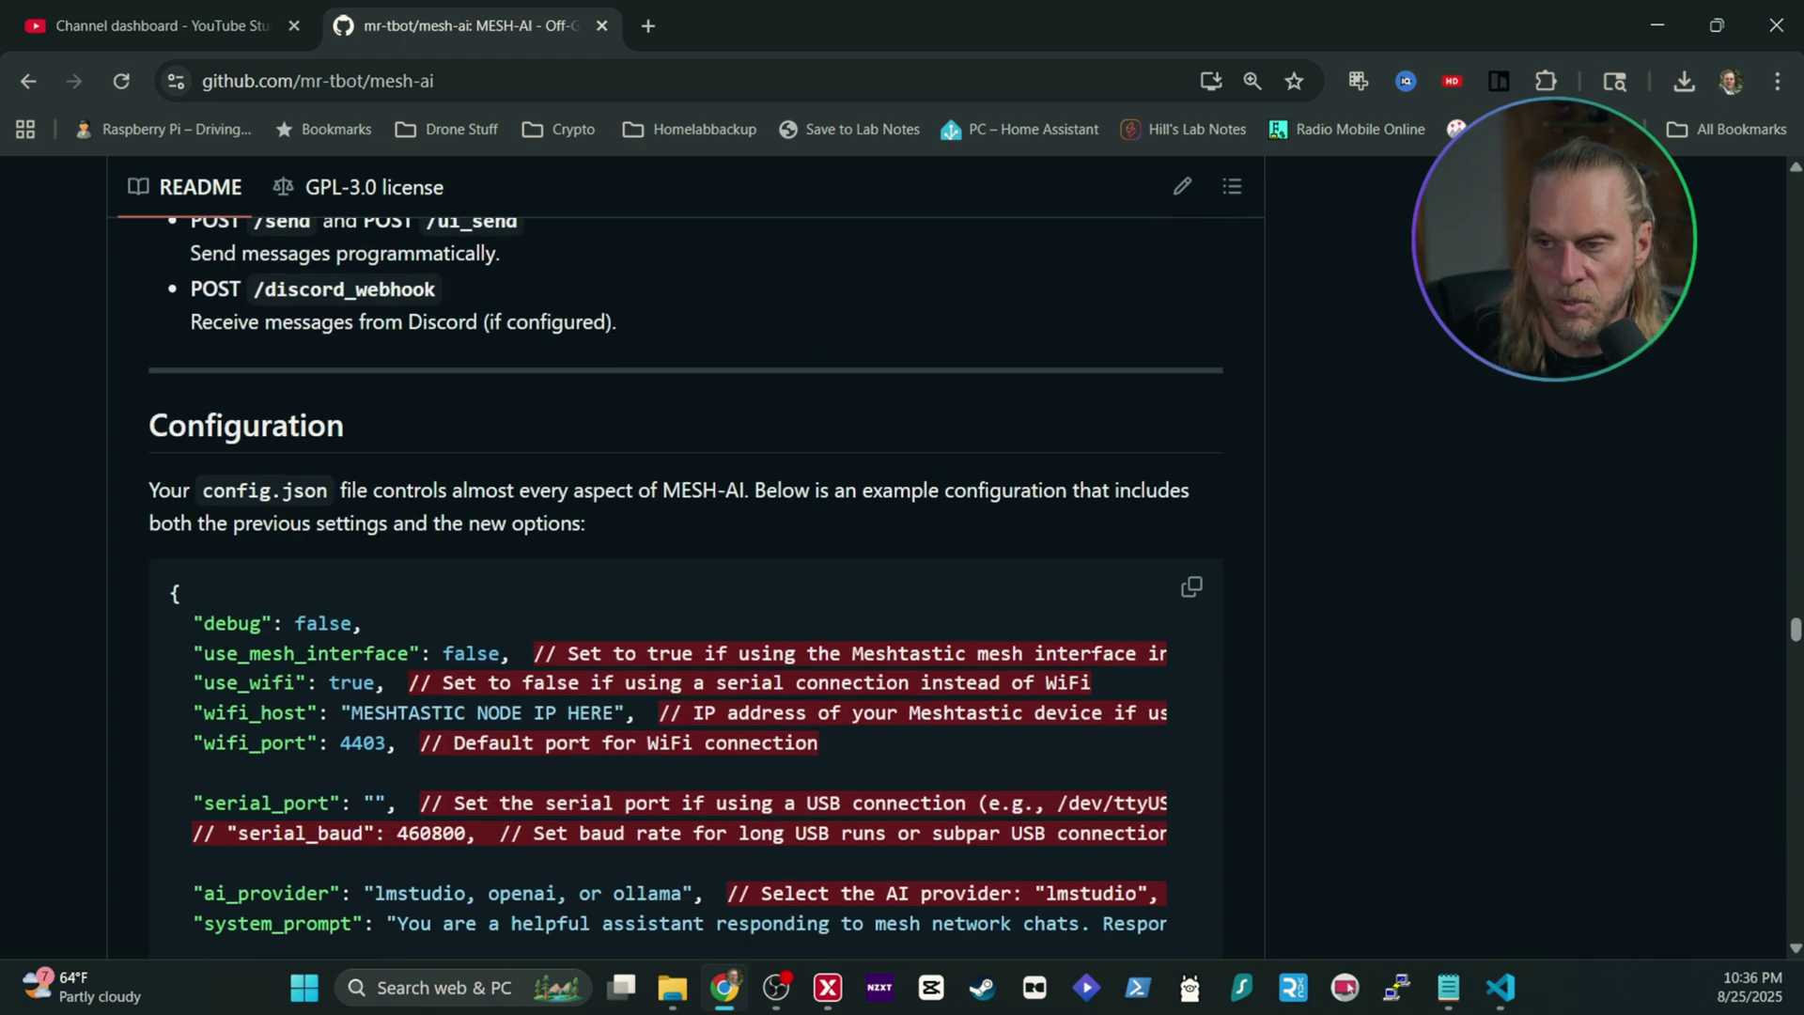
scroll(538, 594, down, 1)
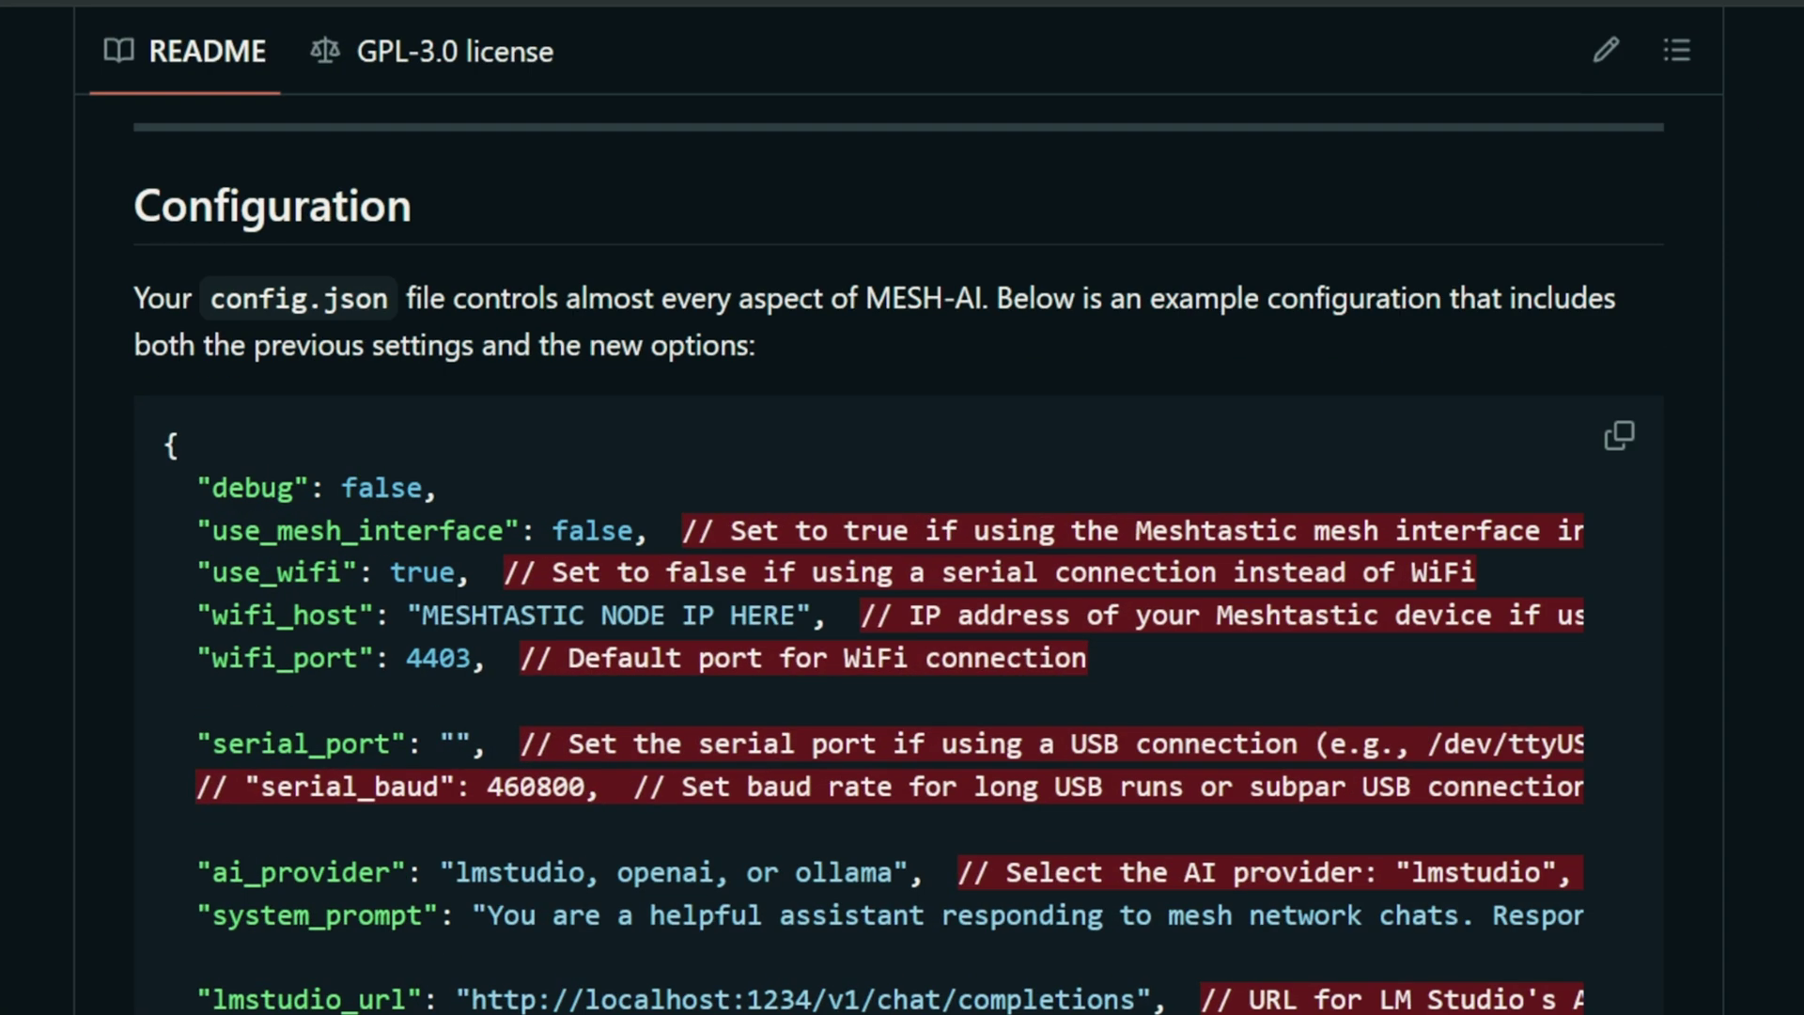
scroll(282, 380, down, 1)
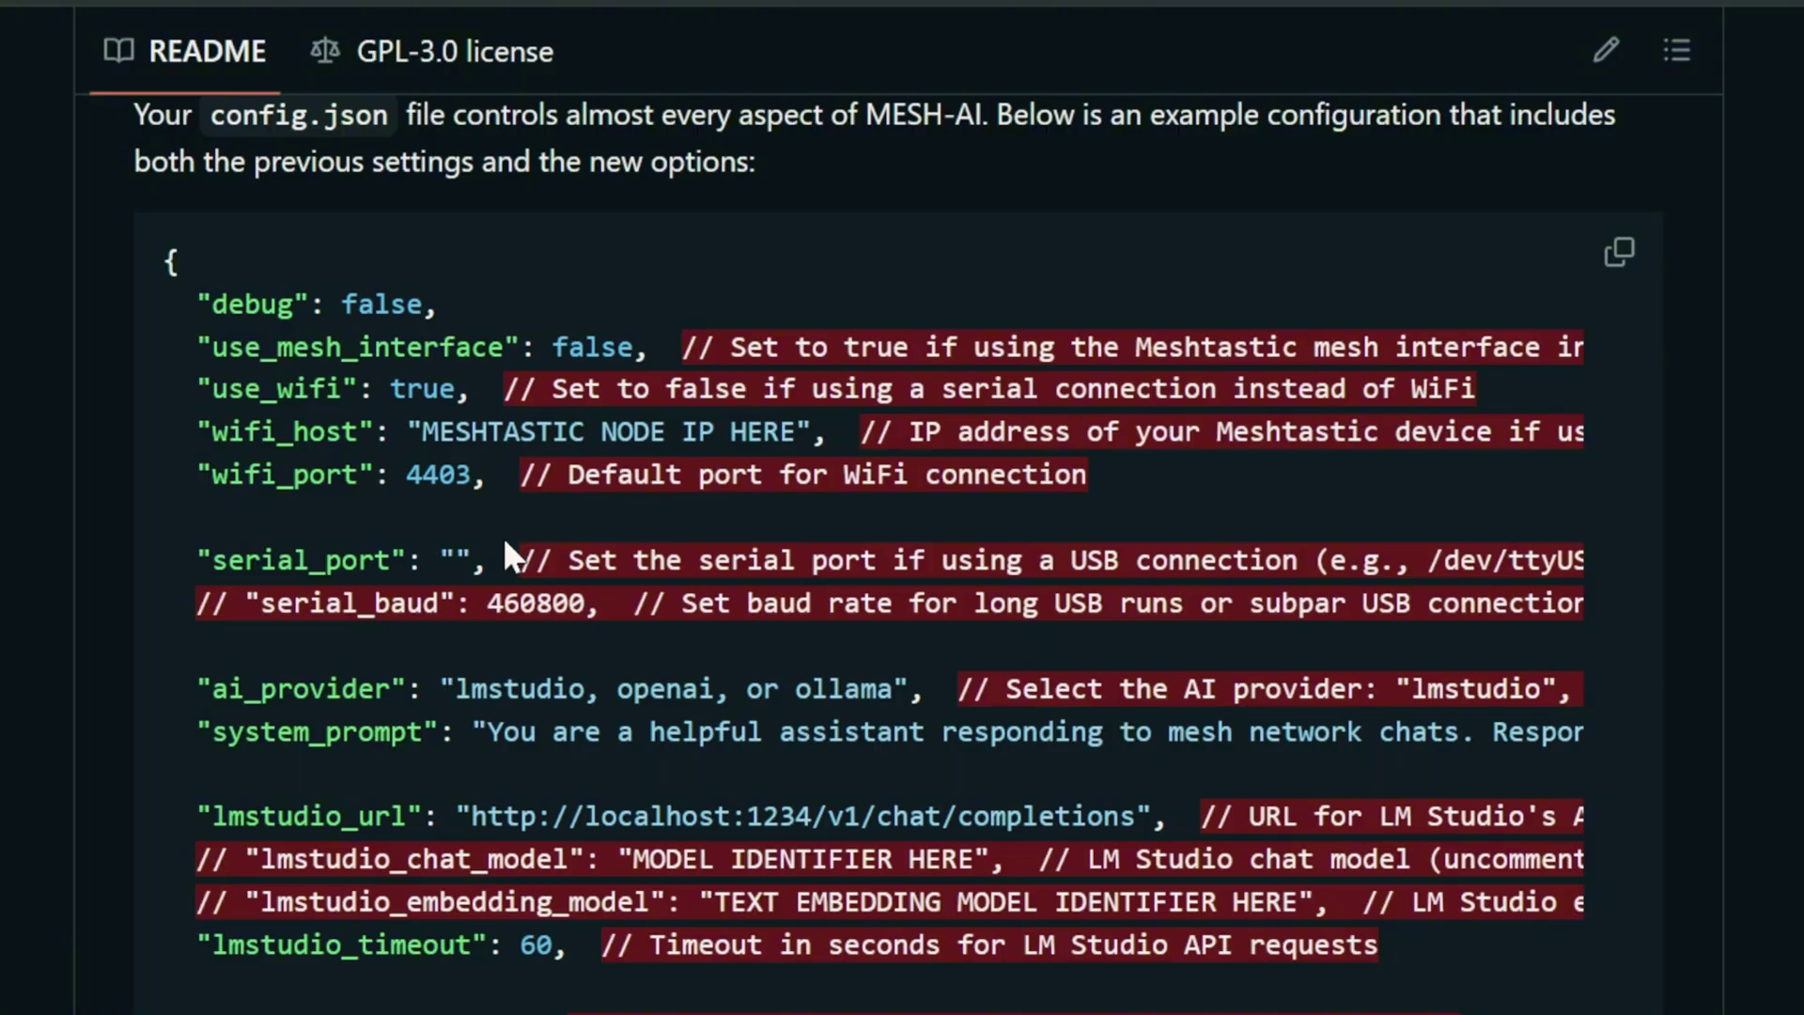
scroll(505, 554, down, 2)
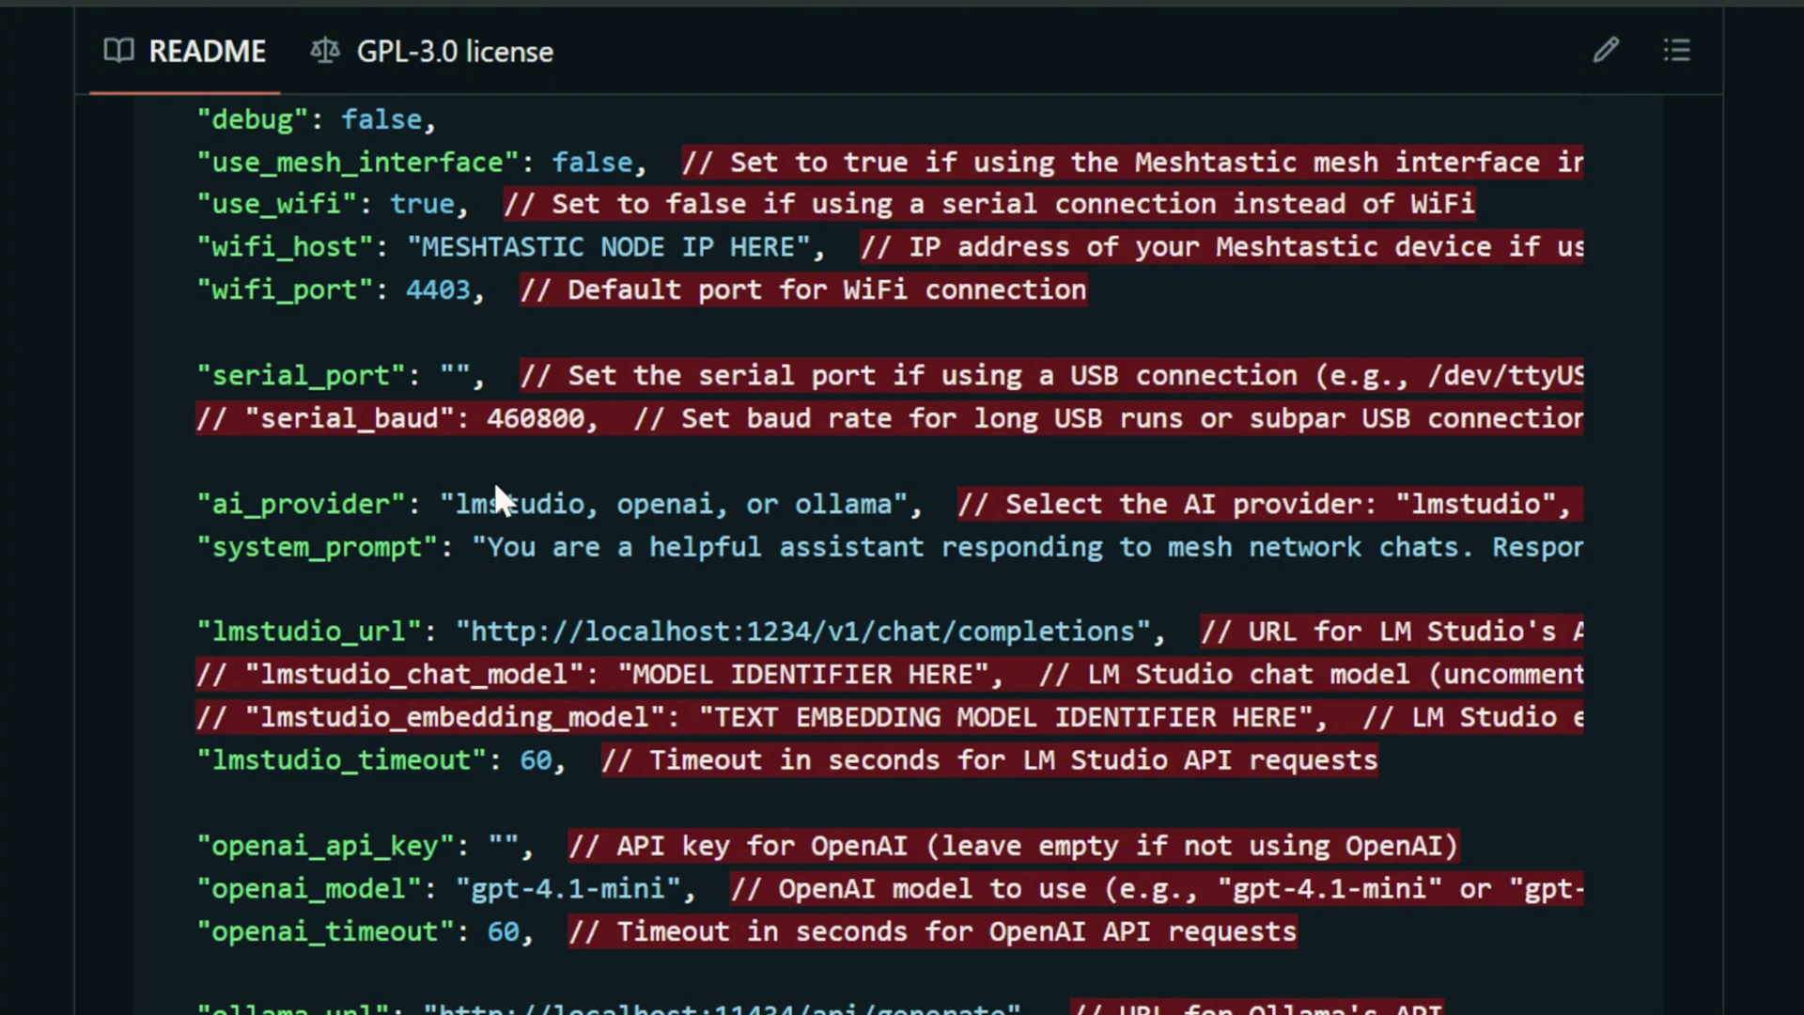
scroll(889, 555, down, 6)
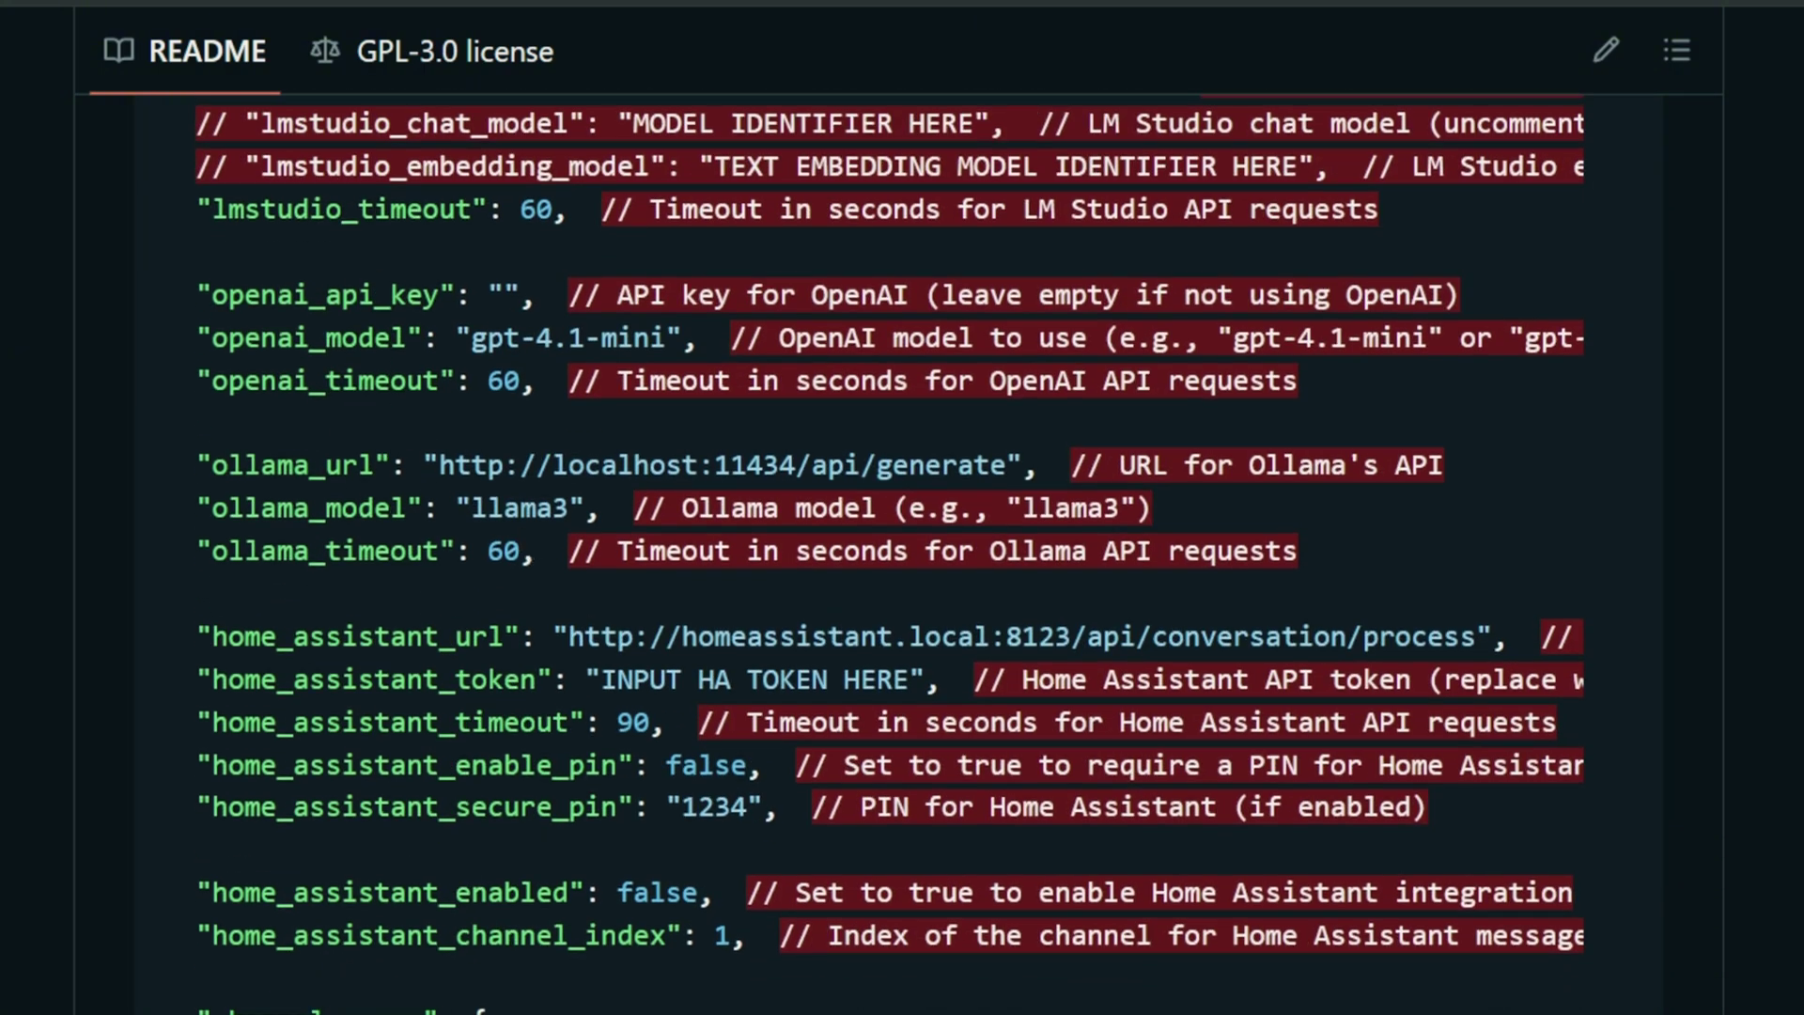
scroll(889, 554, up, 2)
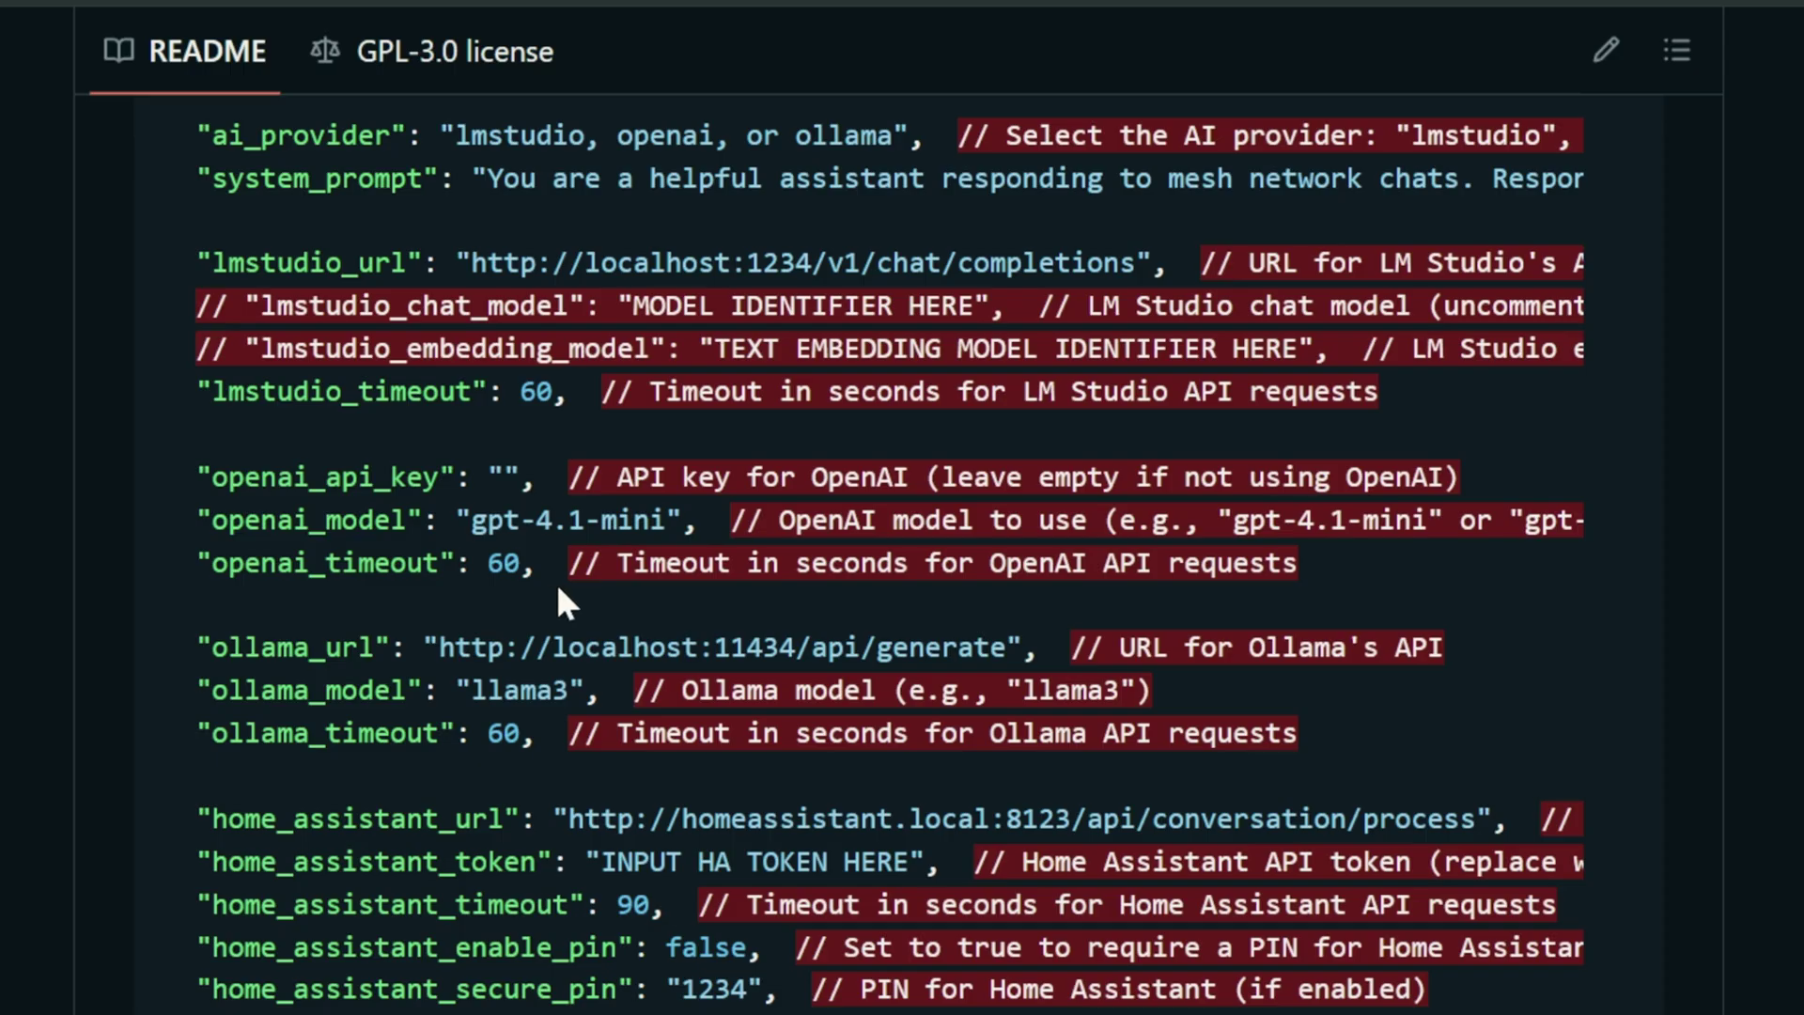
scroll(561, 590, down, 2)
drag(439, 463, 797, 463)
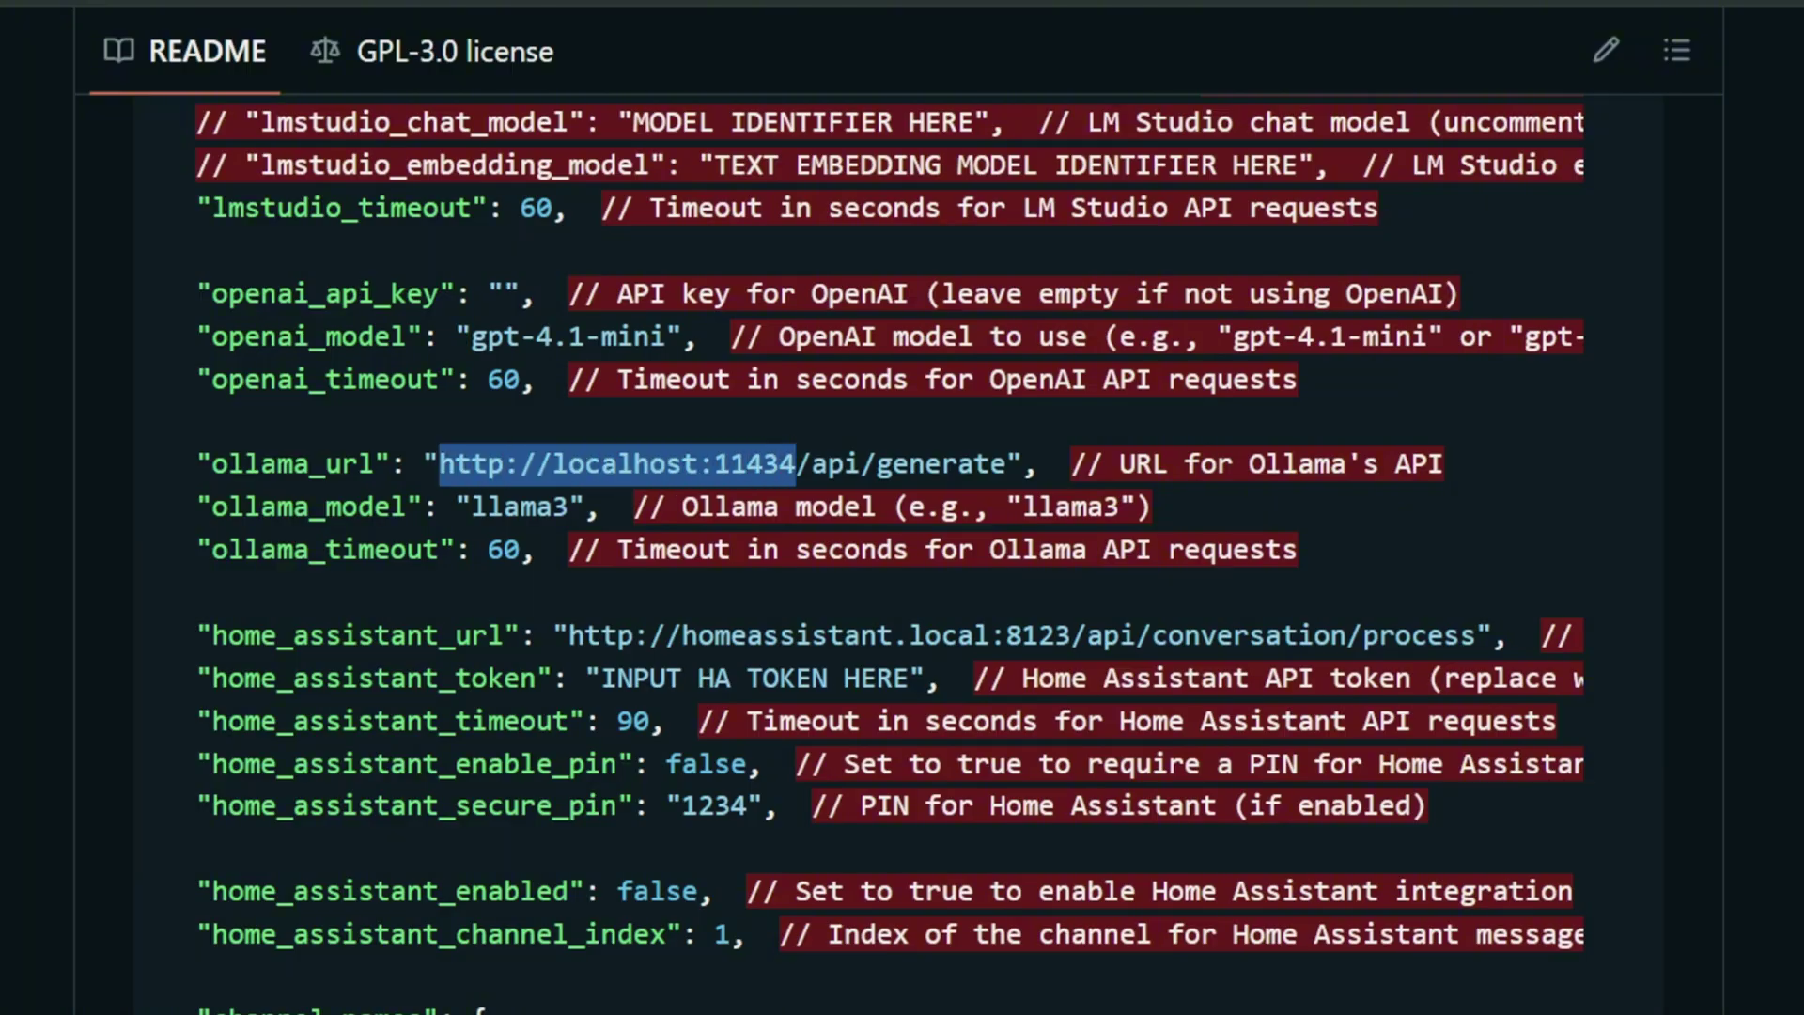
drag(568, 507, 472, 508)
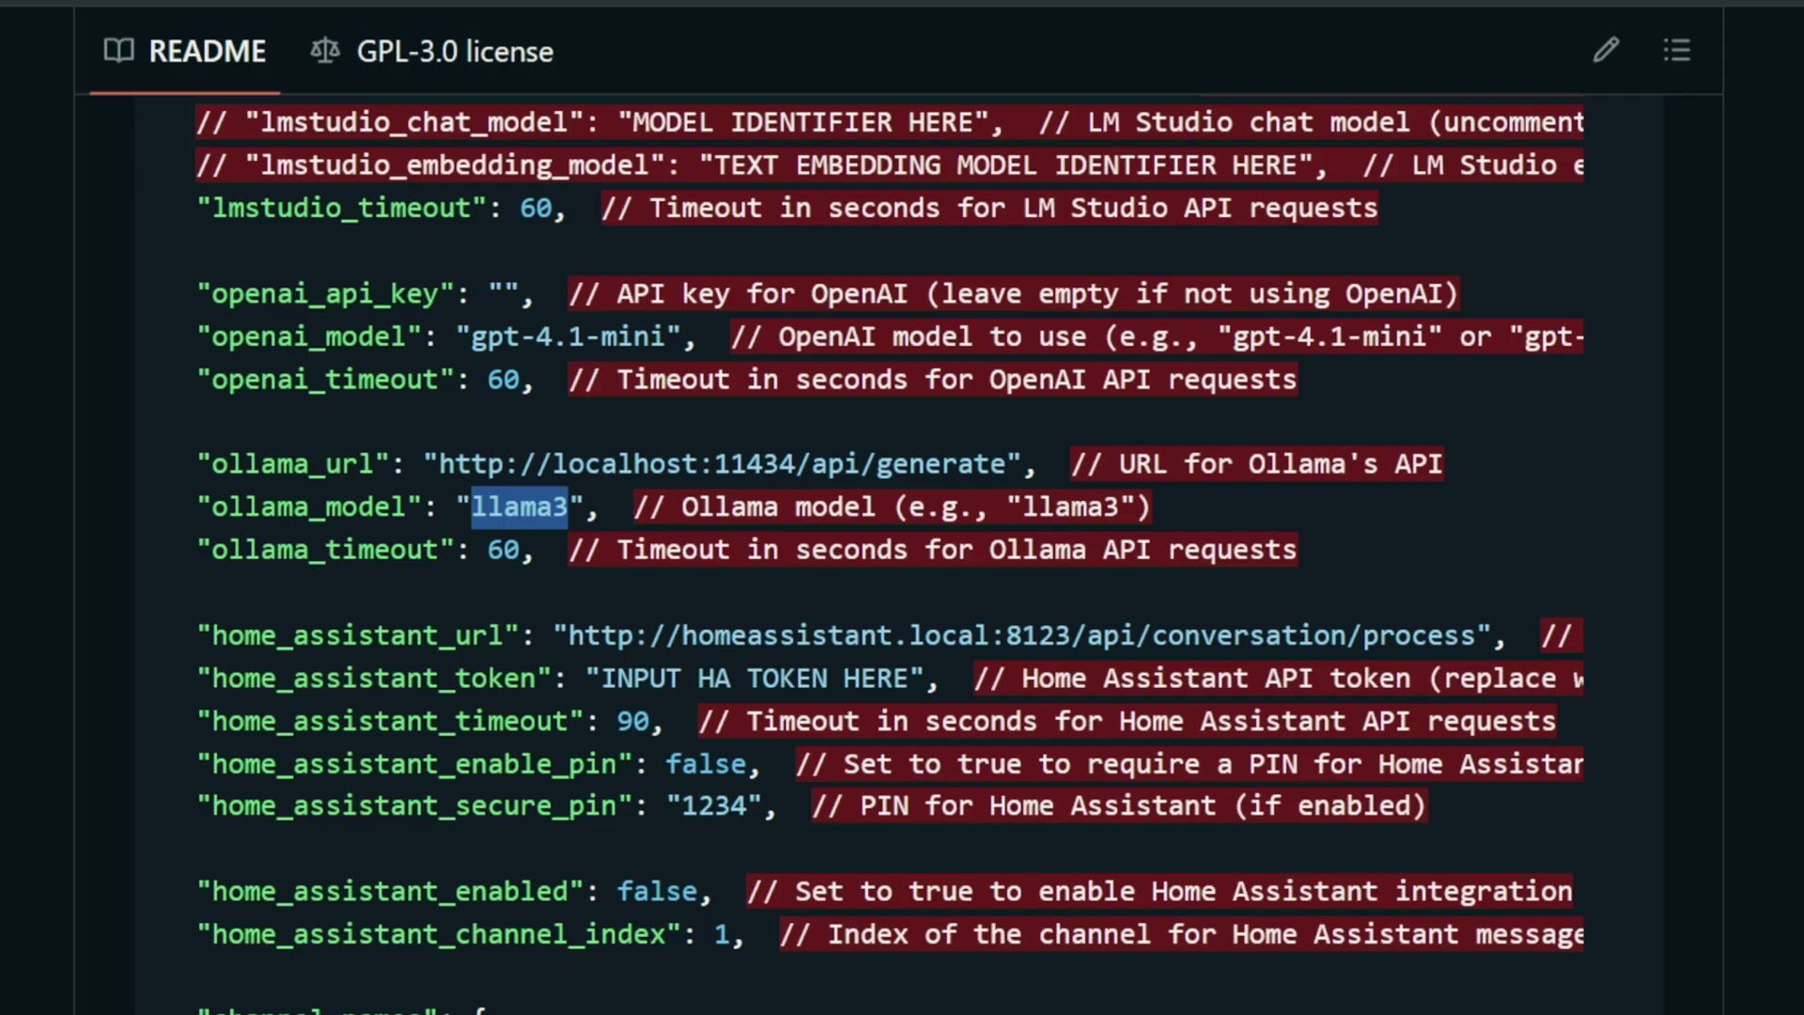
drag(569, 507, 471, 507)
scroll(902, 526, down, 6)
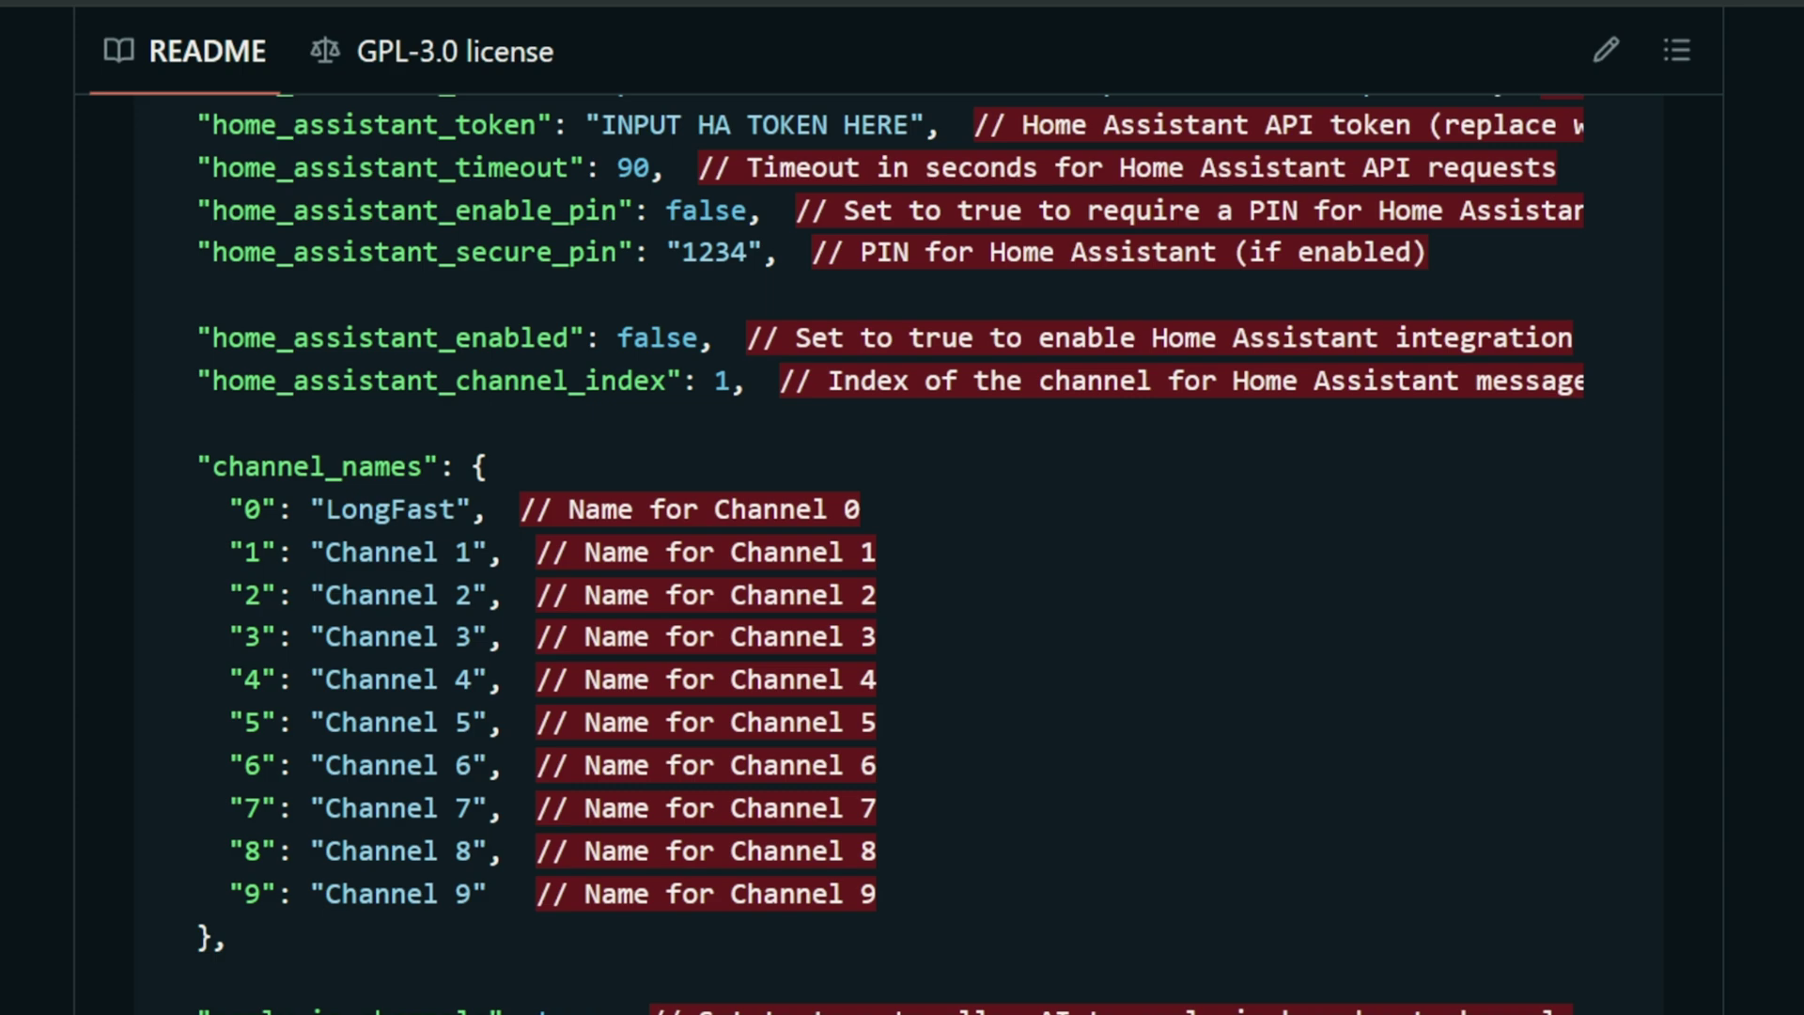
drag(327, 509, 457, 509)
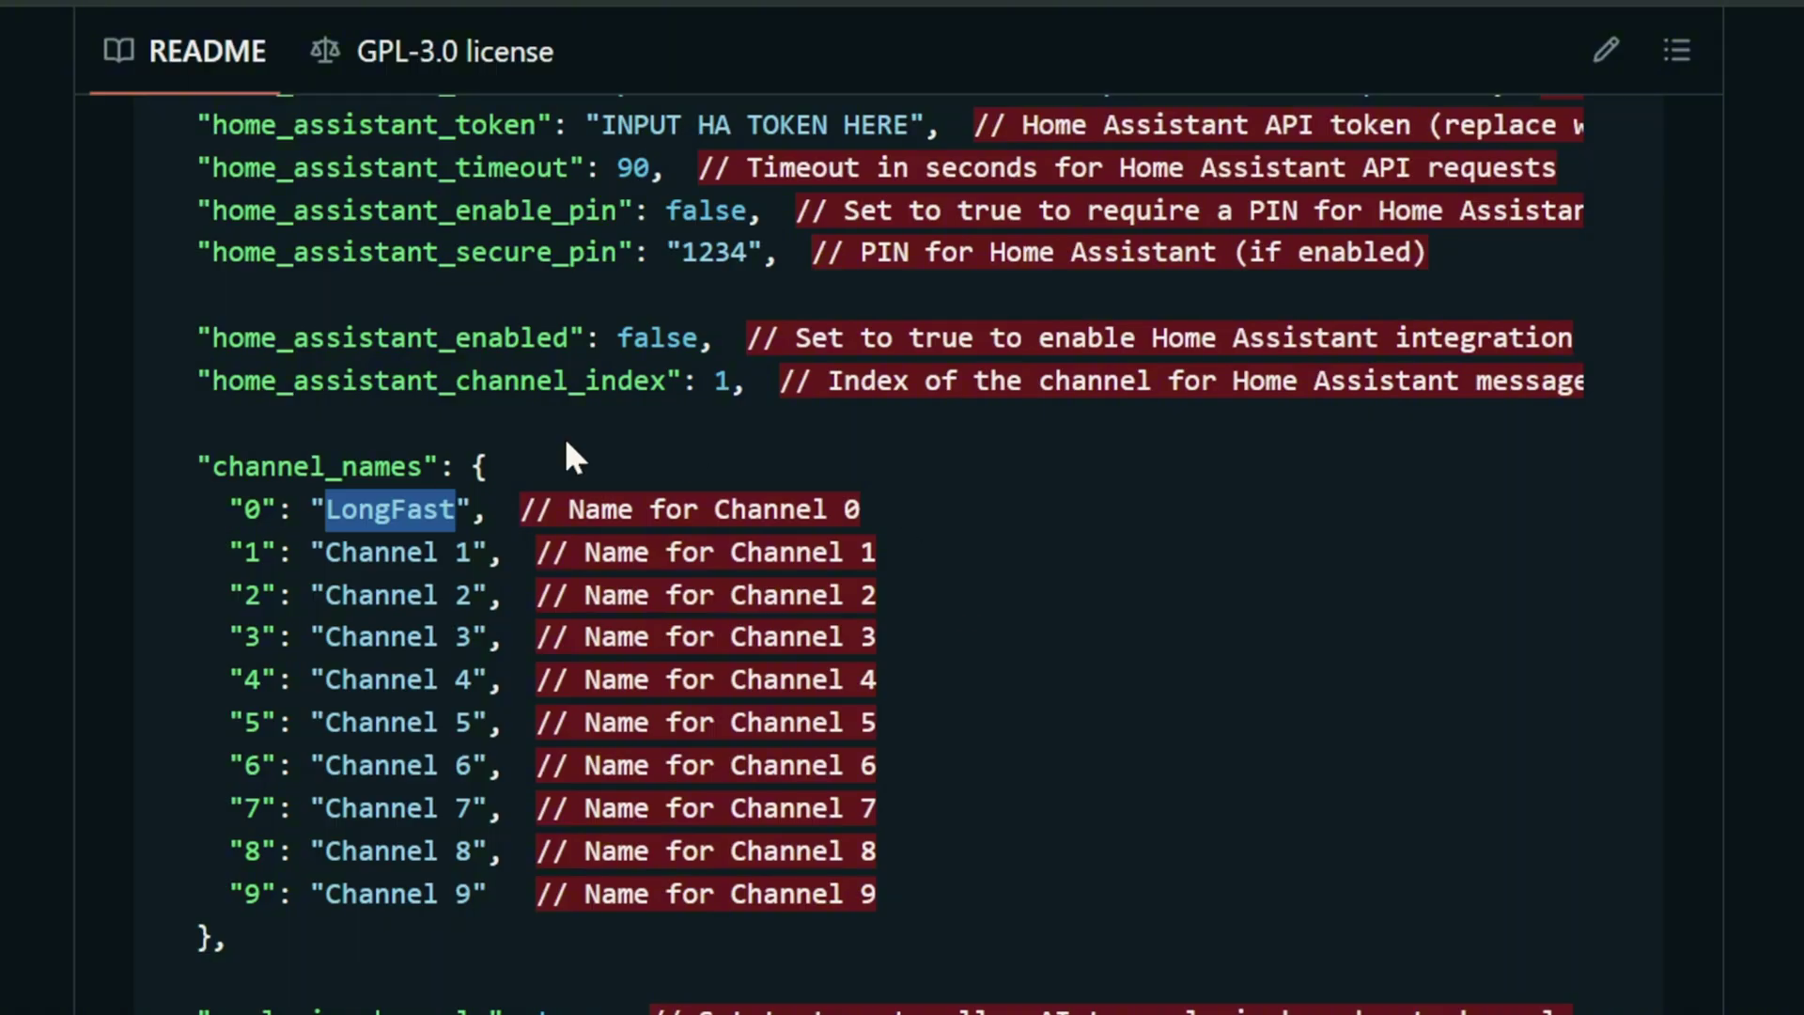
scroll(576, 451, down, 2)
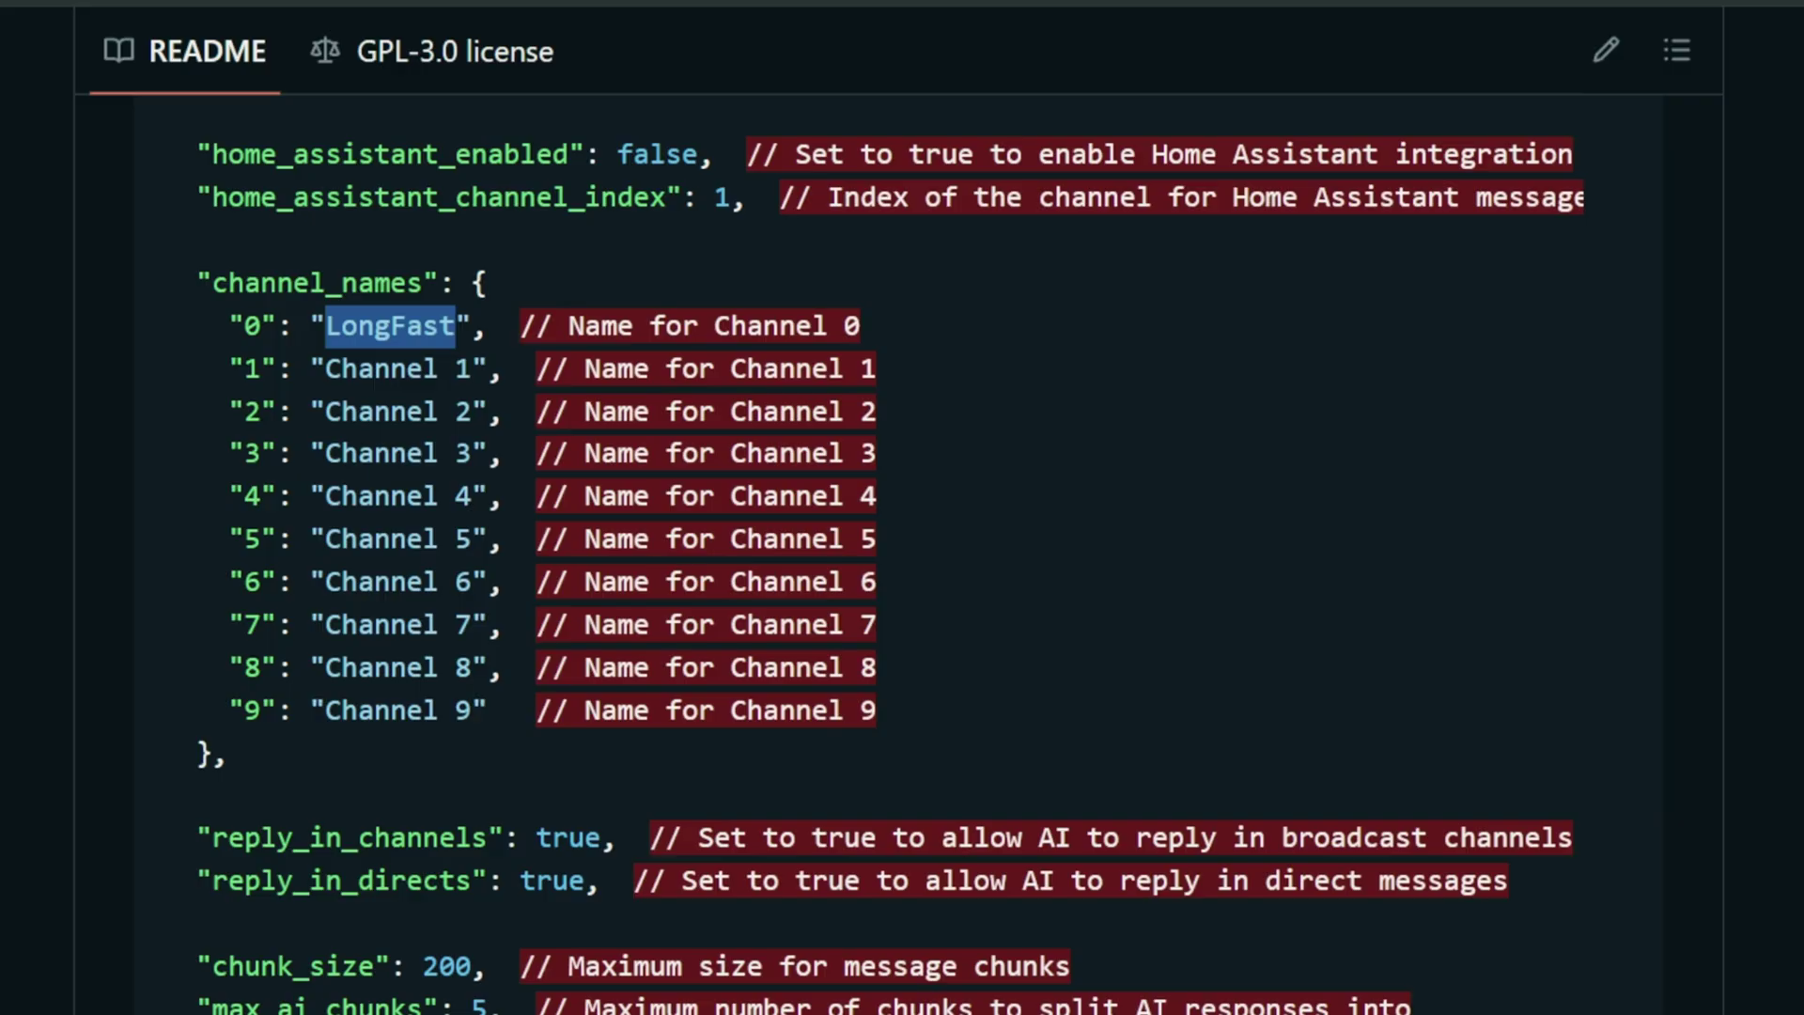
scroll(891, 555, down, 4)
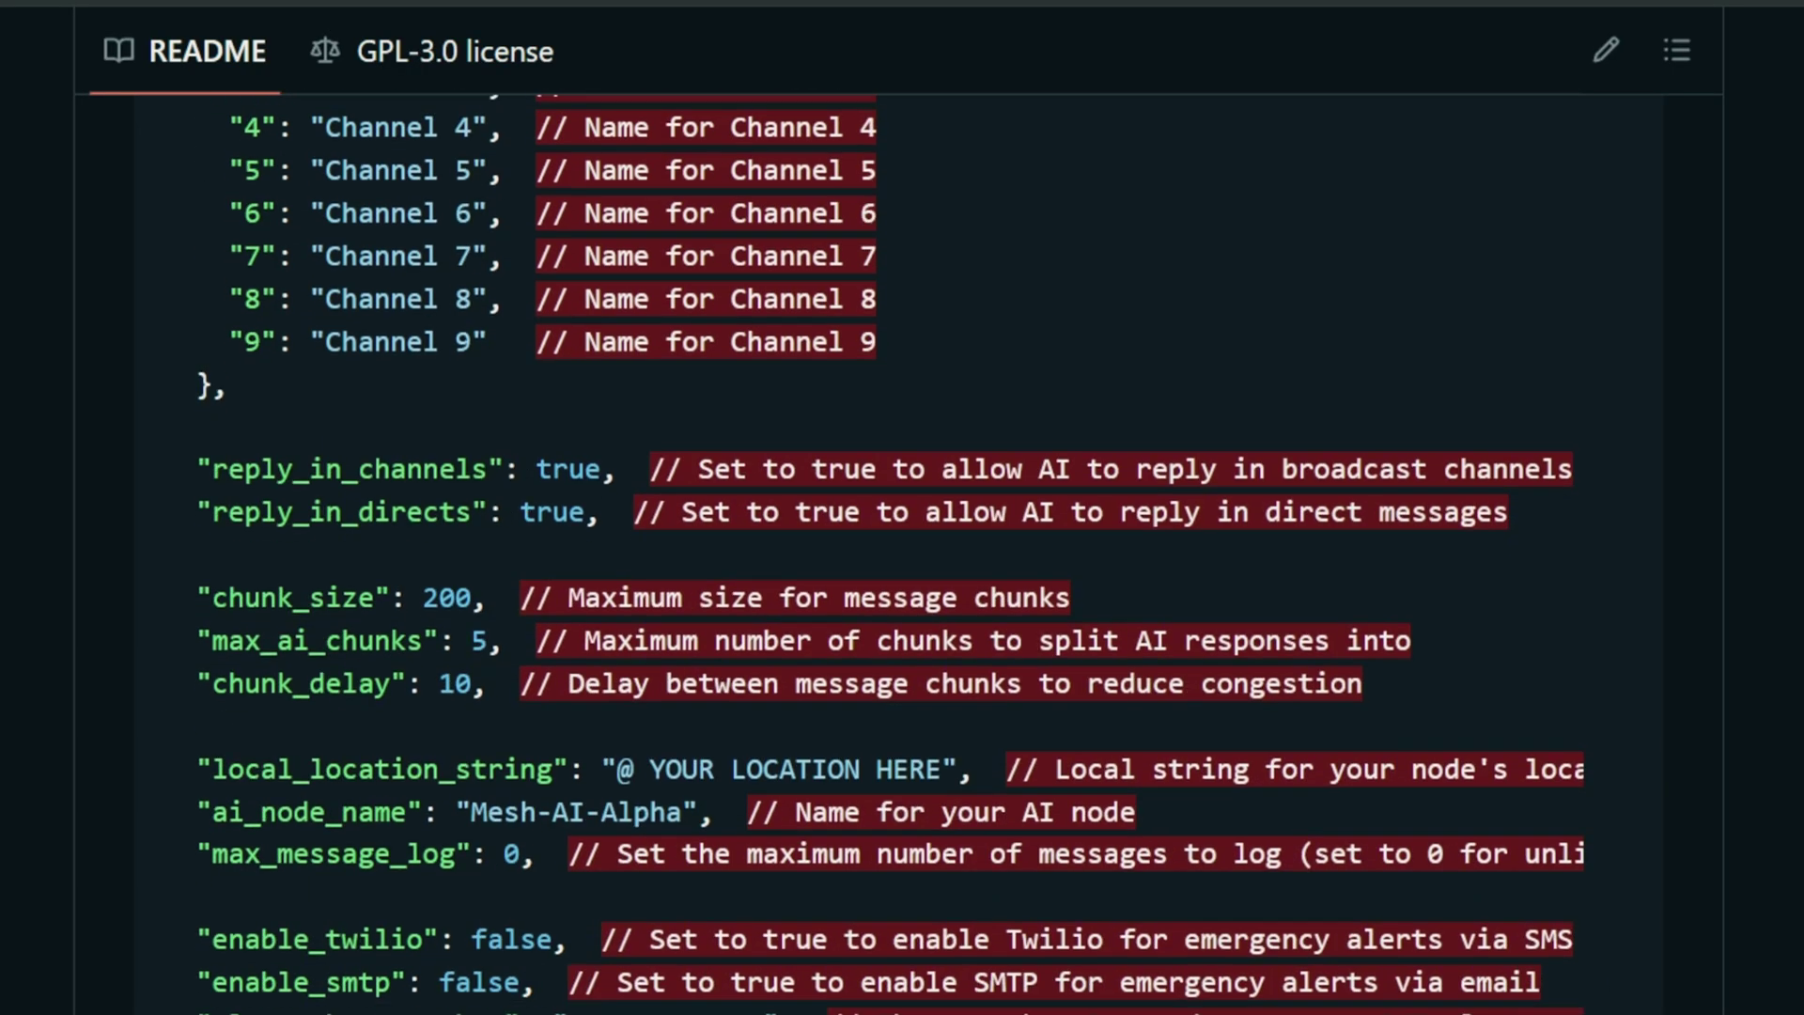
scroll(891, 555, up, 2)
scroll(891, 554, down, 2)
scroll(891, 555, down, 6)
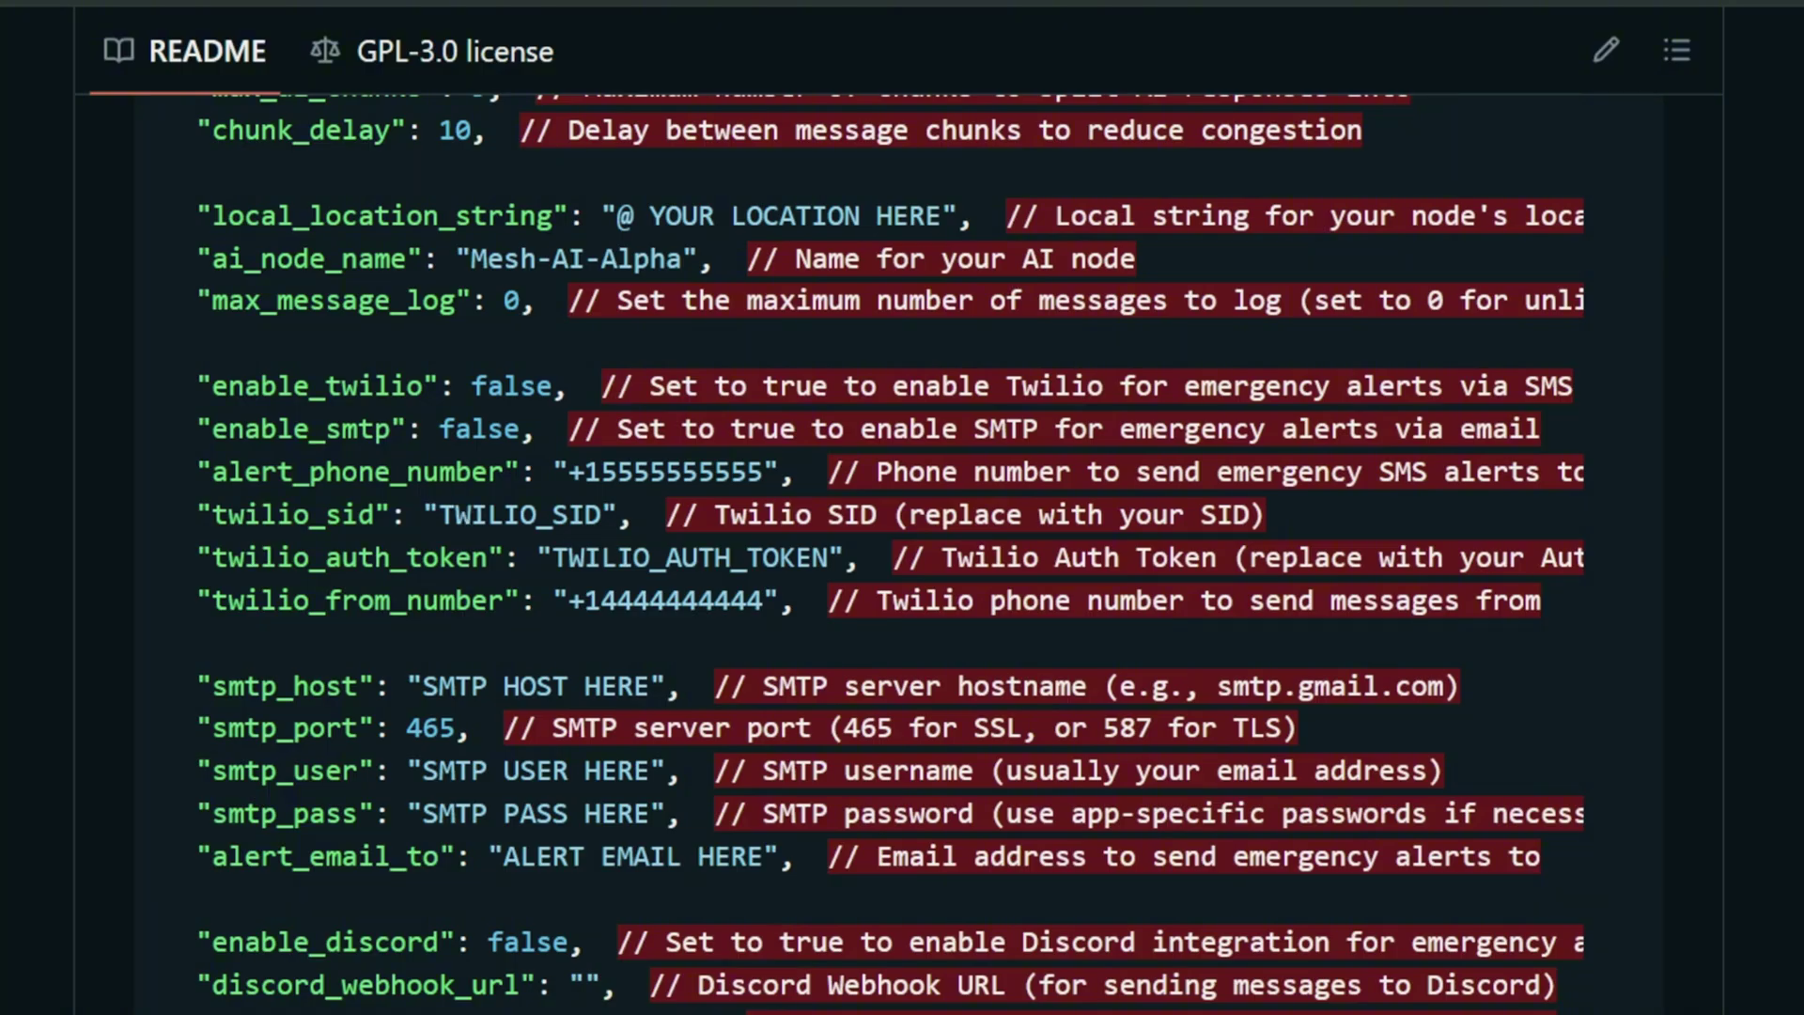
scroll(575, 457, down, 2)
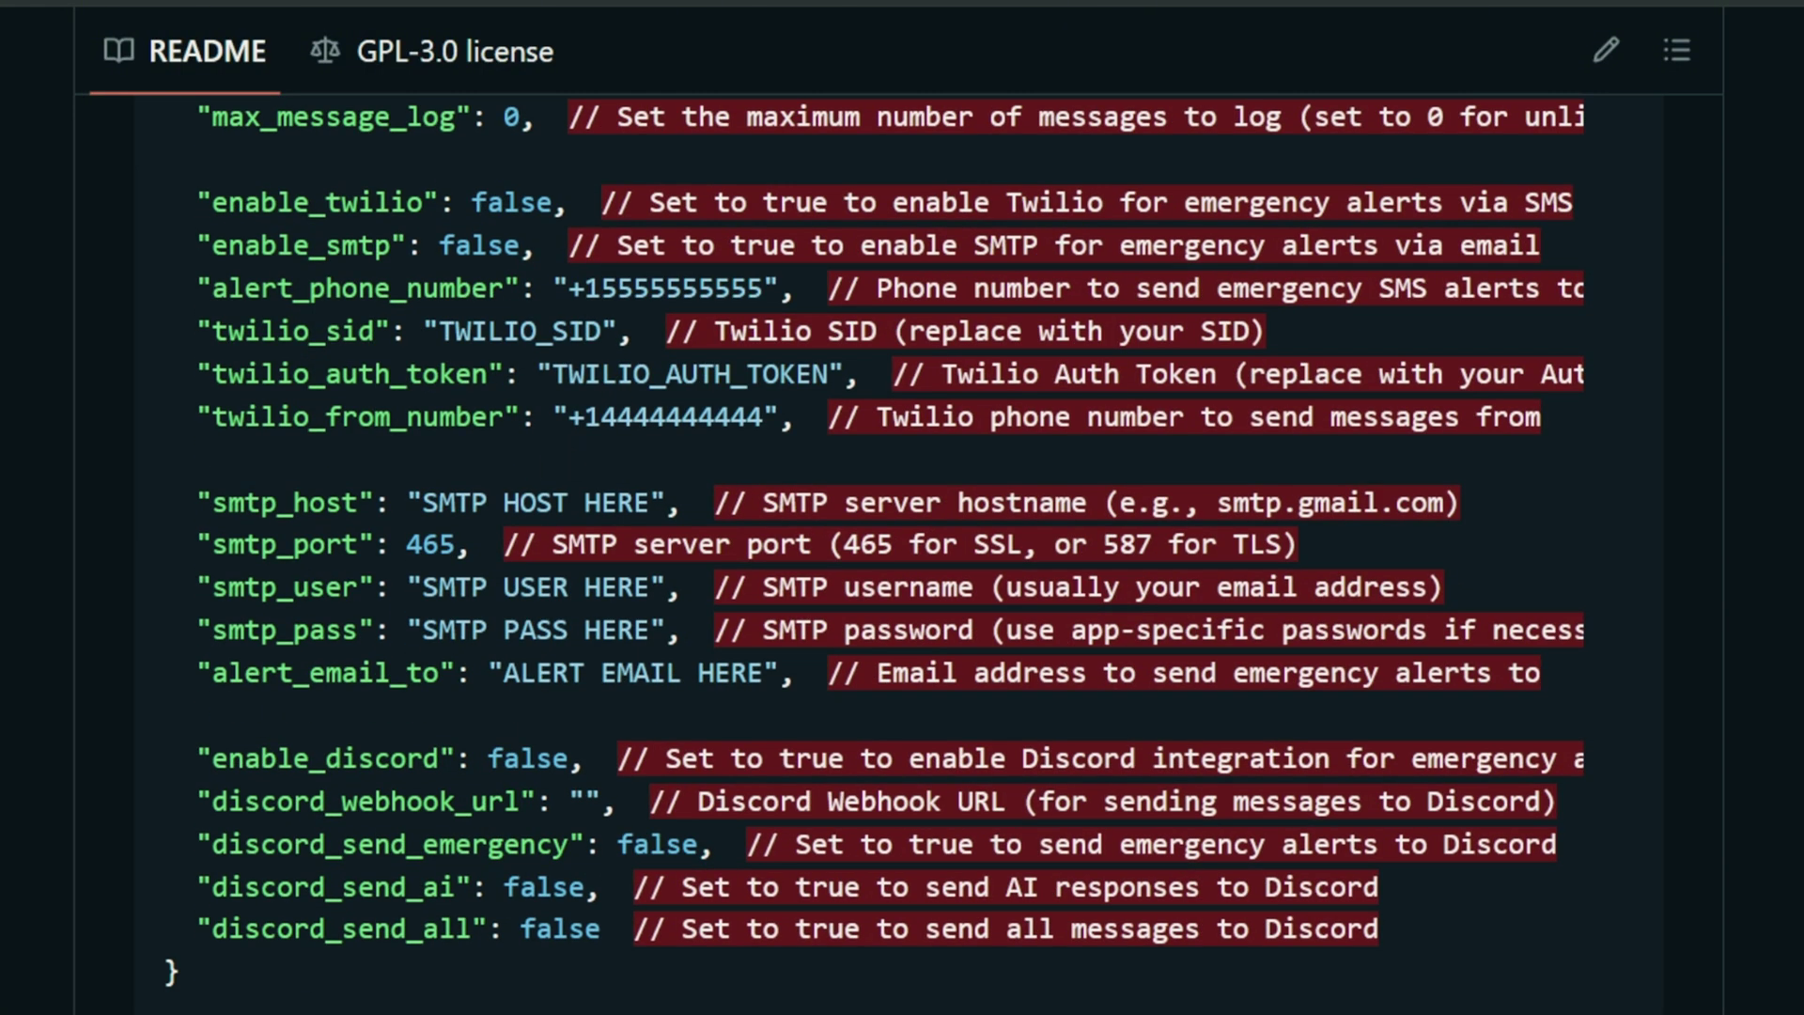
scroll(602, 627, down, 2)
scroll(430, 483, up, 3)
scroll(891, 554, up, 2)
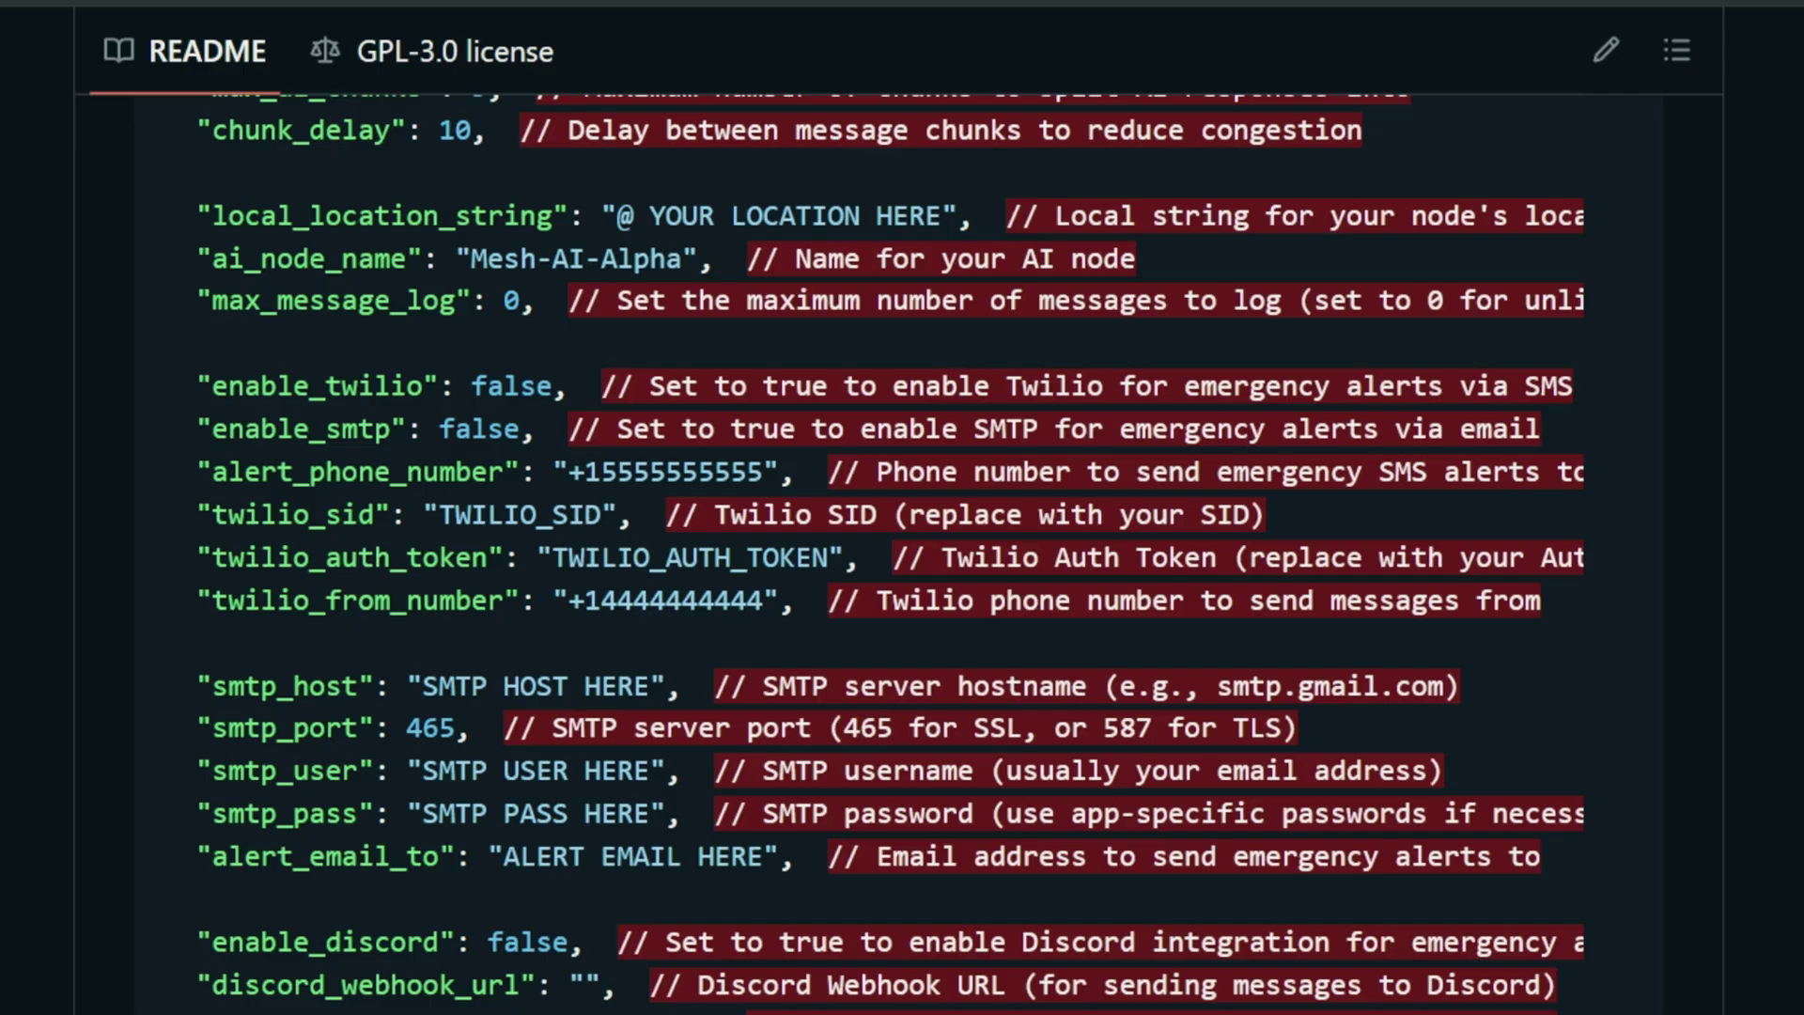
scroll(579, 495, down, 10)
Scroll to the repository top, view the Code download options, then check Chrome's recent downloads
scroll(578, 522, down, 2)
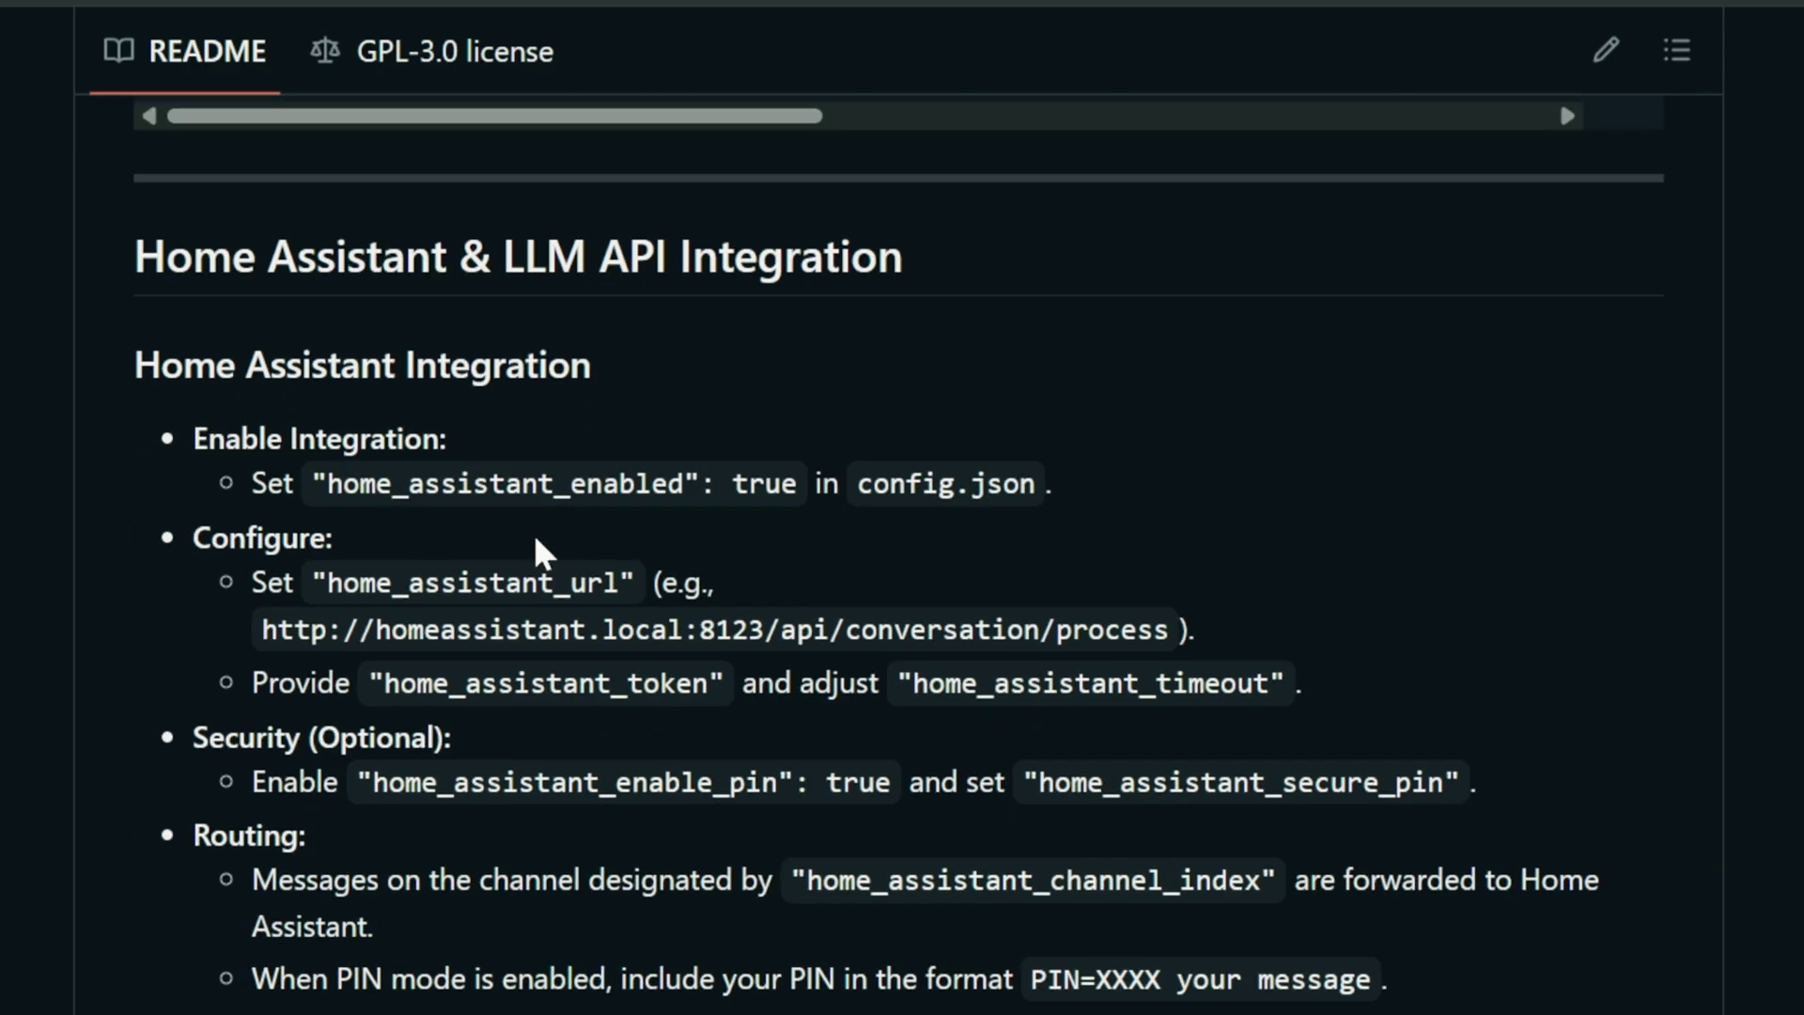
scroll(635, 743, up, 2)
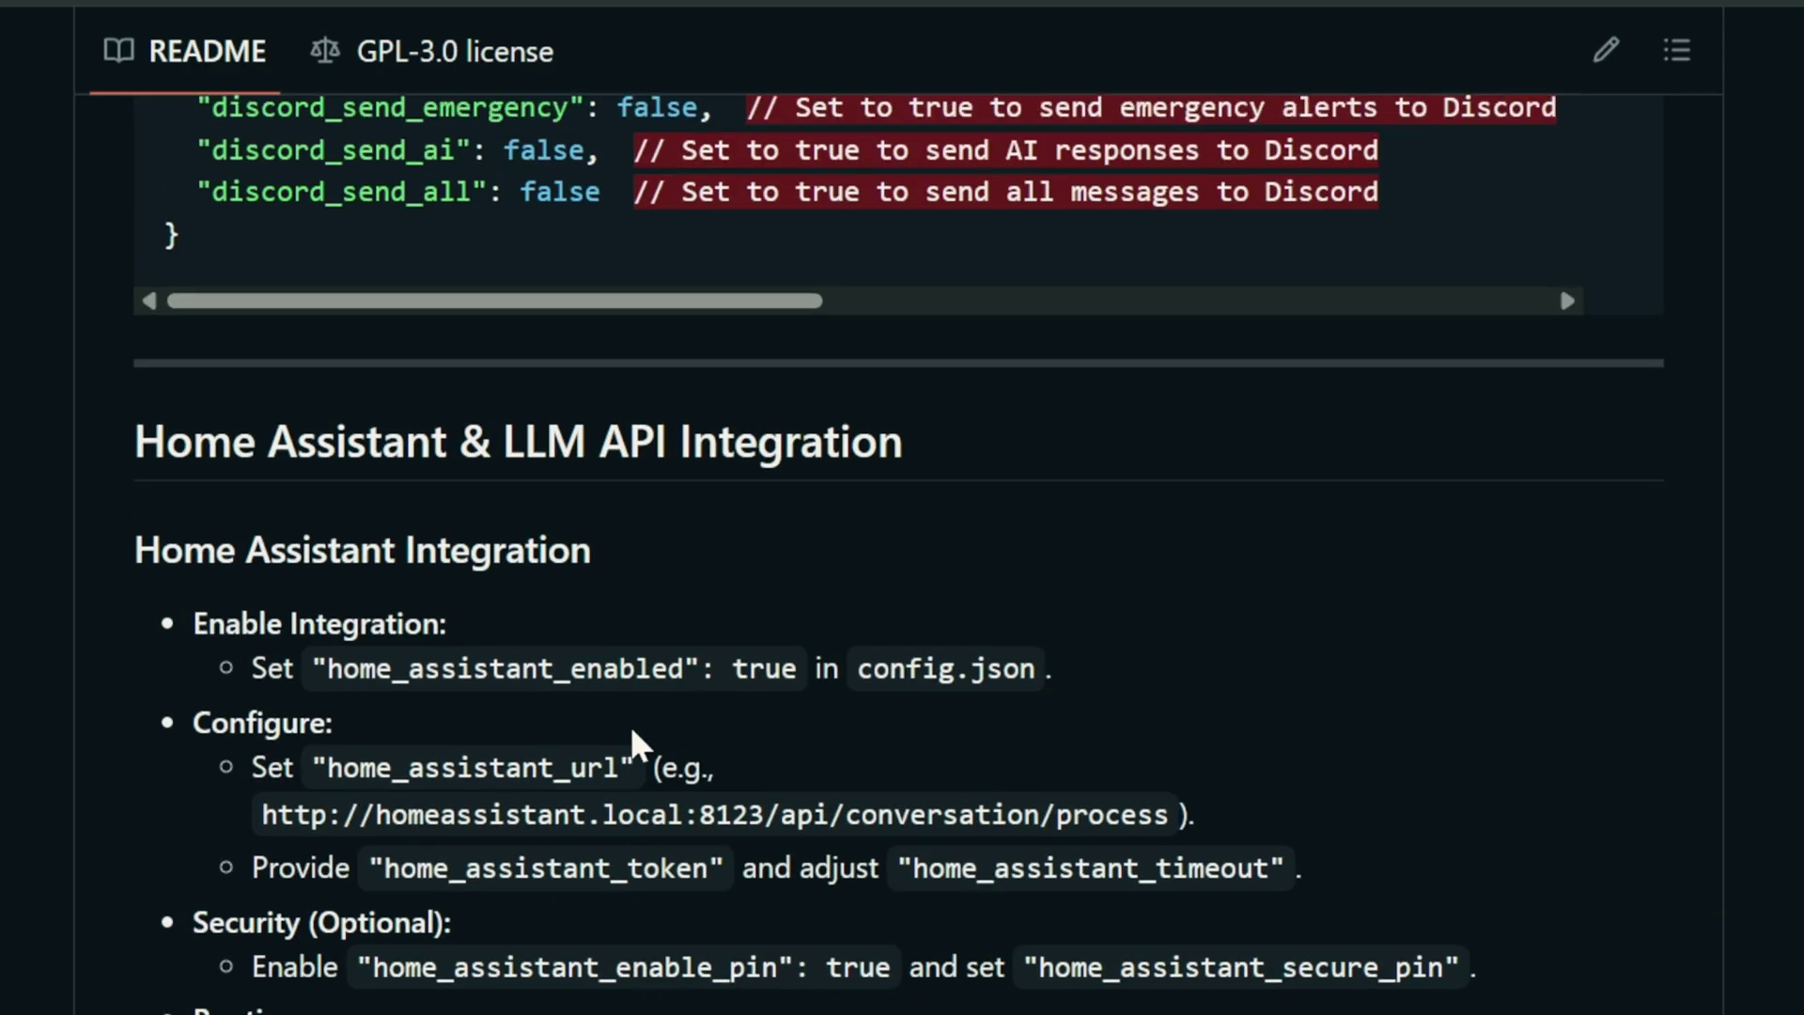
scroll(745, 773, up, 2)
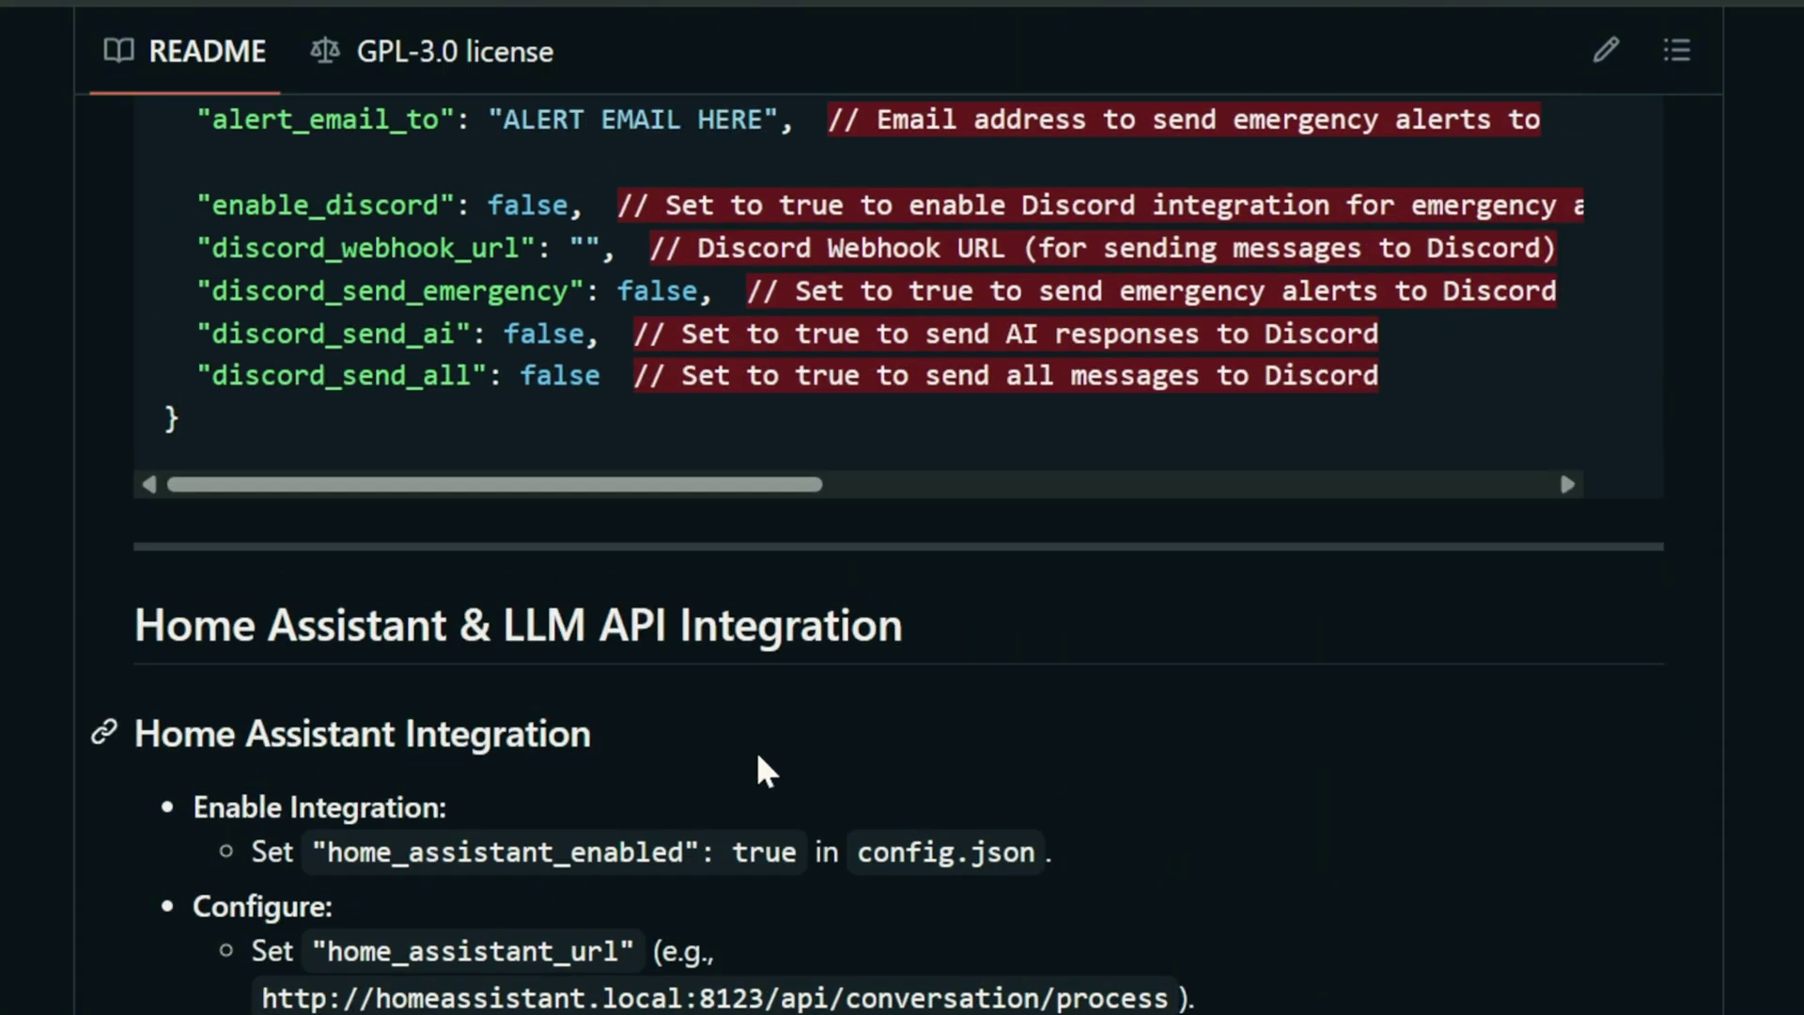
scroll(1332, 780, up, 20)
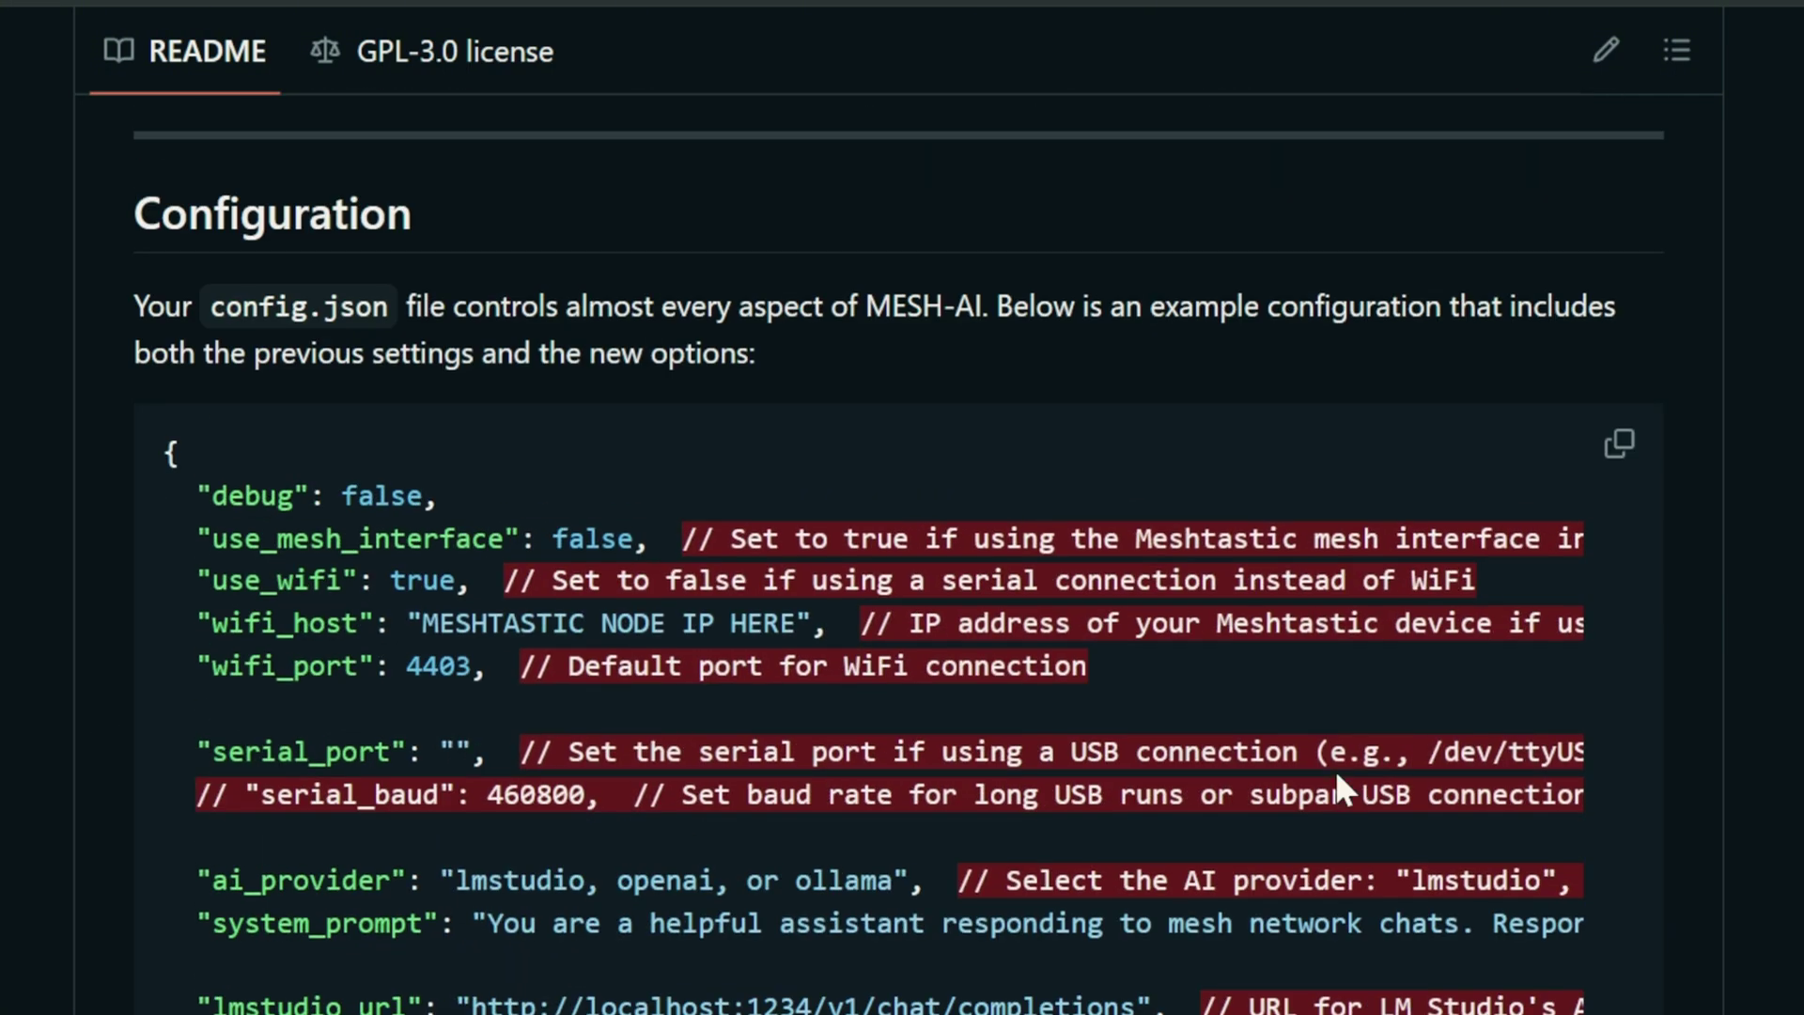
scroll(1332, 776, up, 20)
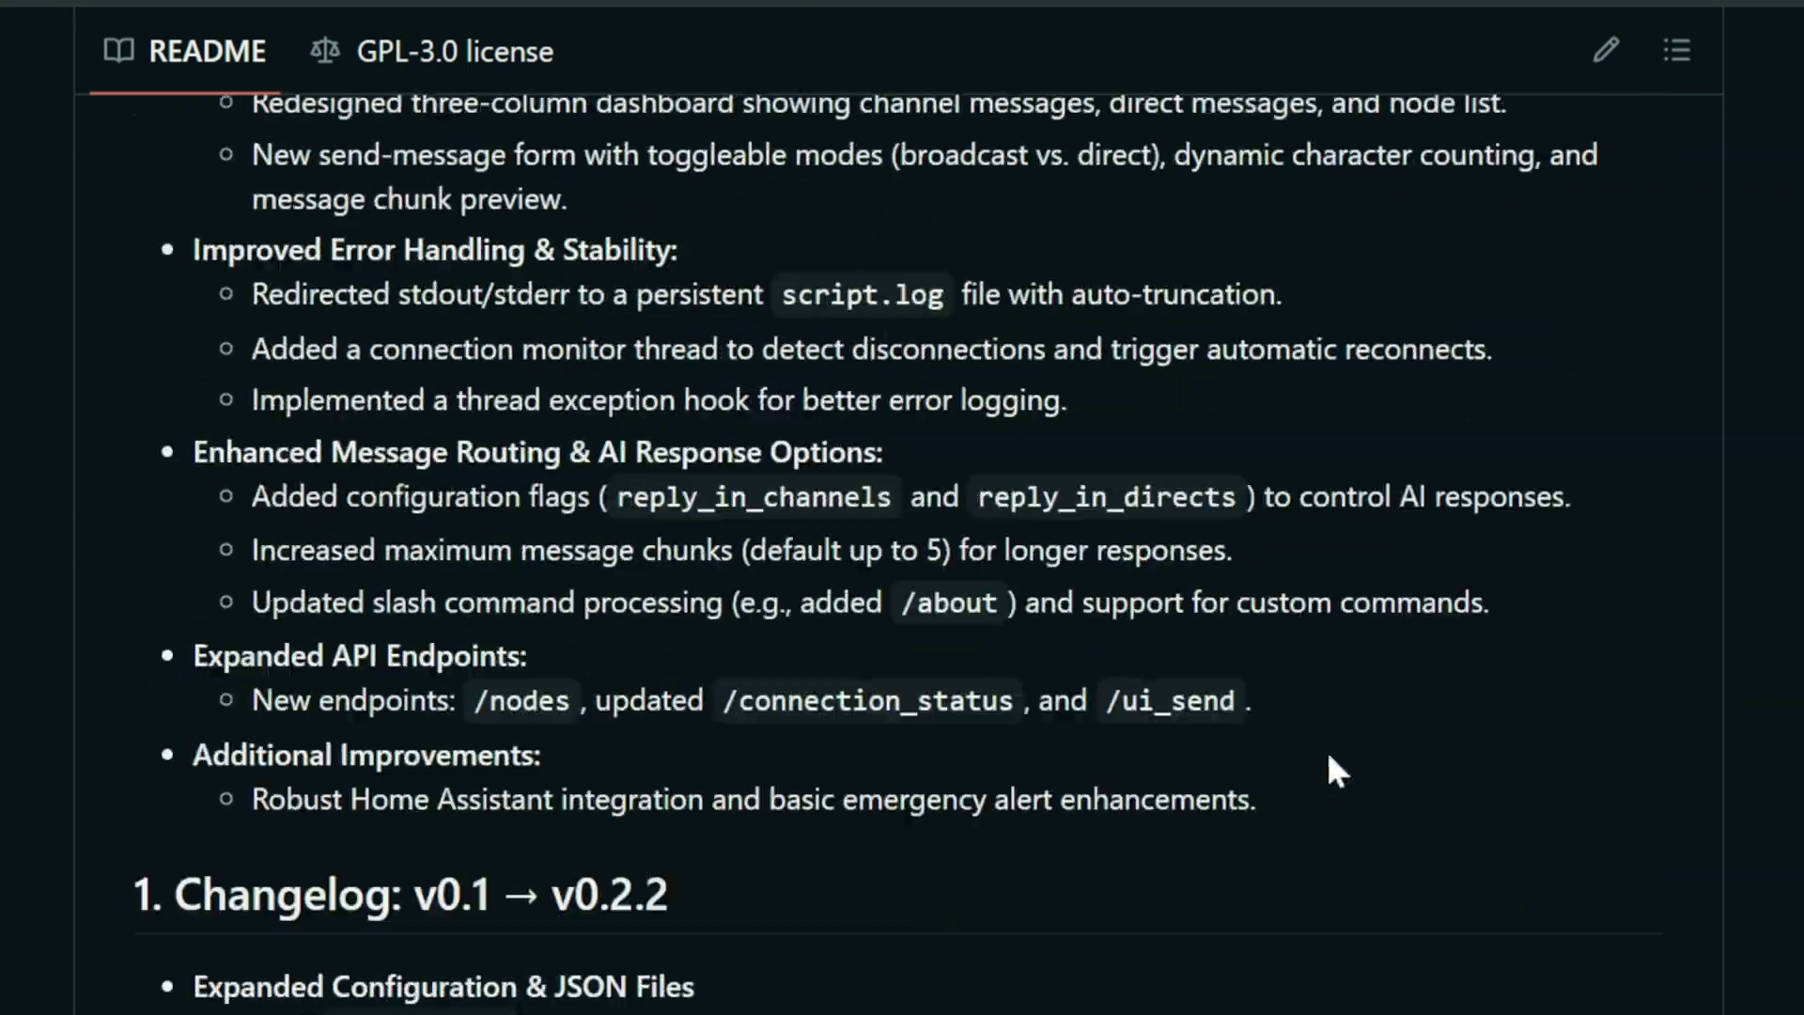
scroll(1334, 769, up, 20)
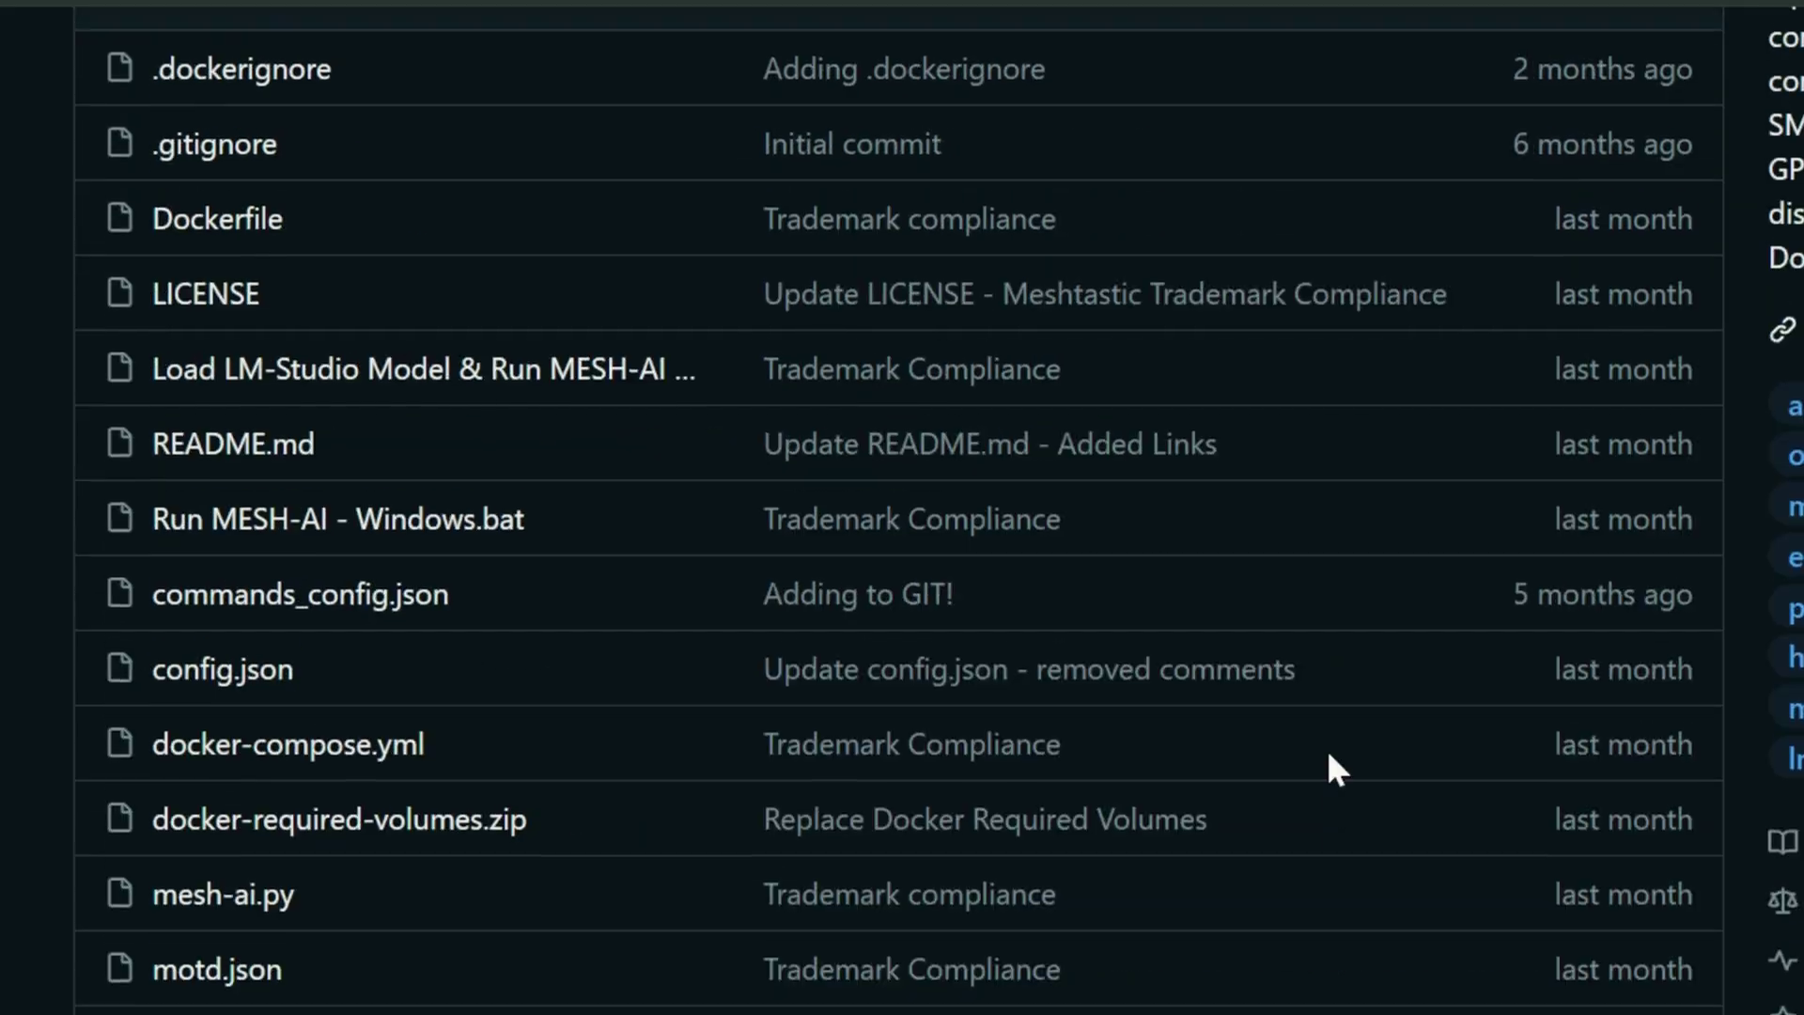
scroll(1336, 768, up, 5)
click(1708, 400)
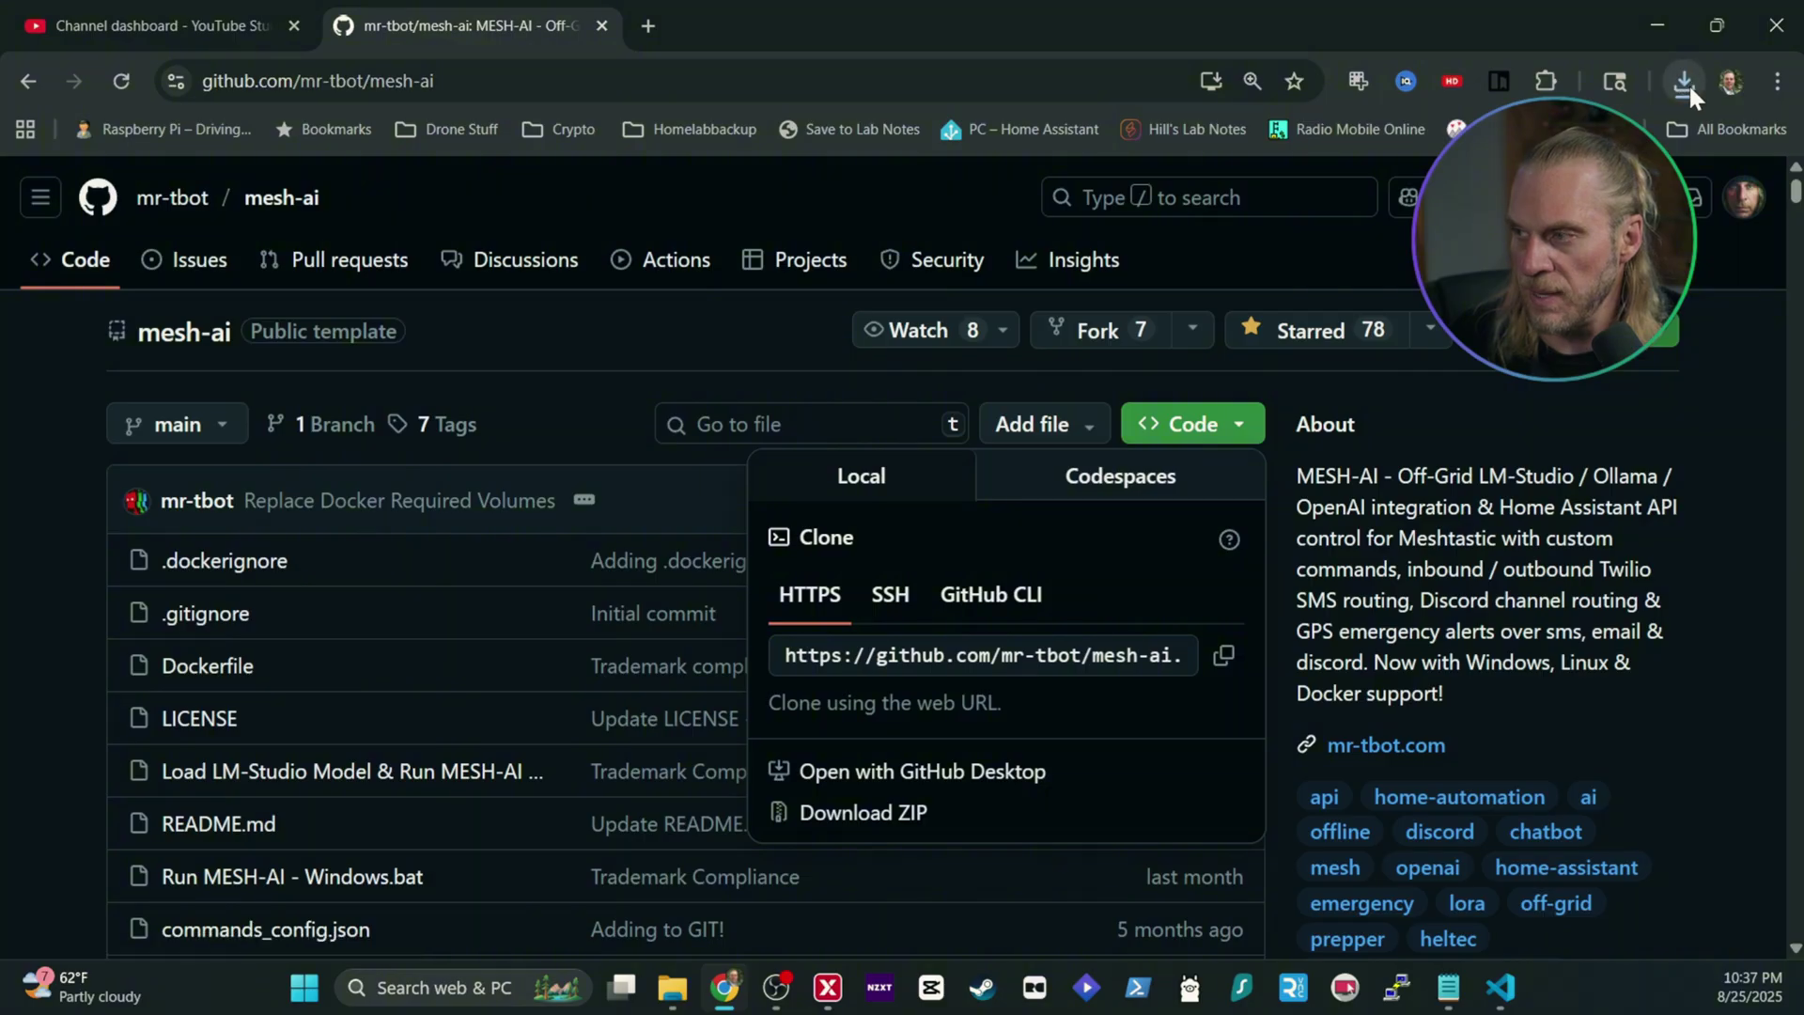
click(1687, 84)
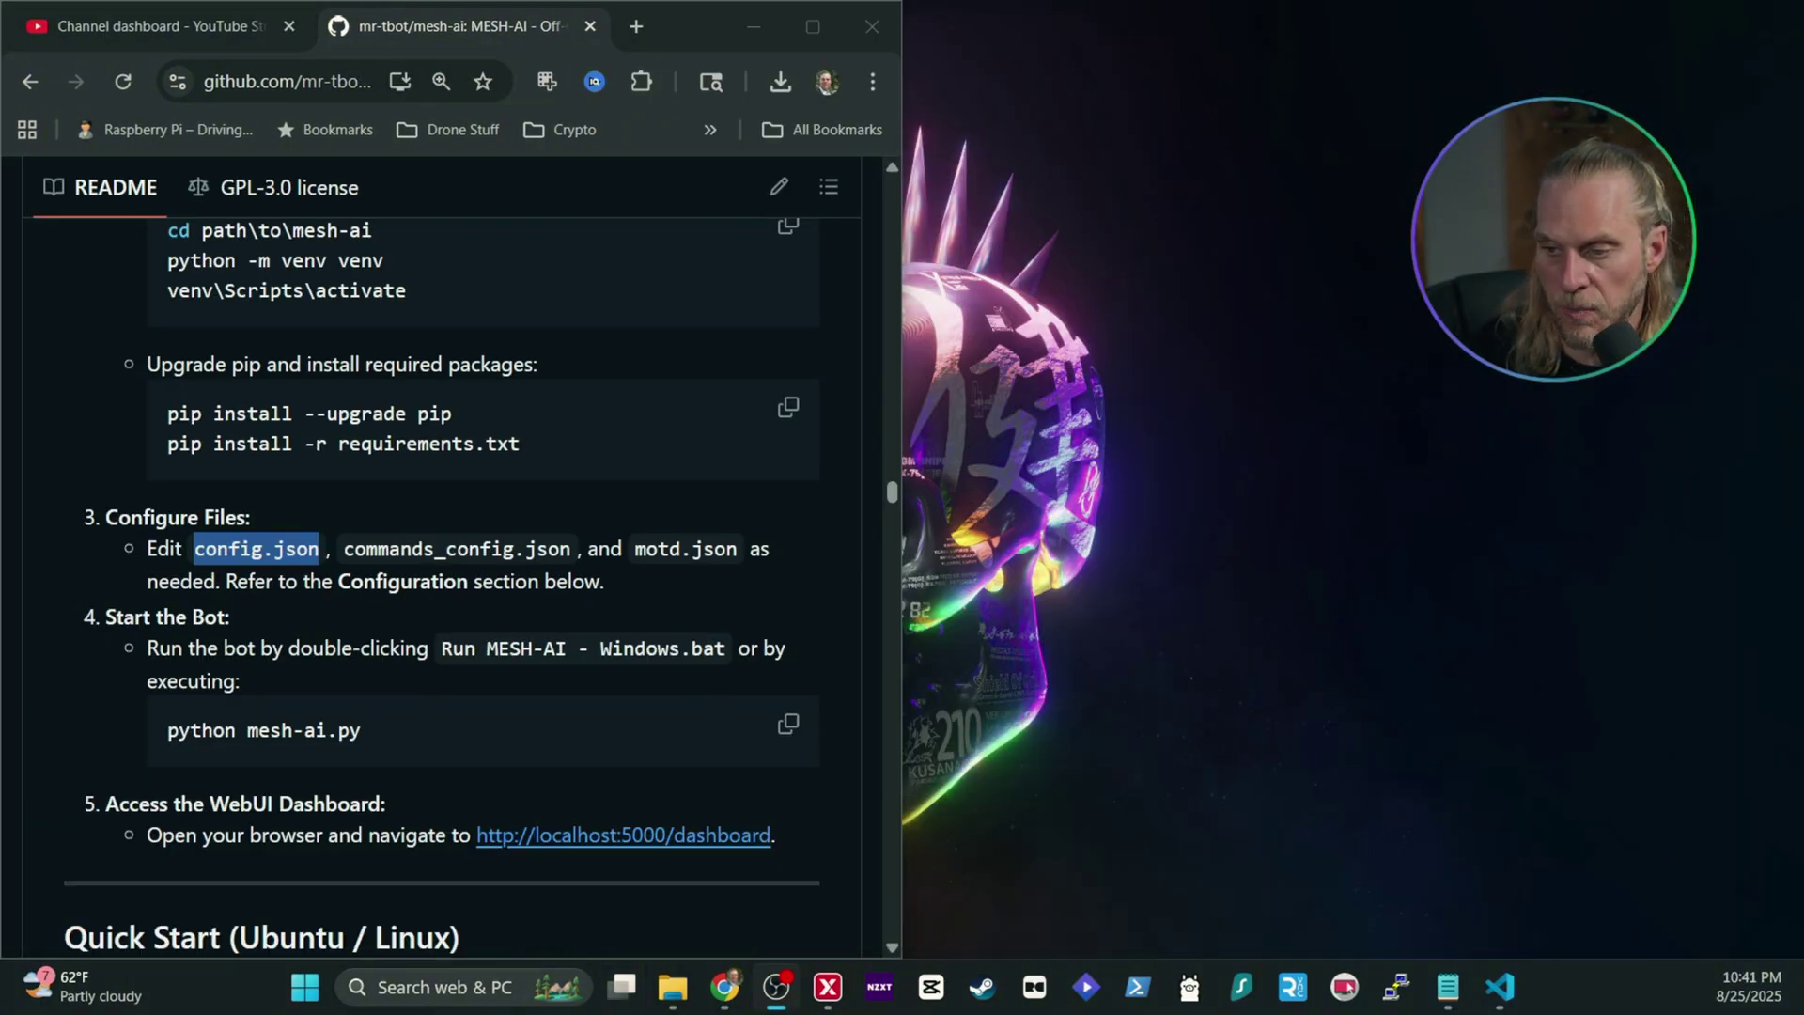
Launch Command Prompt as administrator and snap it beside the browser
click(423, 986)
text(cmd)
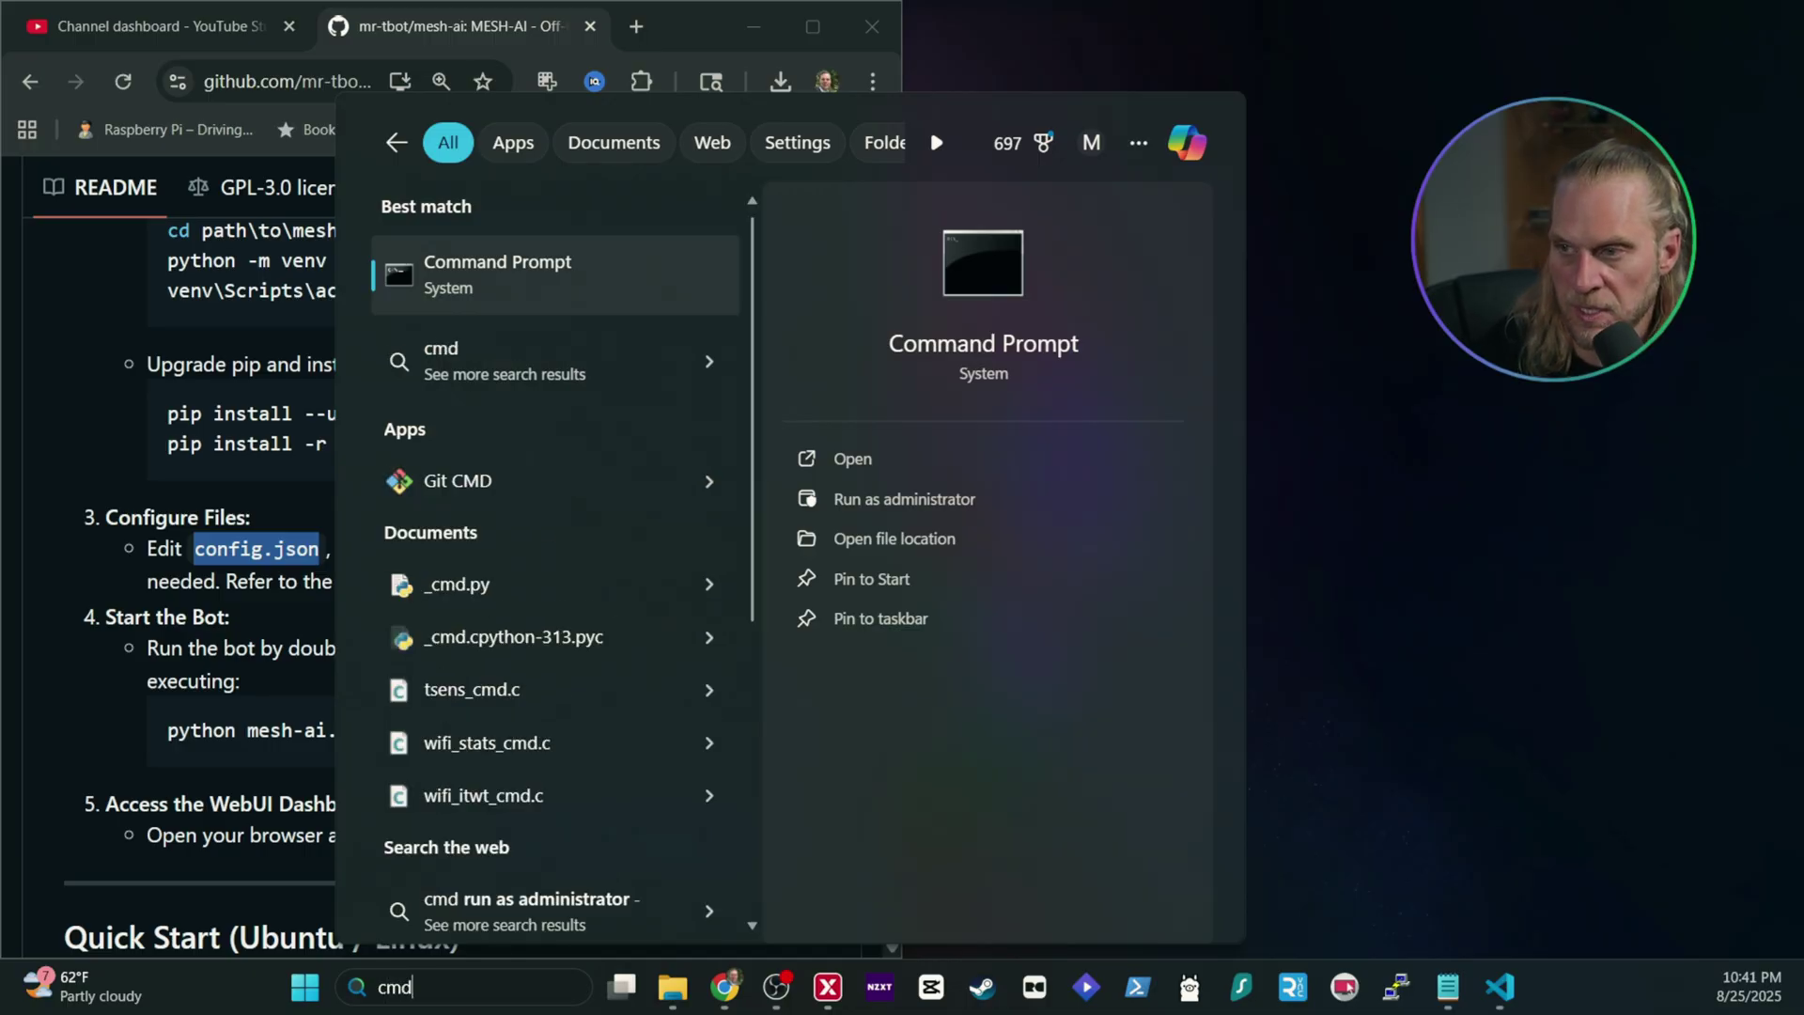
right_click(525, 273)
click(576, 292)
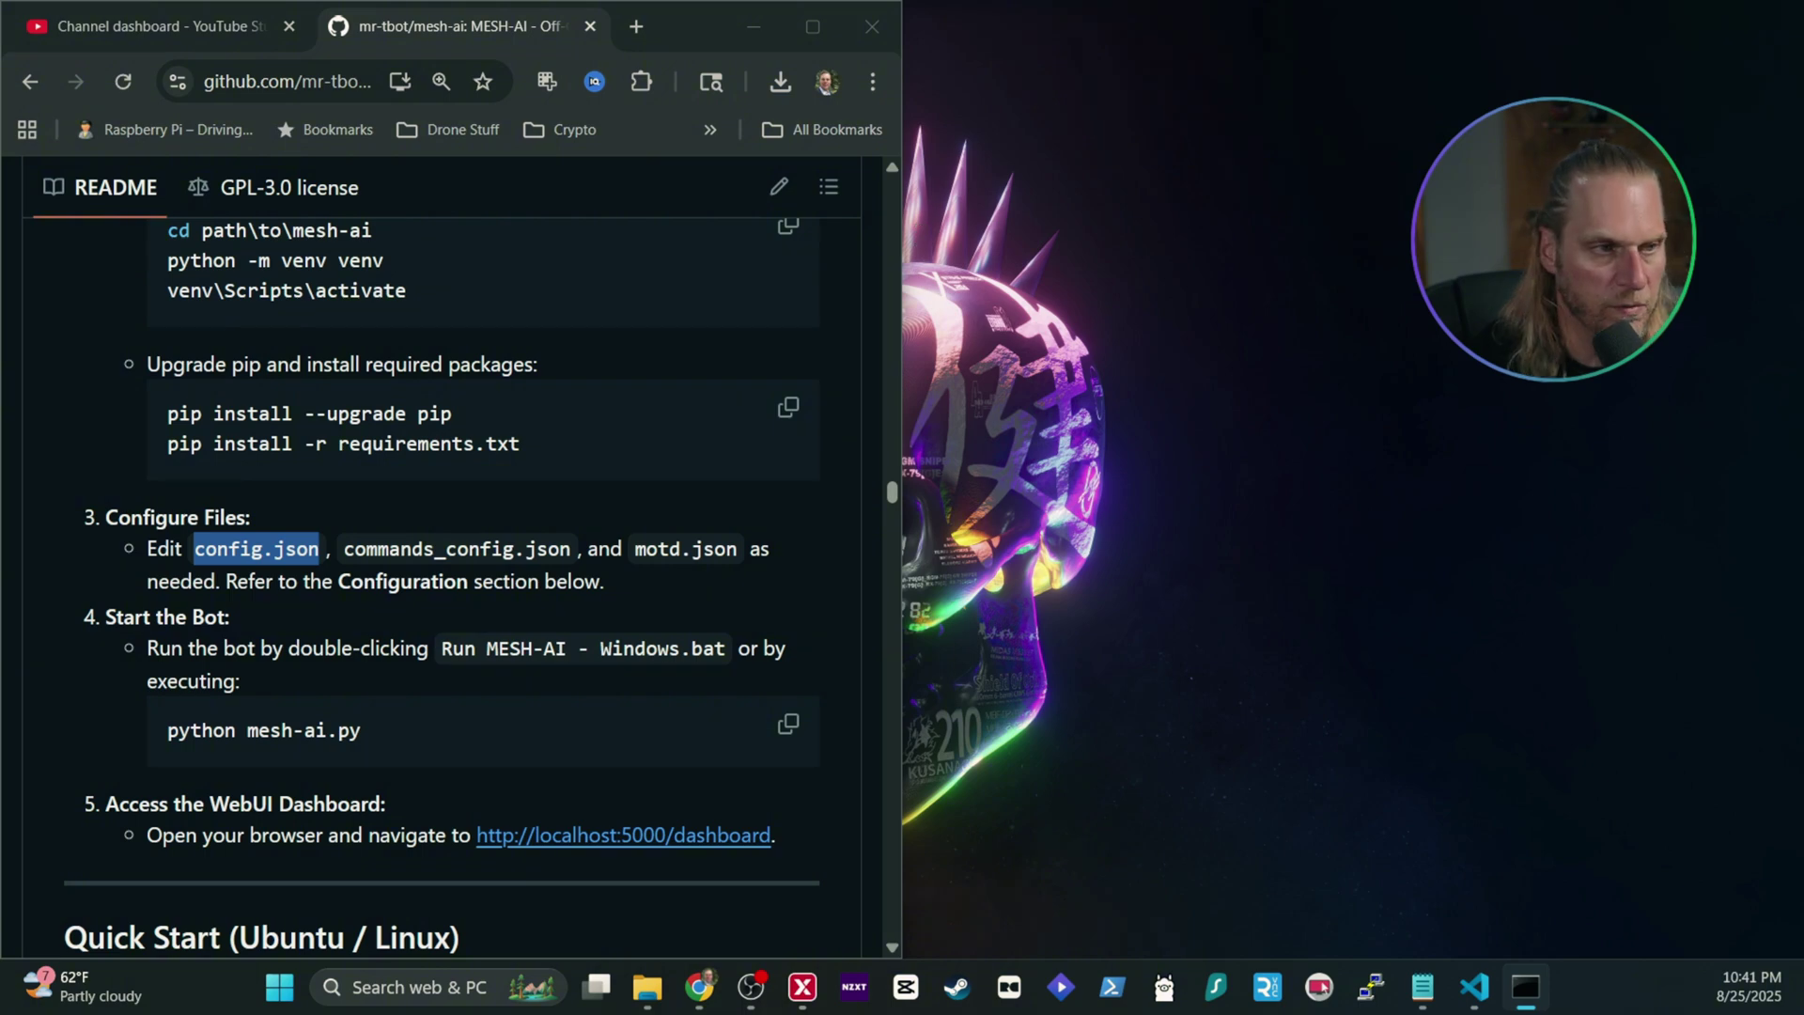
drag(799, 26, 806, 81)
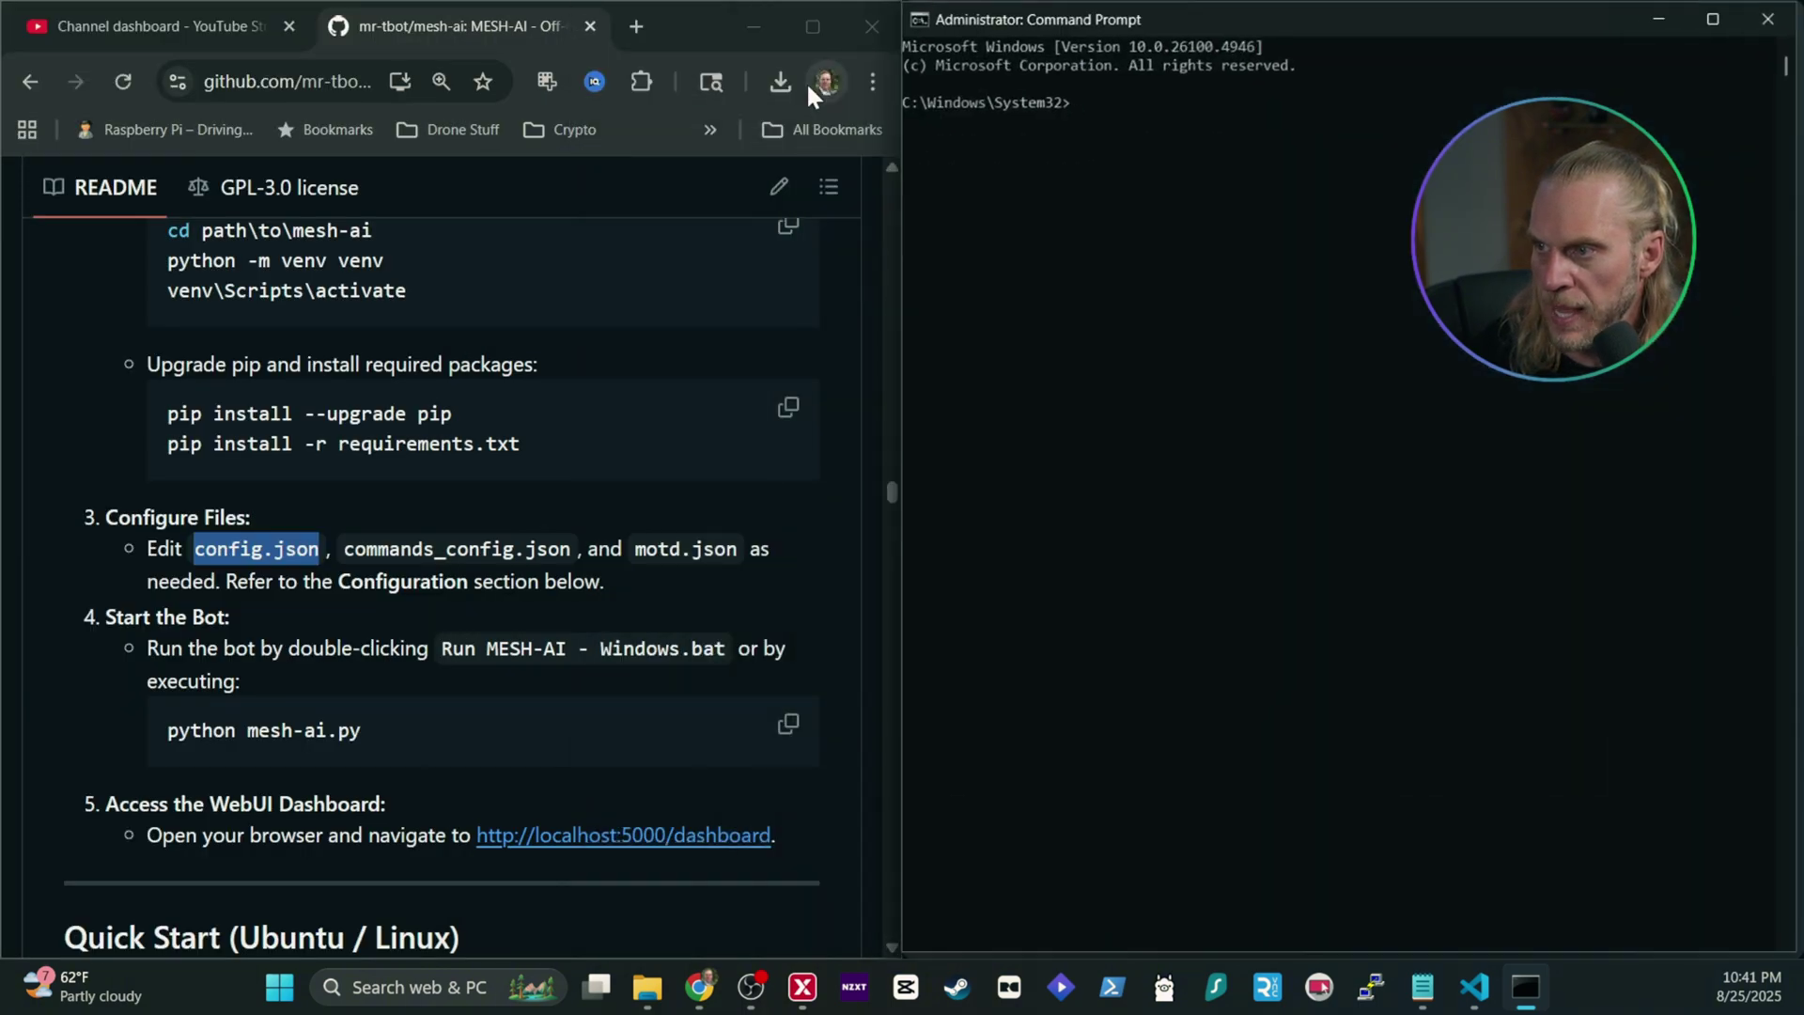
Run python to open the Python 3.13.7 interactive shell
click(1151, 216)
click(1086, 103)
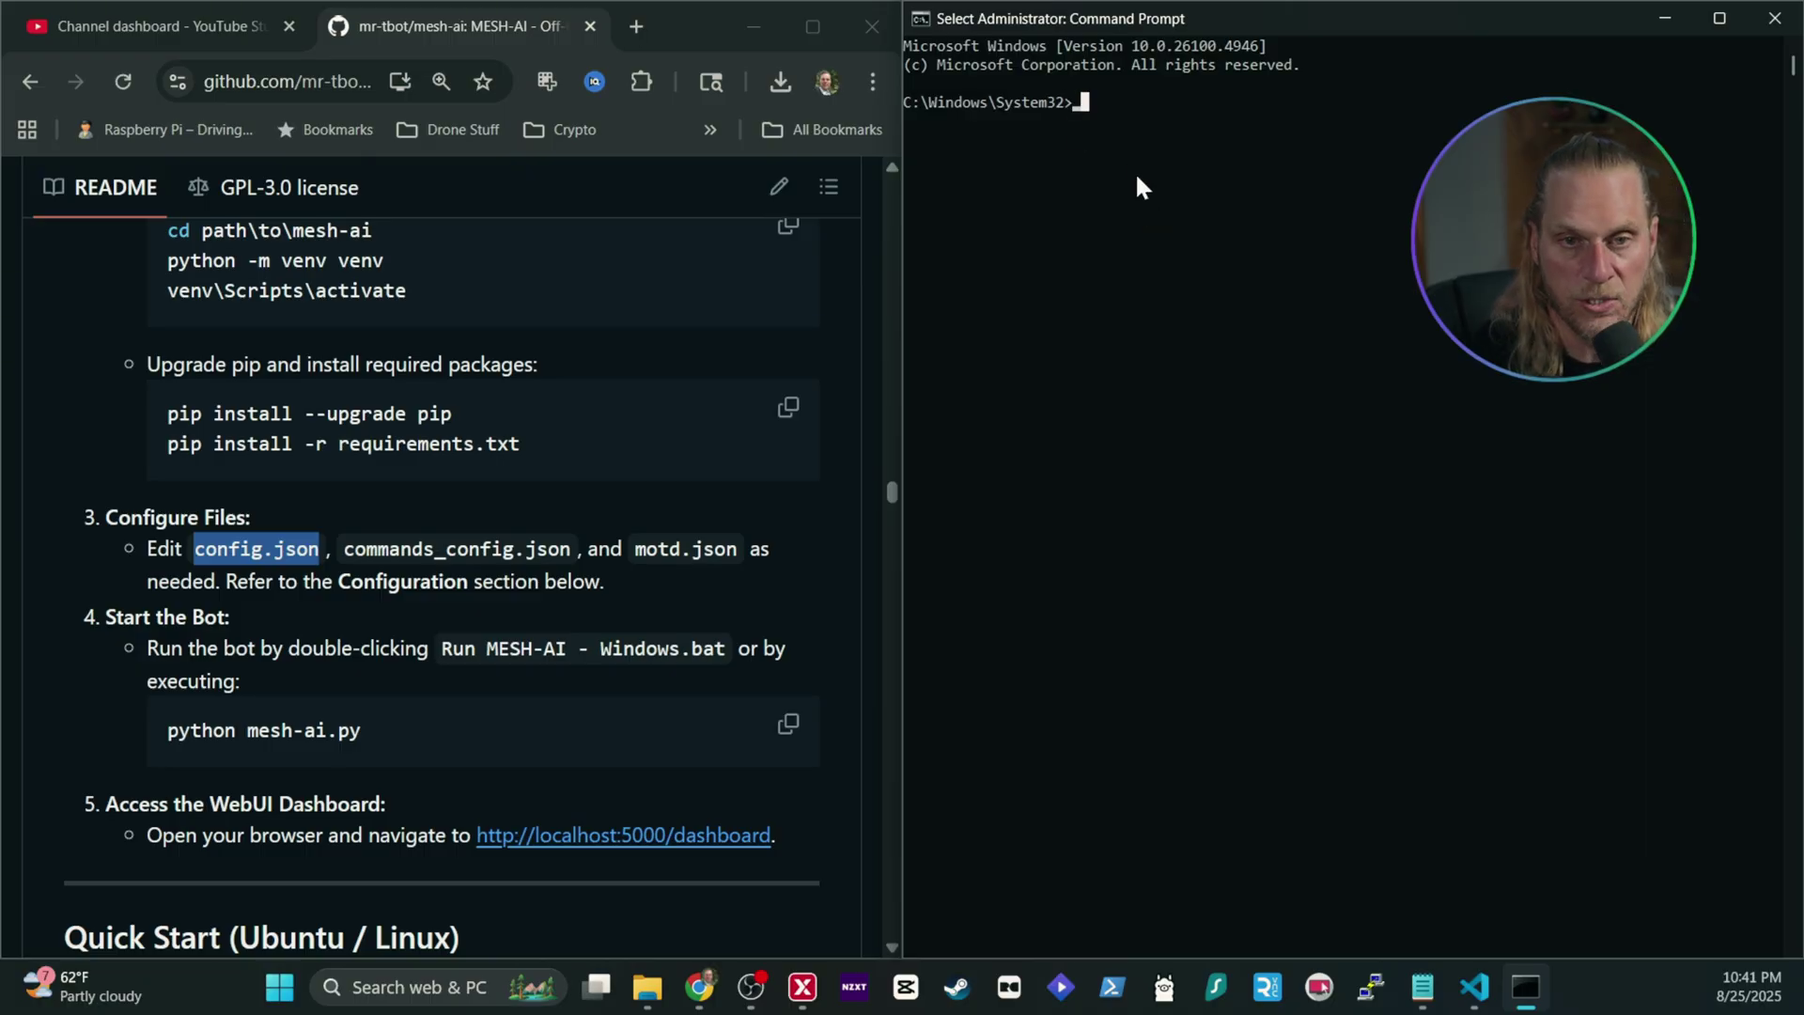
text(python)
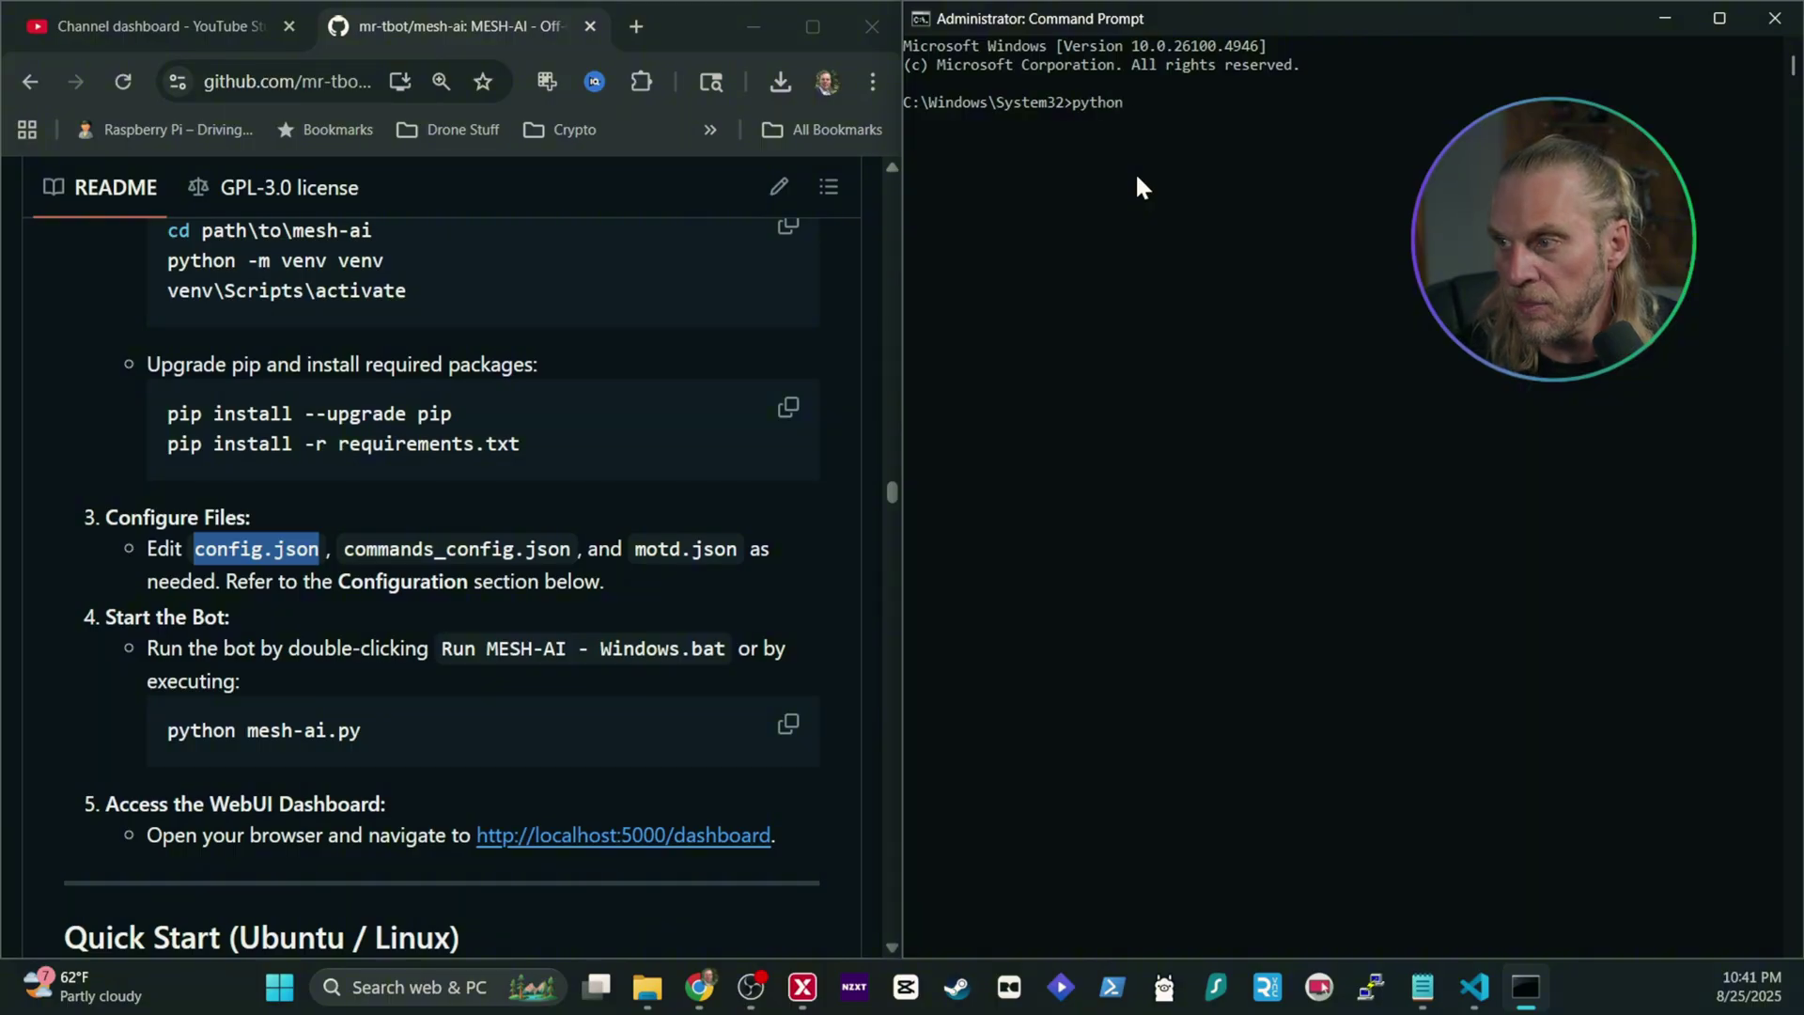
key(Return)
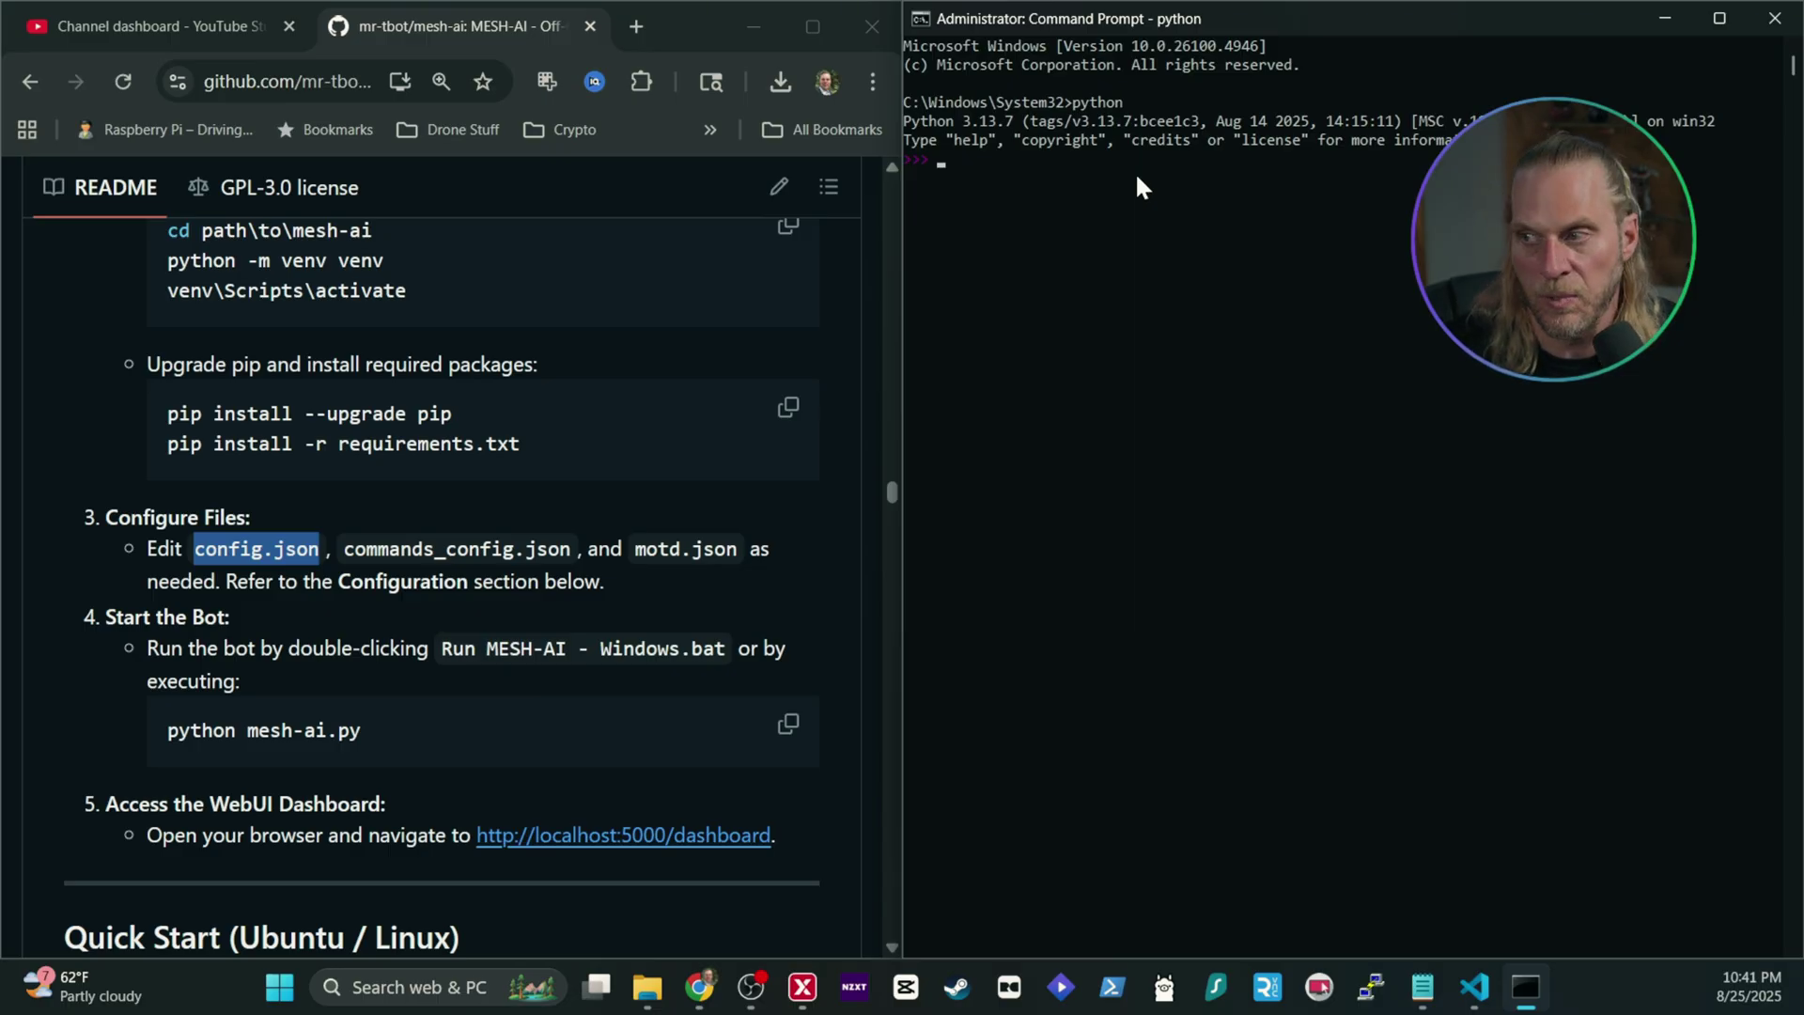
Close the console and reopen Command Prompt as administrator, snapped to the right half
click(1775, 18)
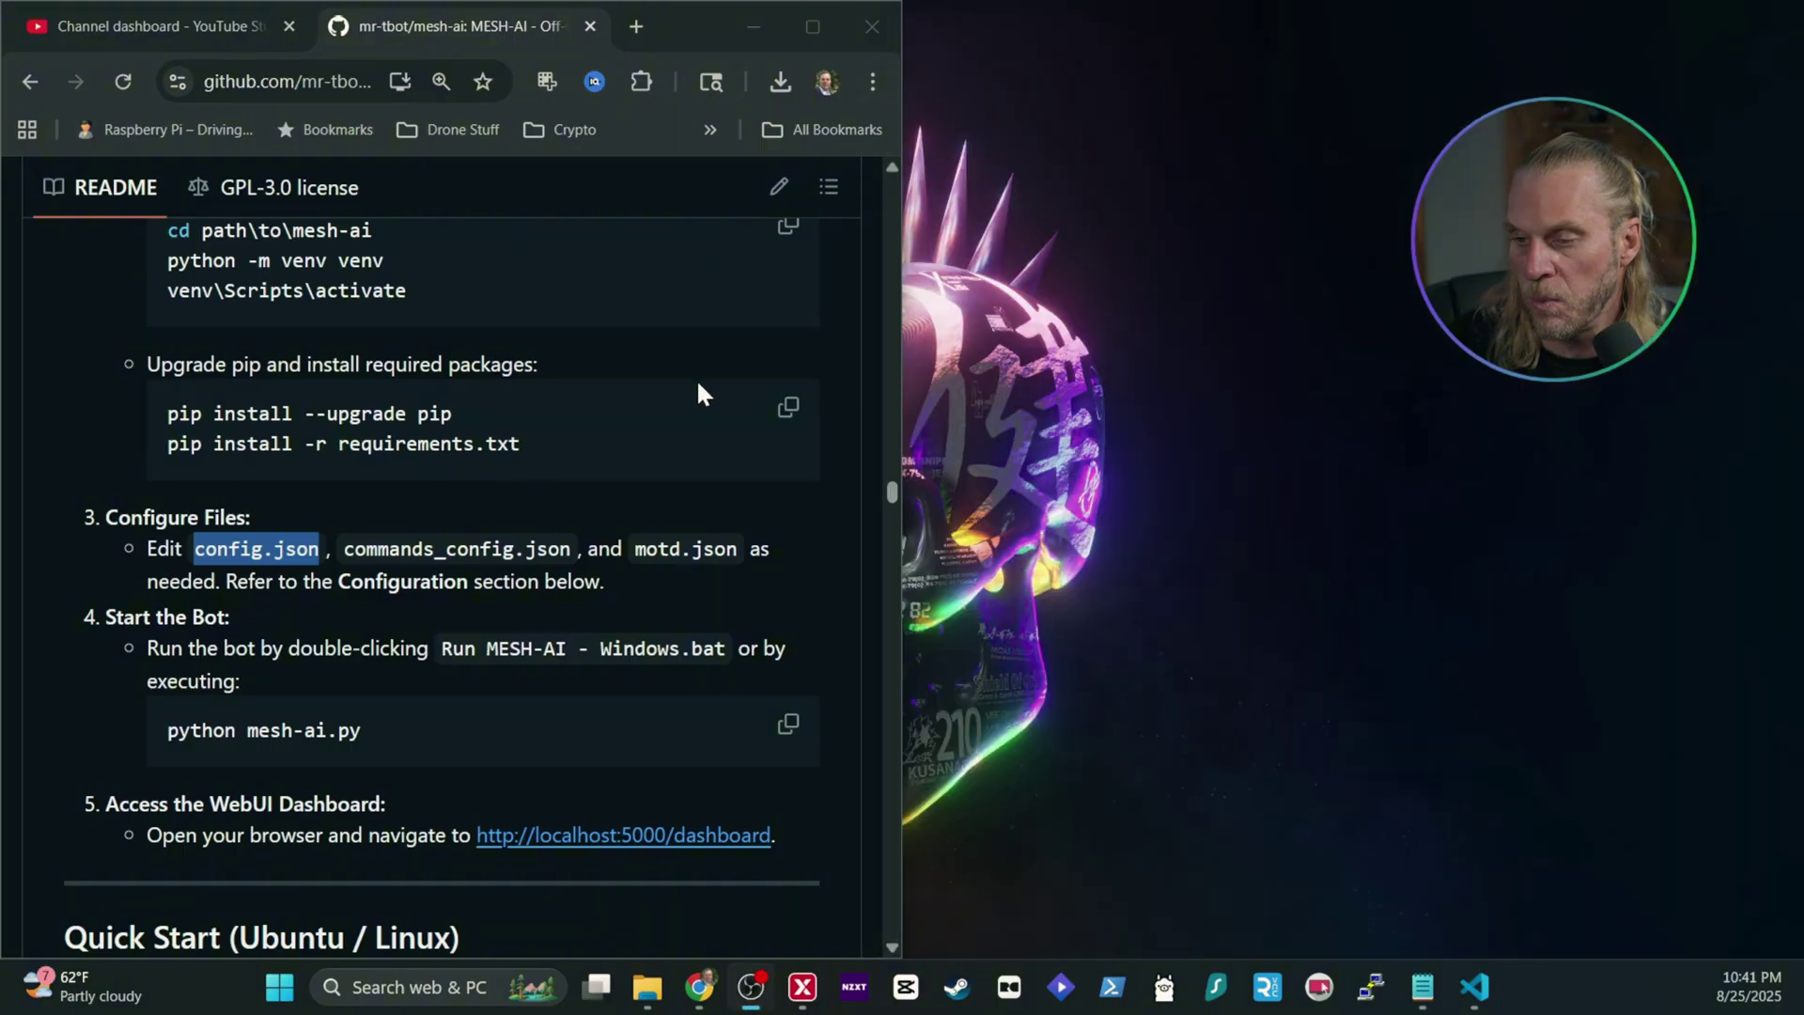
click(409, 989)
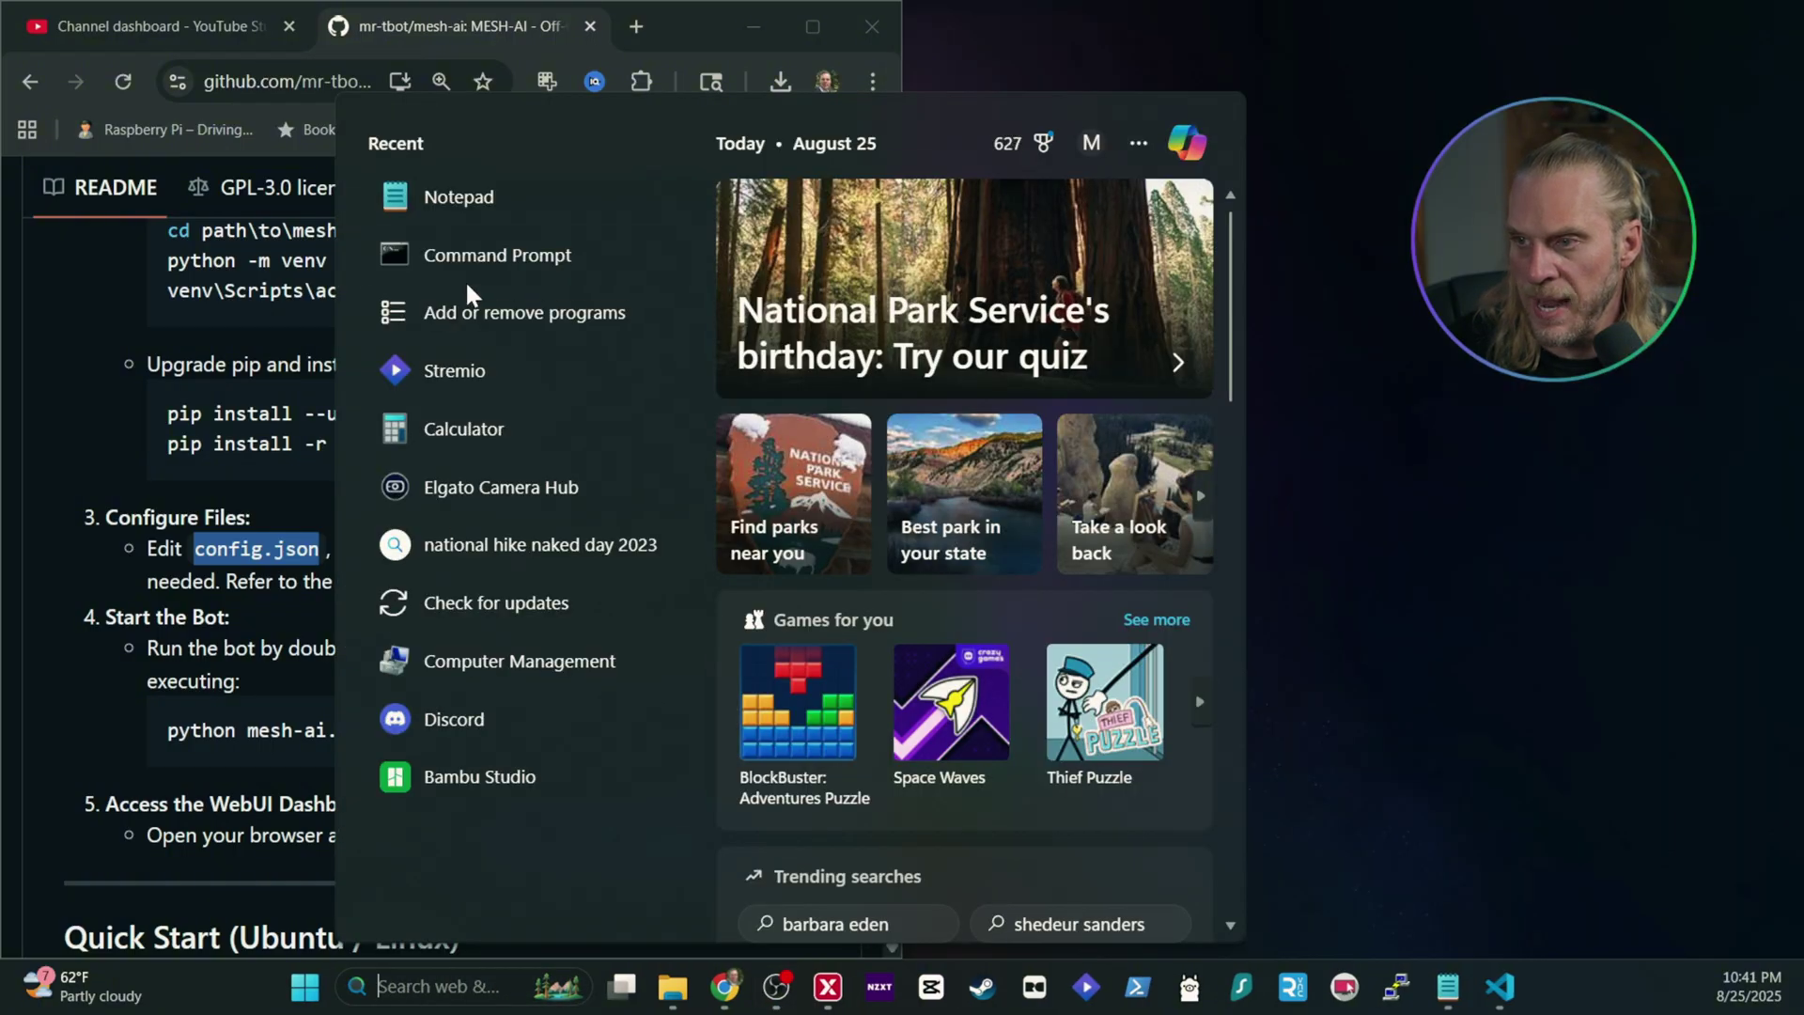
right_click(471, 252)
click(567, 282)
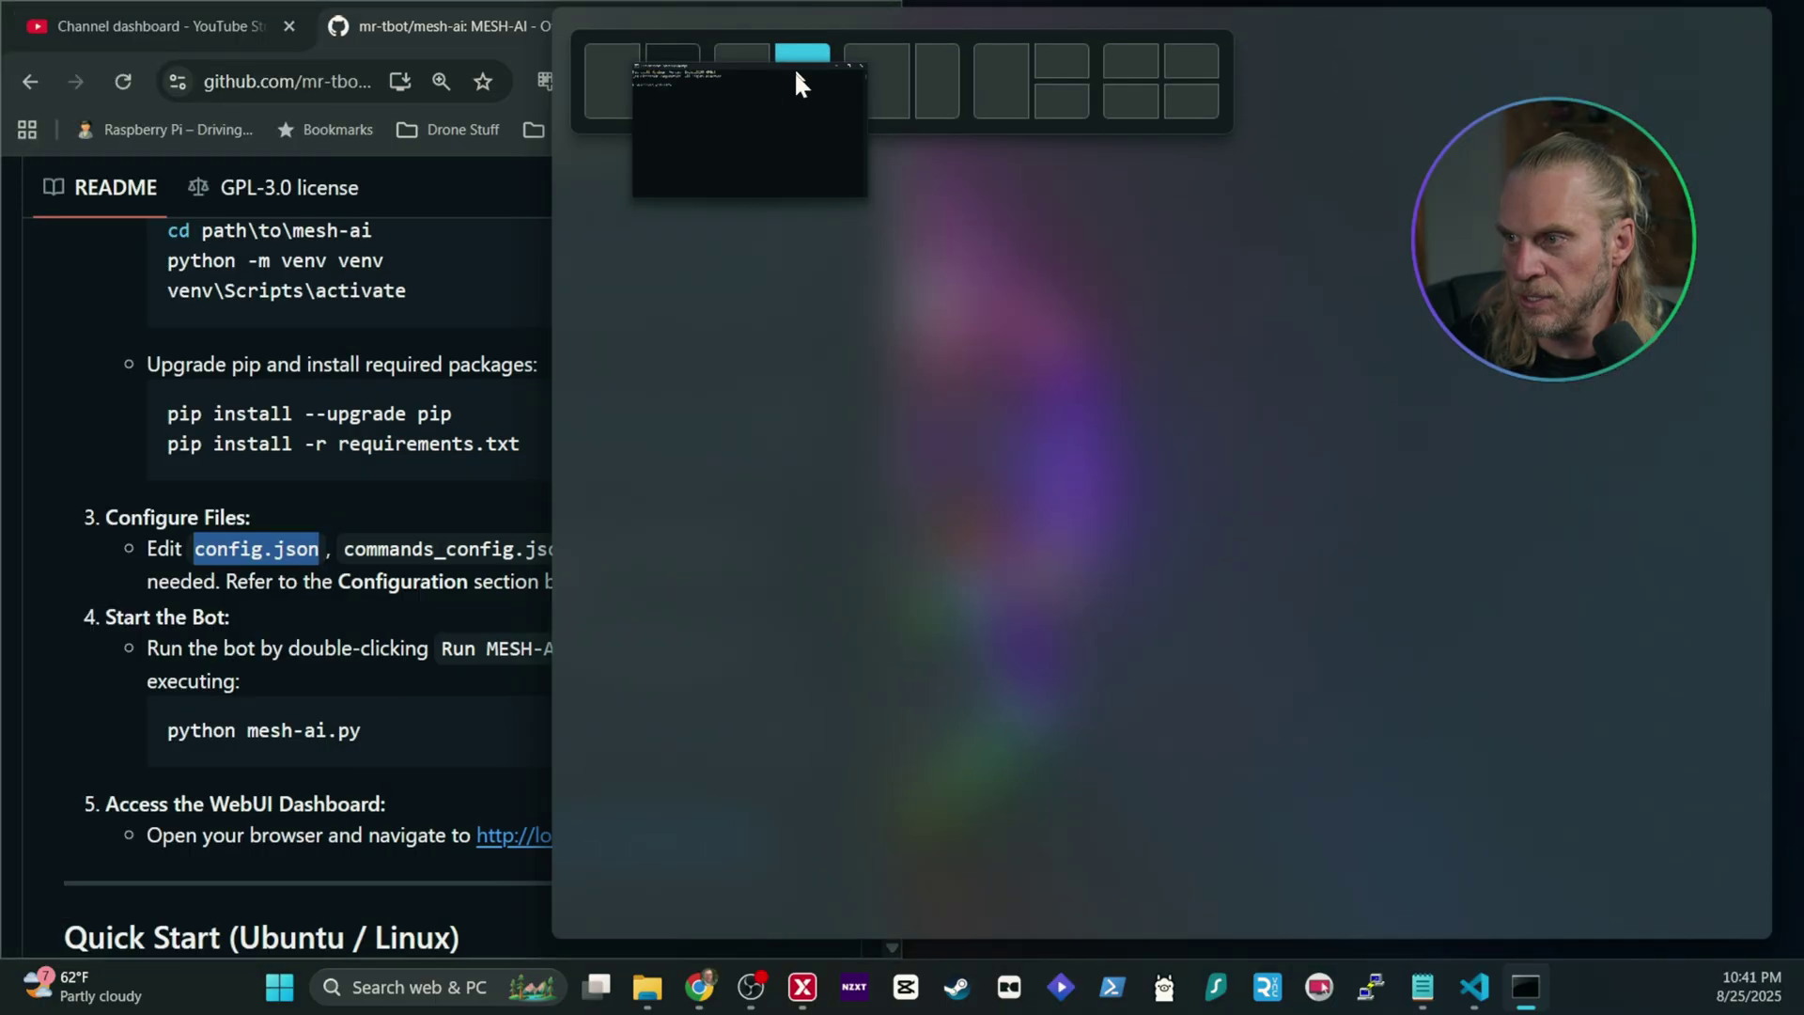
drag(797, 73, 797, 88)
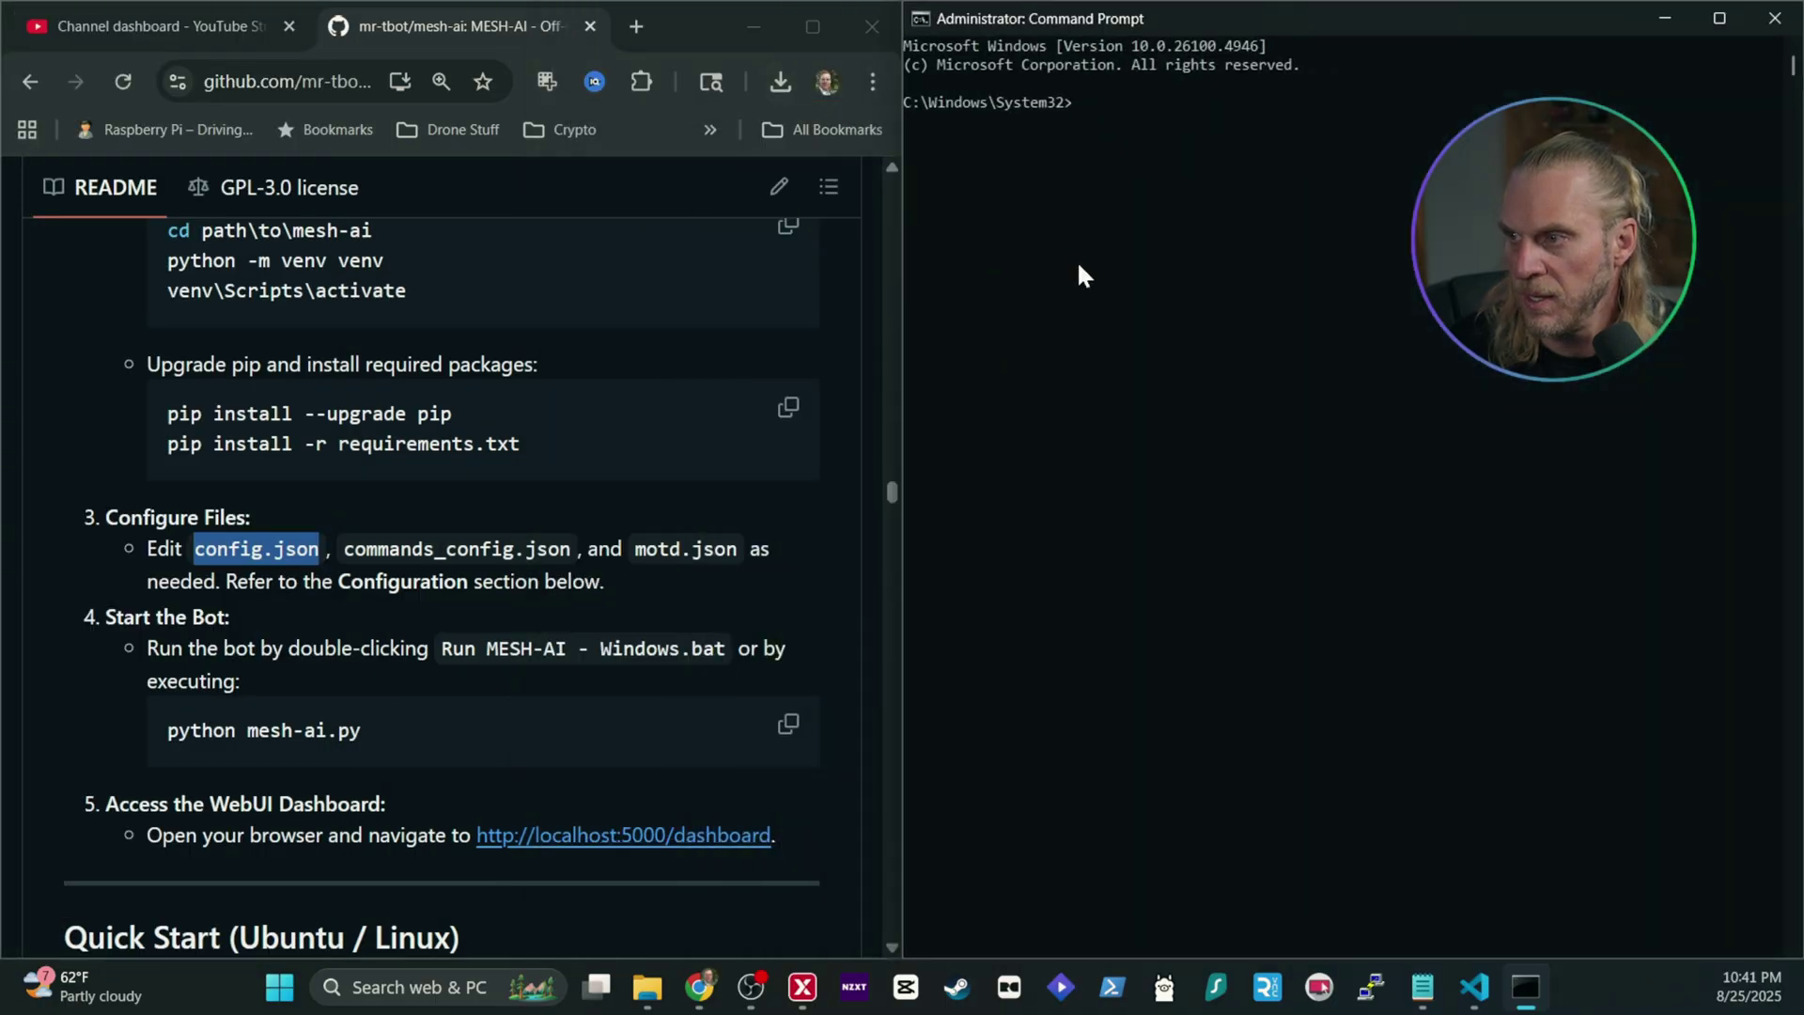
Run 'cd venv\Scripts\activate', which fails with path not found, then open File Explorer
scroll(301, 498, up, 1)
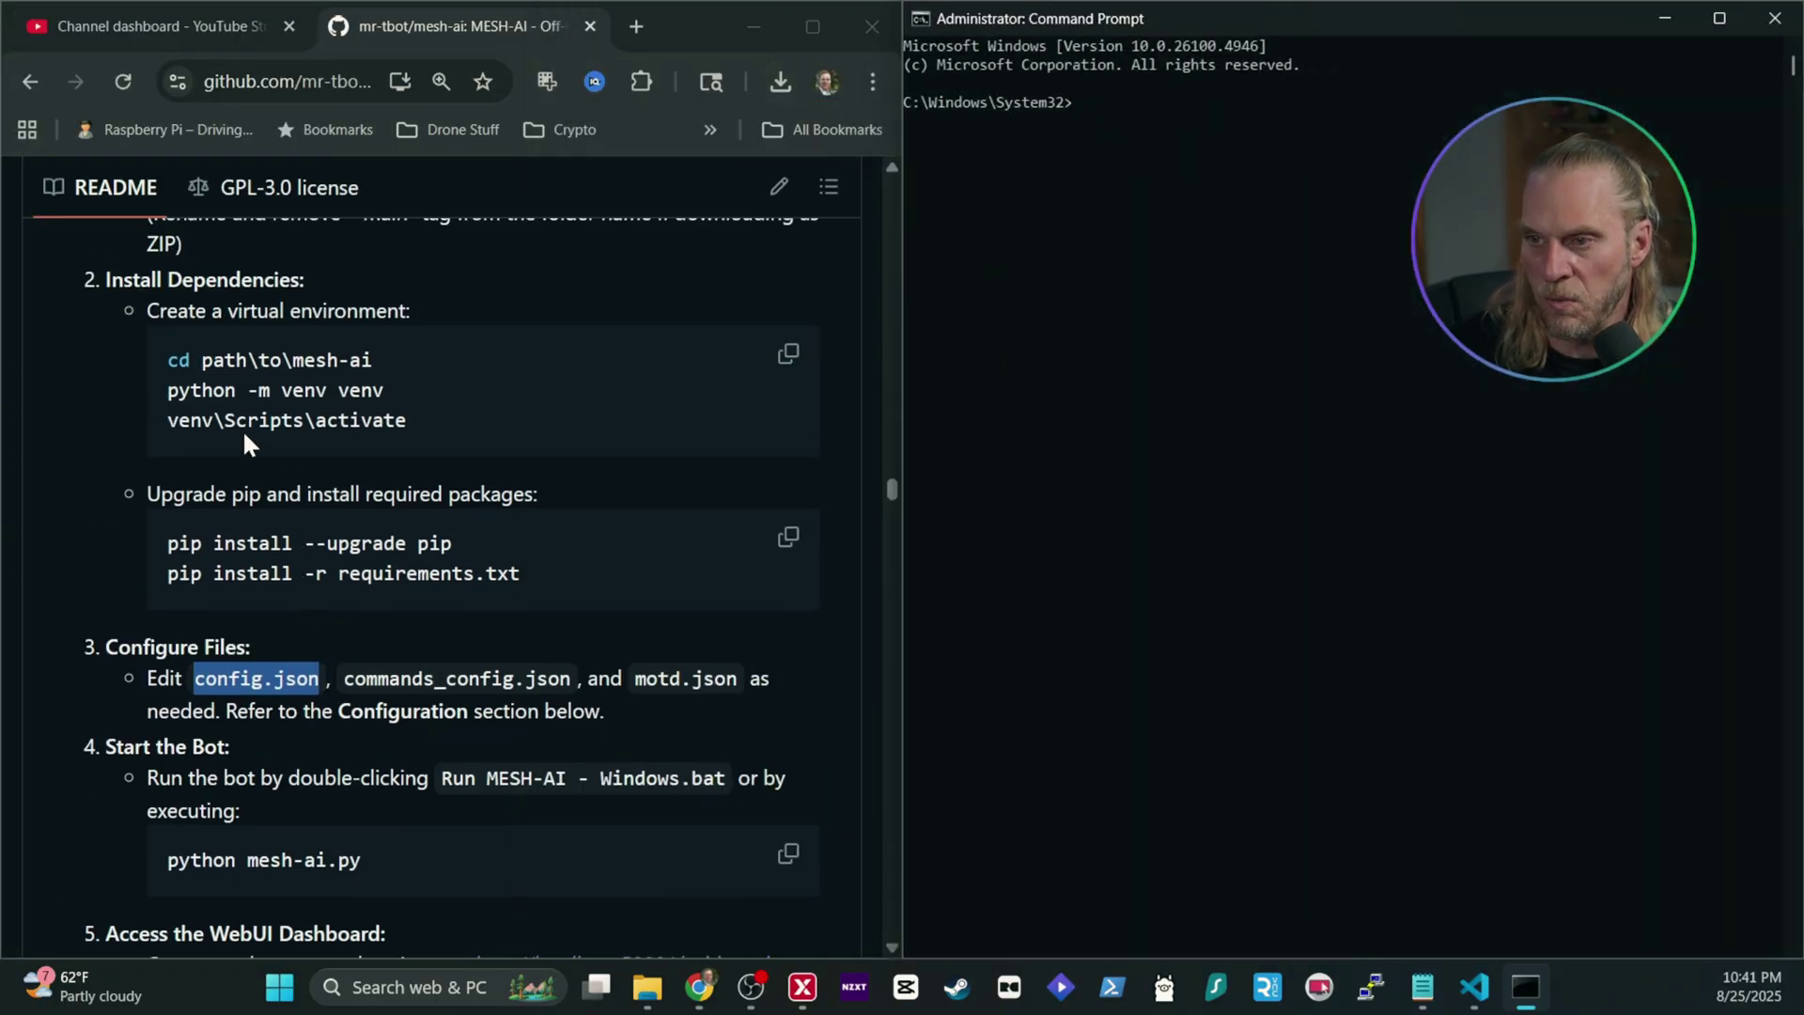
click(1082, 104)
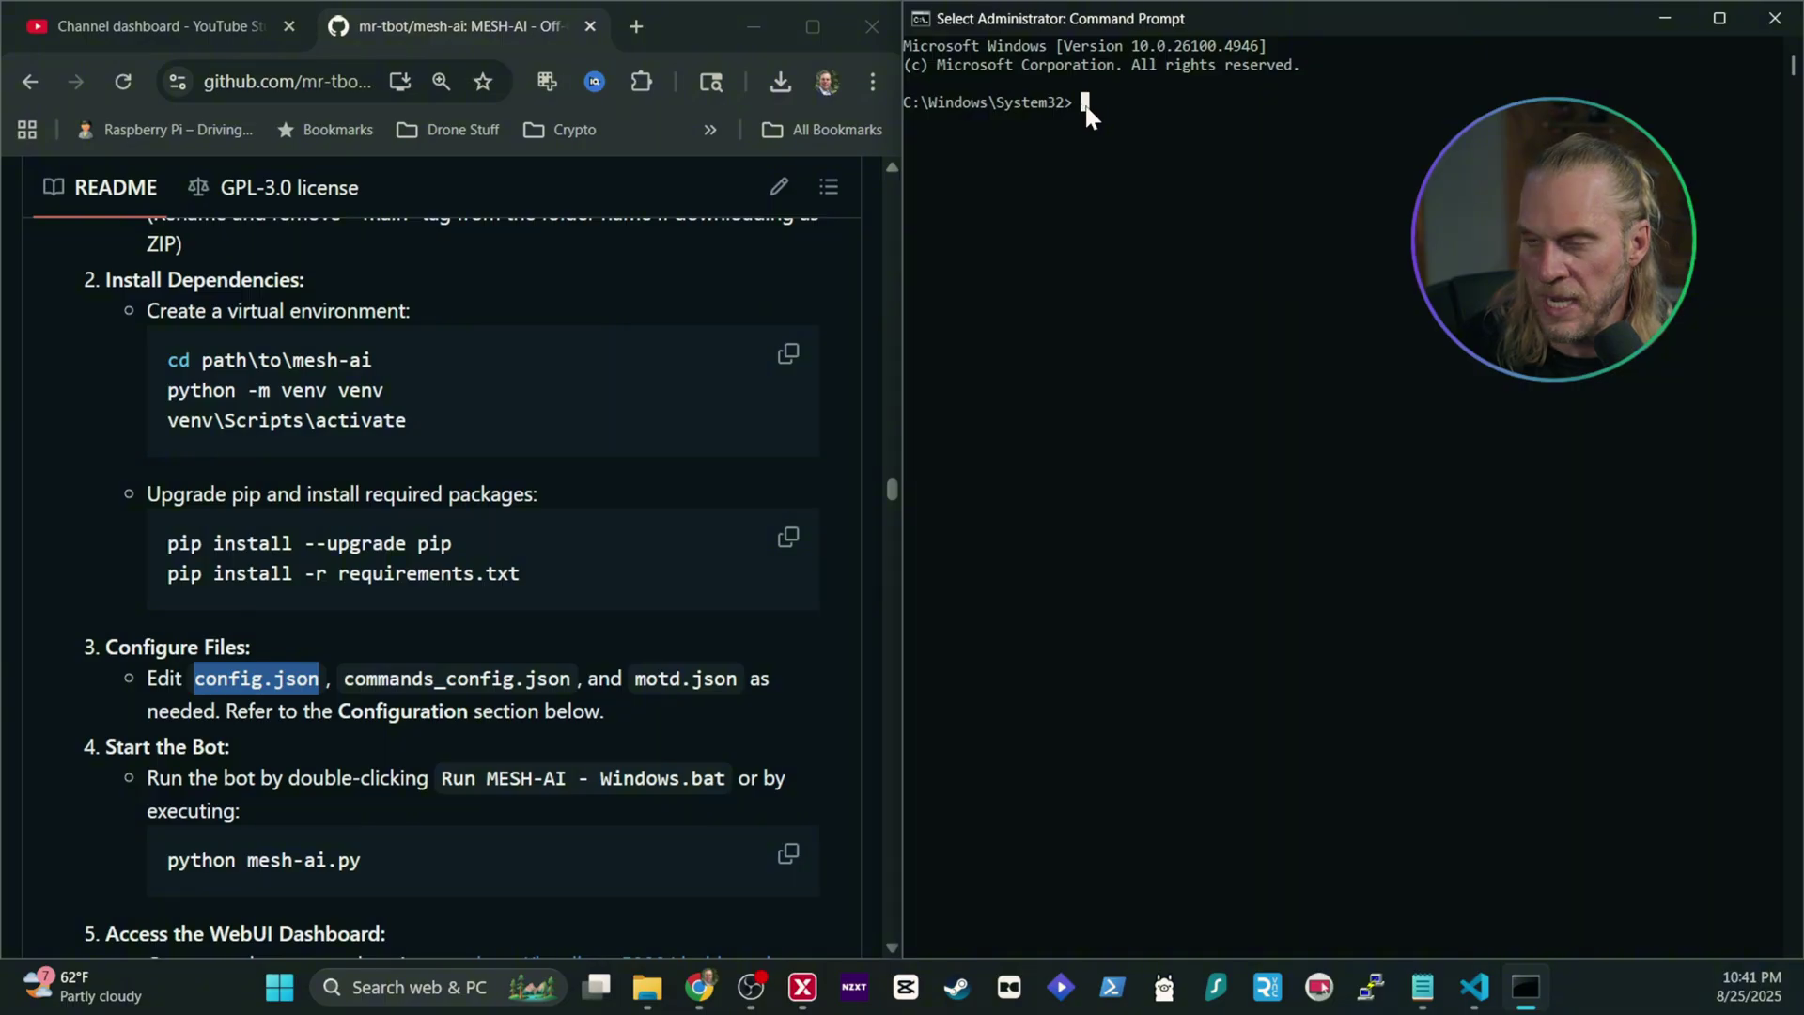
key(Escape)
text(cd venv\Scripts\activate)
key(Return)
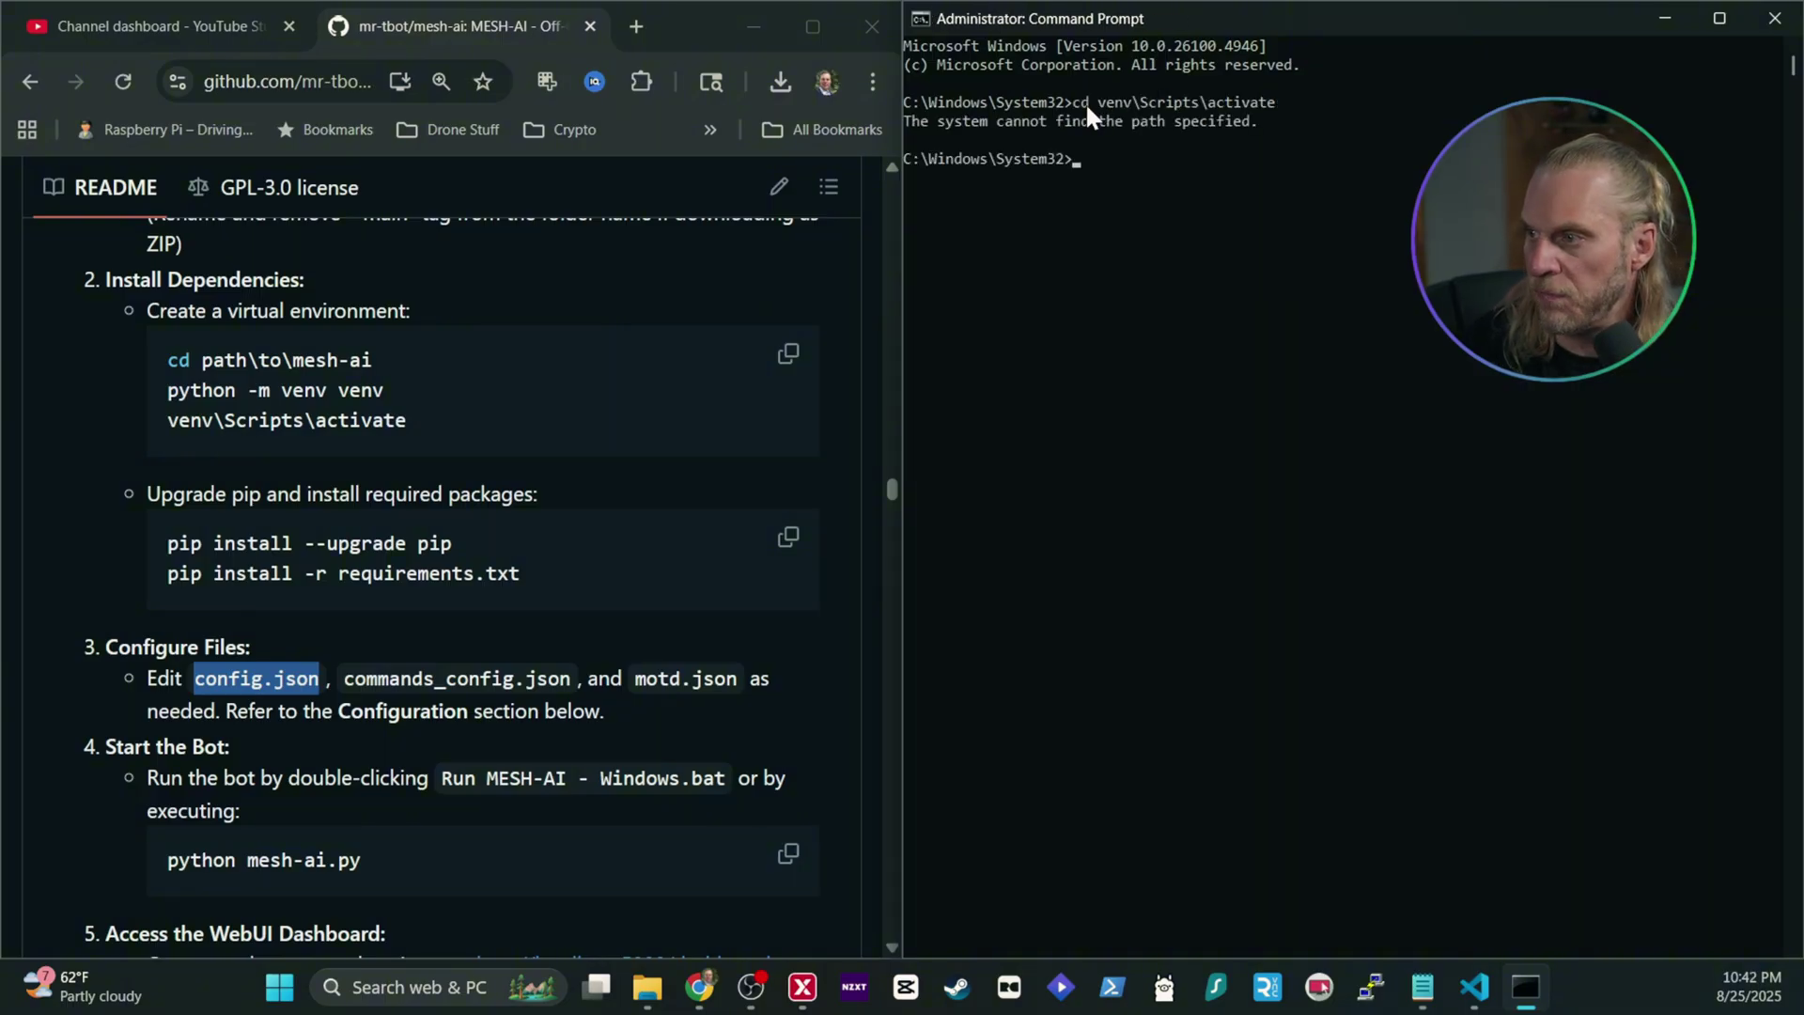
text(cd)
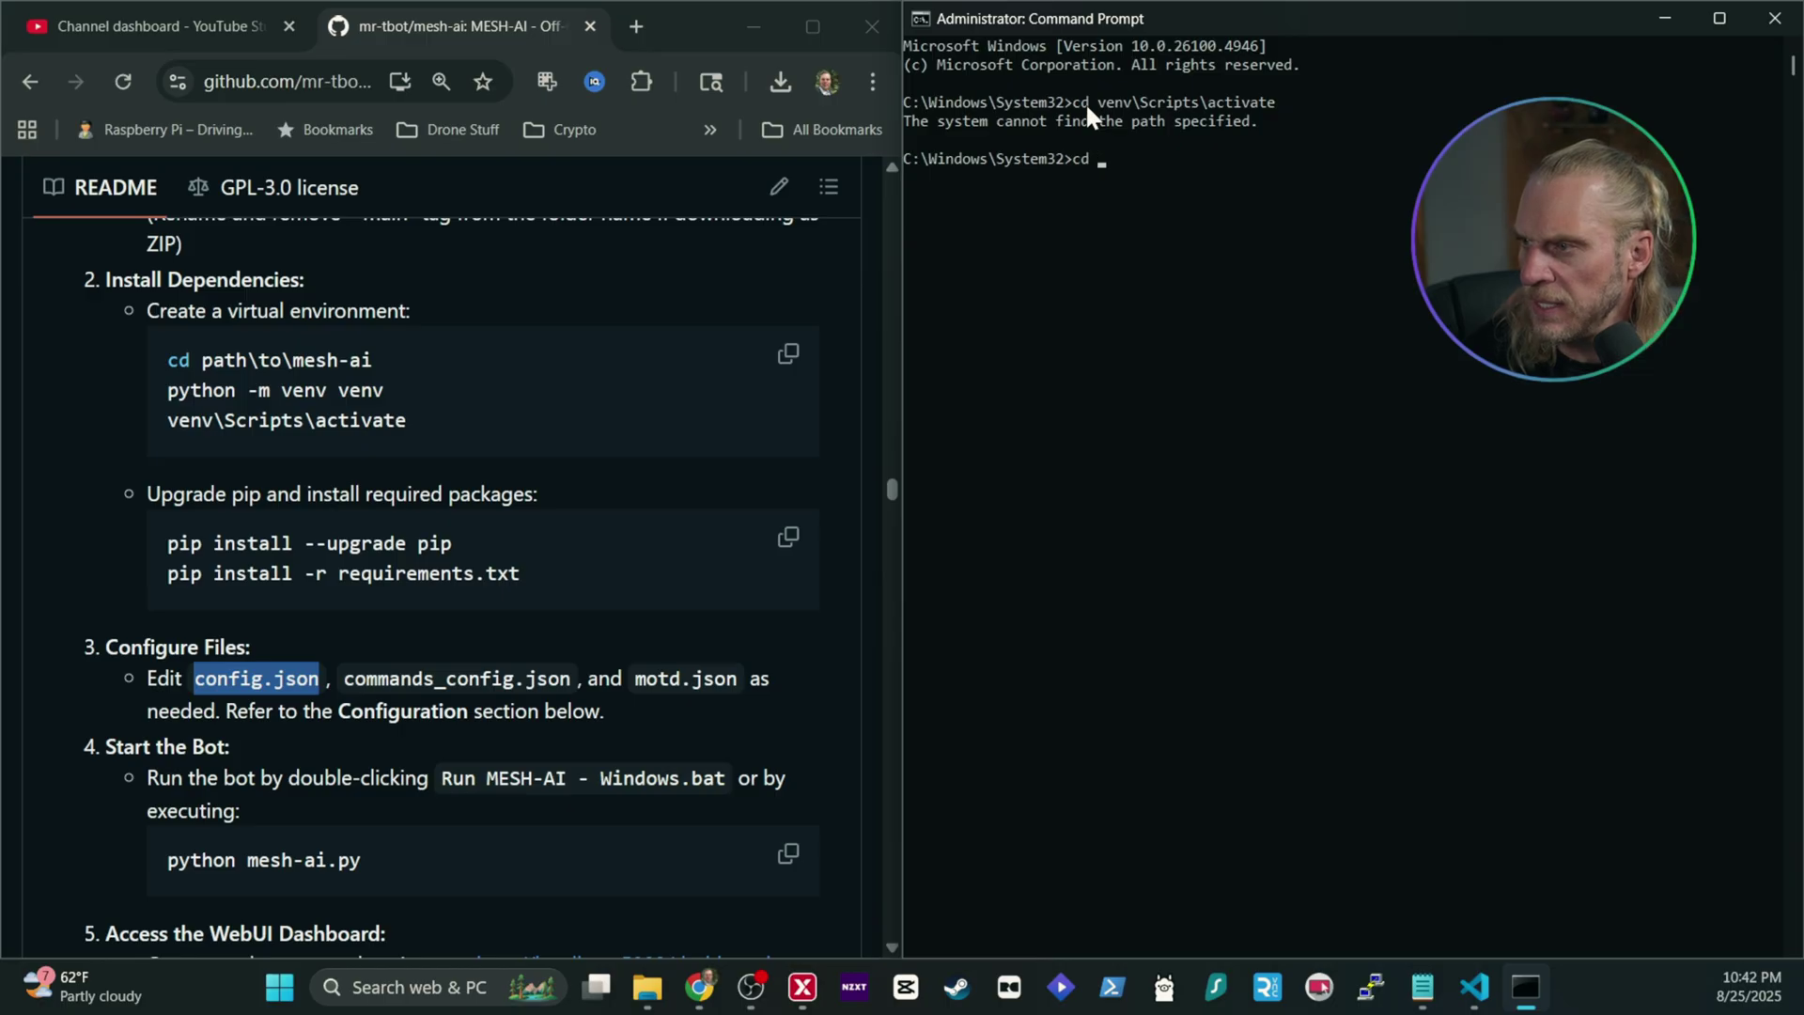
key(super+e)
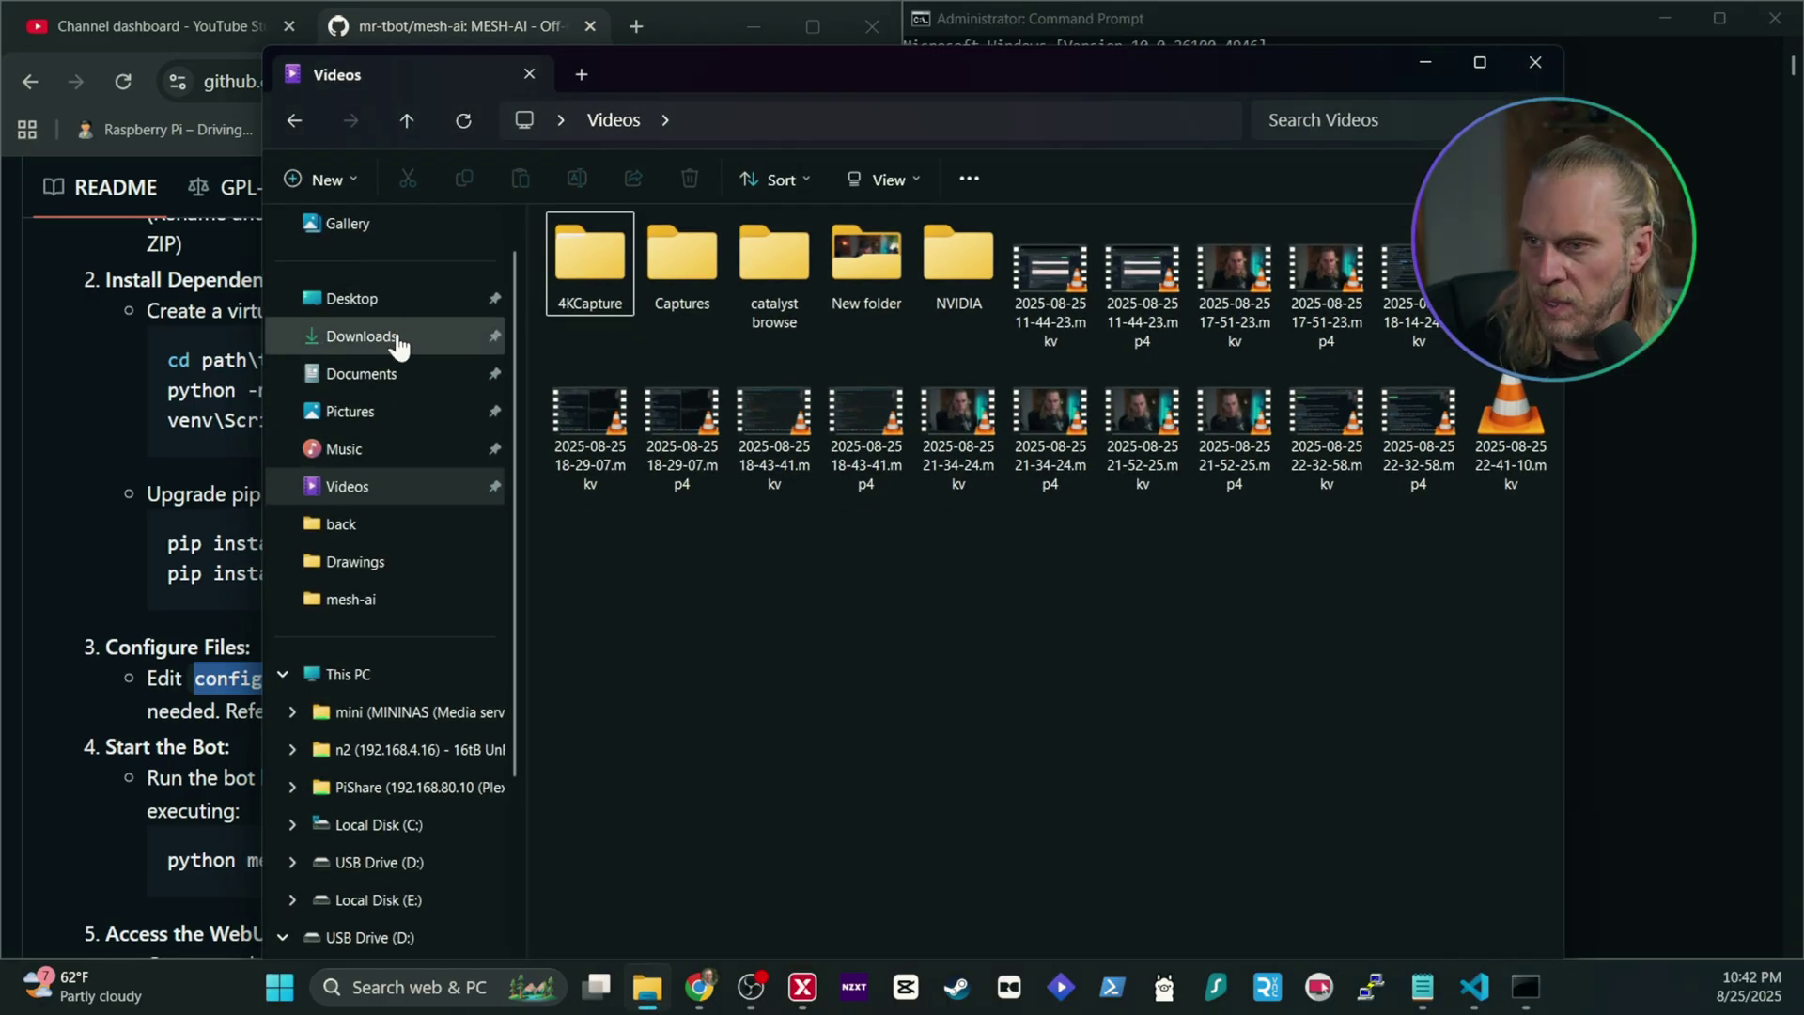
Open Desktop\mesh-ai, copy its full path from the address bar, and minimize Explorer
click(331, 299)
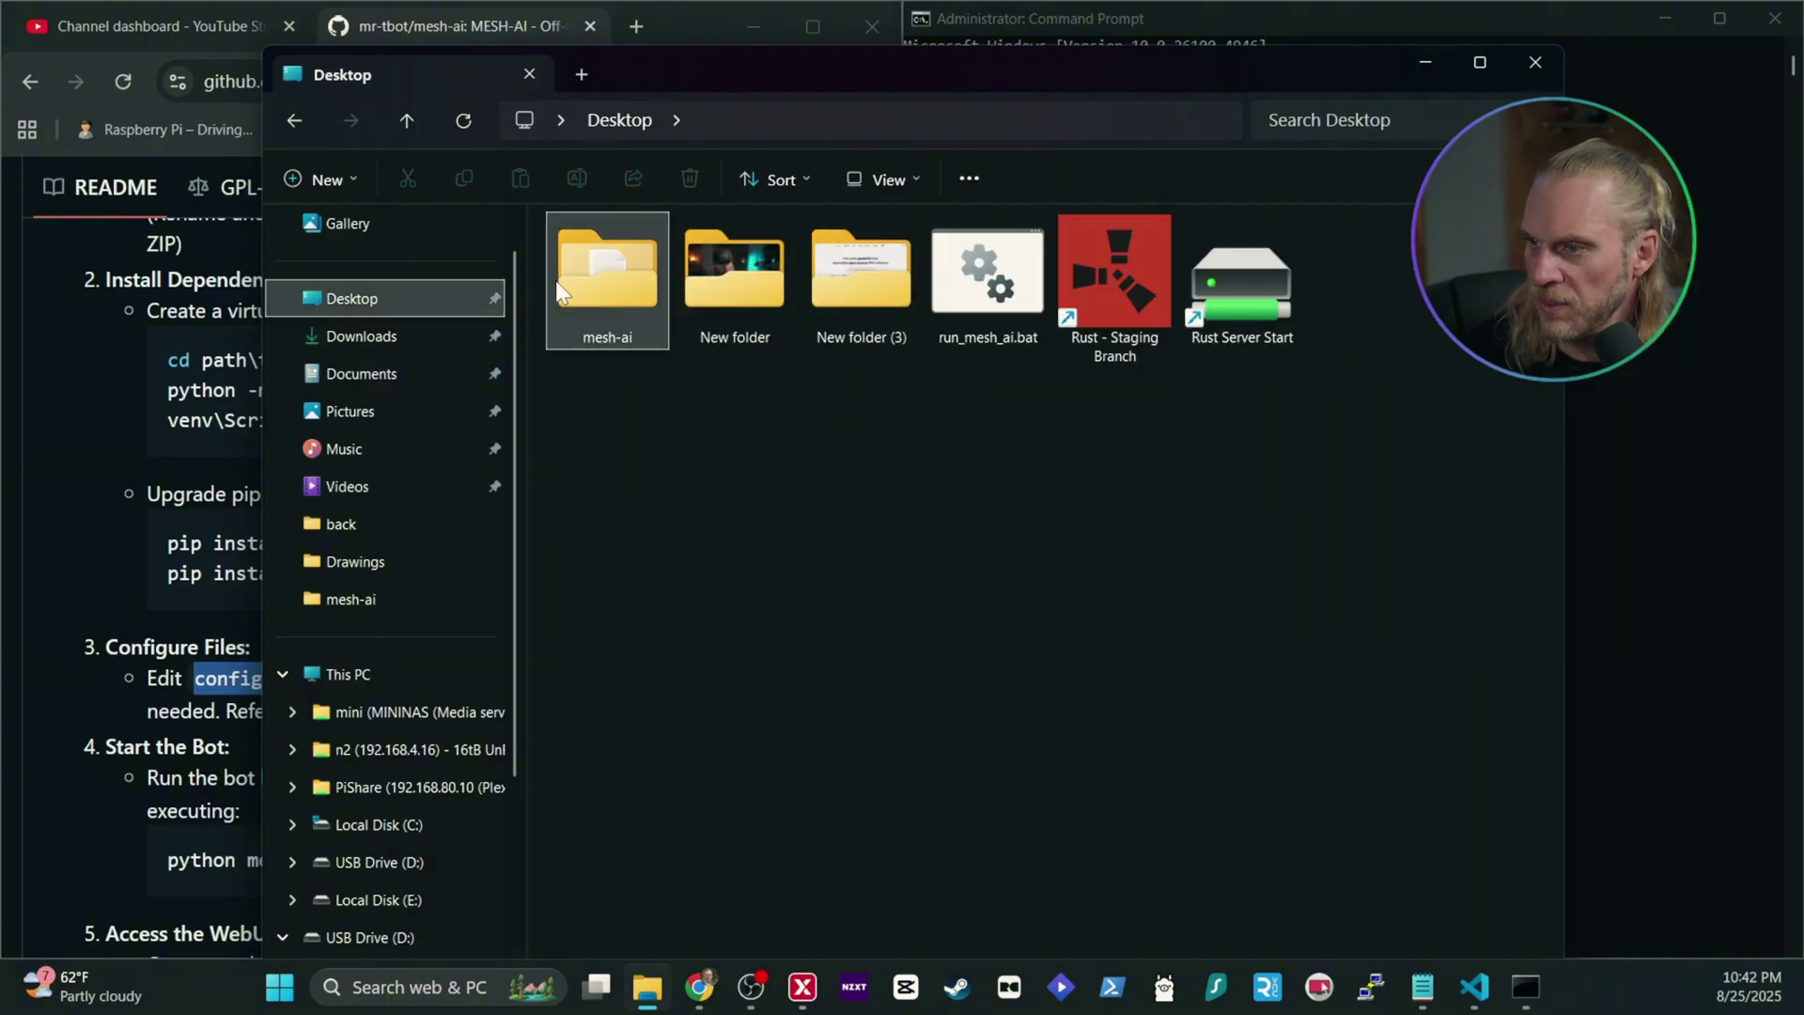
double_click(607, 272)
click(872, 124)
key(super+c)
right_click(872, 124)
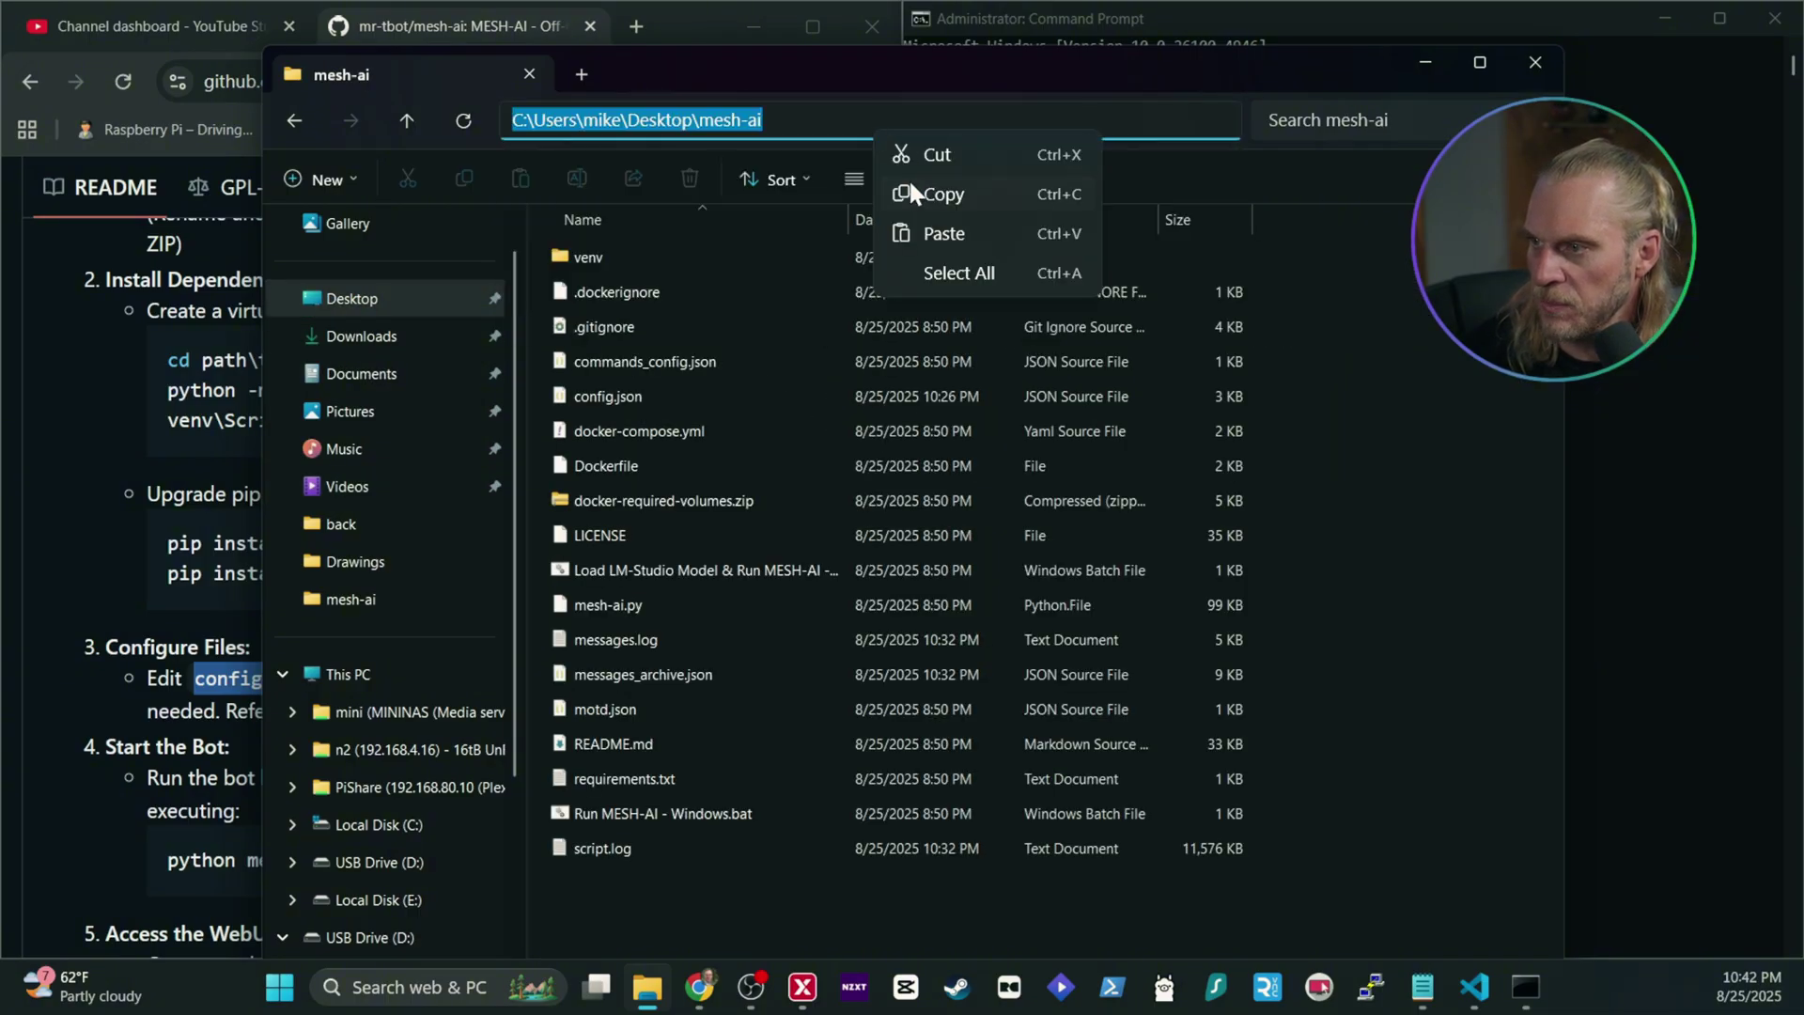
click(909, 182)
click(1425, 62)
Change into the mesh-ai folder and create the environment with 'python -m venv venv'
click(1154, 160)
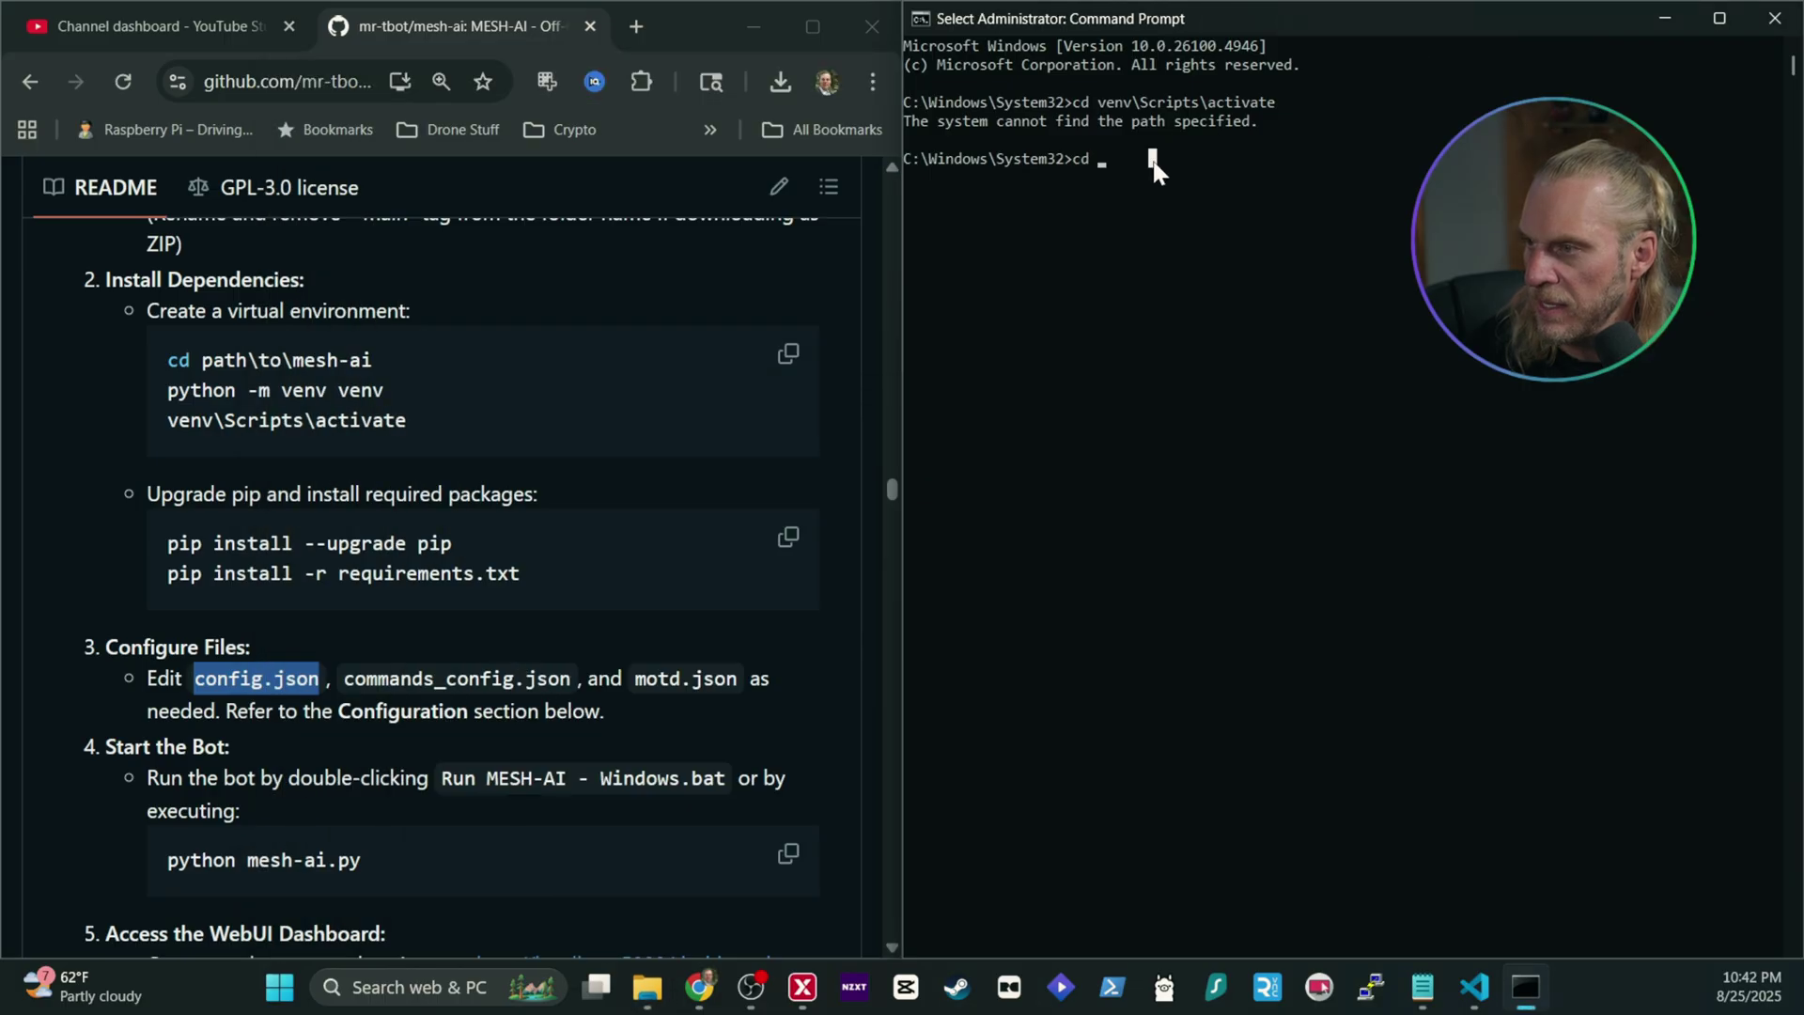
right_click(1153, 161)
key(Return)
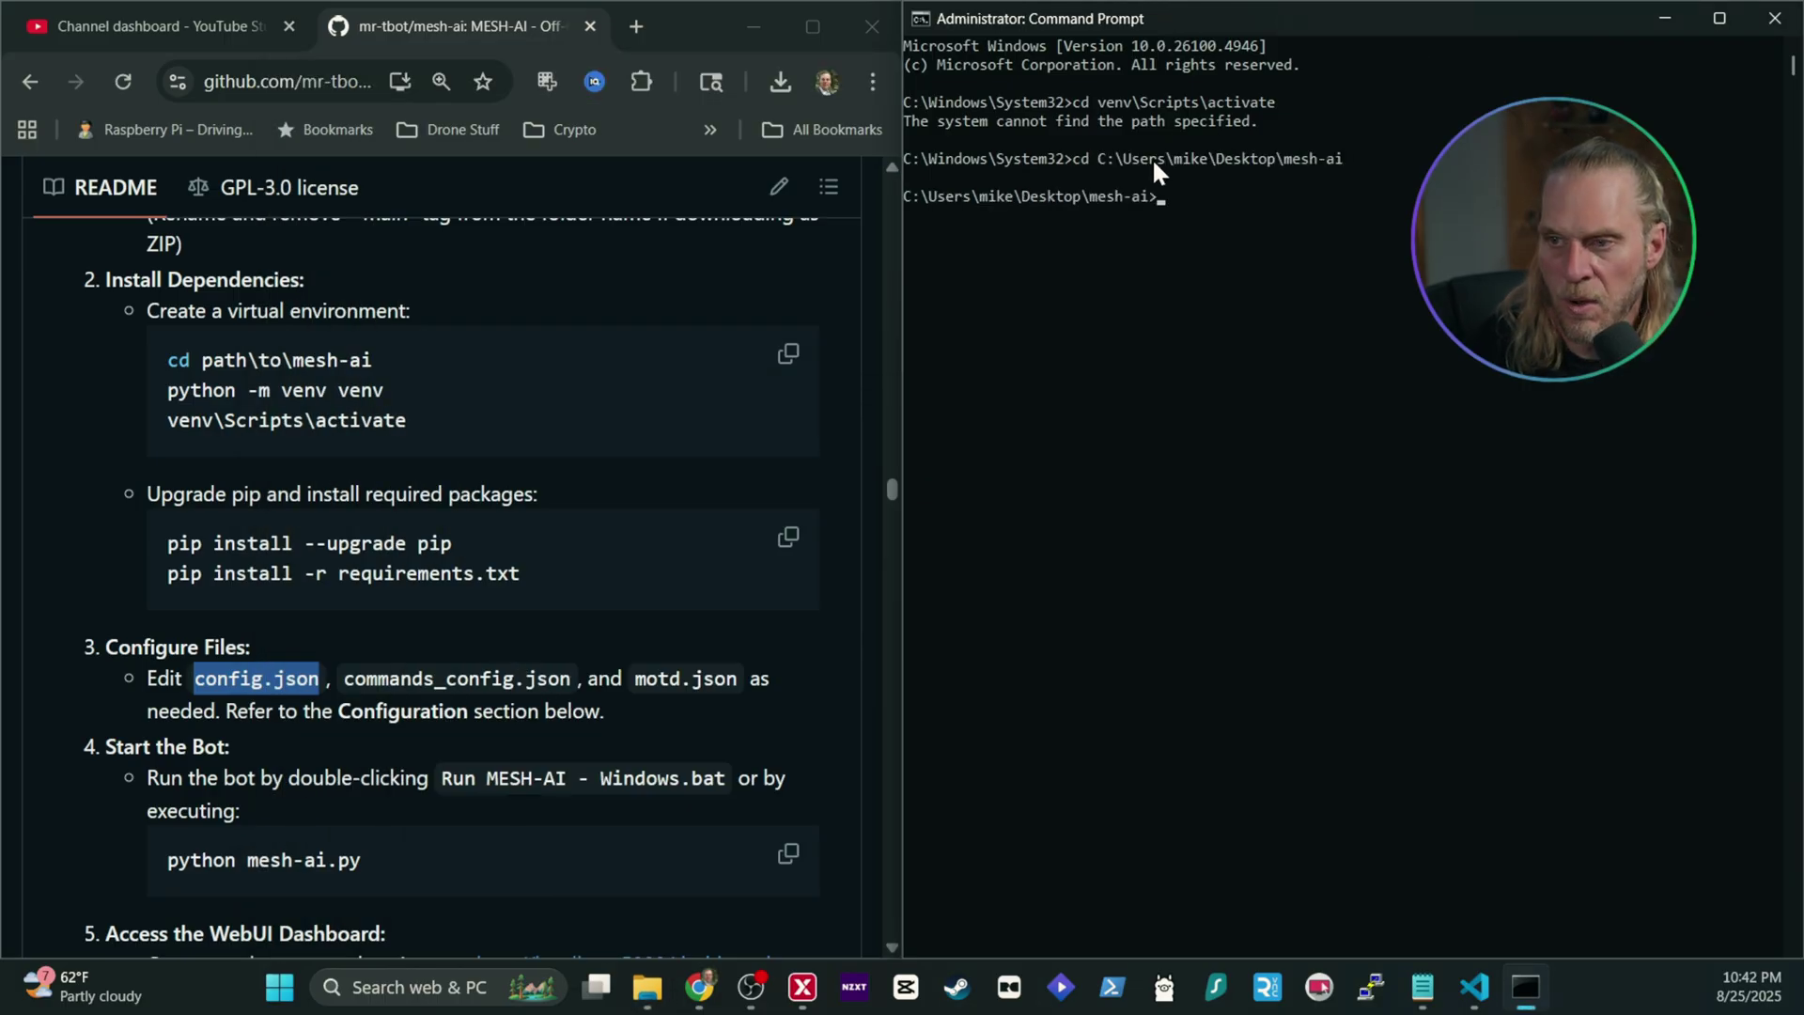
drag(167, 390, 383, 392)
right_click(364, 393)
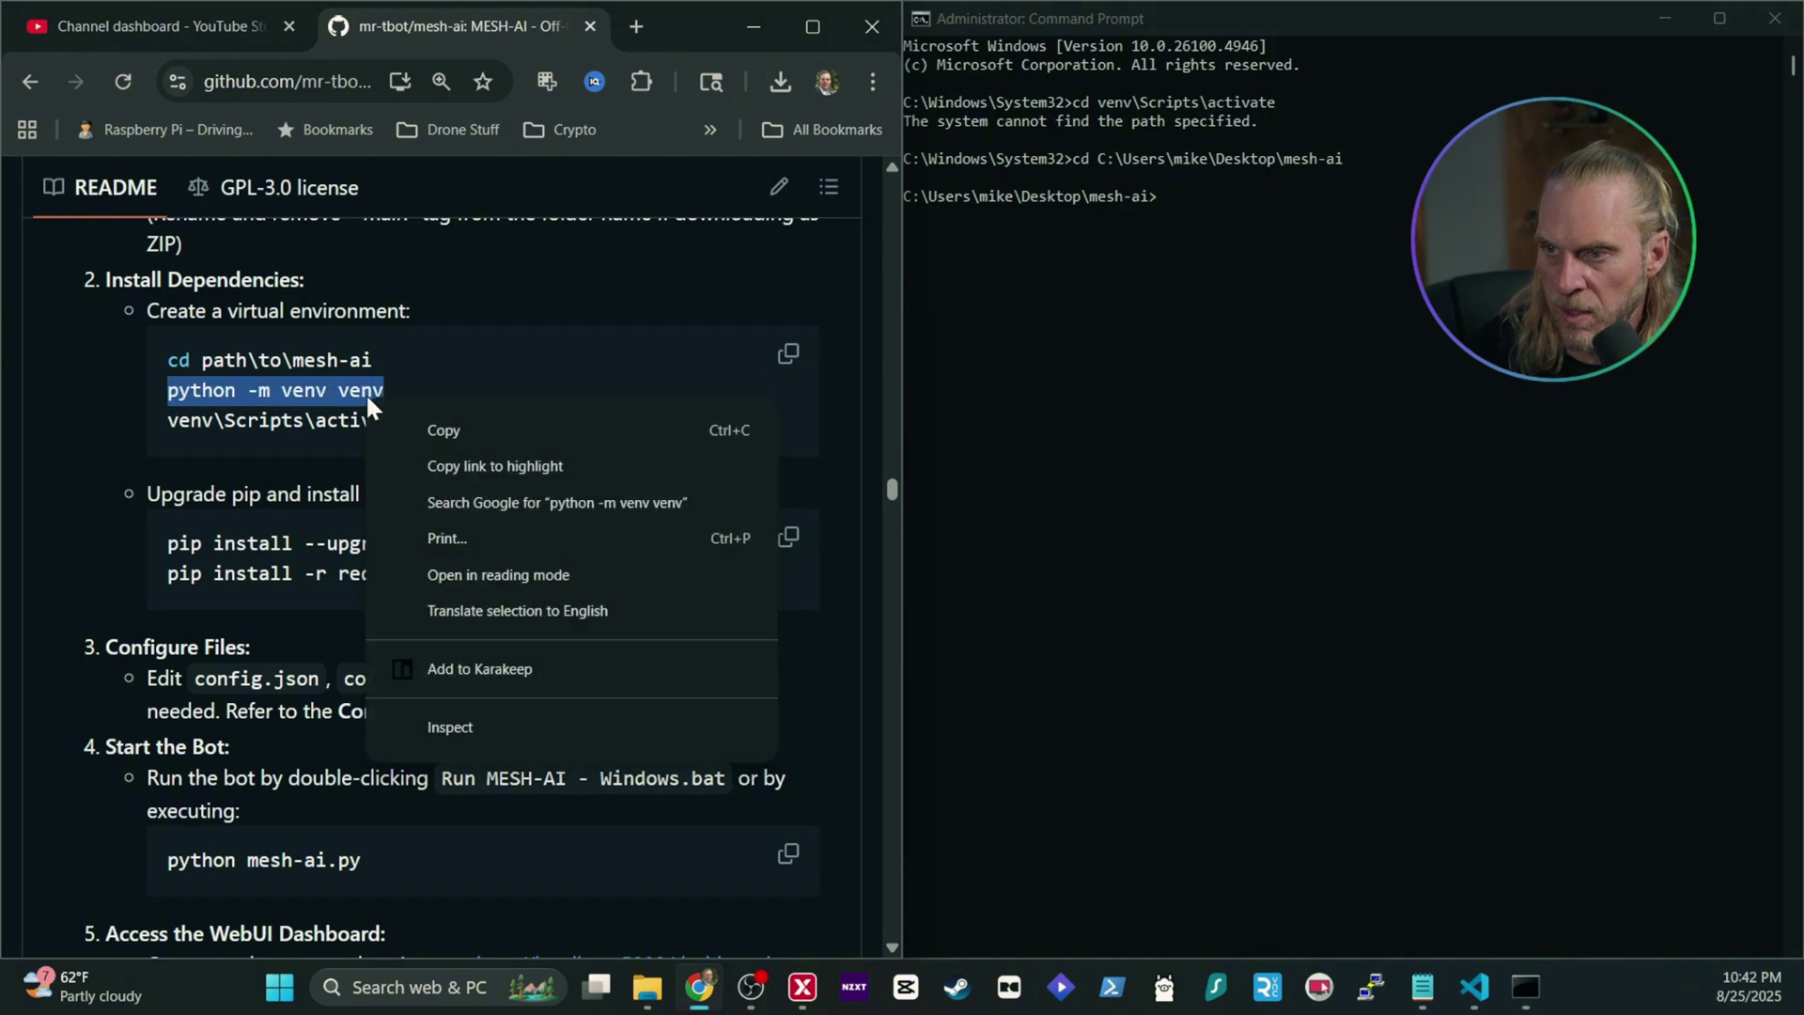
click(410, 435)
click(1175, 190)
key(ctrl+v)
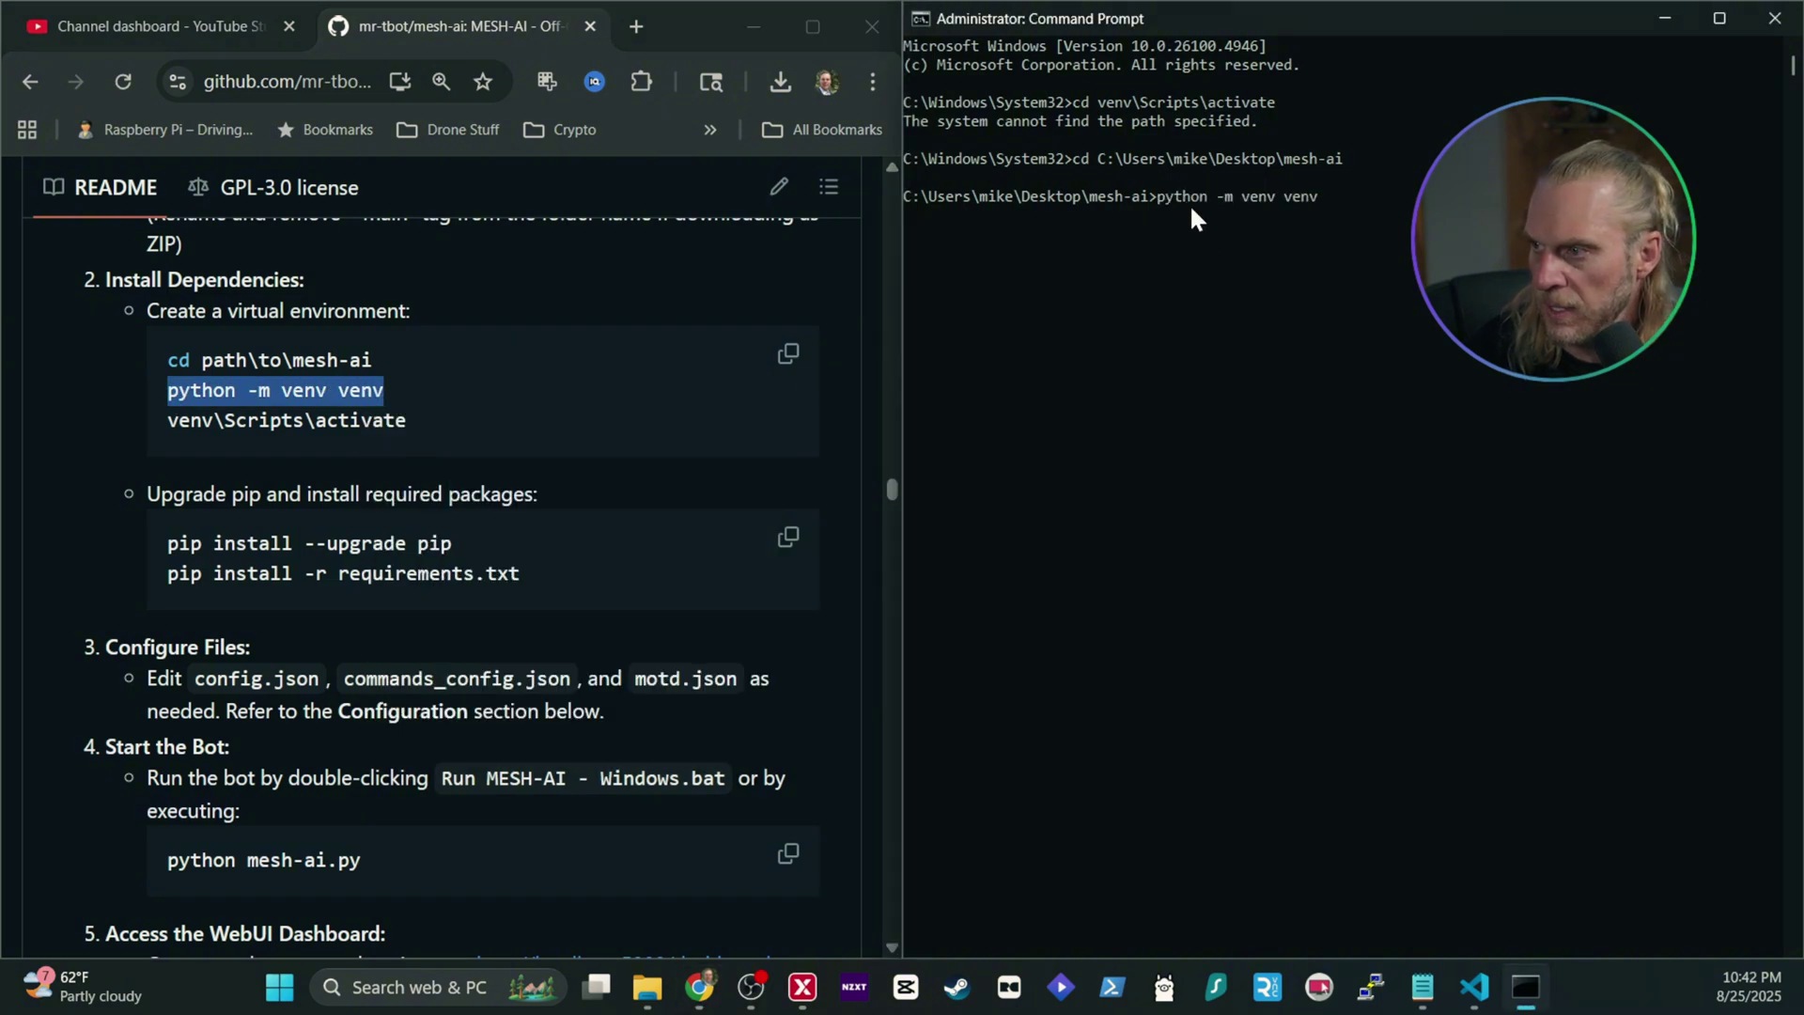
key(Return)
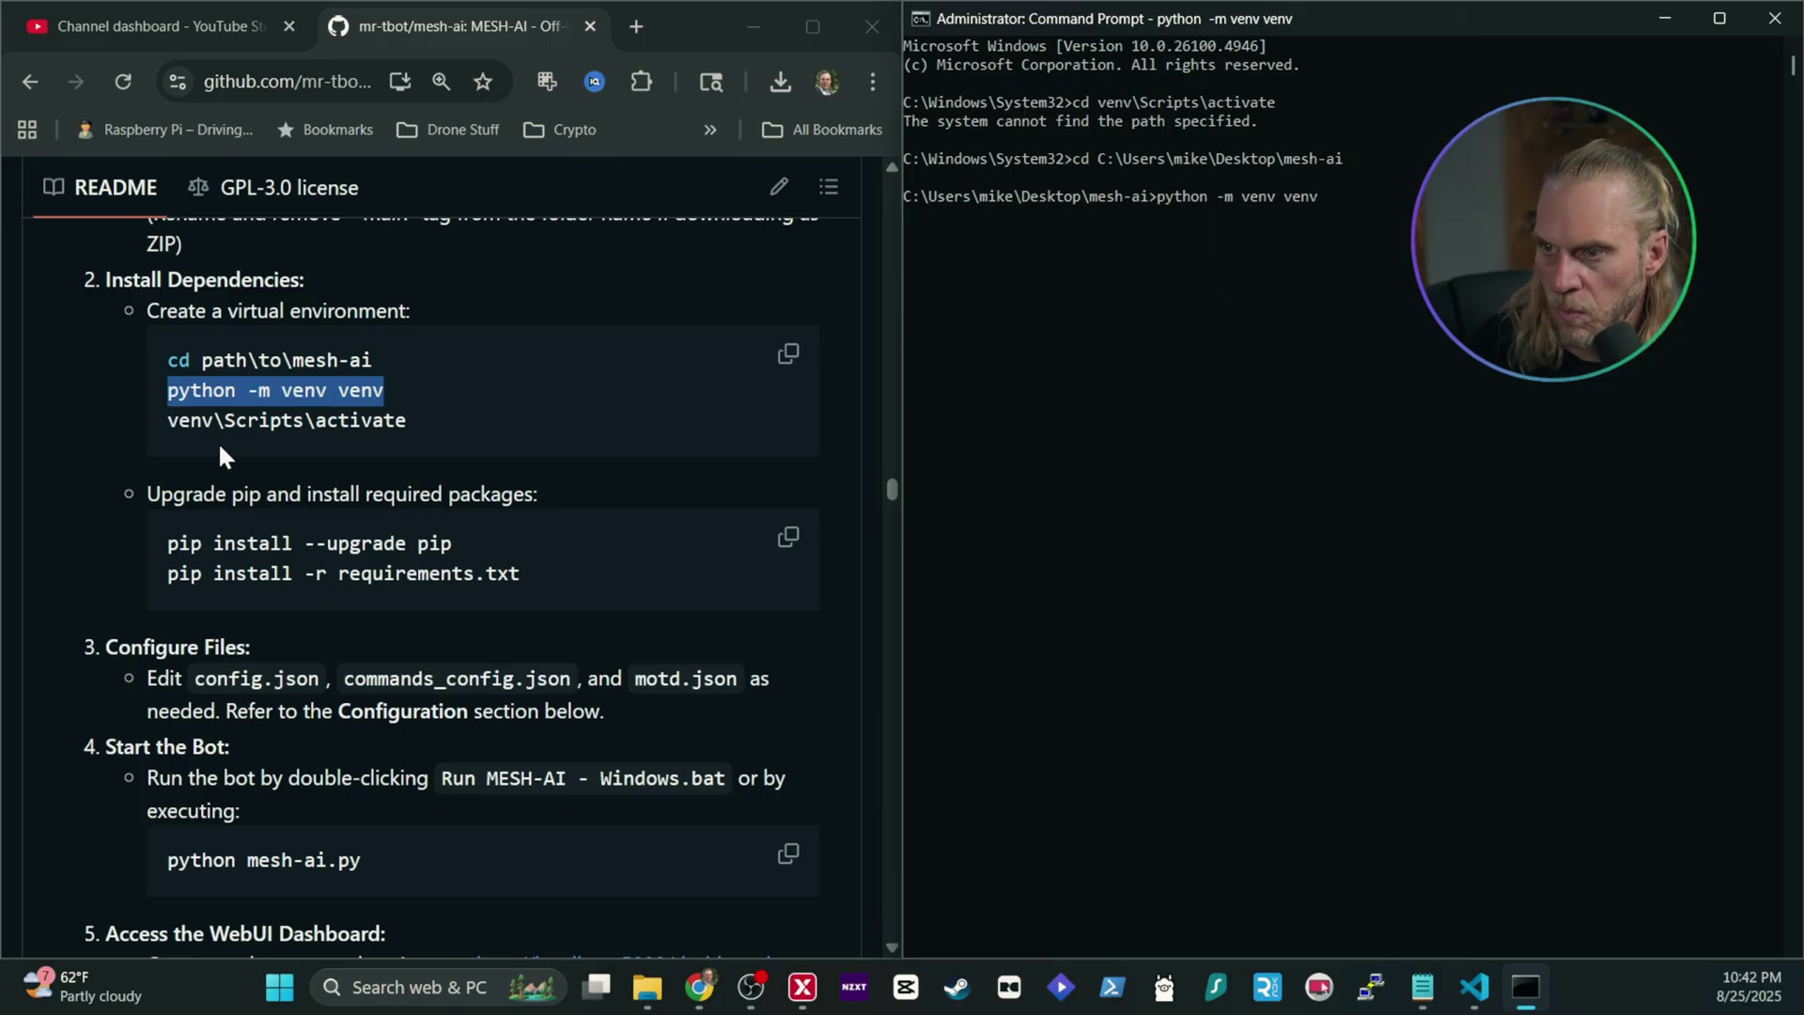
Activate it with 'venv\Scripts\activate', then select the README's pip upgrade and requirements install commands
drag(406, 420, 167, 420)
right_click(265, 434)
click(282, 454)
click(1156, 235)
right_click(1166, 234)
key(Return)
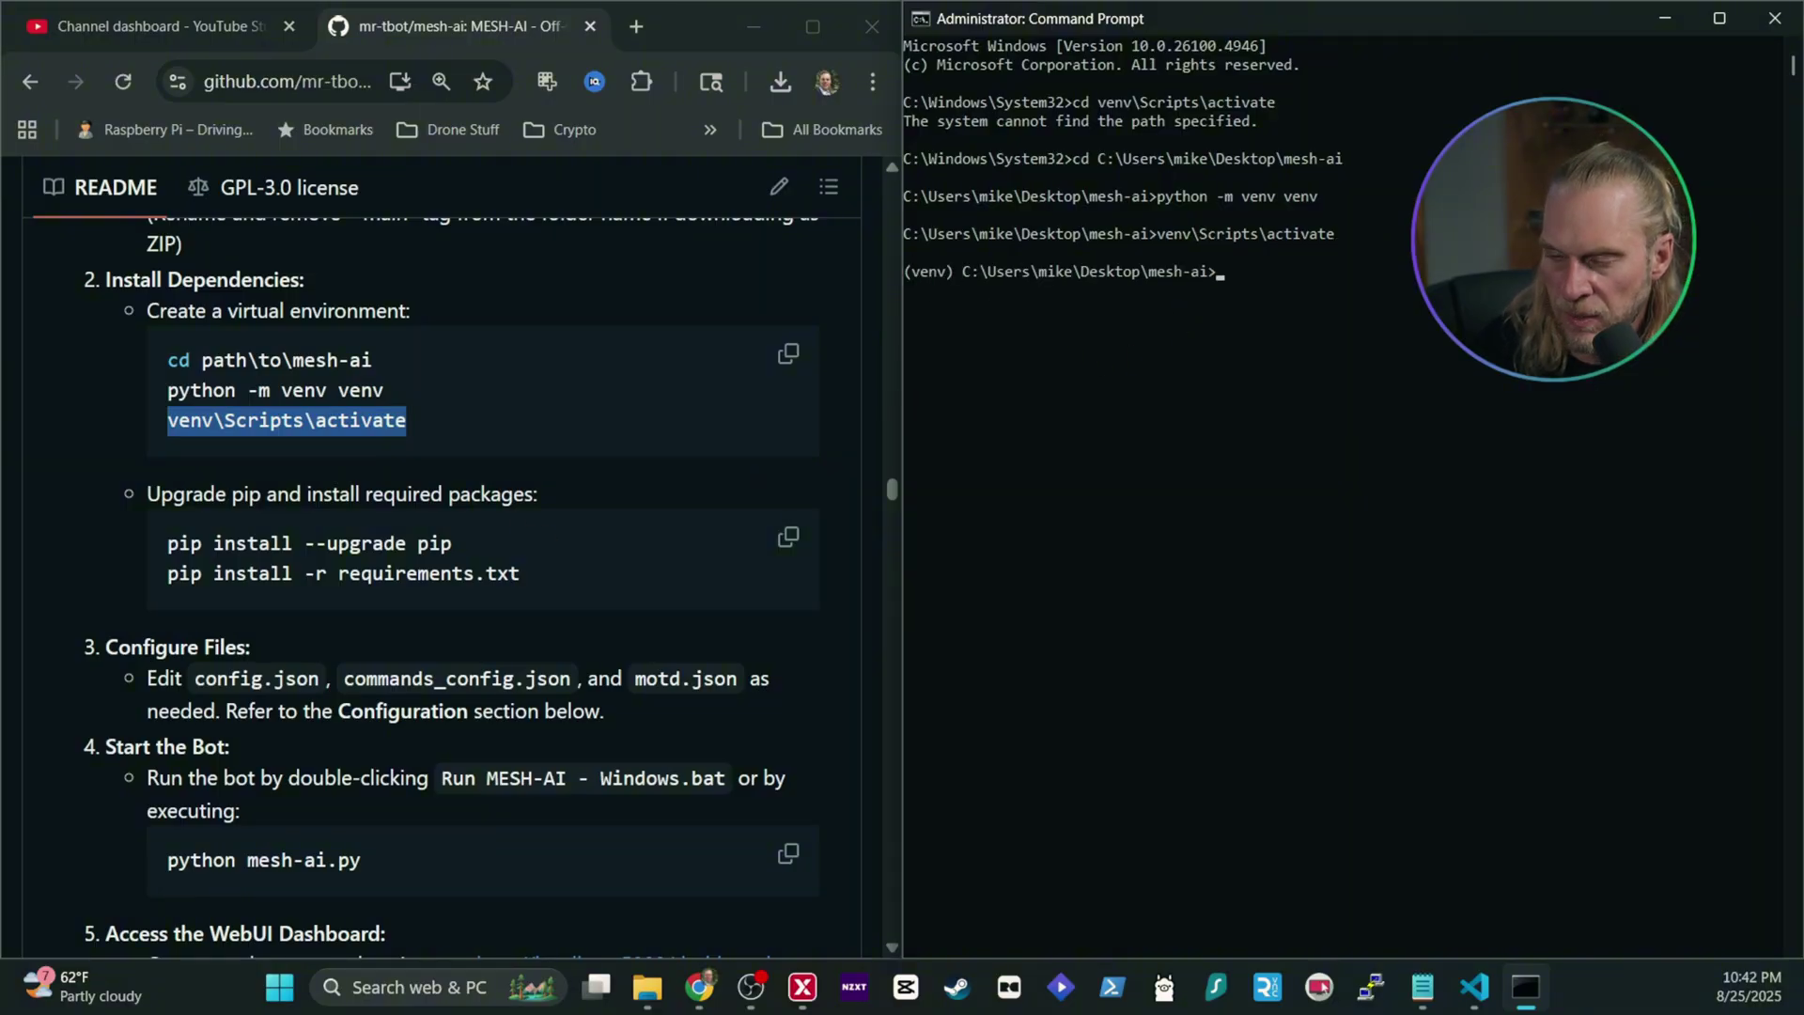
drag(167, 543, 472, 540)
drag(167, 575, 529, 577)
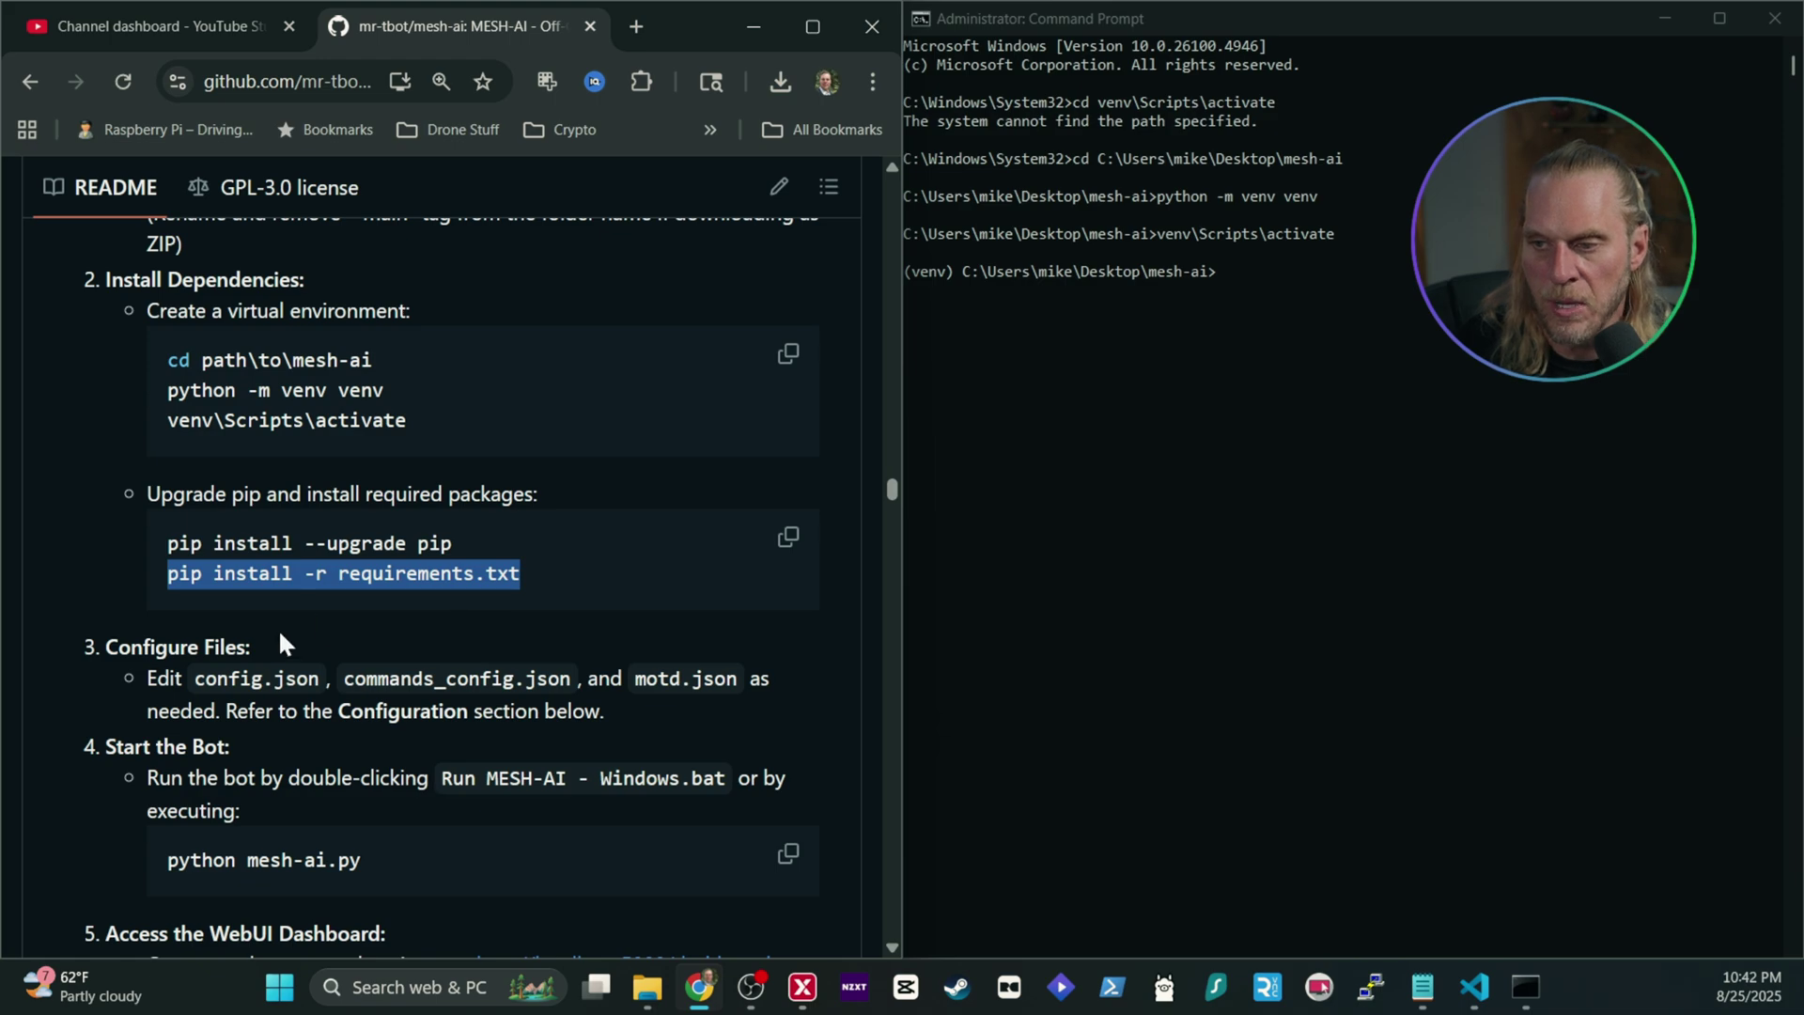
Return to the mesh-ai folder in File Explorer and open config.json in VS Code
scroll(273, 628, down, 1)
click(193, 549)
drag(192, 550, 319, 550)
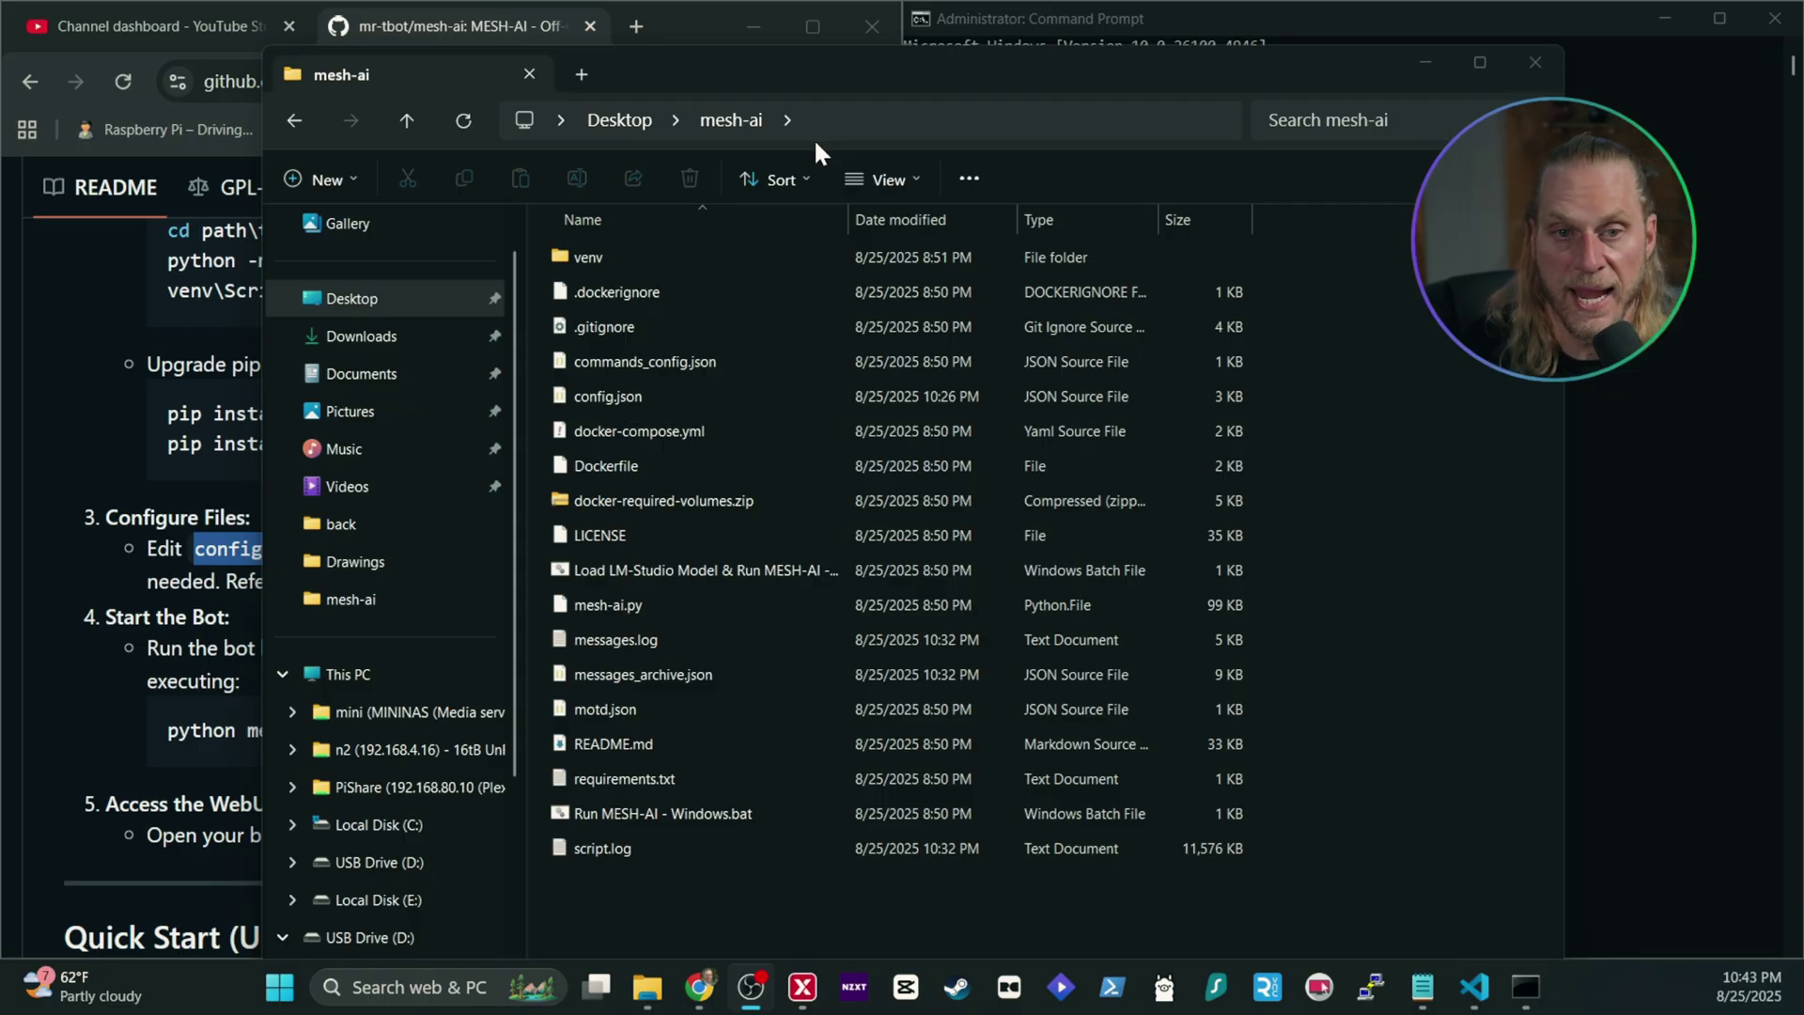
double_click(607, 397)
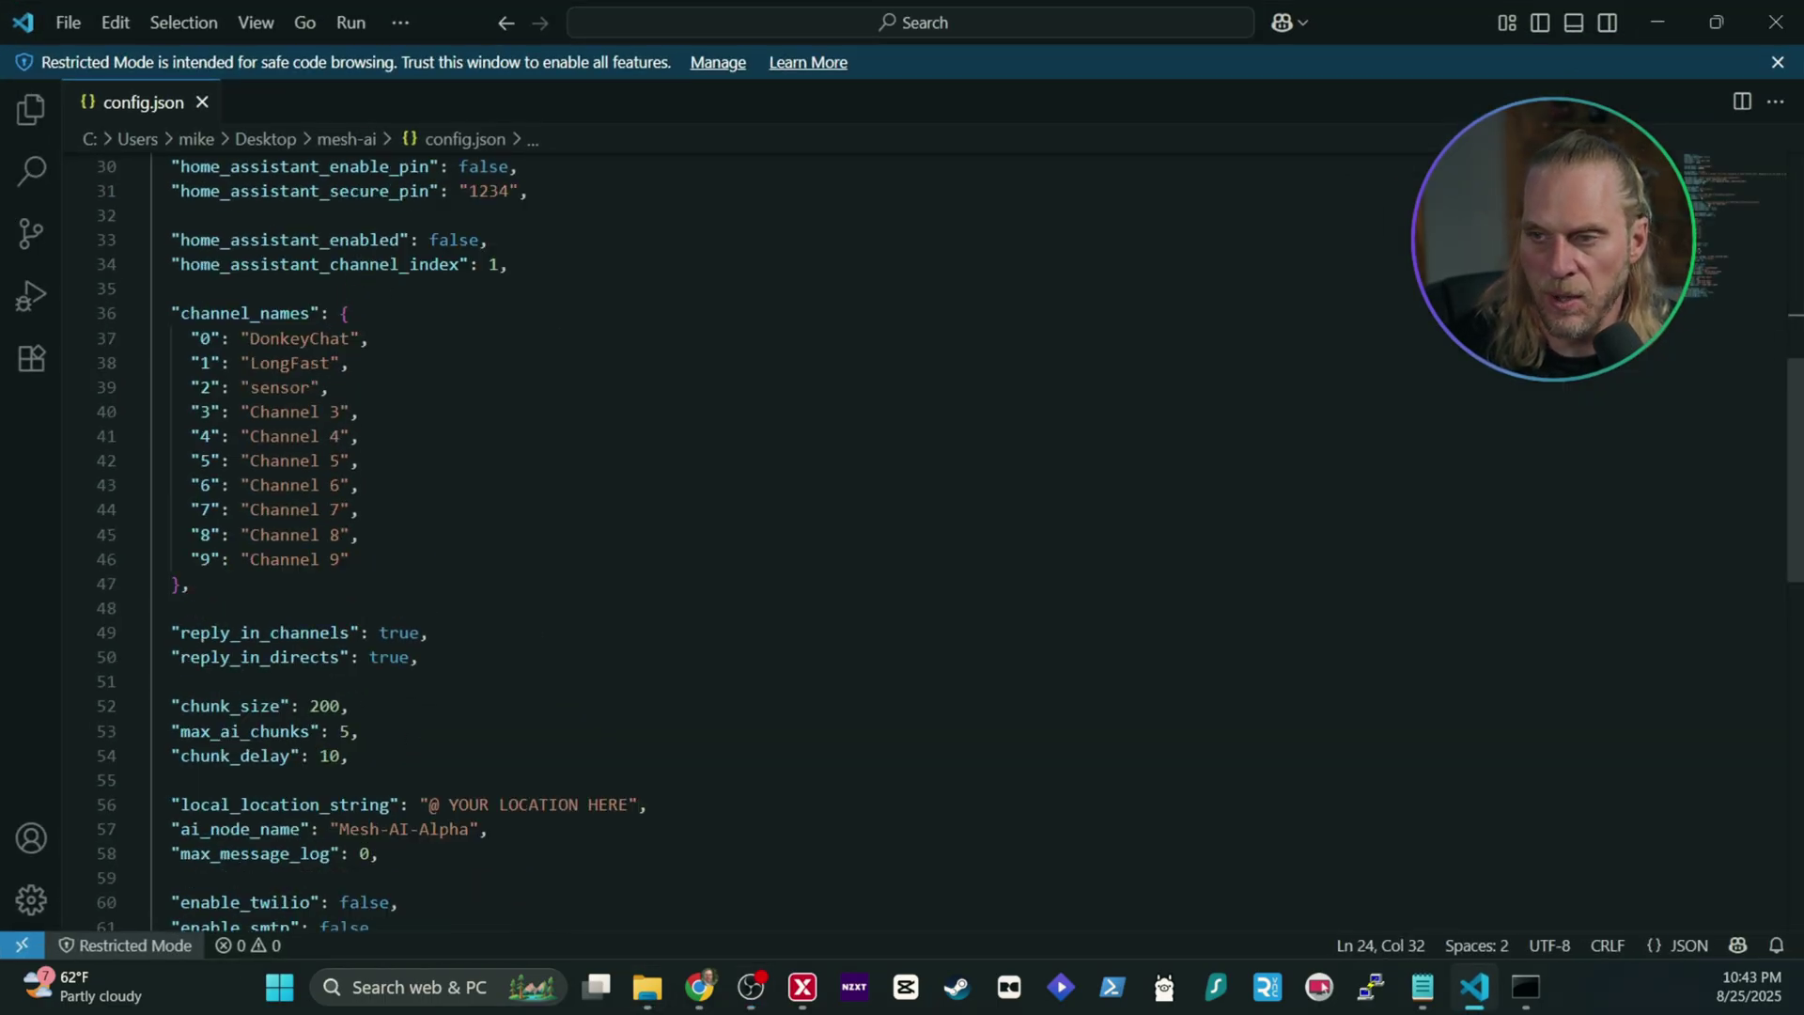
scroll(939, 541, up, 10)
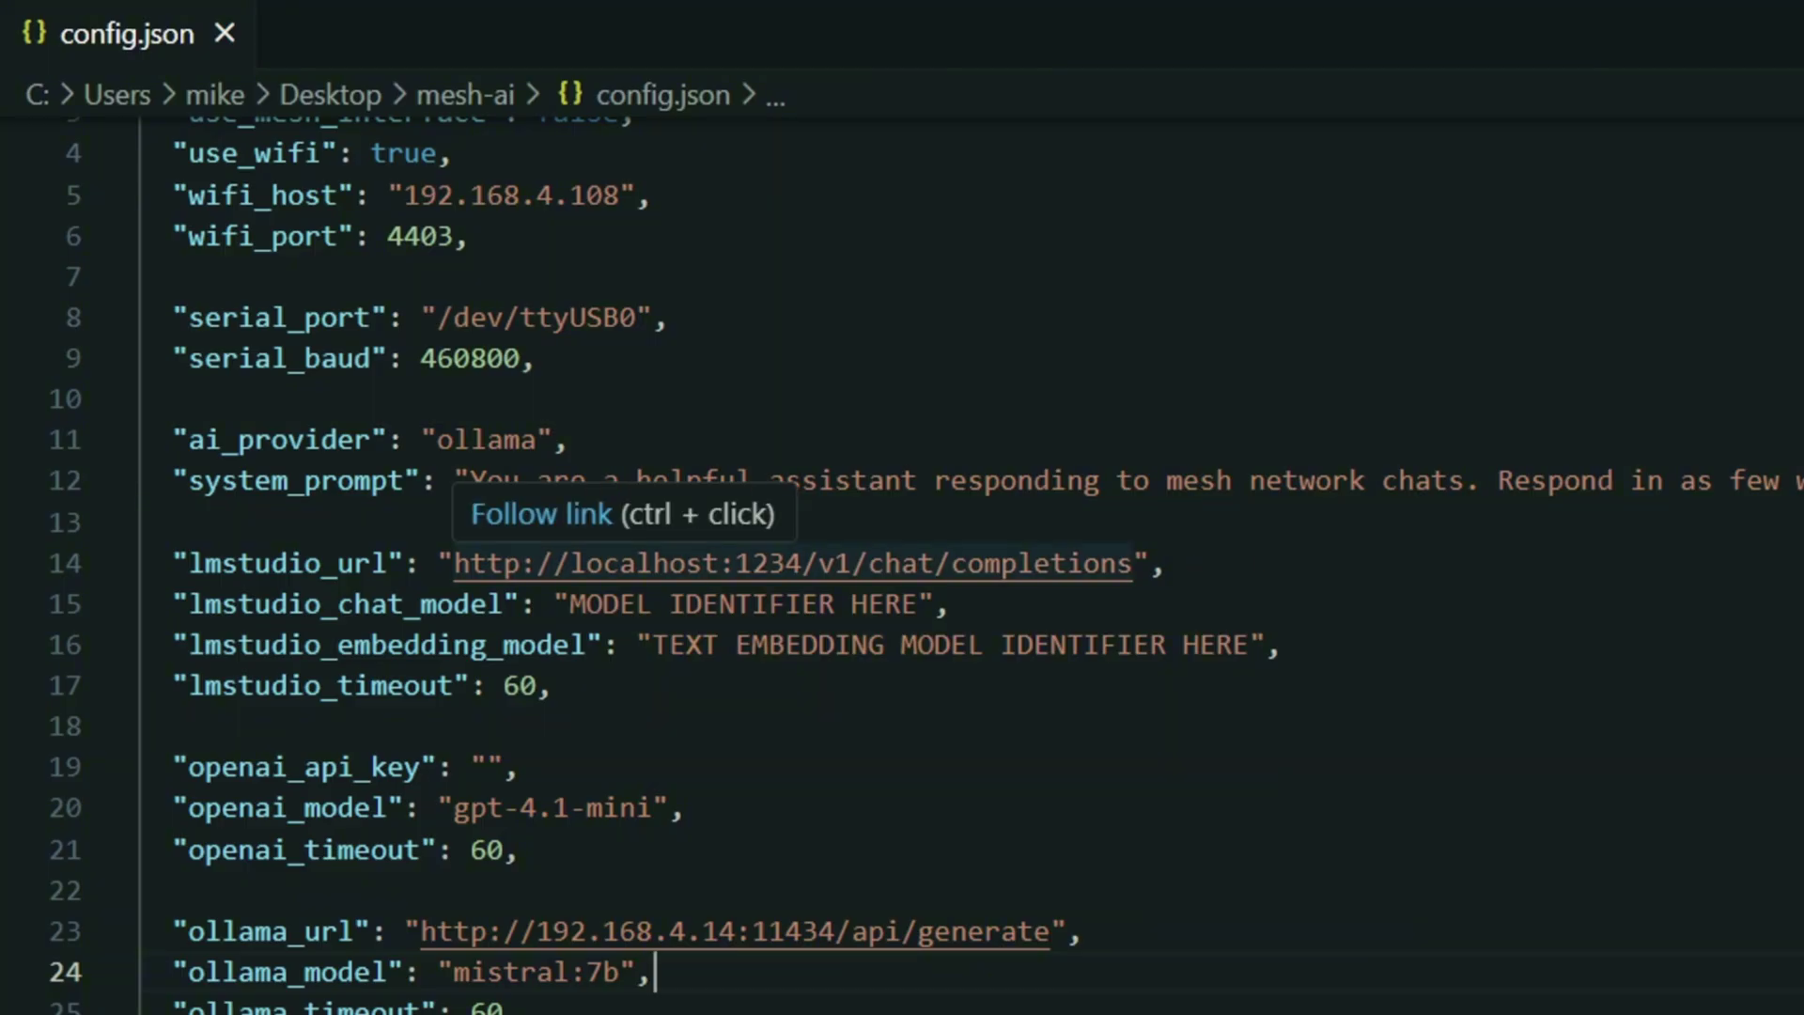
scroll(658, 564, down, 2)
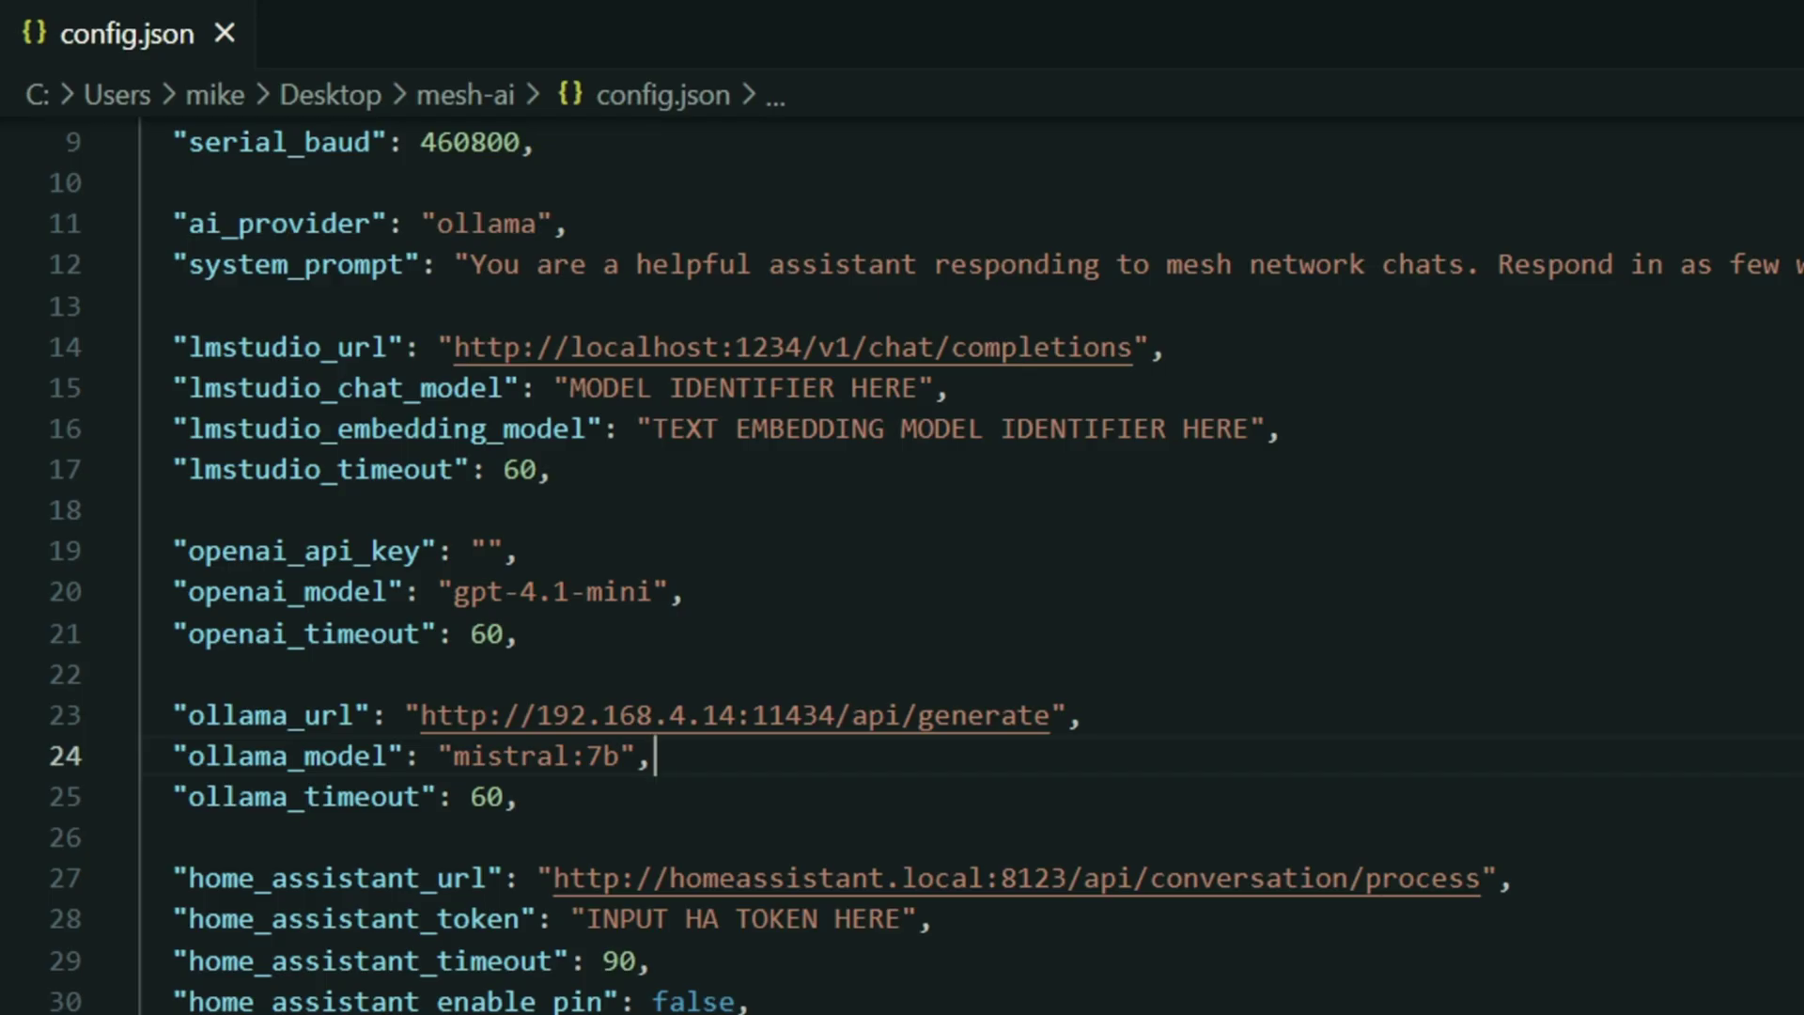
scroll(903, 564, down, 2)
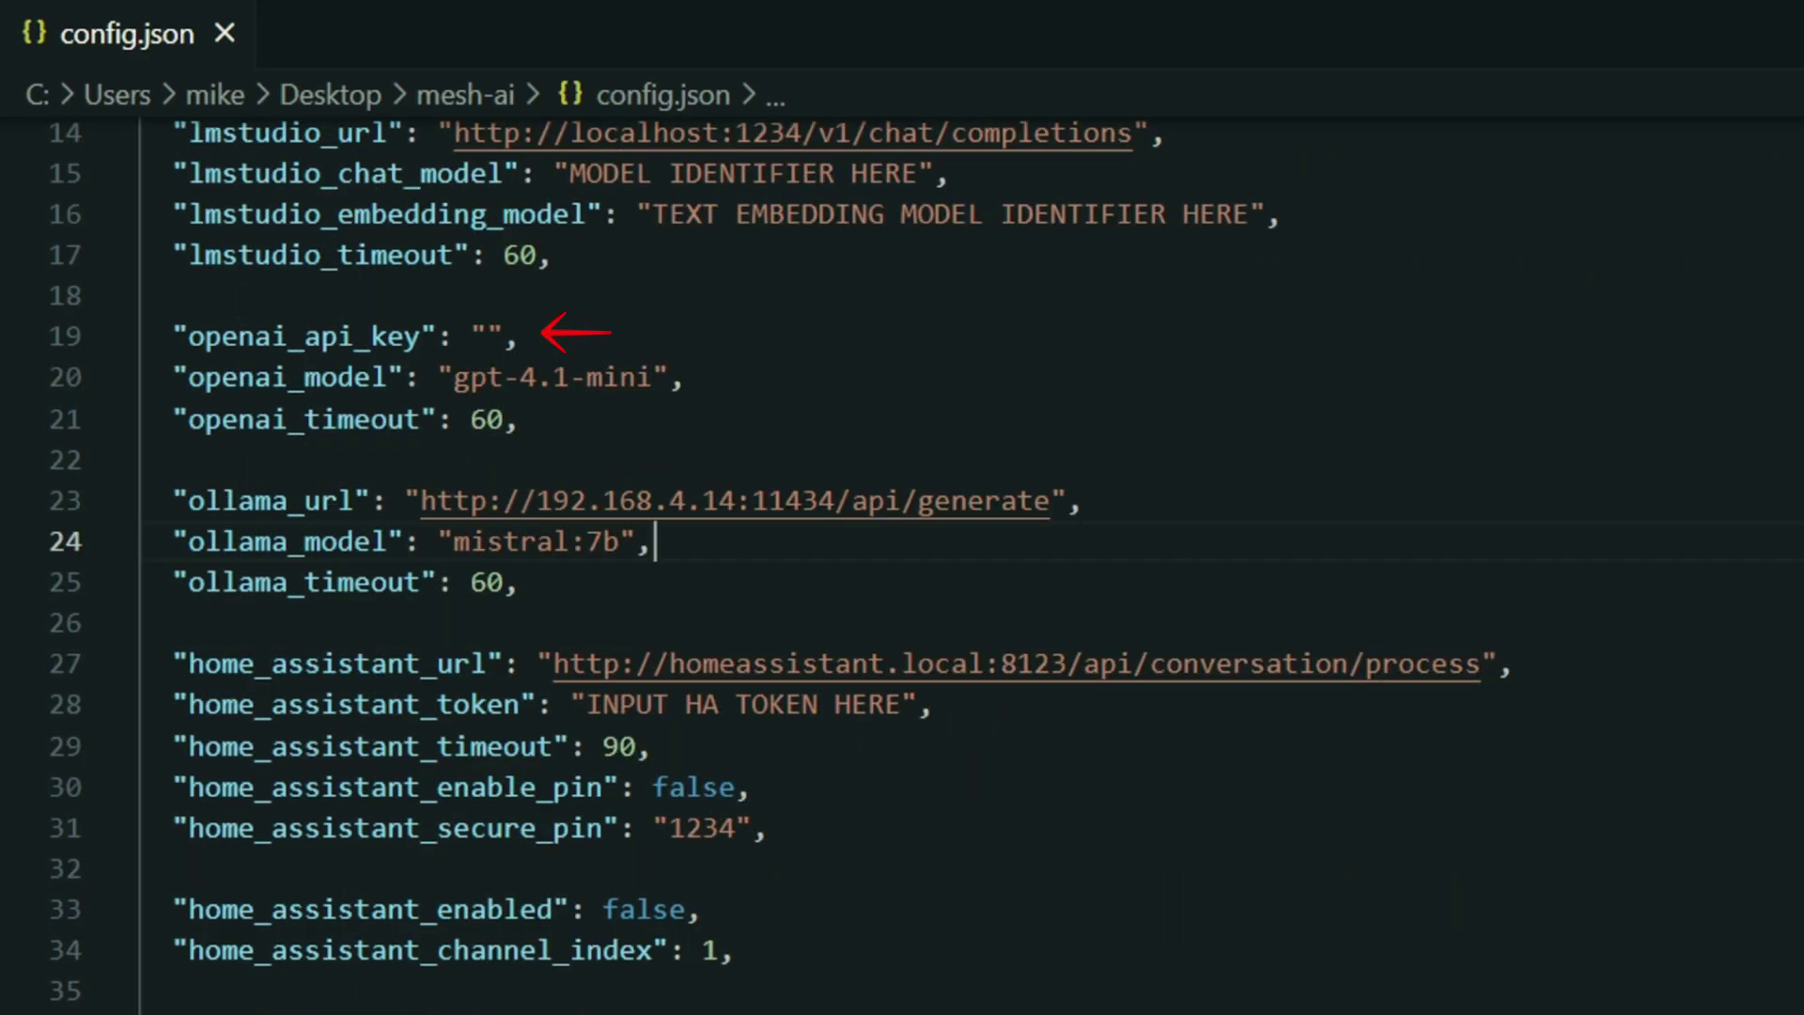
drag(420, 500, 1051, 500)
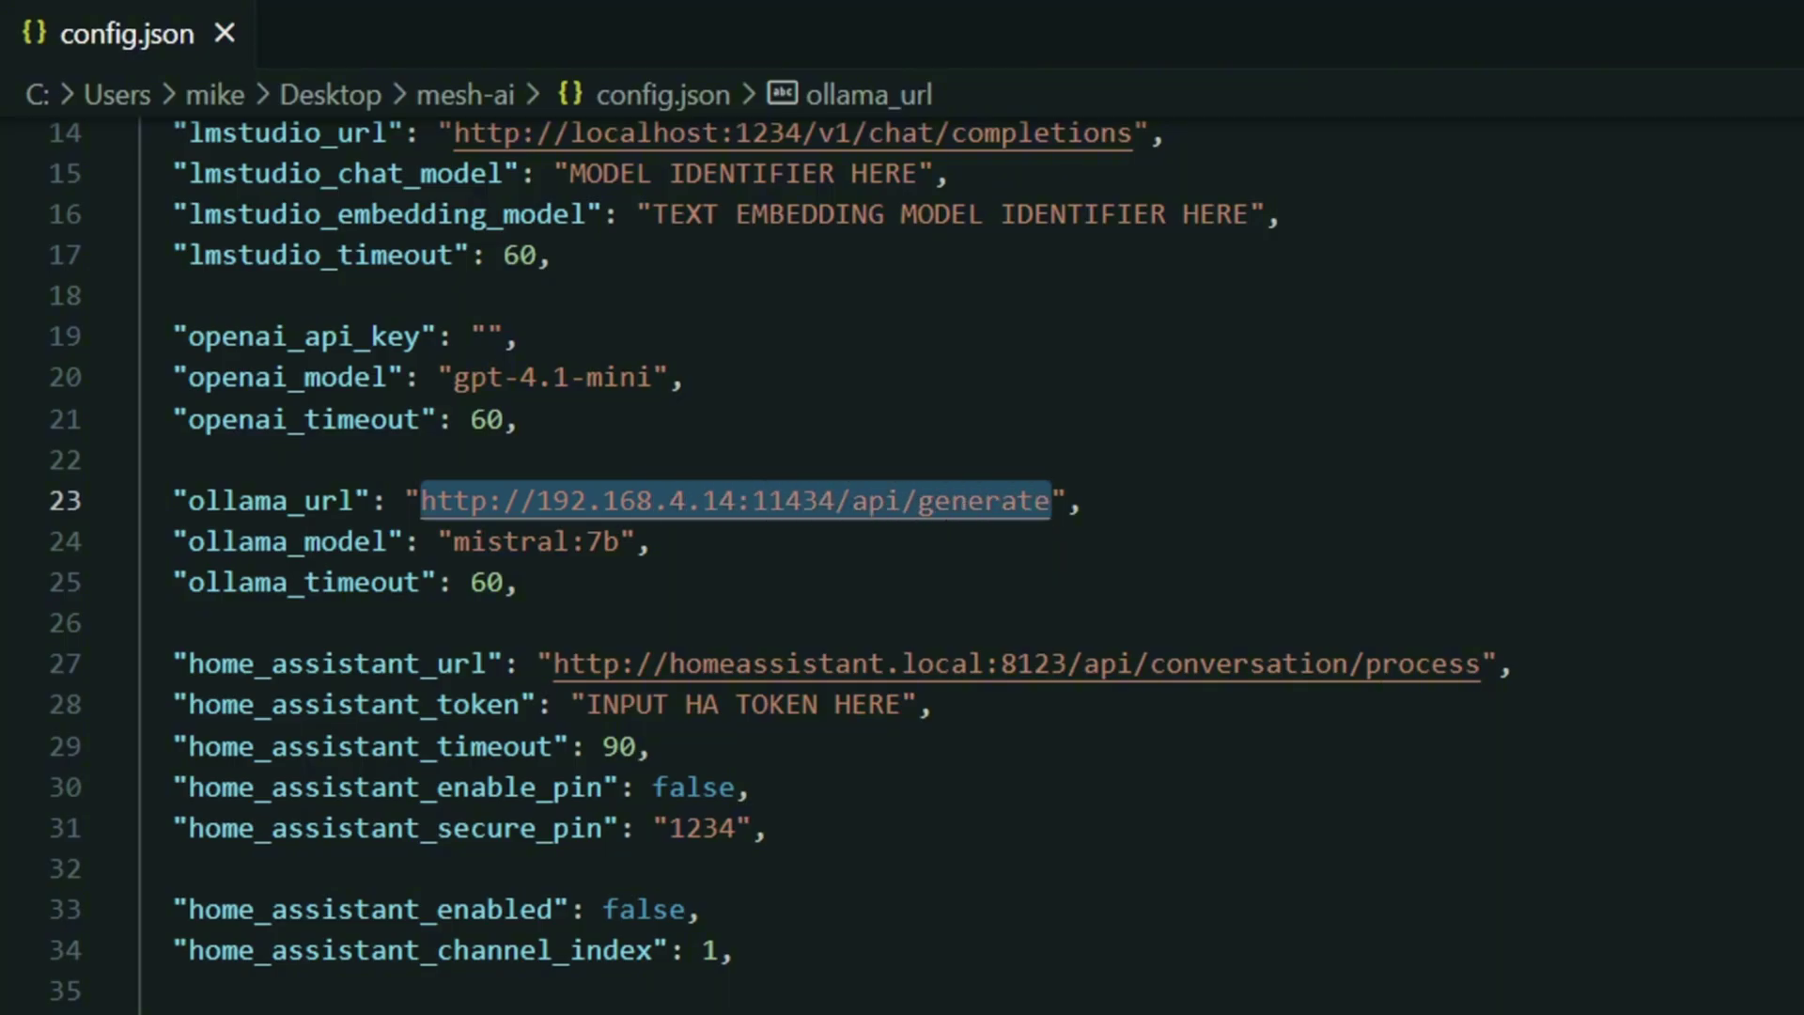
drag(620, 541, 454, 542)
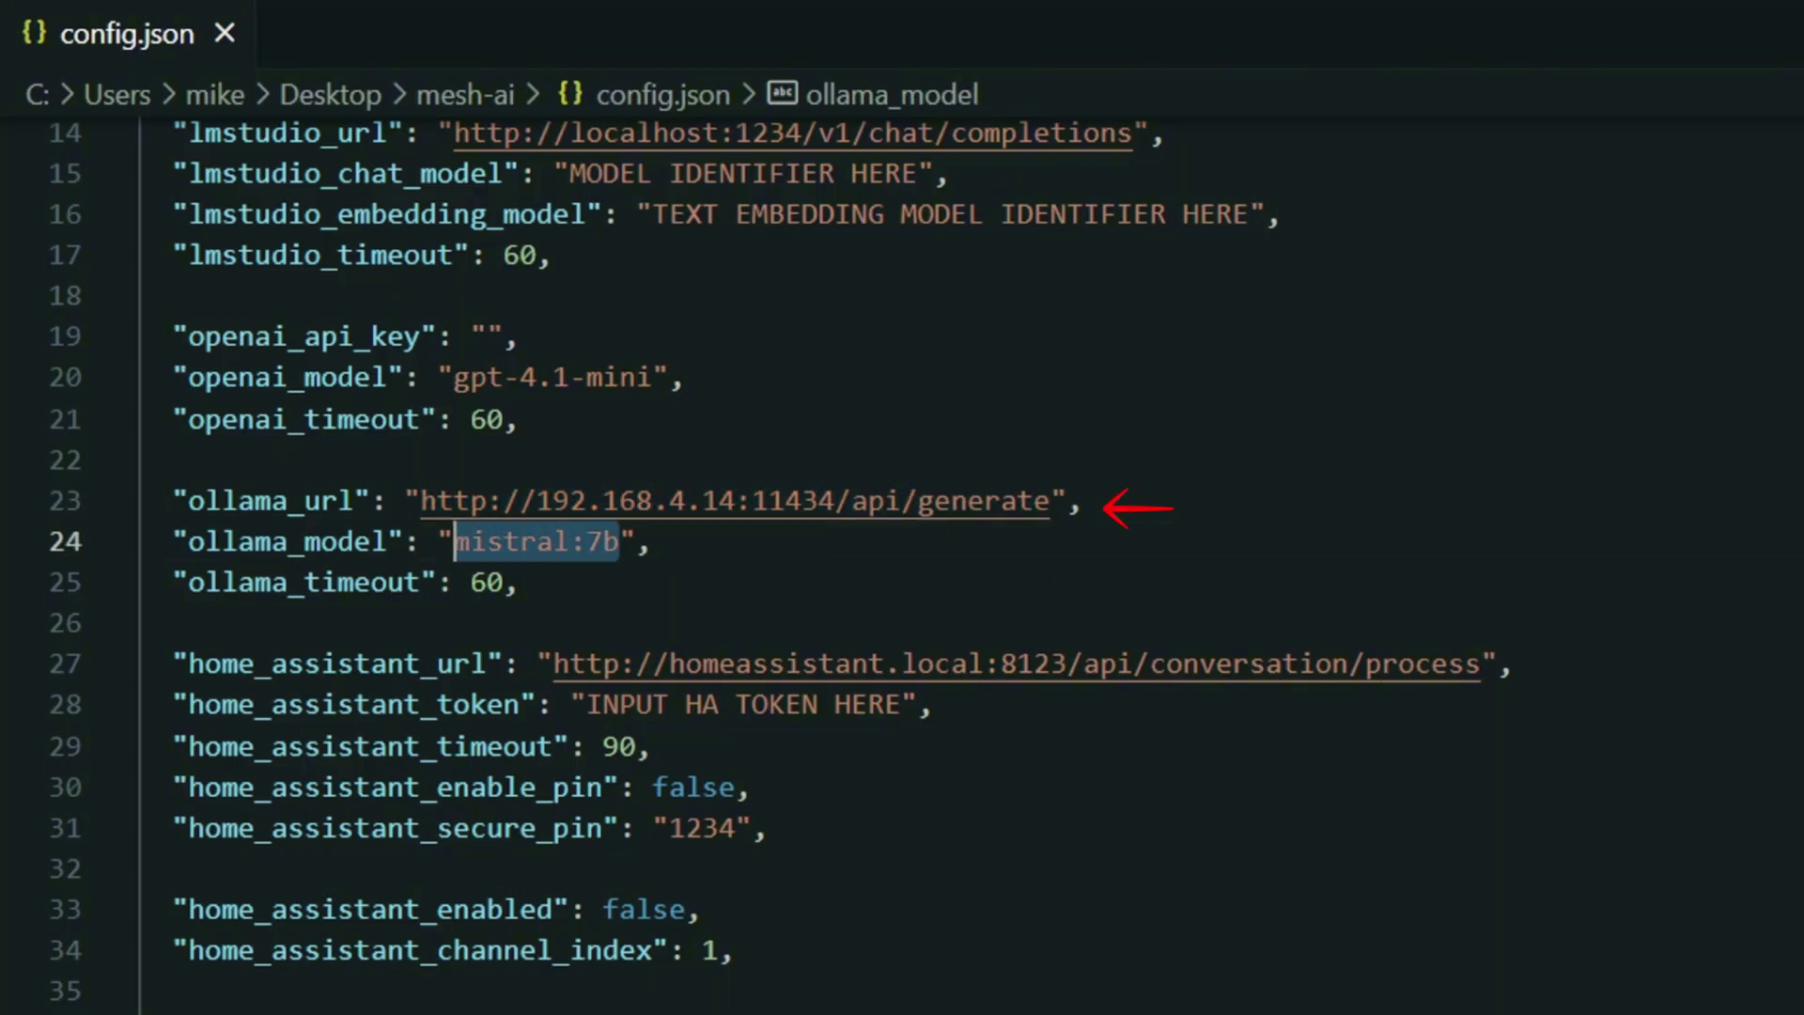
click(655, 541)
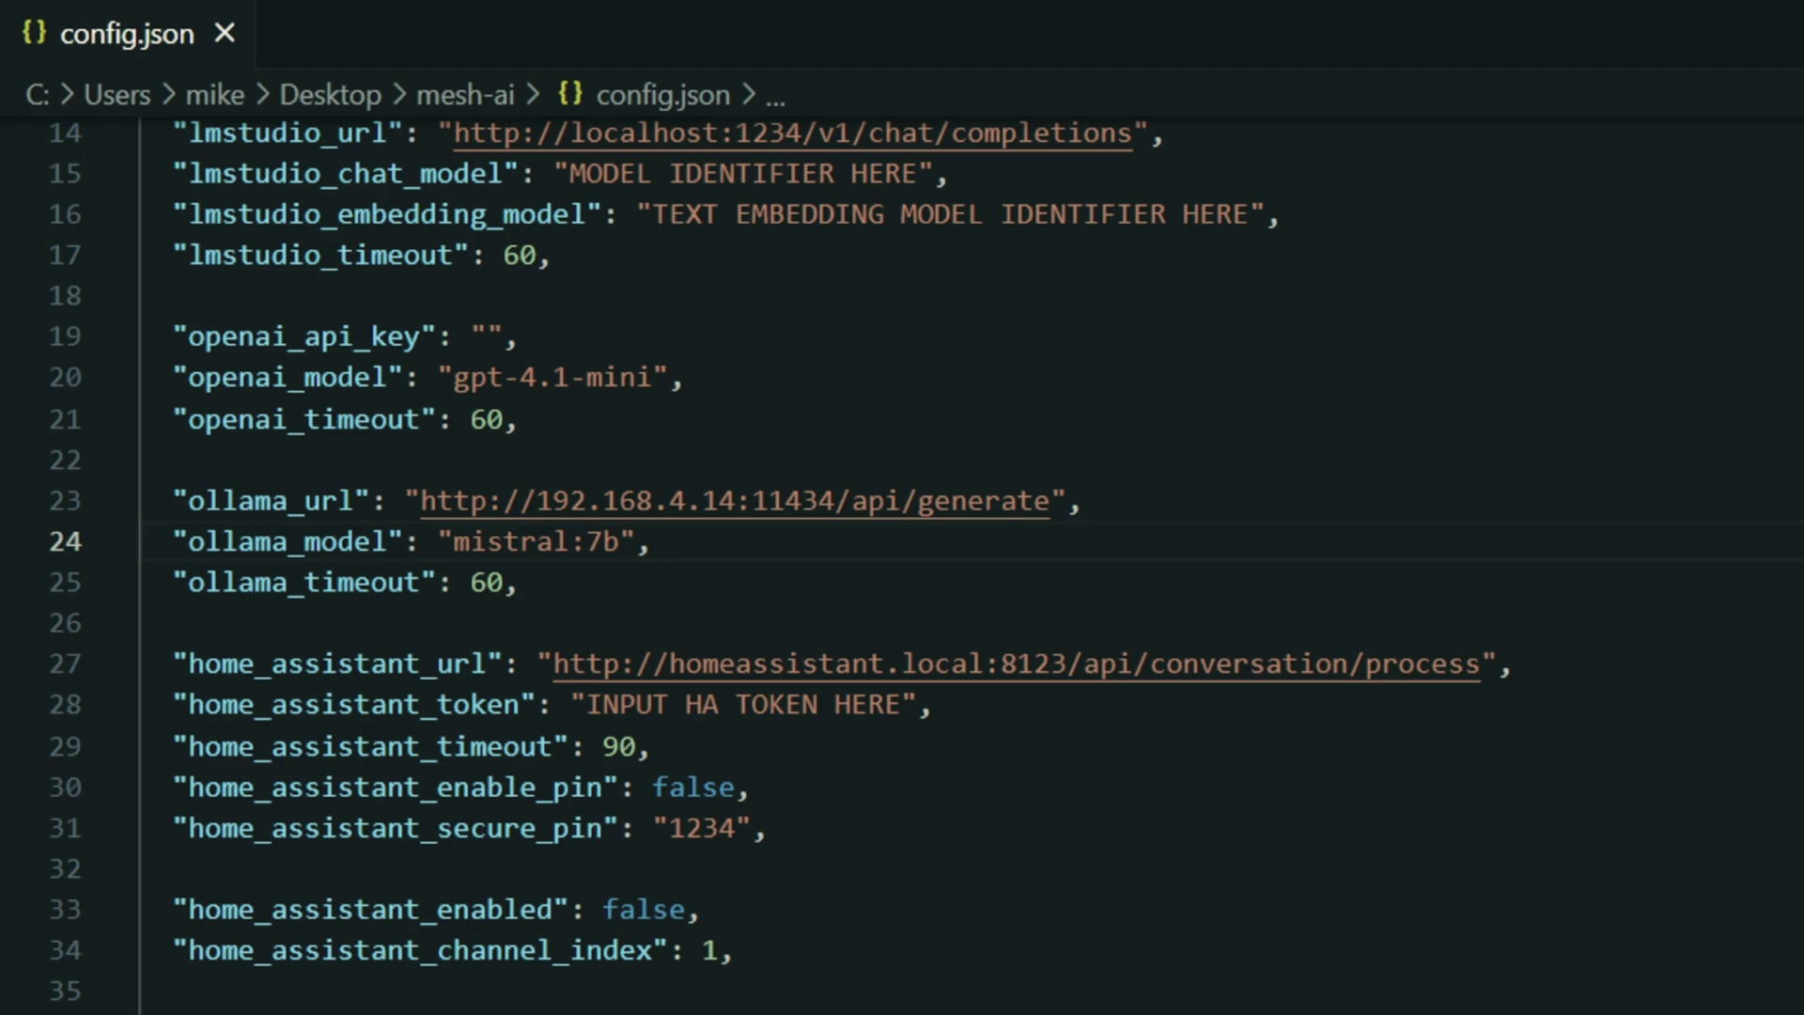
scroll(903, 564, down, 2)
scroll(902, 564, up, 1)
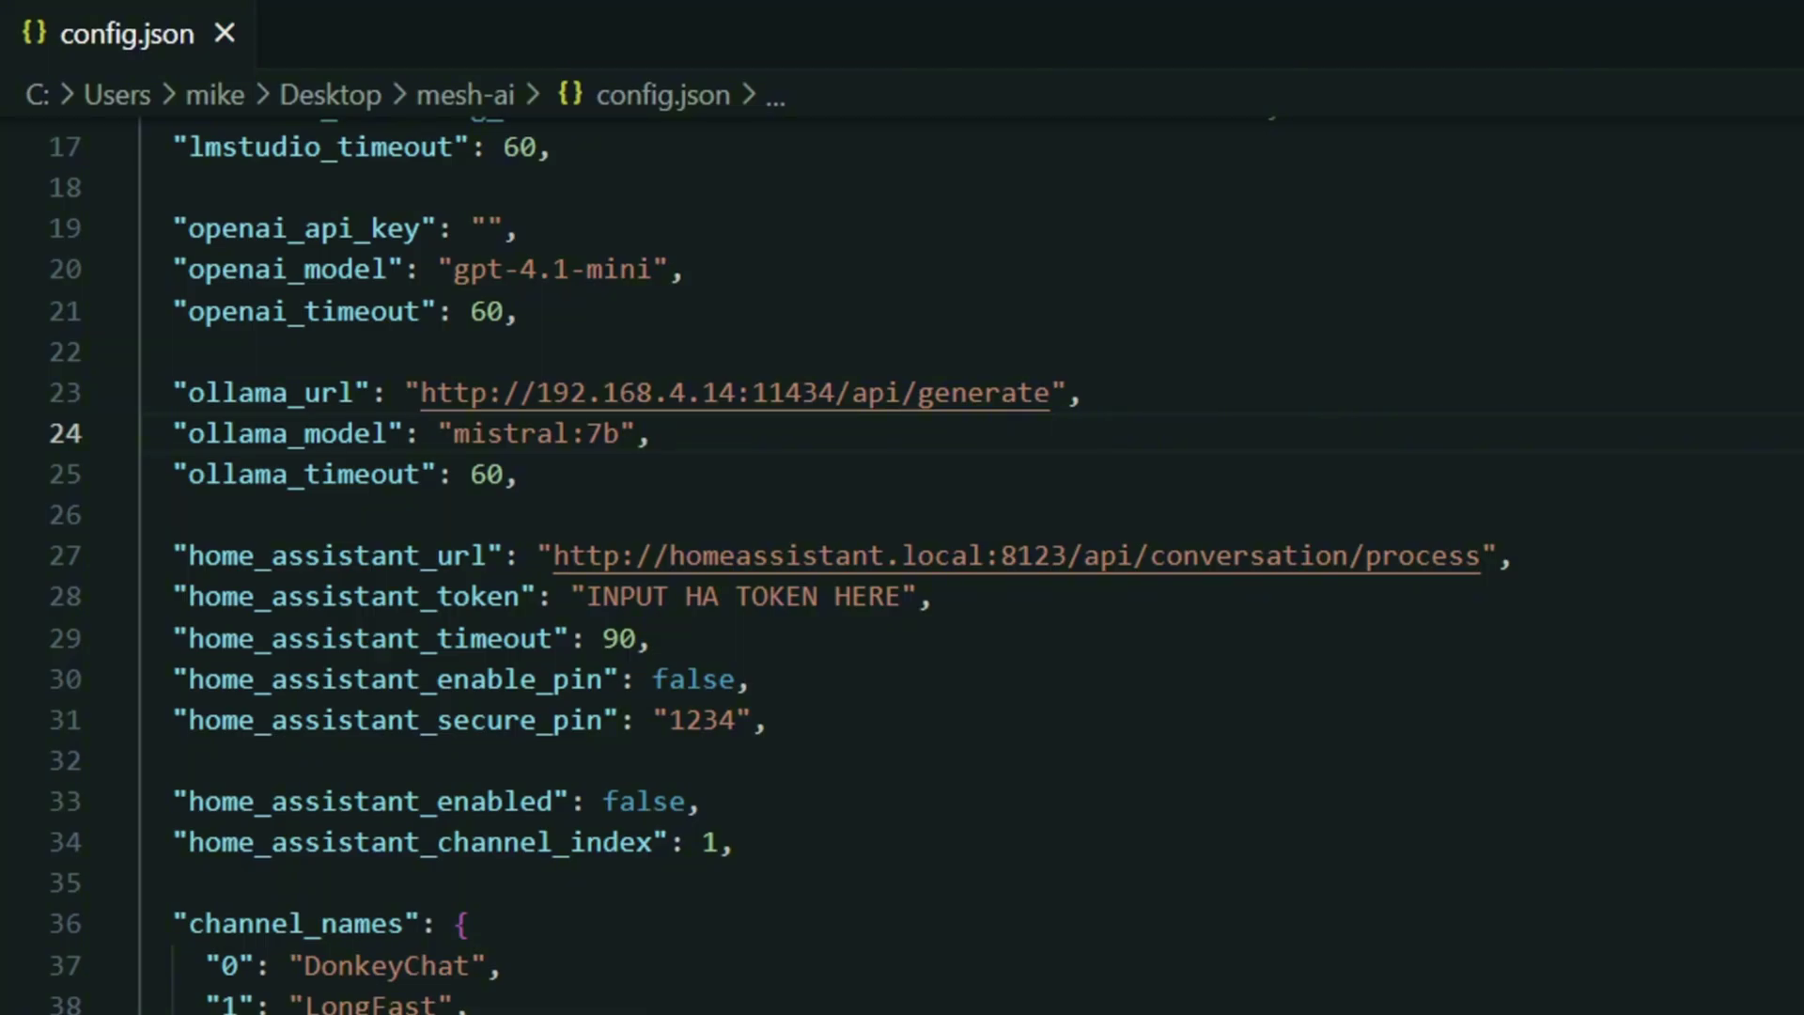
scroll(846, 564, down, 4)
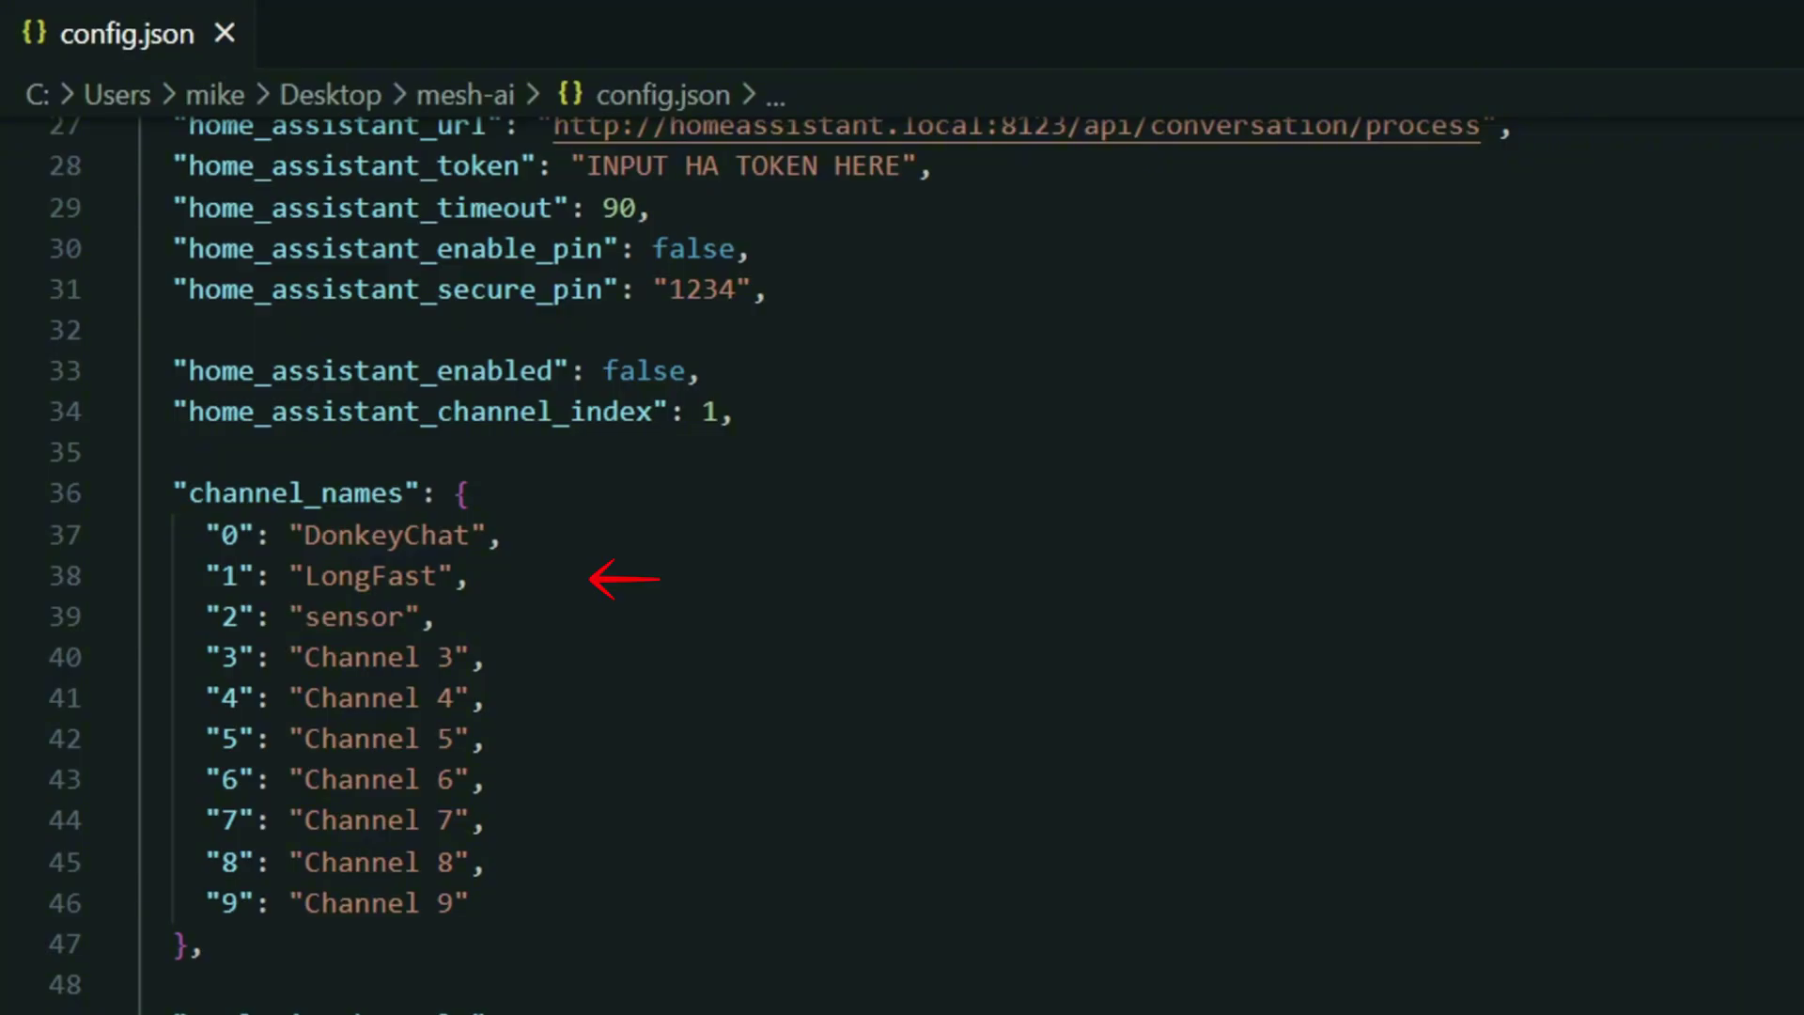
scroll(902, 564, down, 6)
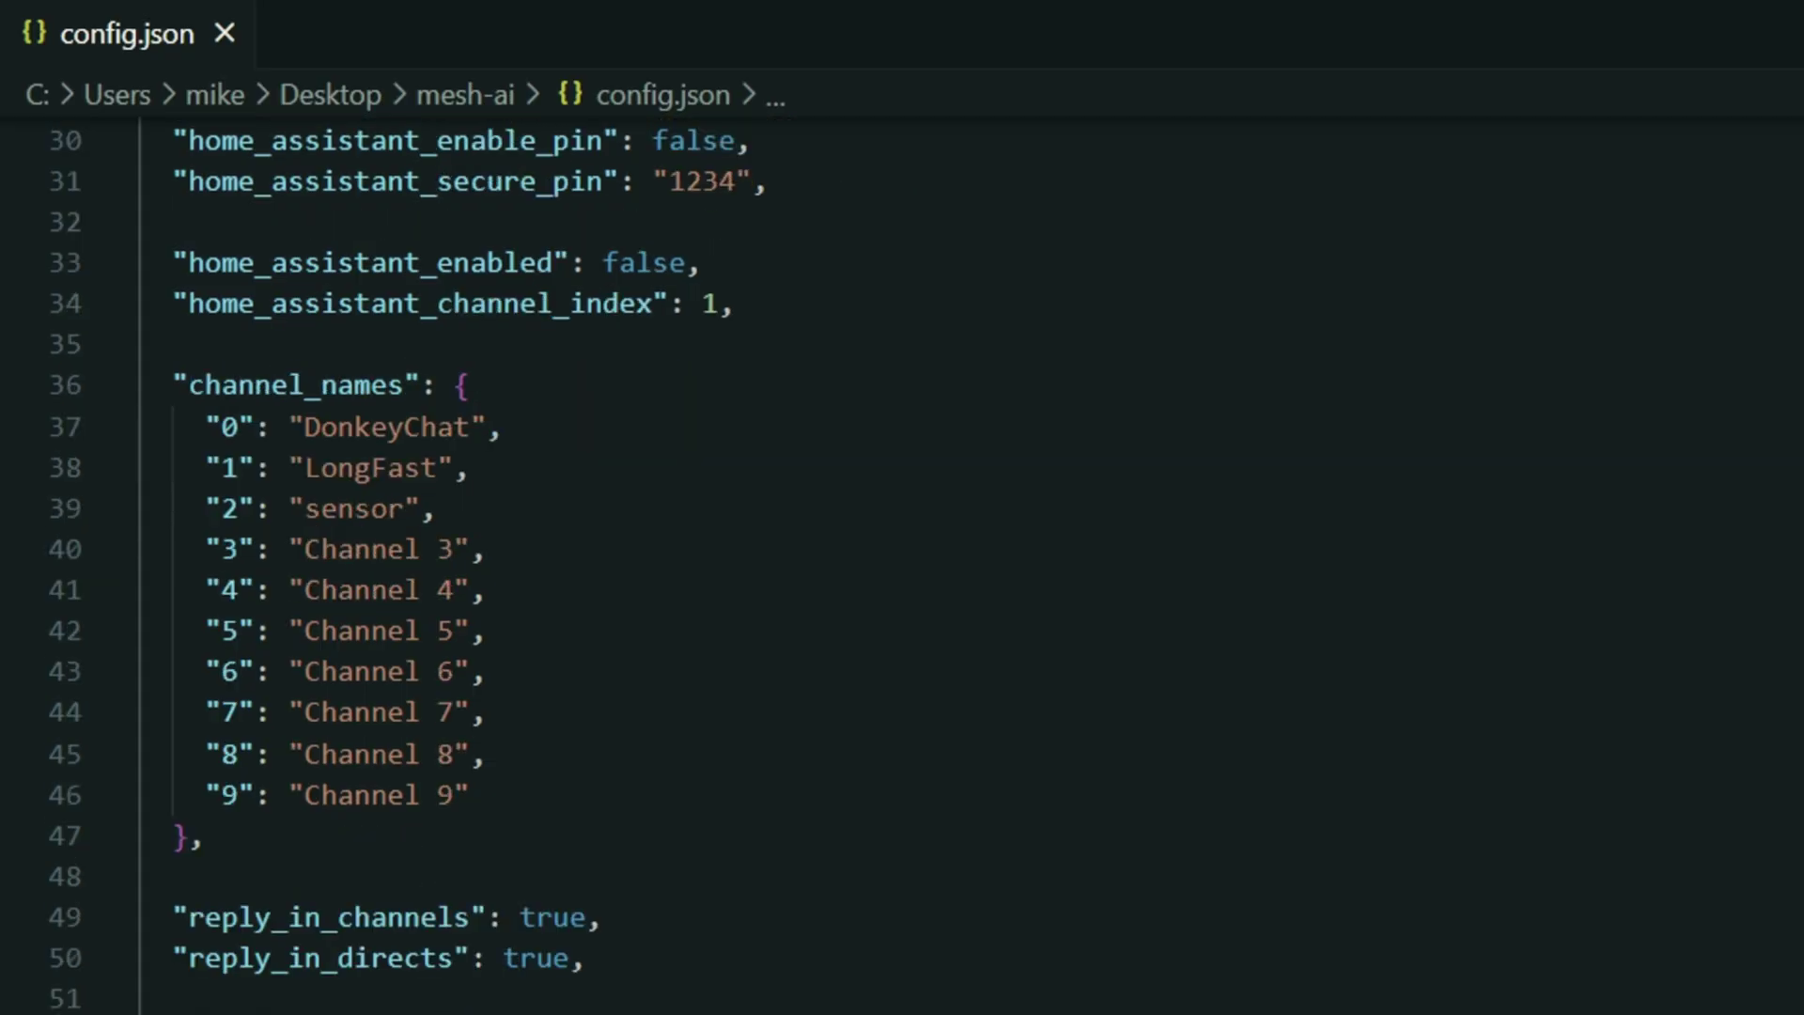
scroll(903, 564, down, 3)
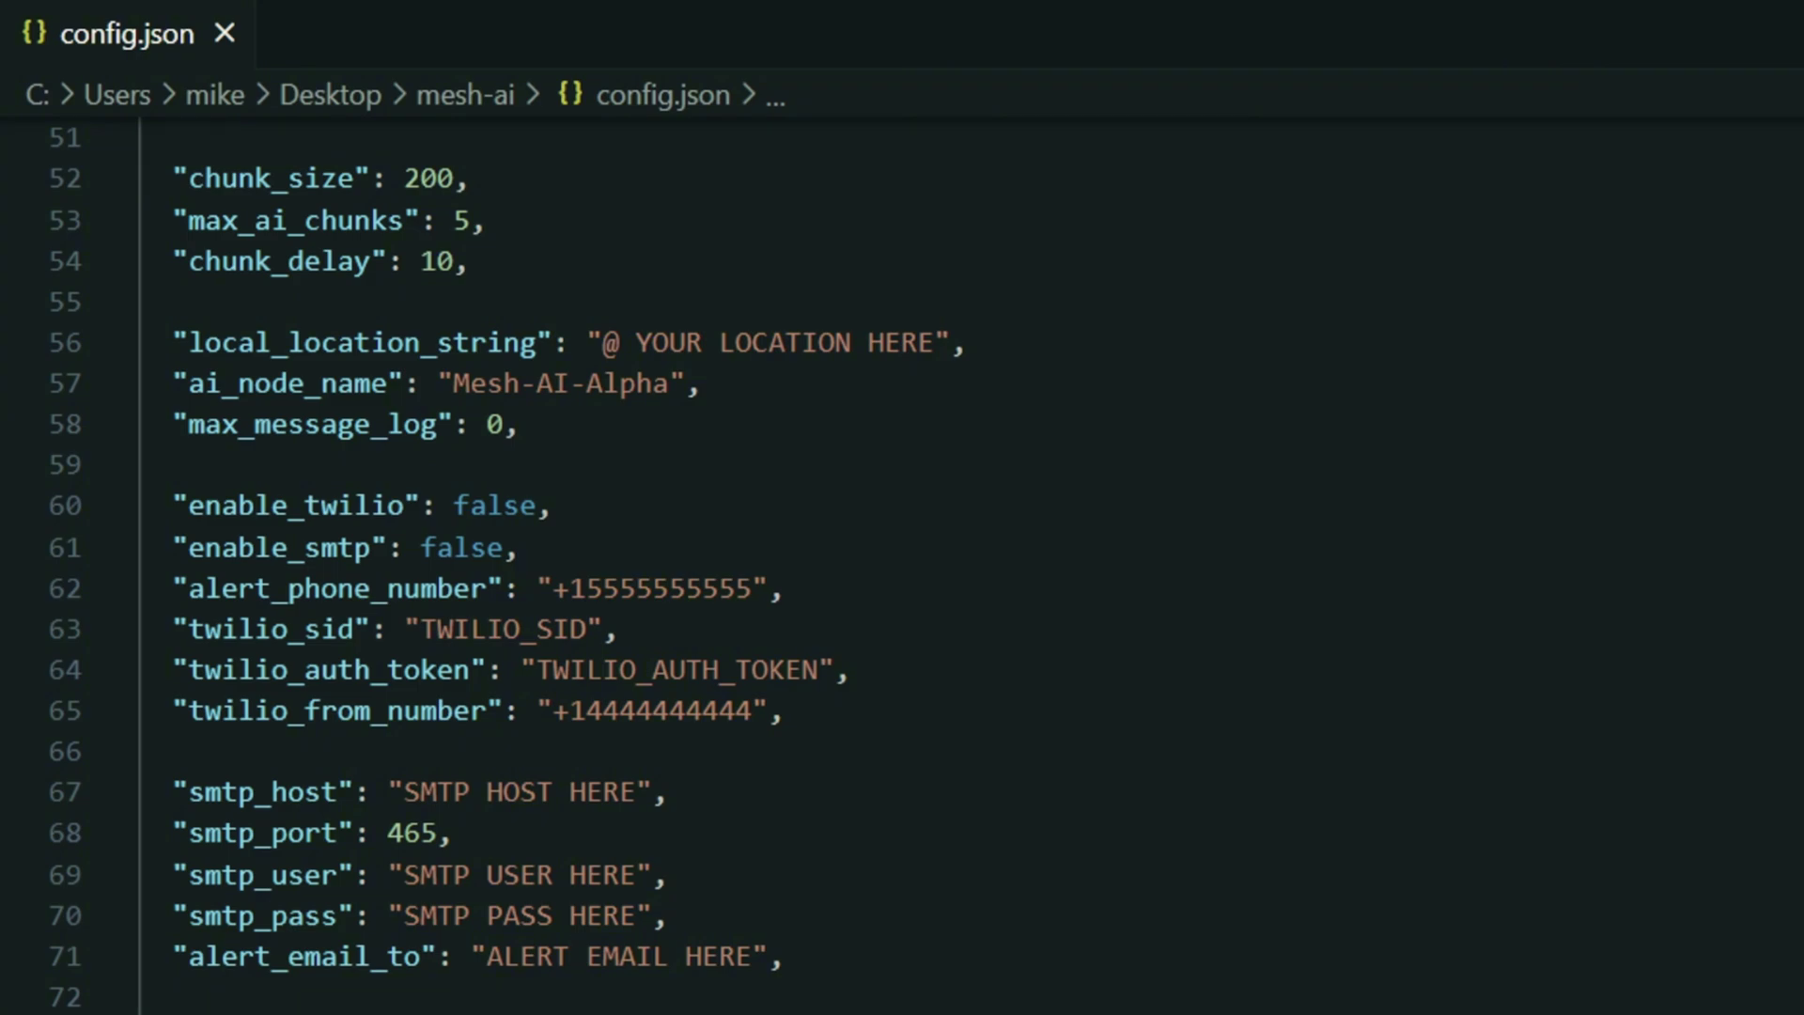
scroll(902, 563, down, 1)
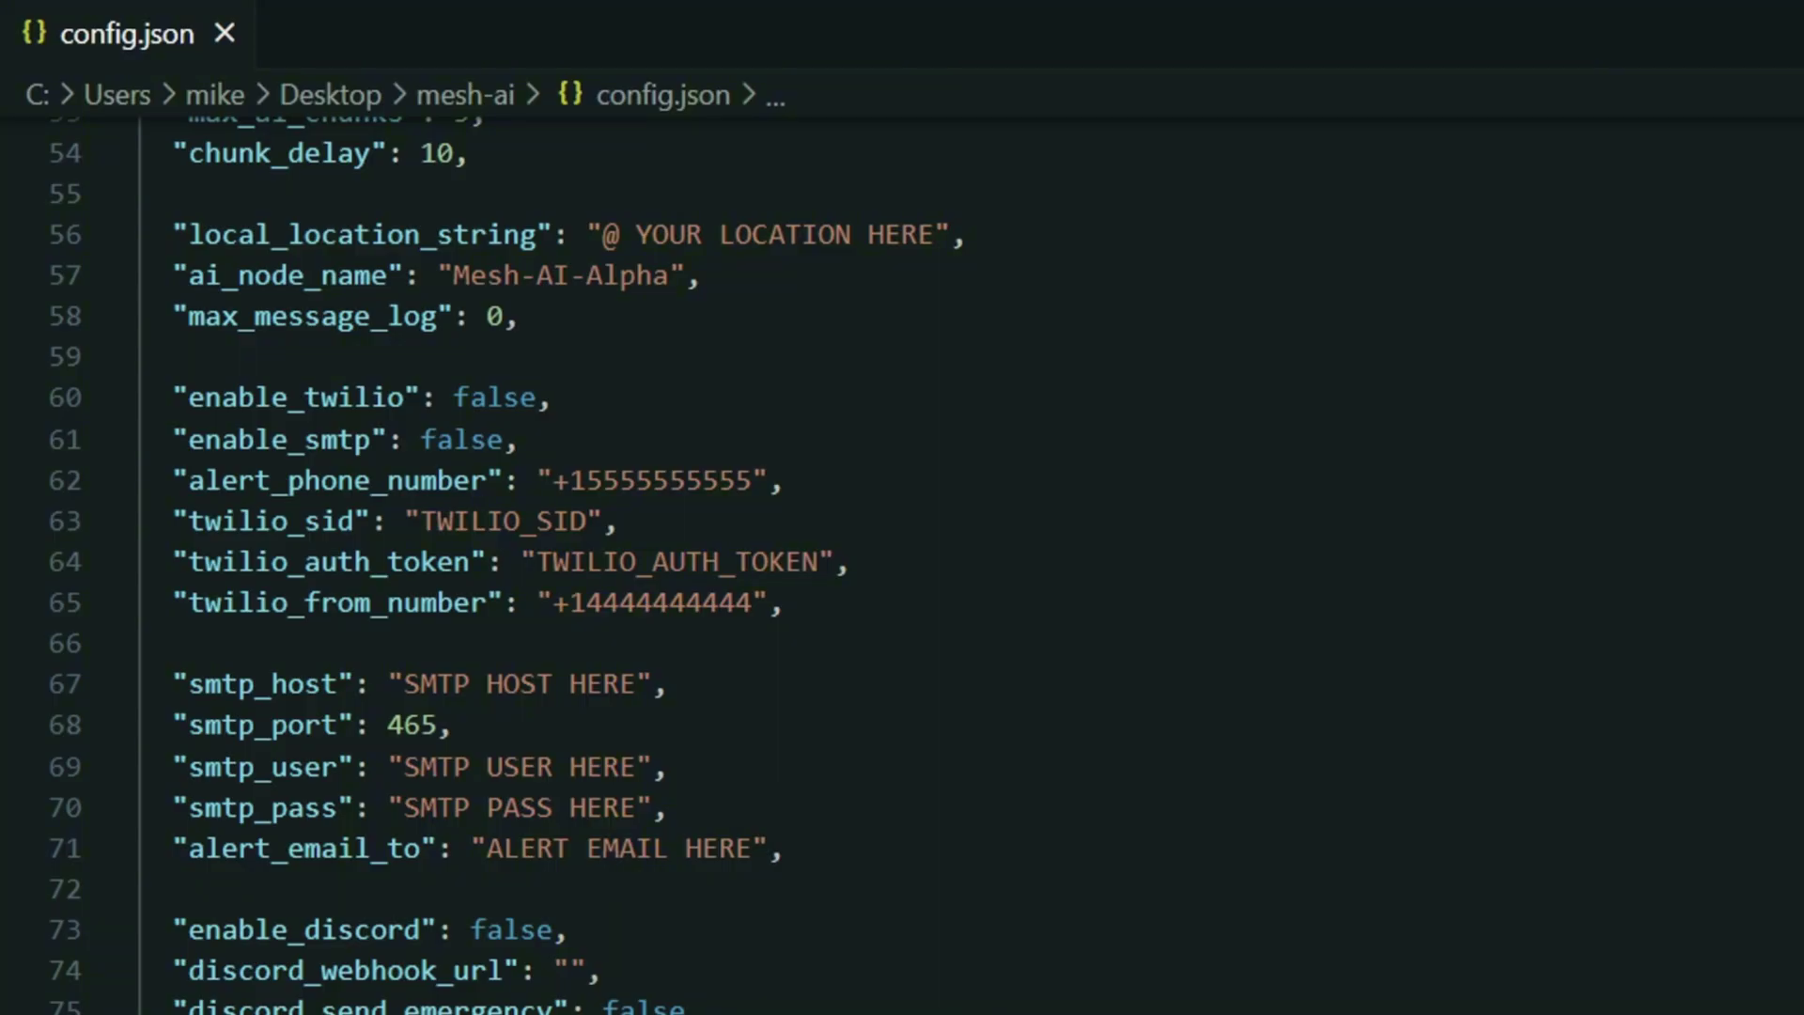
scroll(902, 564, up, 9)
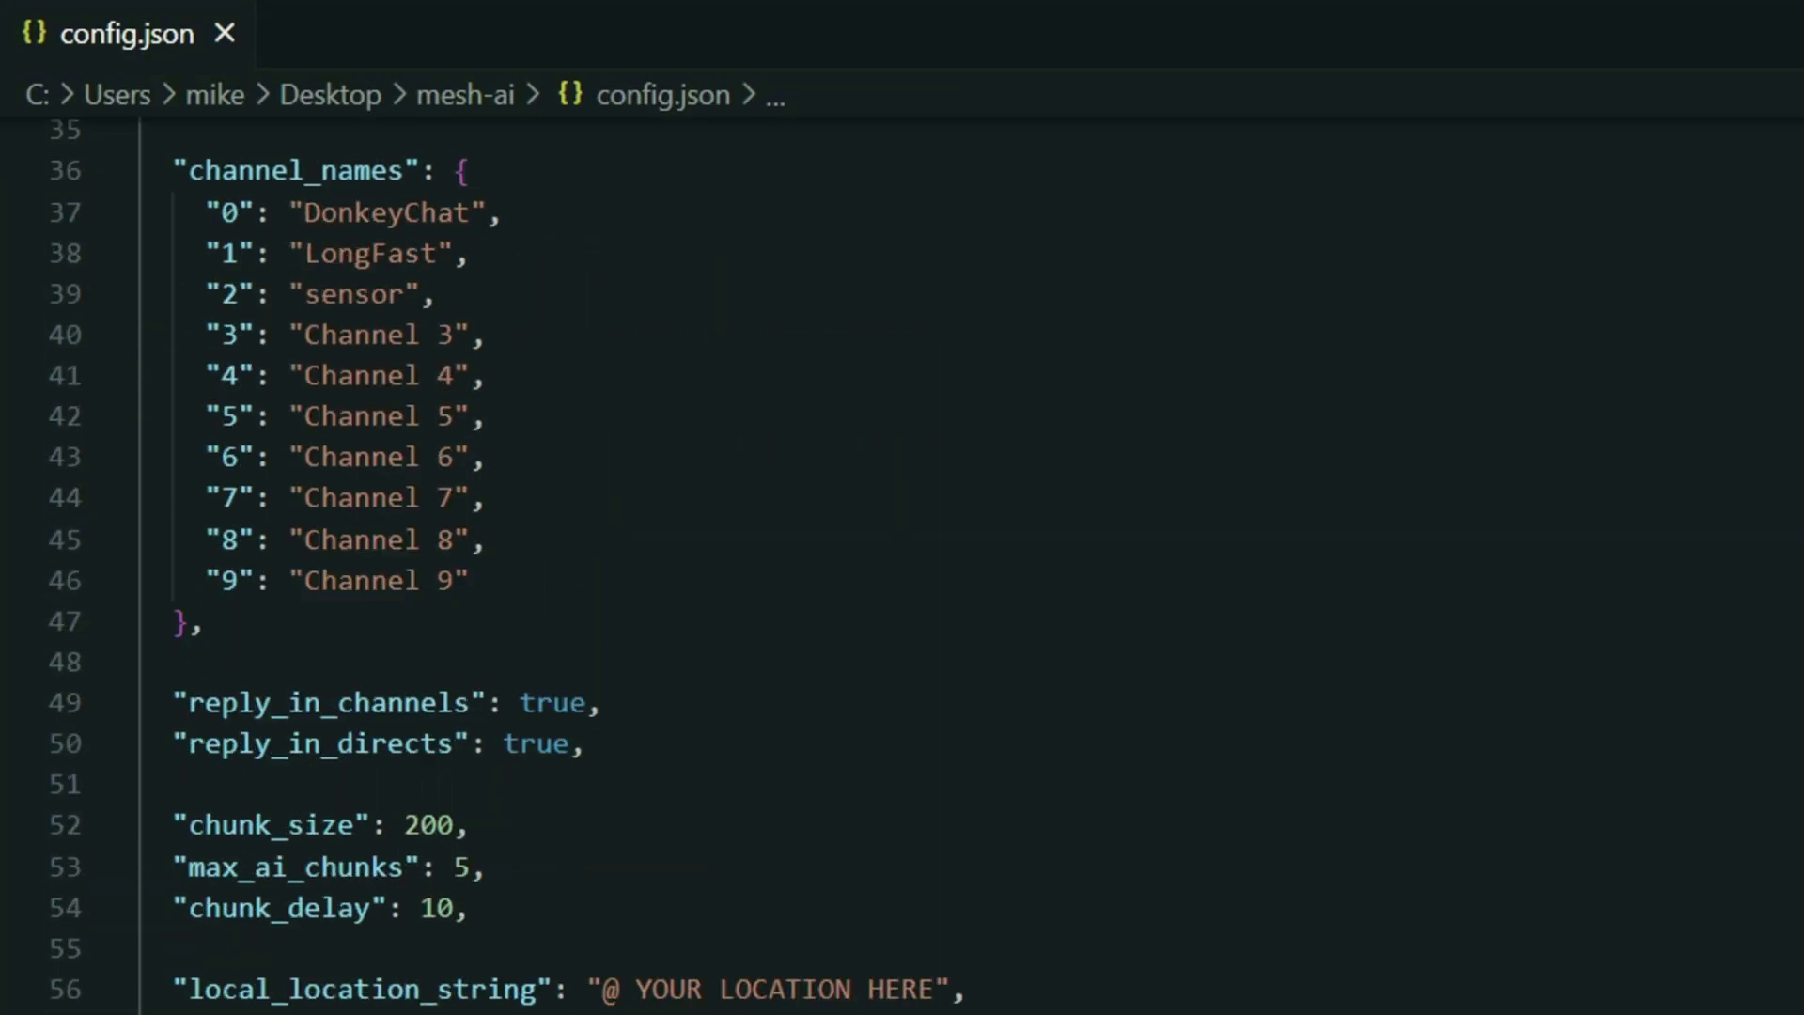
scroll(902, 564, up, 3)
scroll(902, 564, up, 6)
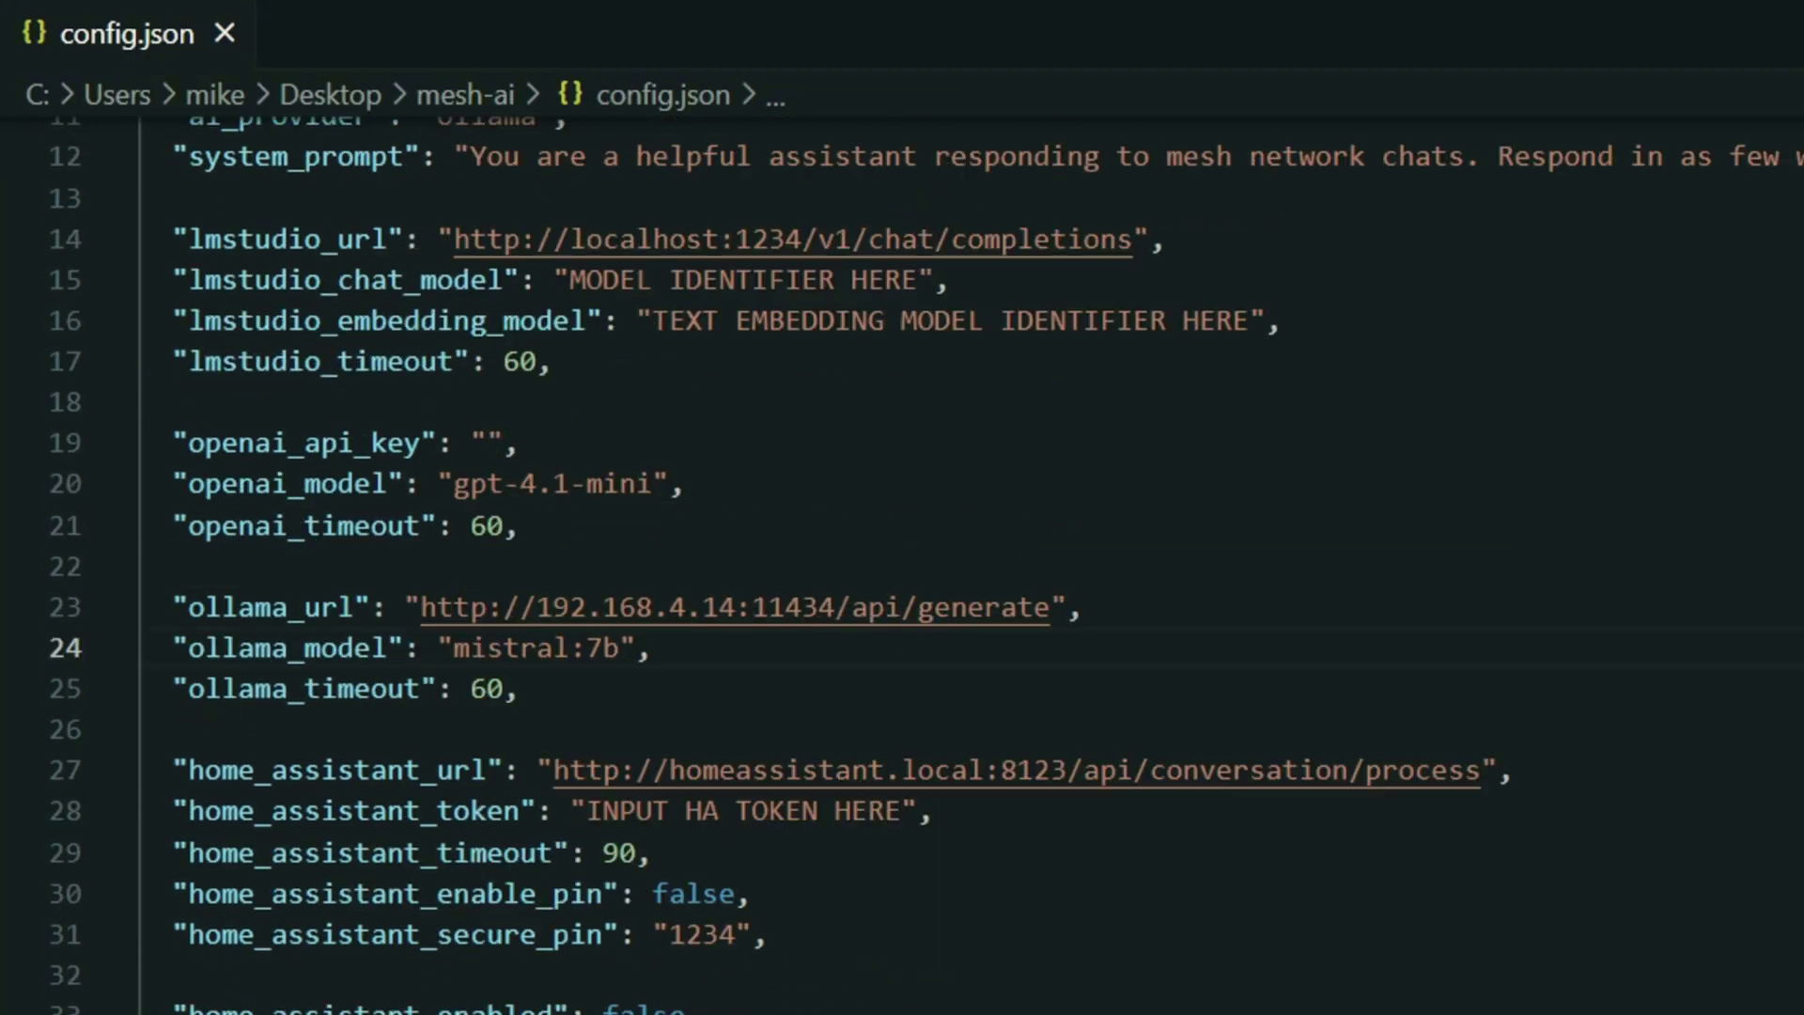
scroll(902, 564, up, 1)
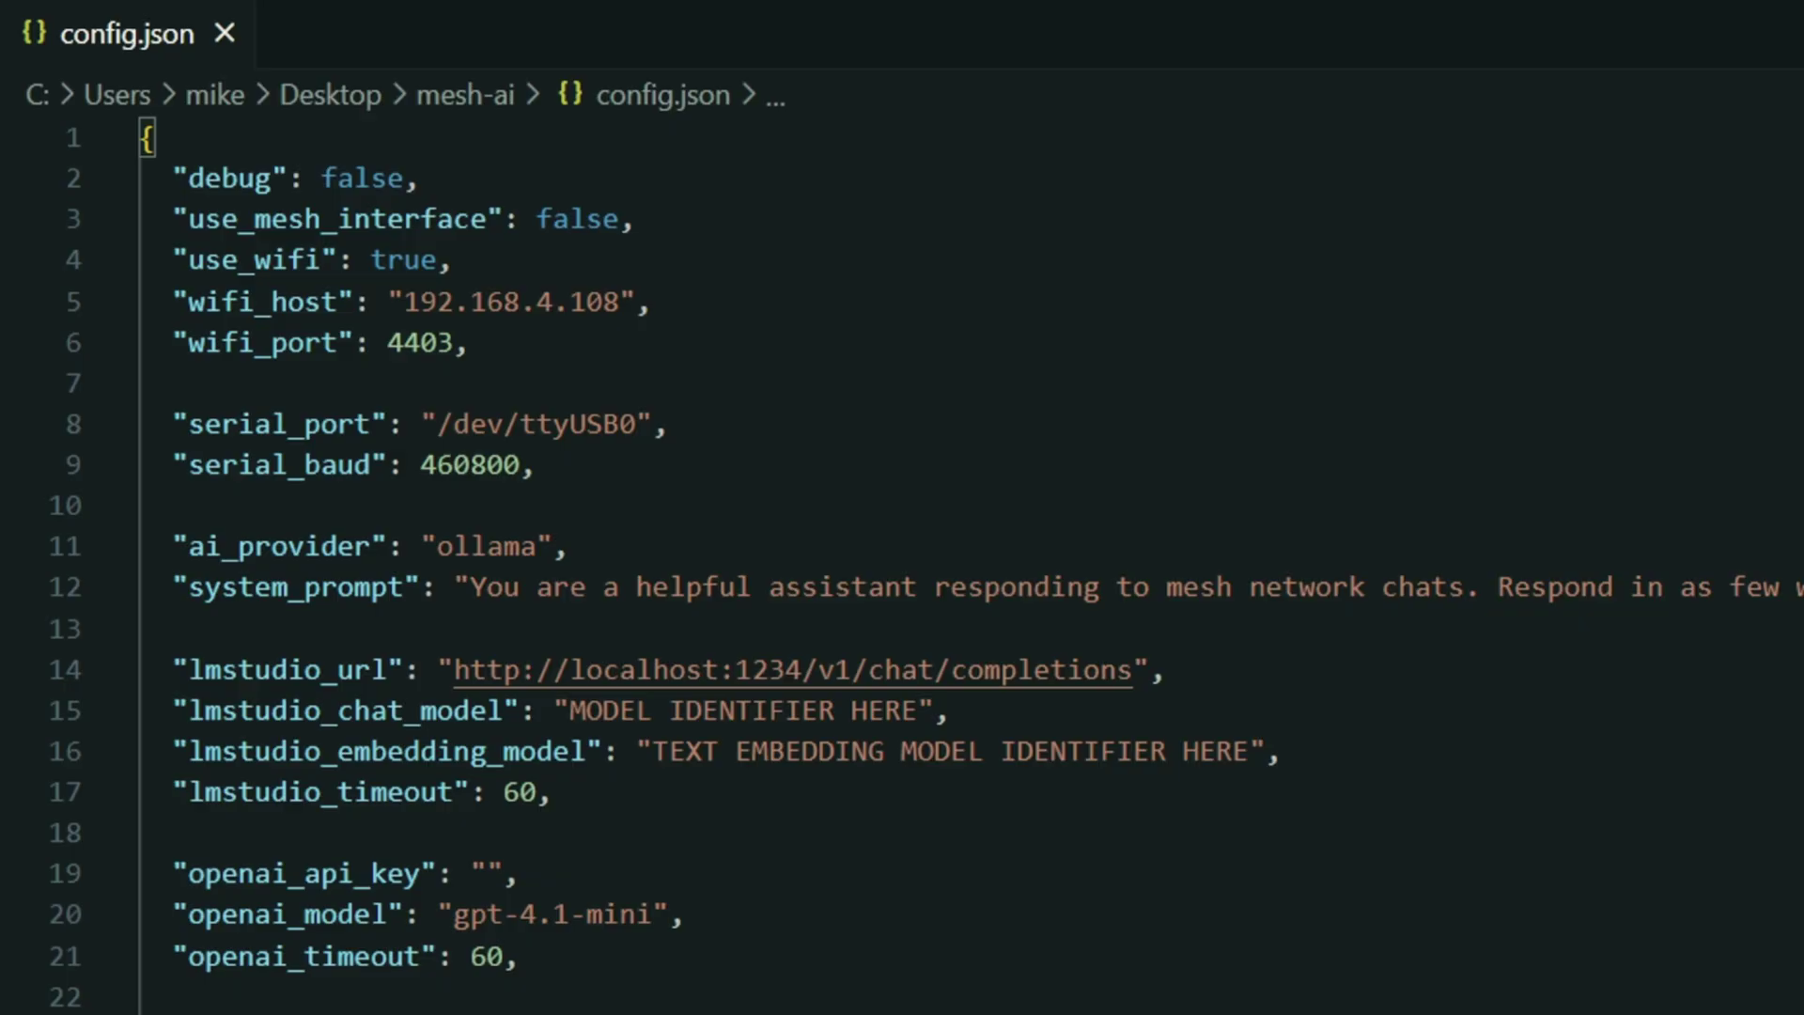
scroll(902, 564, down, 2)
scroll(902, 564, up, 2)
Save As config.json into the mesh-ai folder, replacing the existing file
click(32, 1)
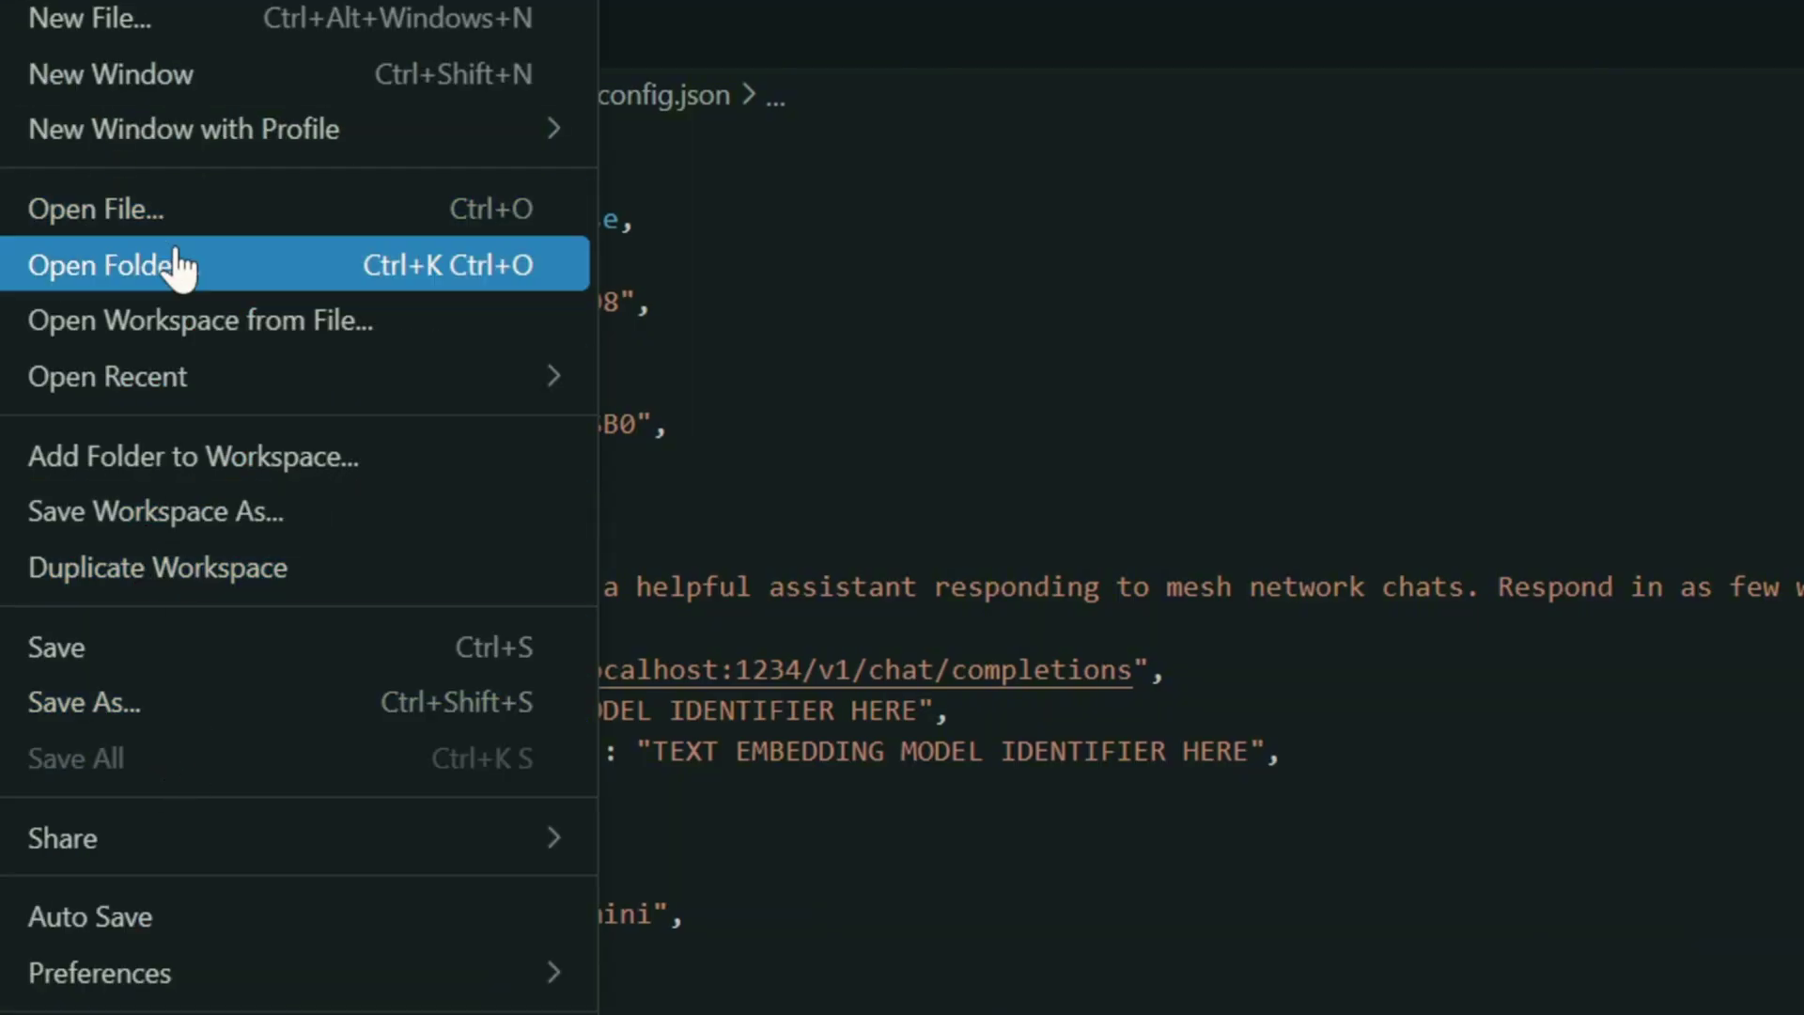
key(Escape)
click(32, 2)
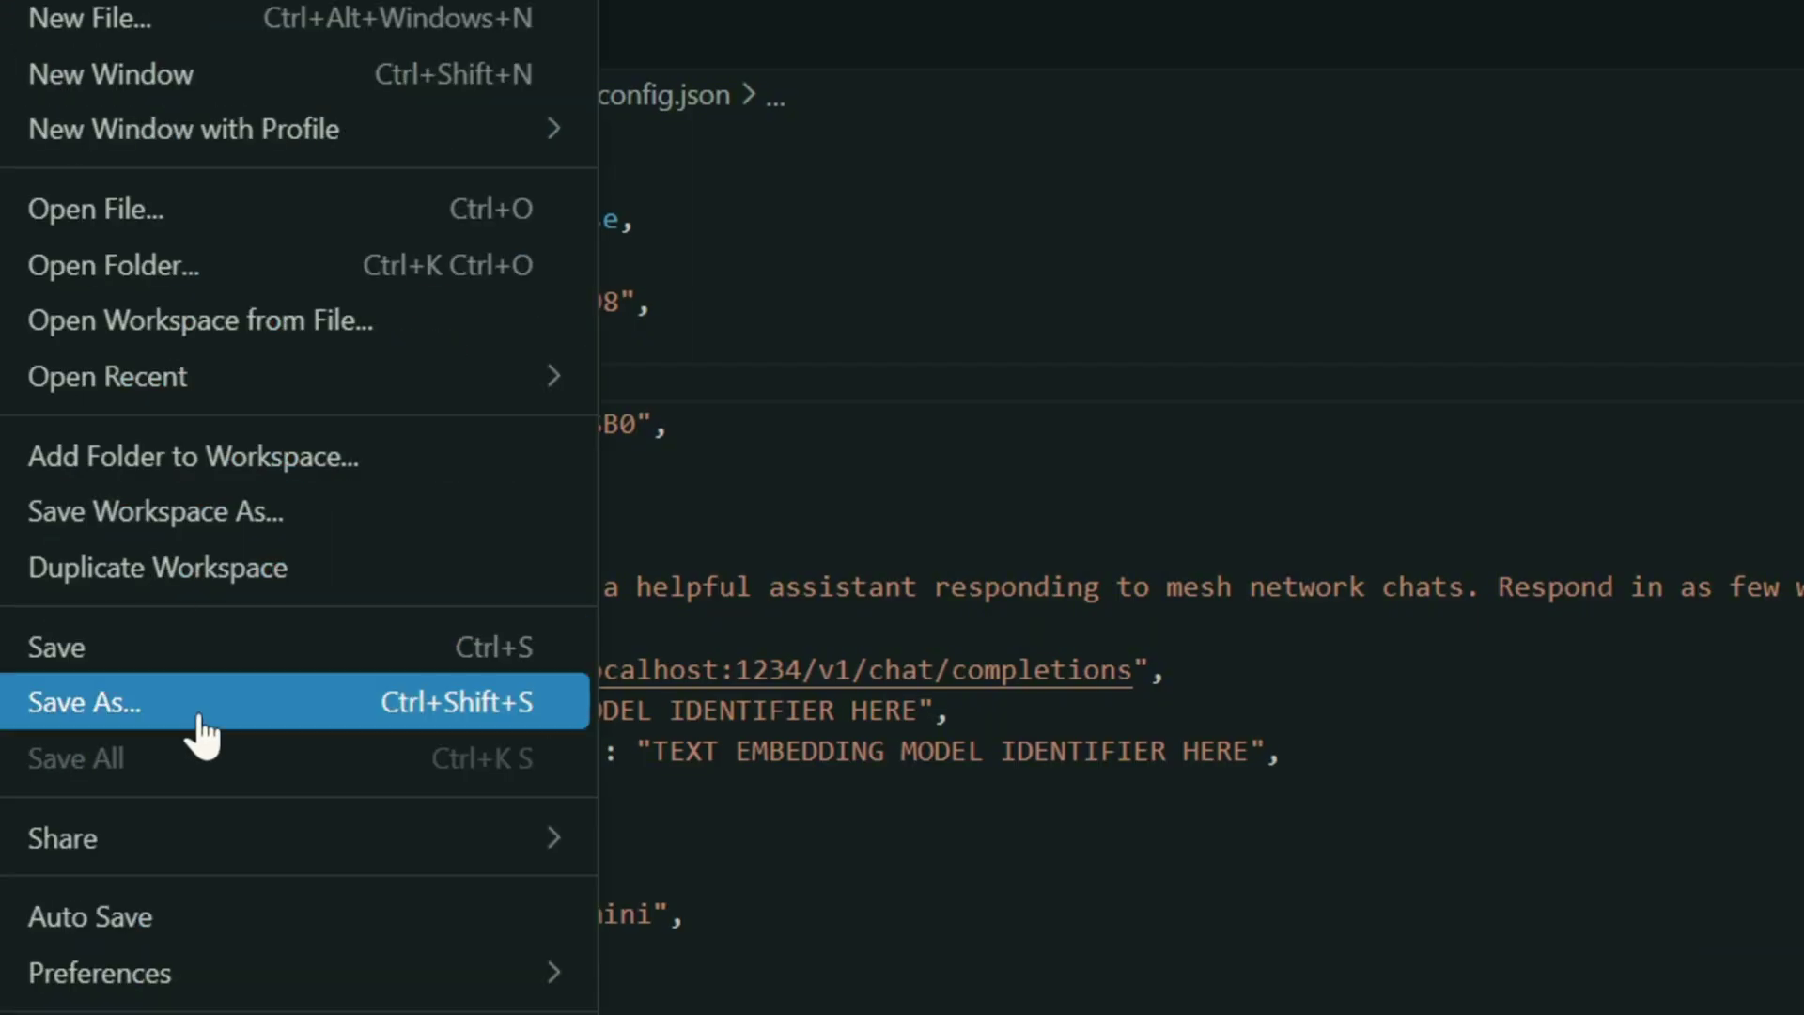
click(188, 701)
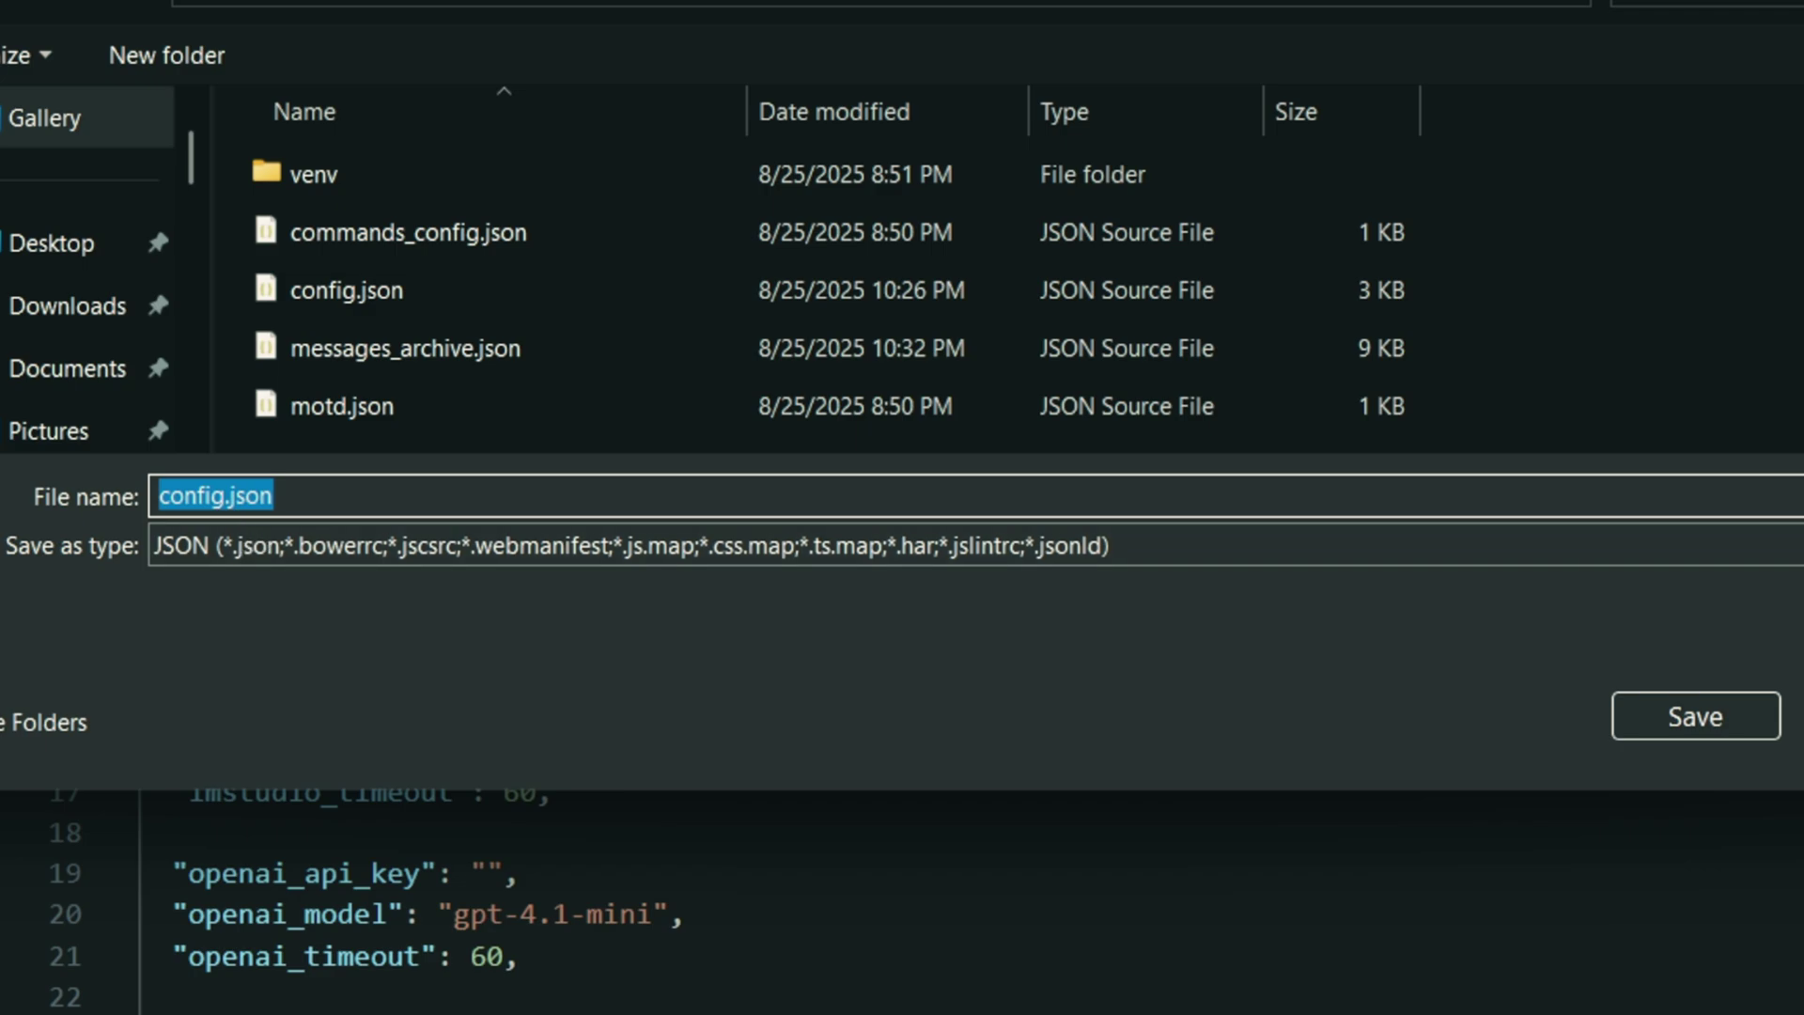
click(1692, 718)
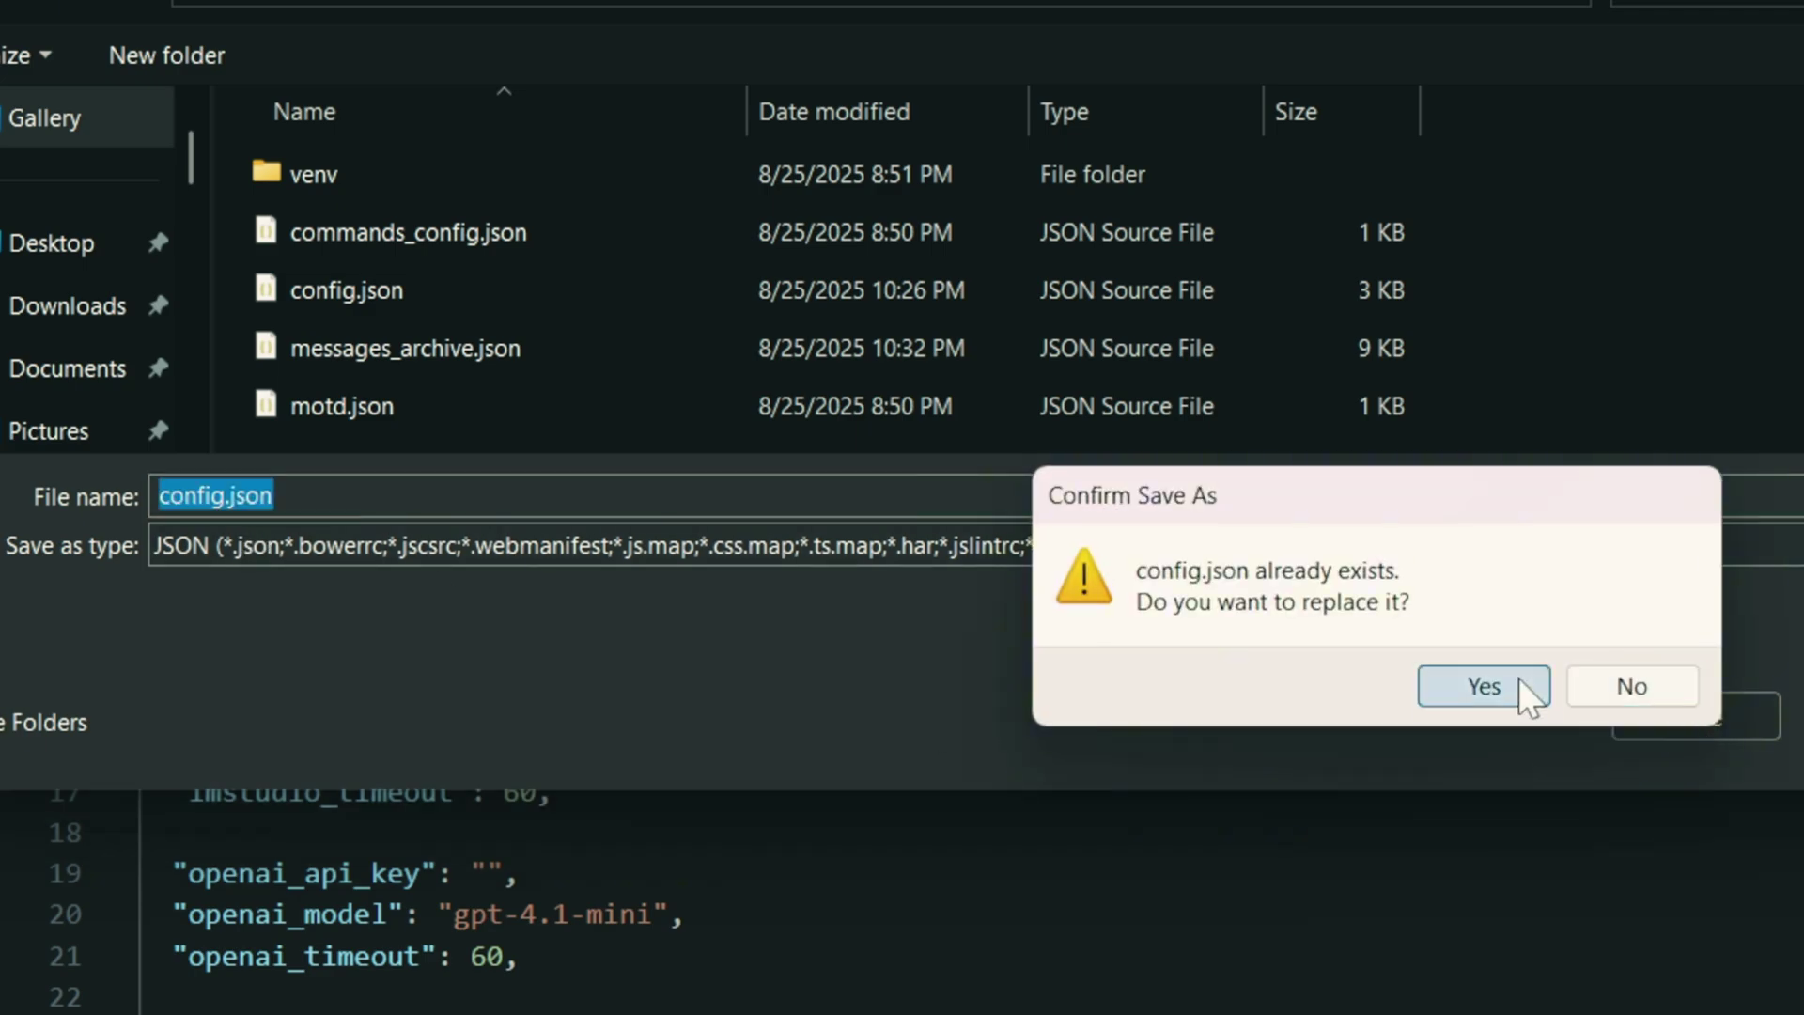
click(1494, 684)
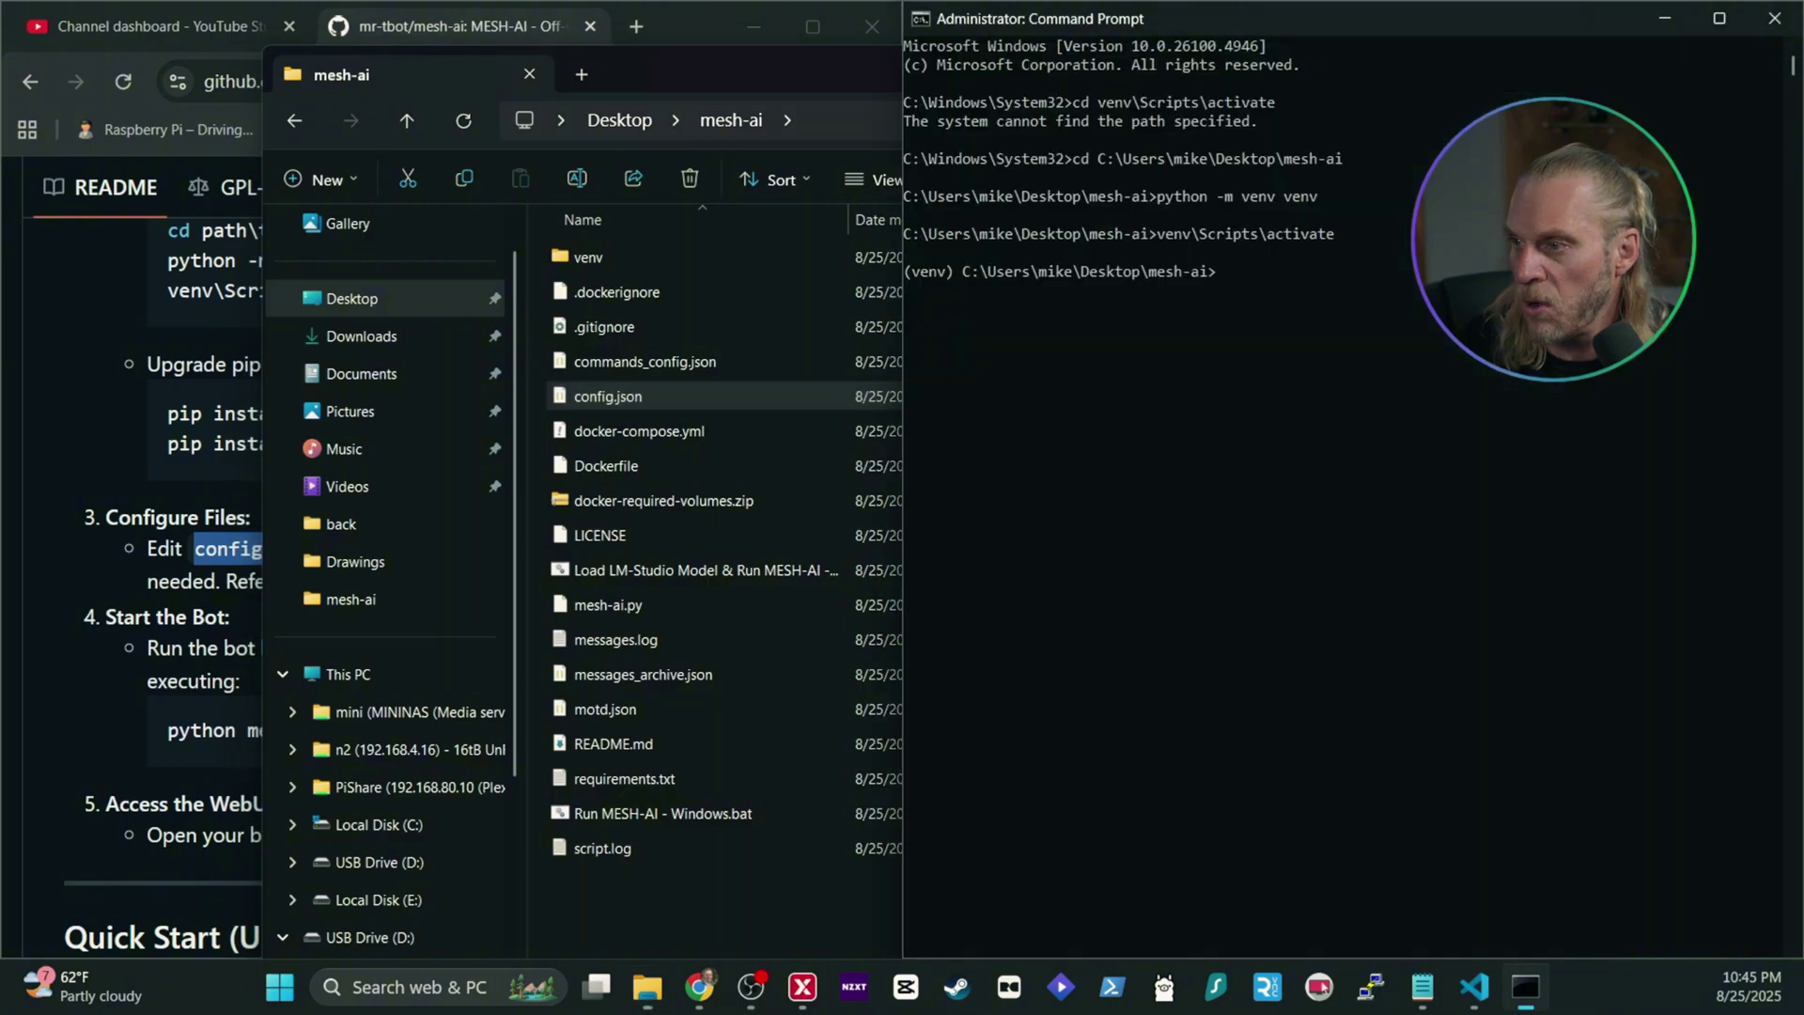
Copy the 'python mesh-ai.py' command from the MESH-AI README
click(707, 27)
scroll(513, 525, down, 1)
drag(387, 609, 178, 603)
right_click(206, 601)
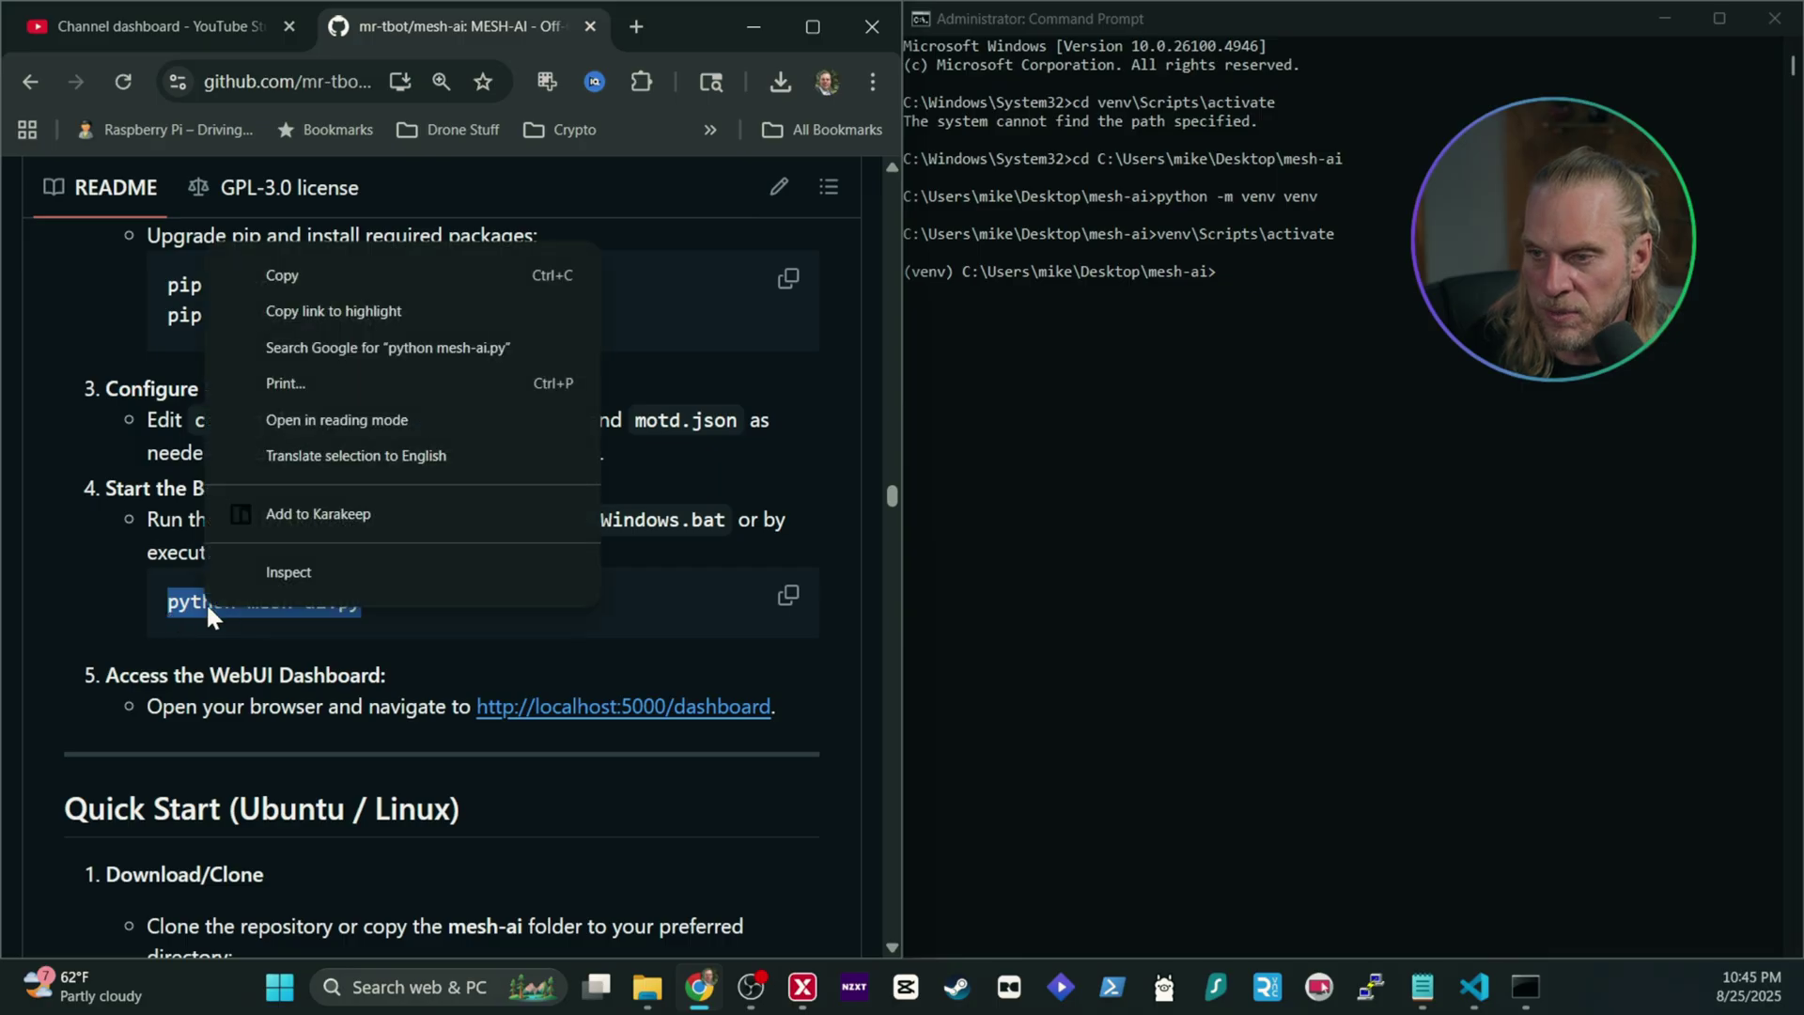
click(297, 288)
Paste 'python mesh-ai.py' into the venv Command Prompt and run it
click(1090, 324)
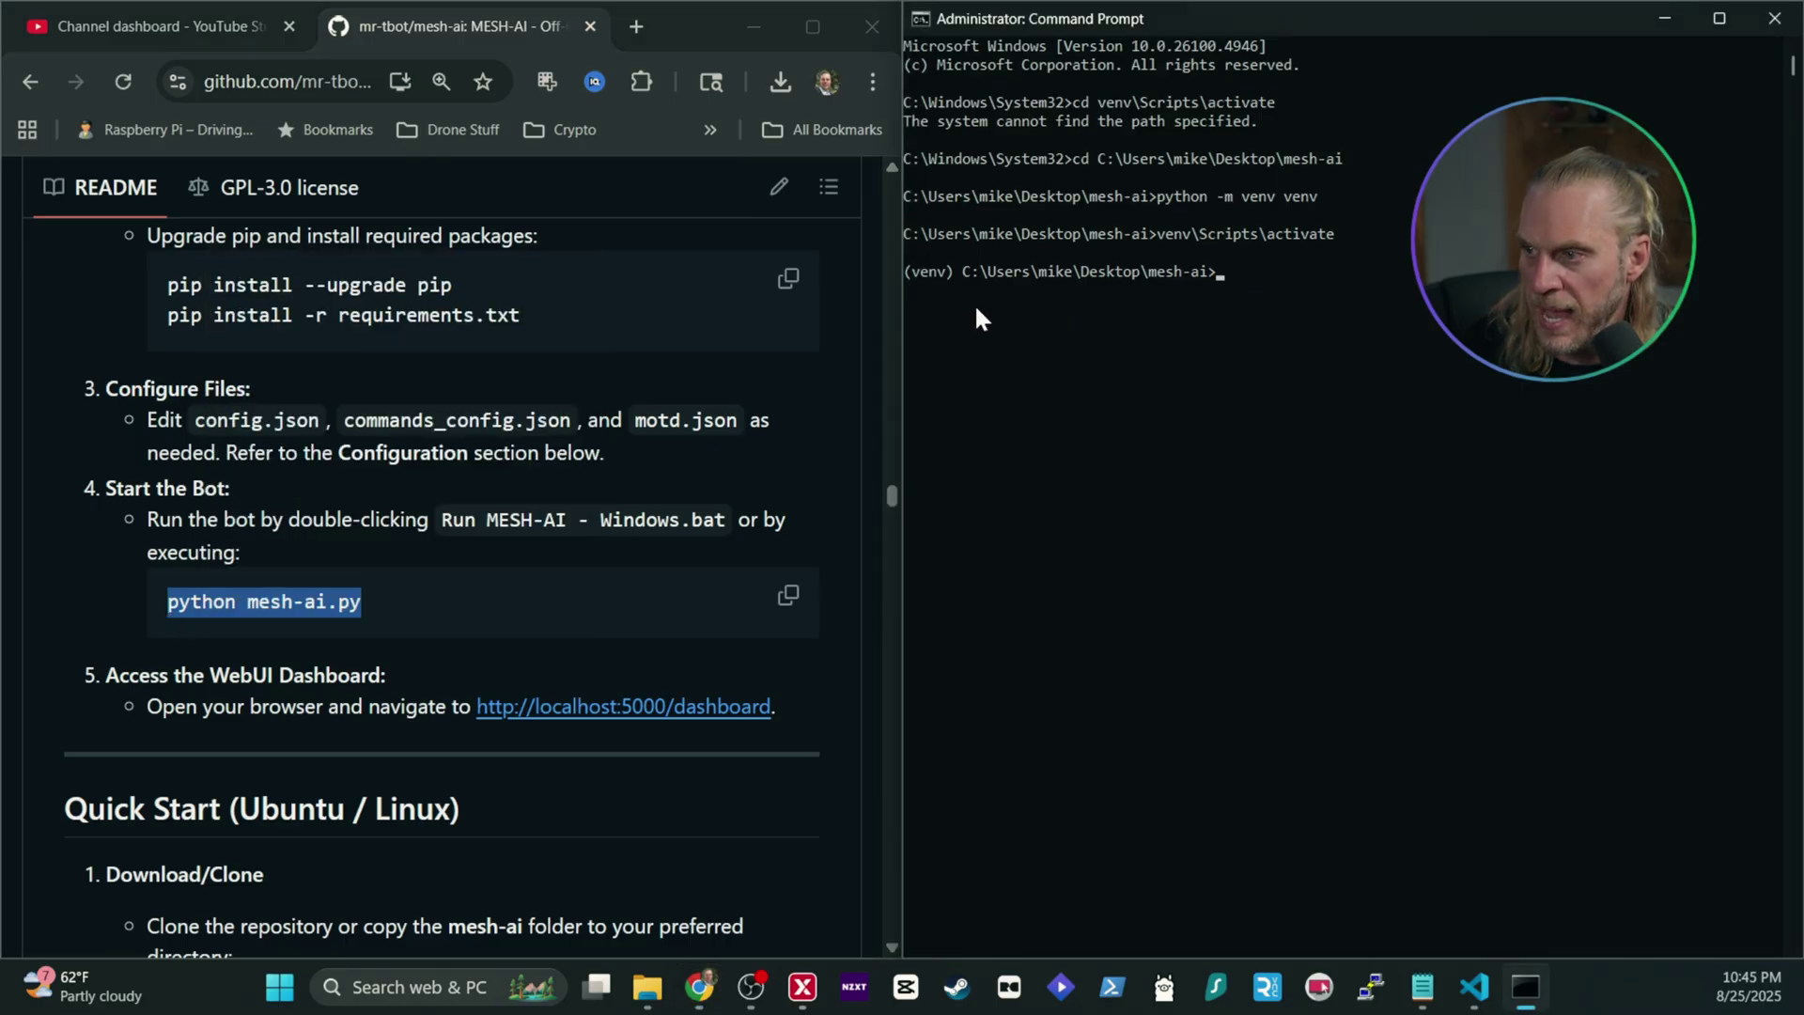
click(1059, 327)
right_click(1220, 271)
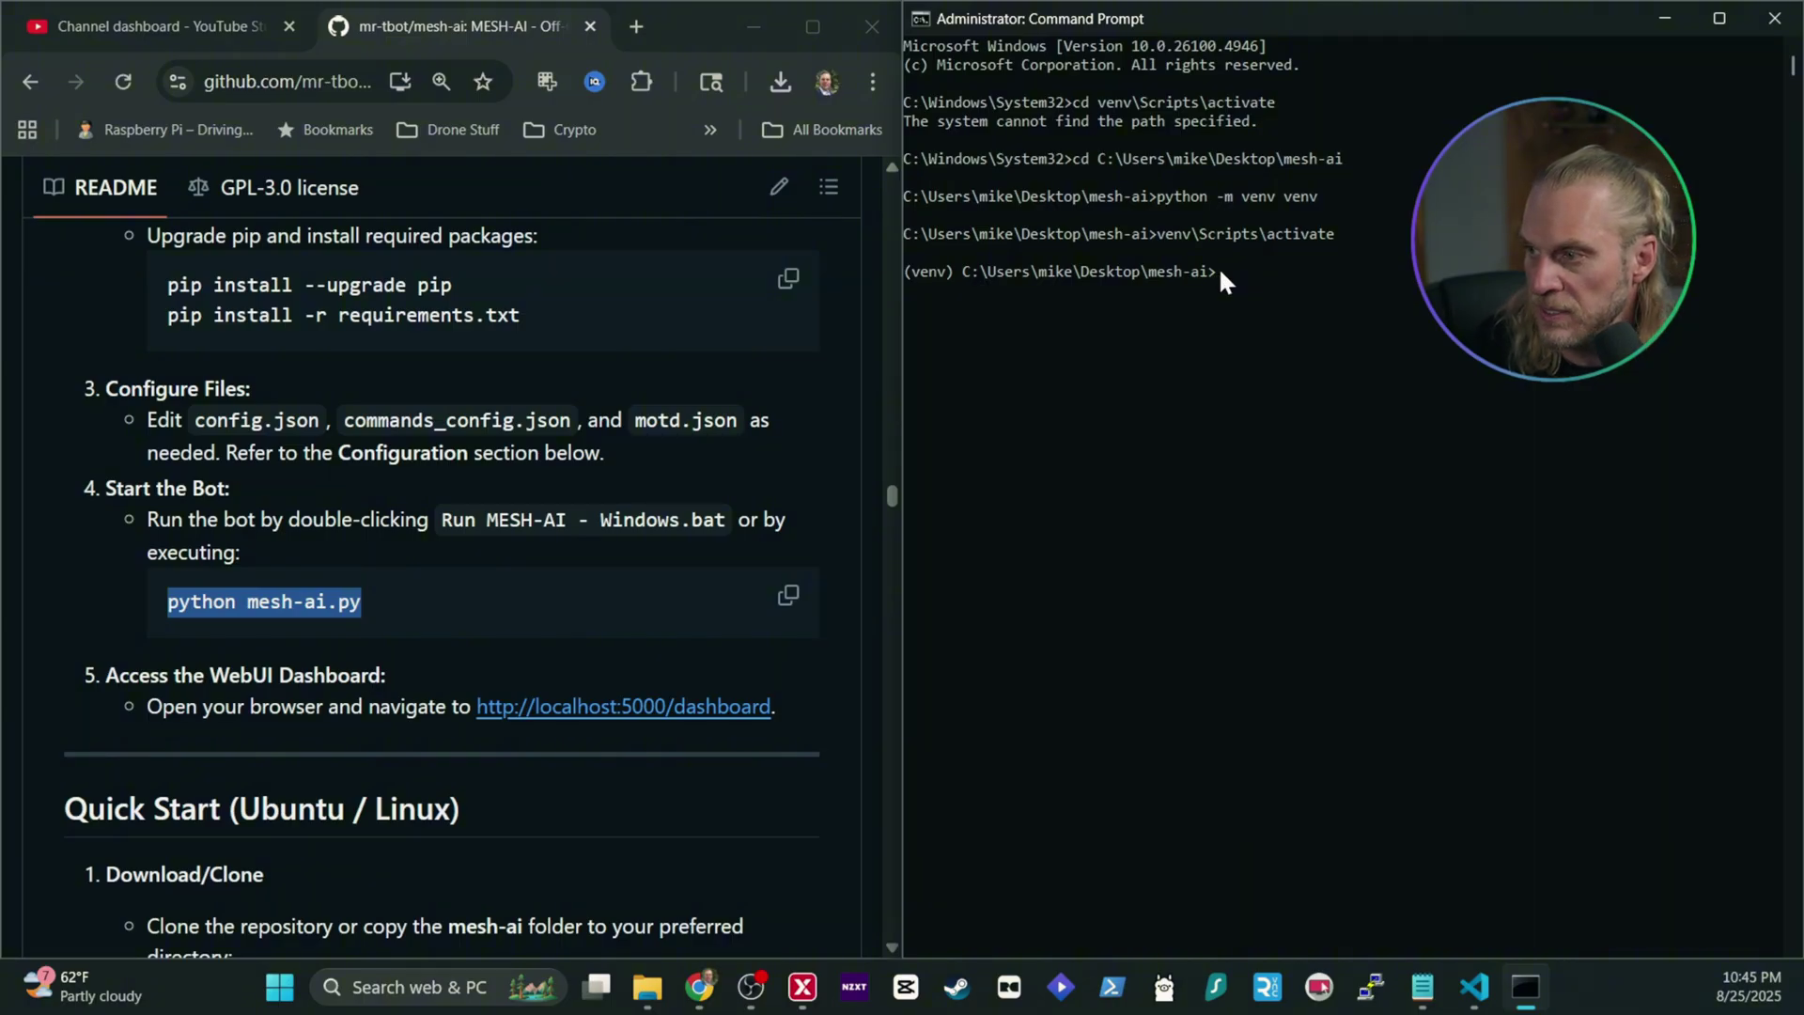
right_click(319, 602)
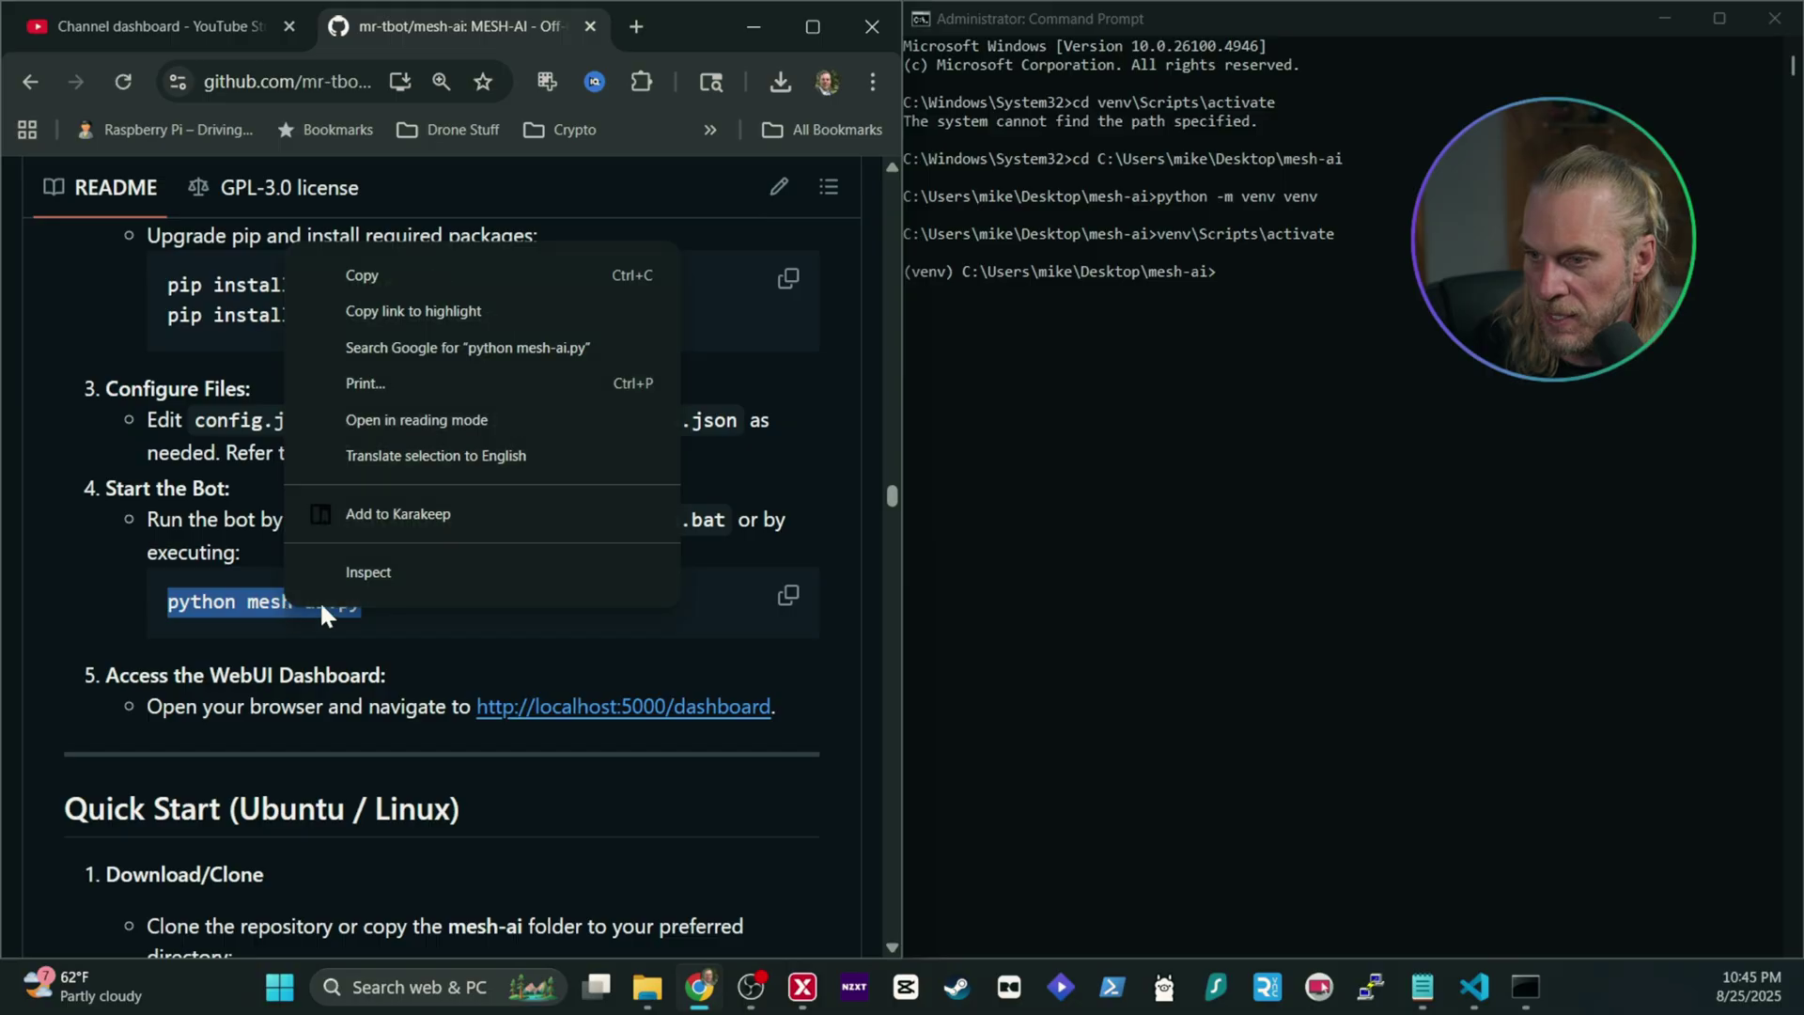
click(410, 282)
right_click(1226, 273)
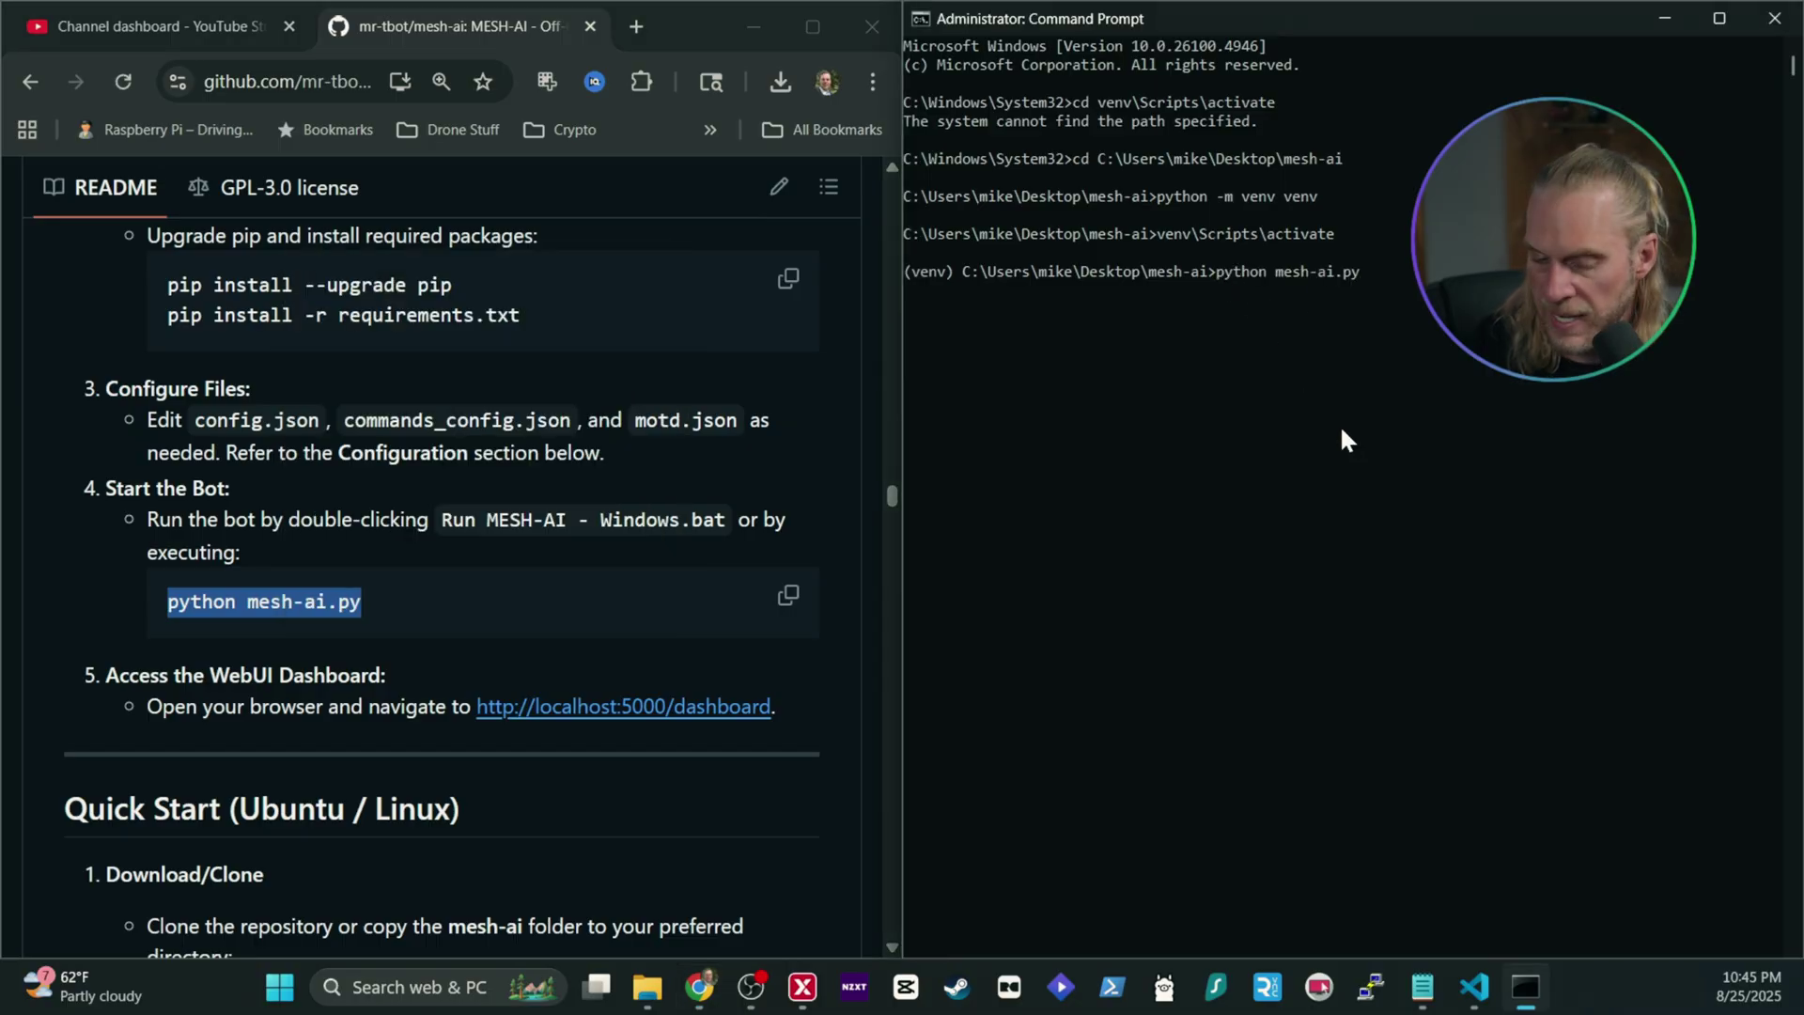
key(Return)
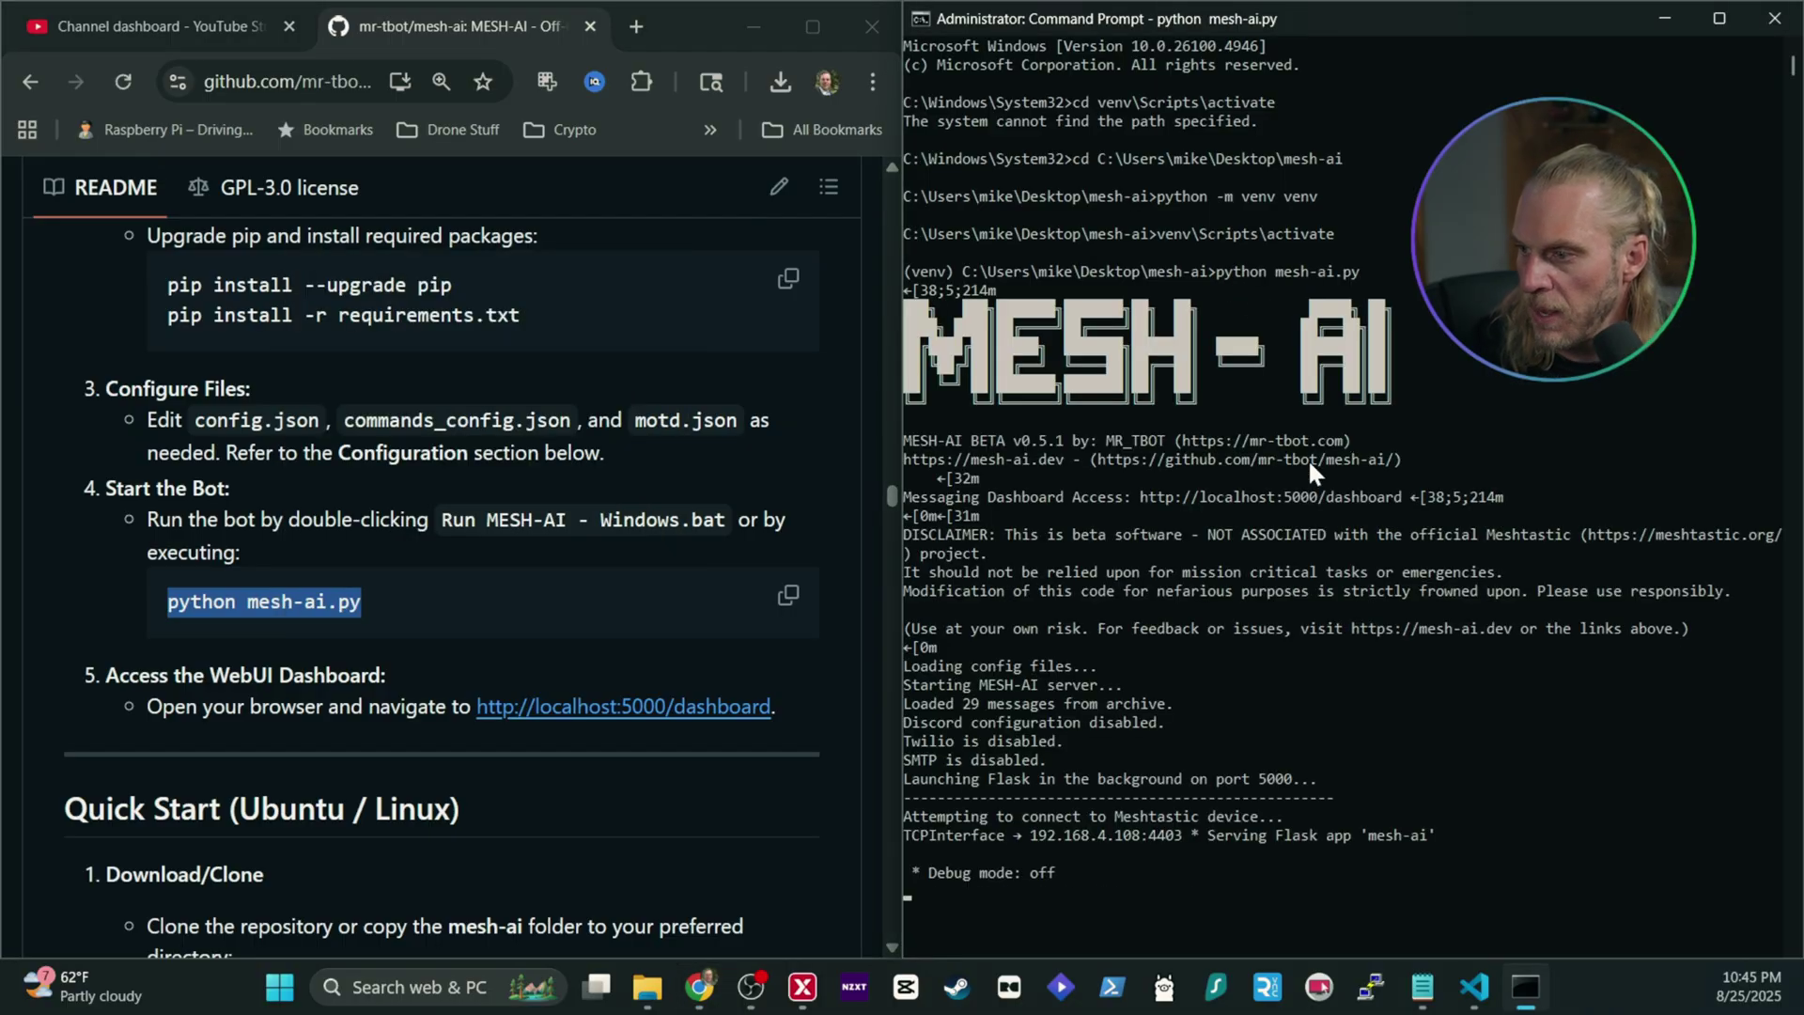
scroll(1154, 628, down, 4)
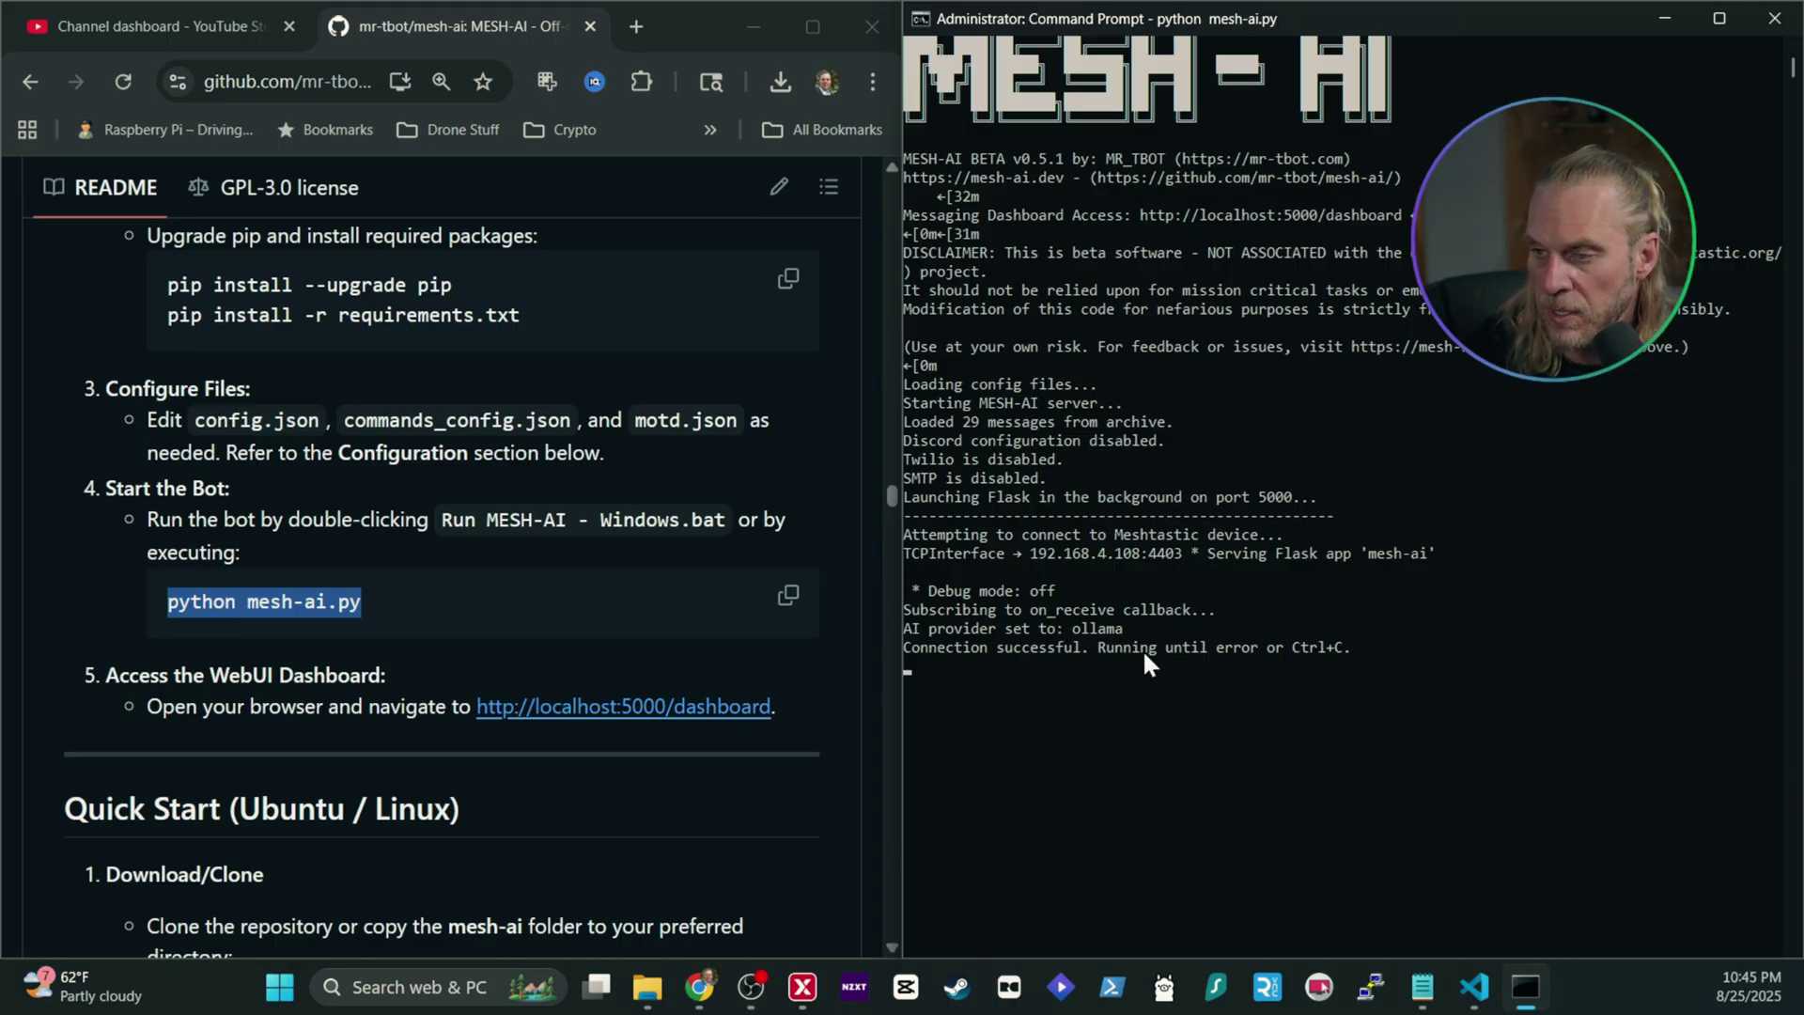
scroll(757, 605, down, 1)
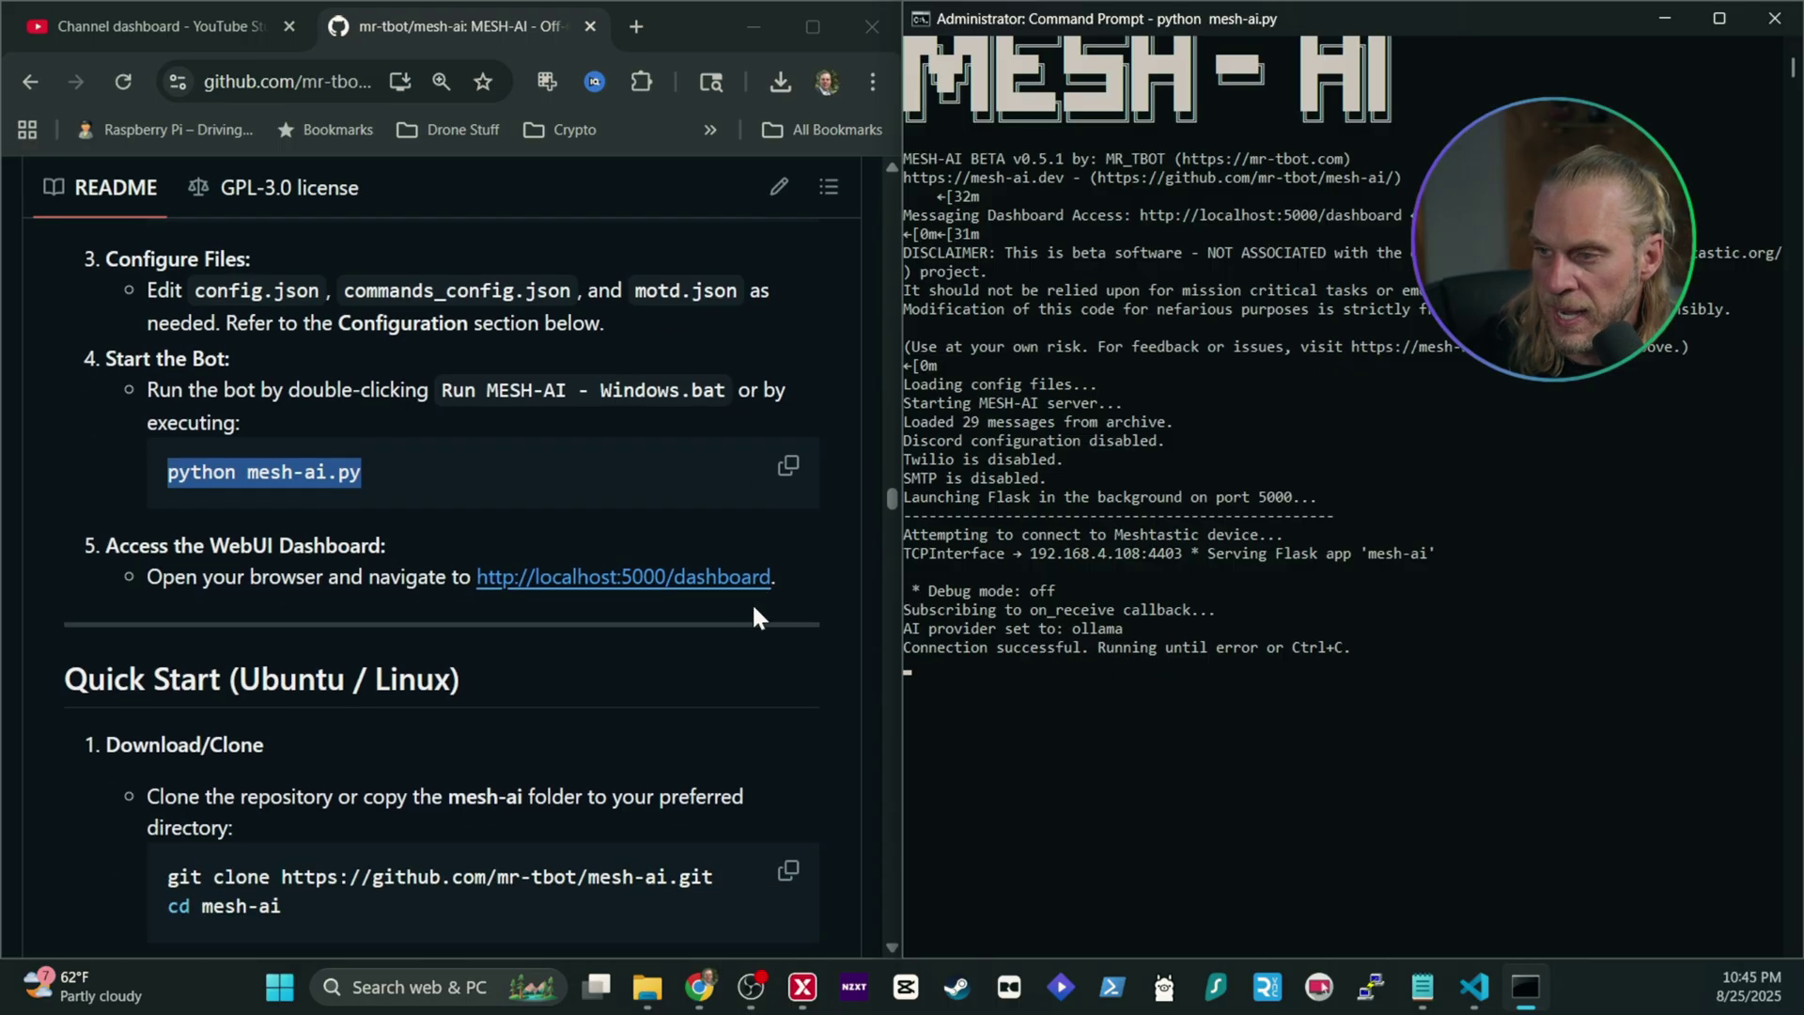
Open the localhost:5000 dashboard, keep DonkeyChat selected and mark all its messages read
click(569, 580)
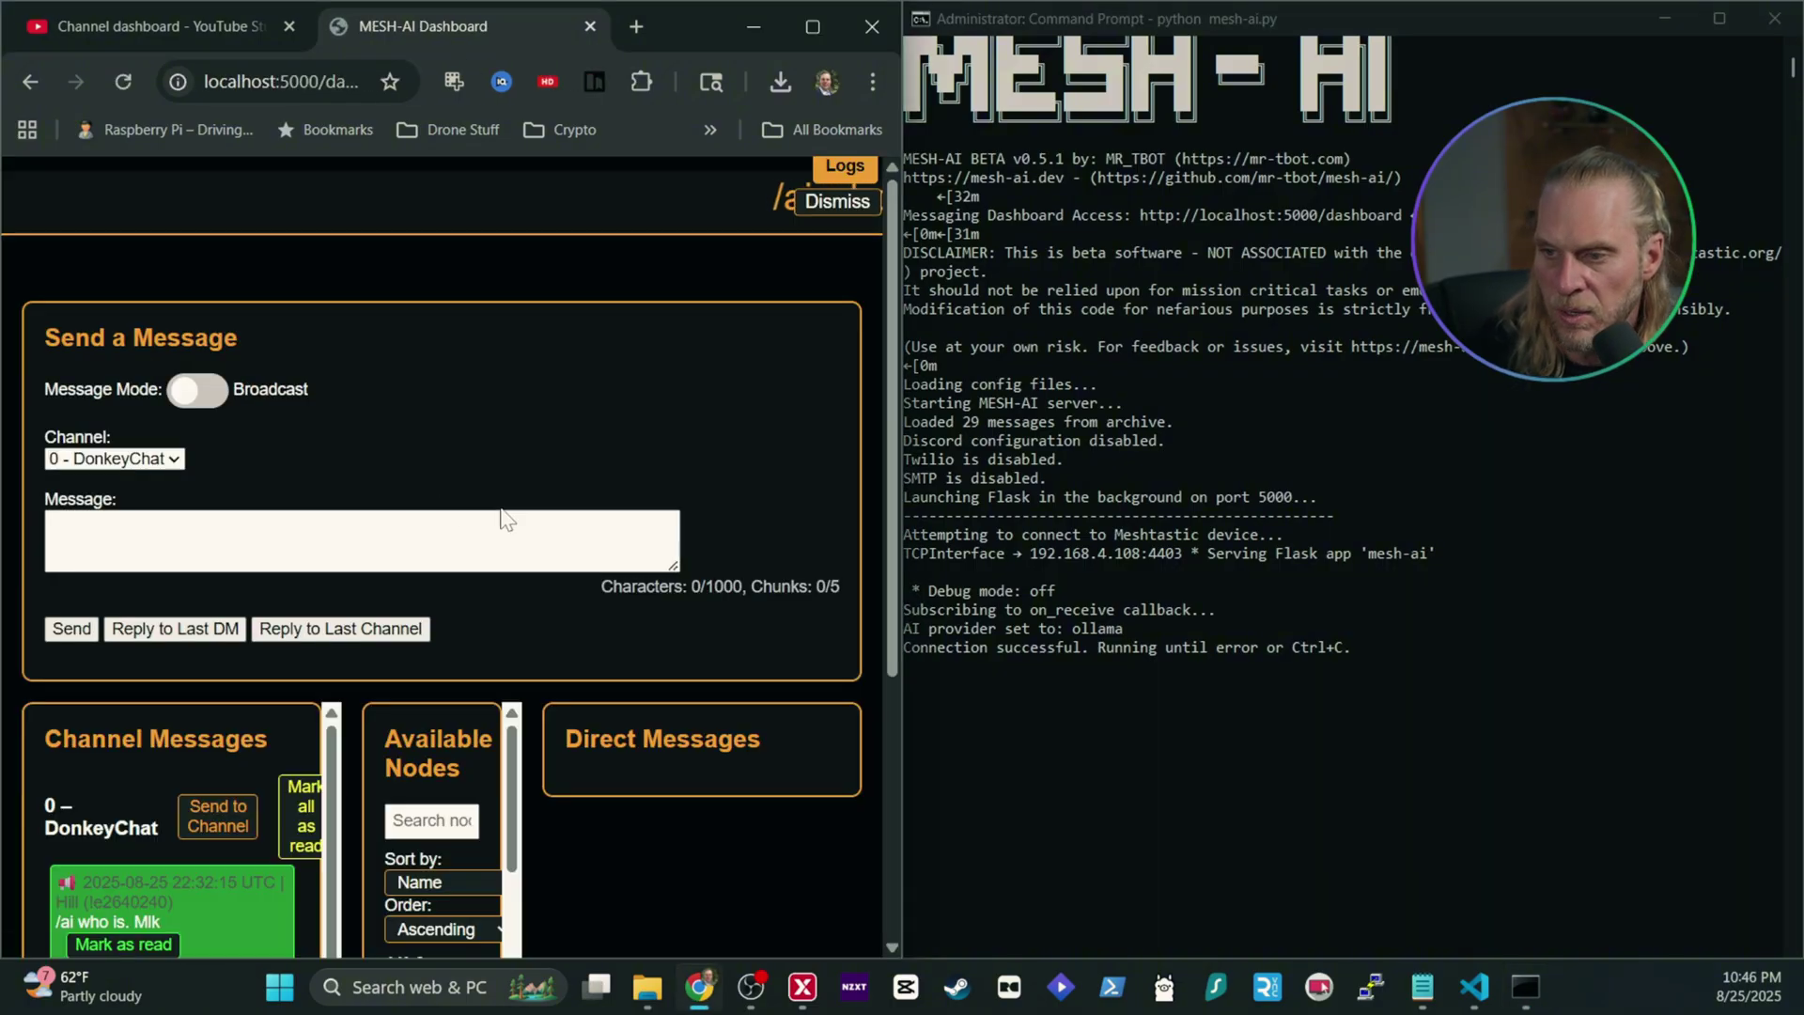
scroll(262, 639, down, 1)
click(151, 330)
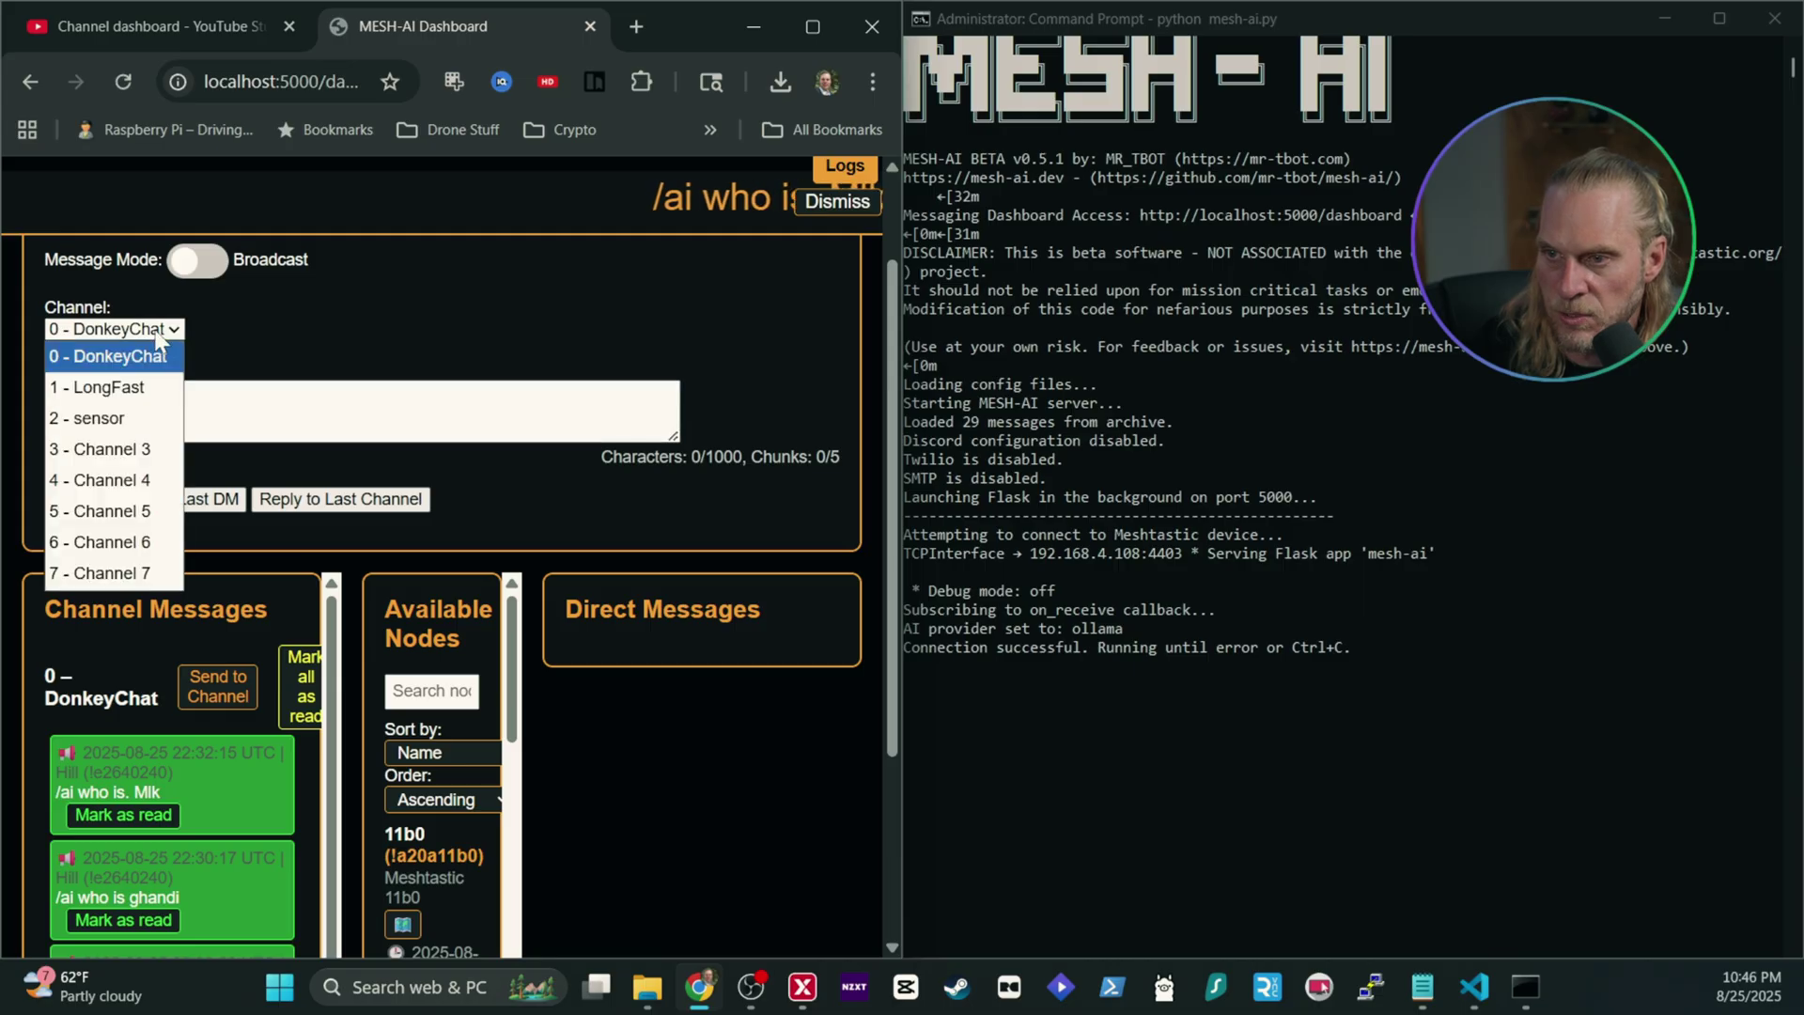
click(354, 324)
scroll(474, 238, down, 1)
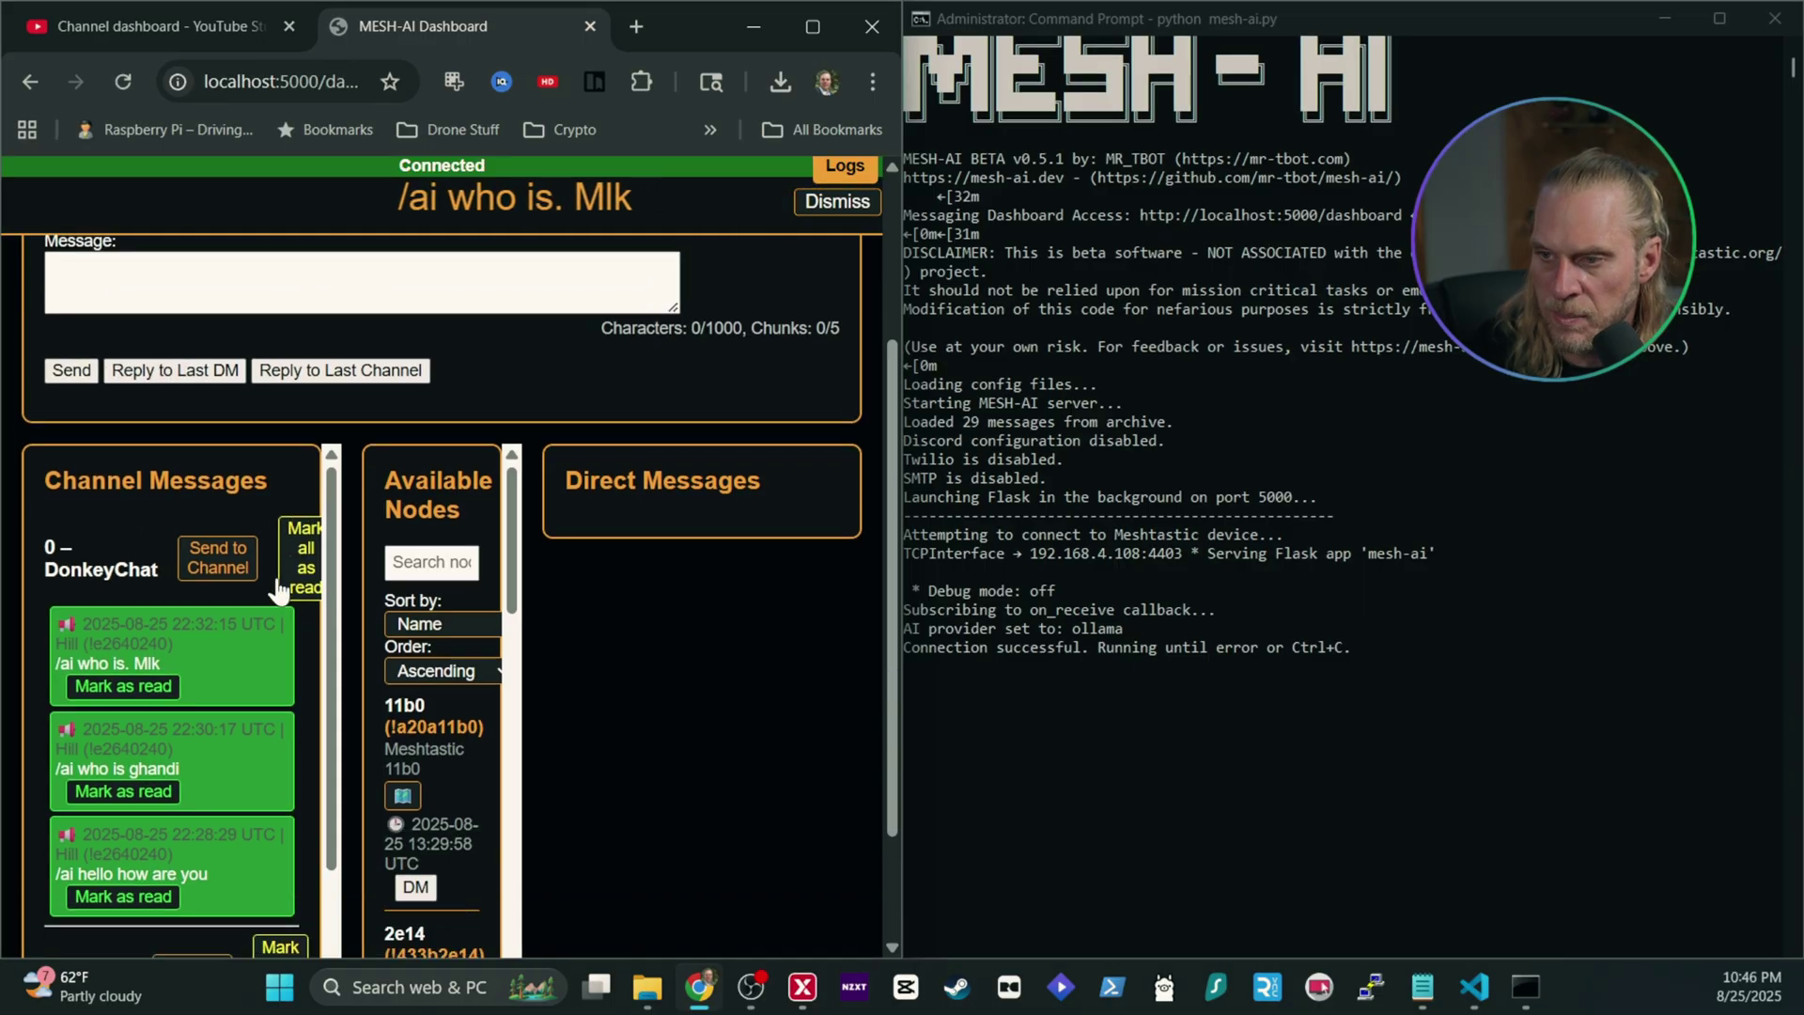
click(303, 568)
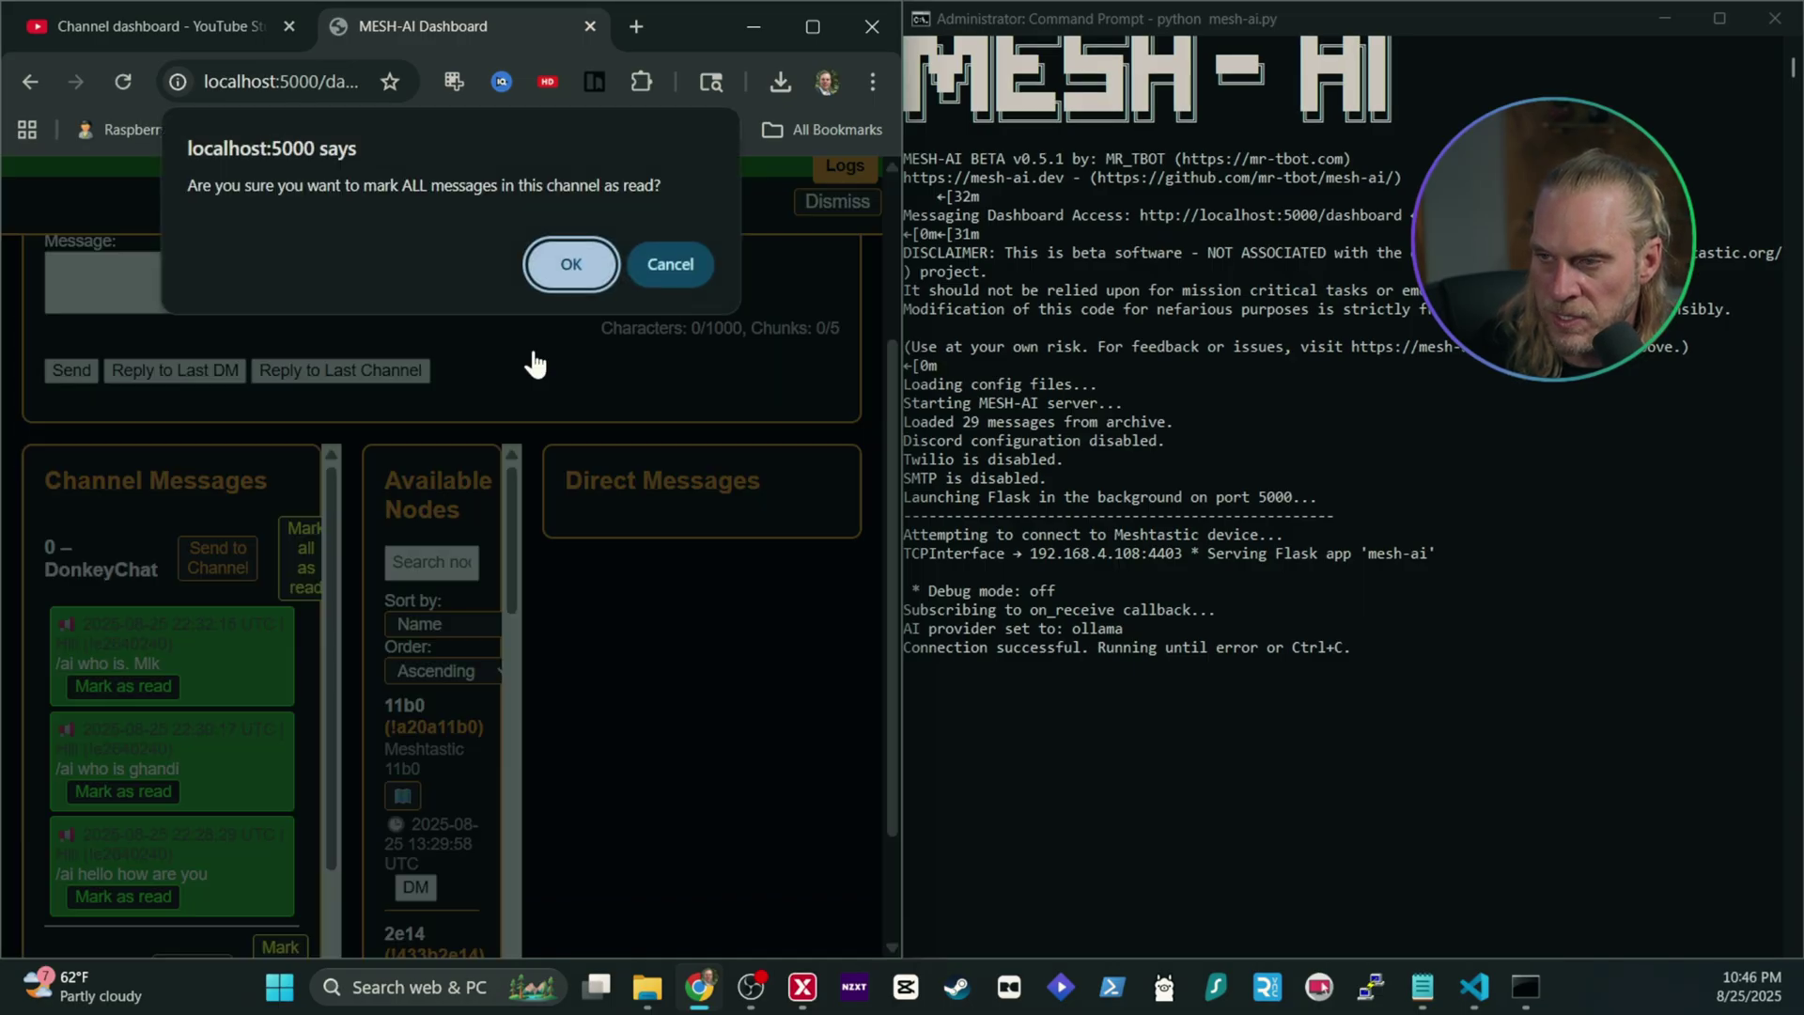
click(572, 265)
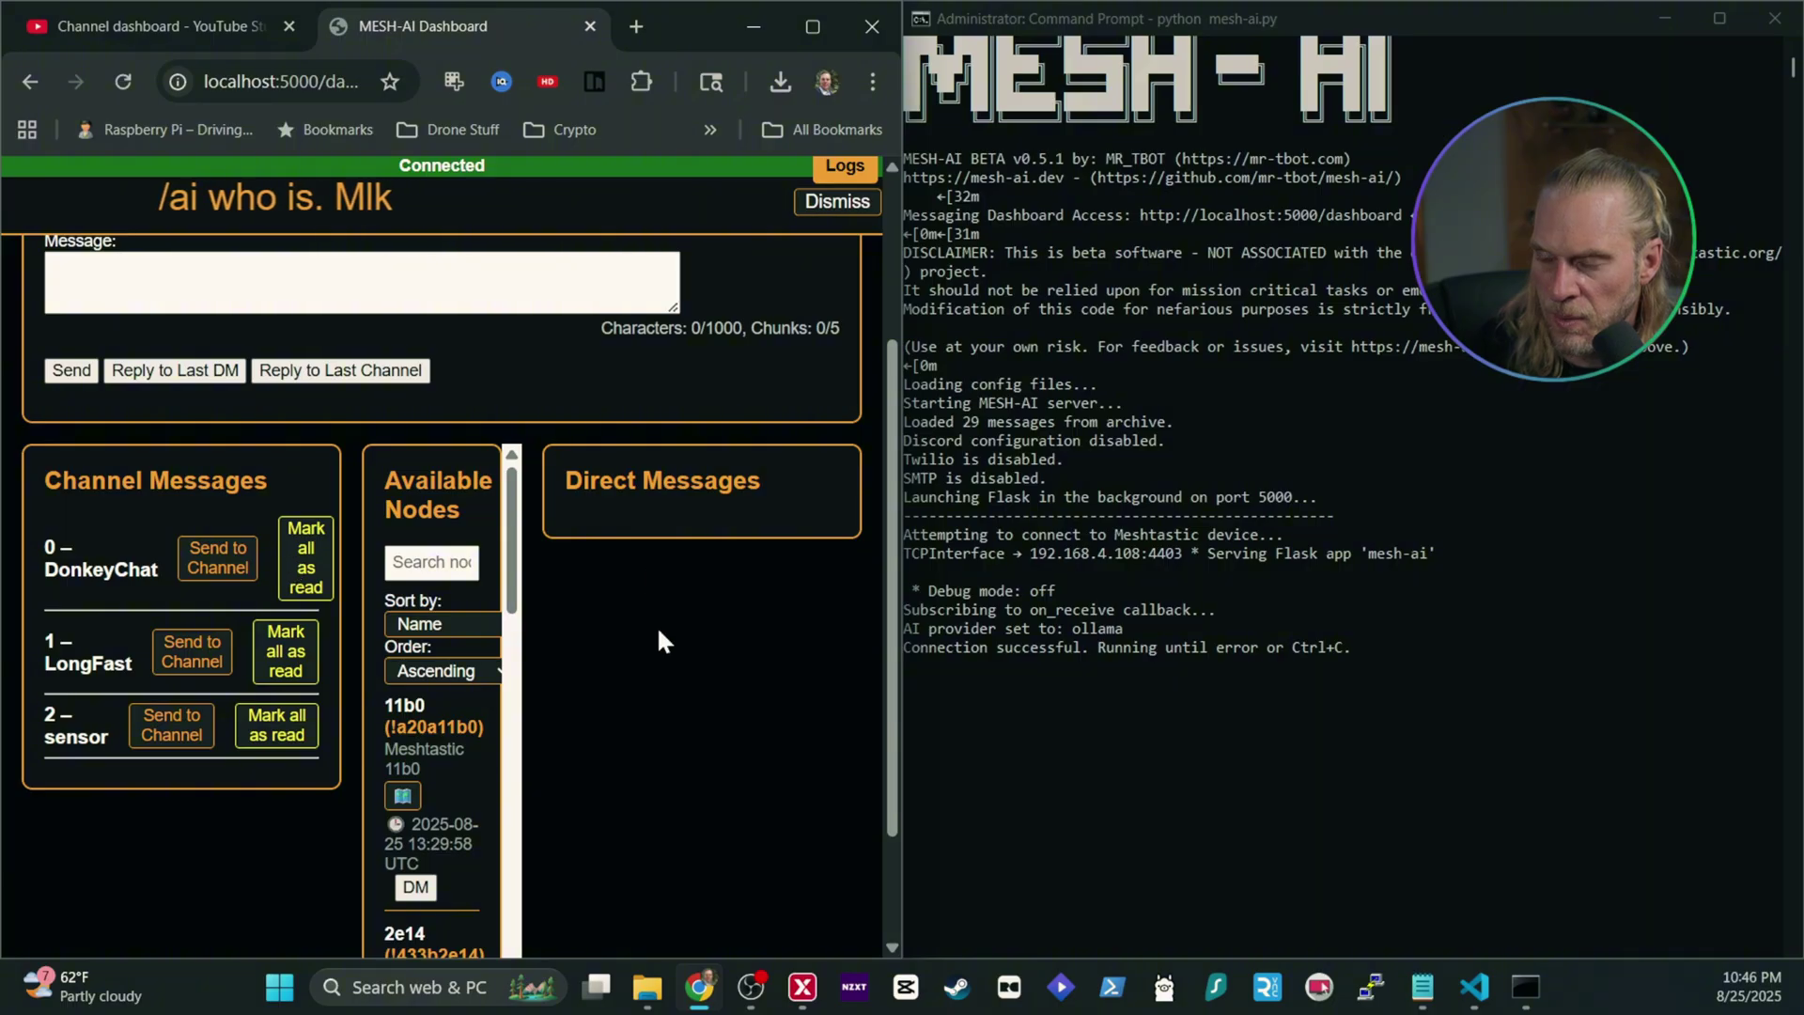
scroll(657, 637, up, 1)
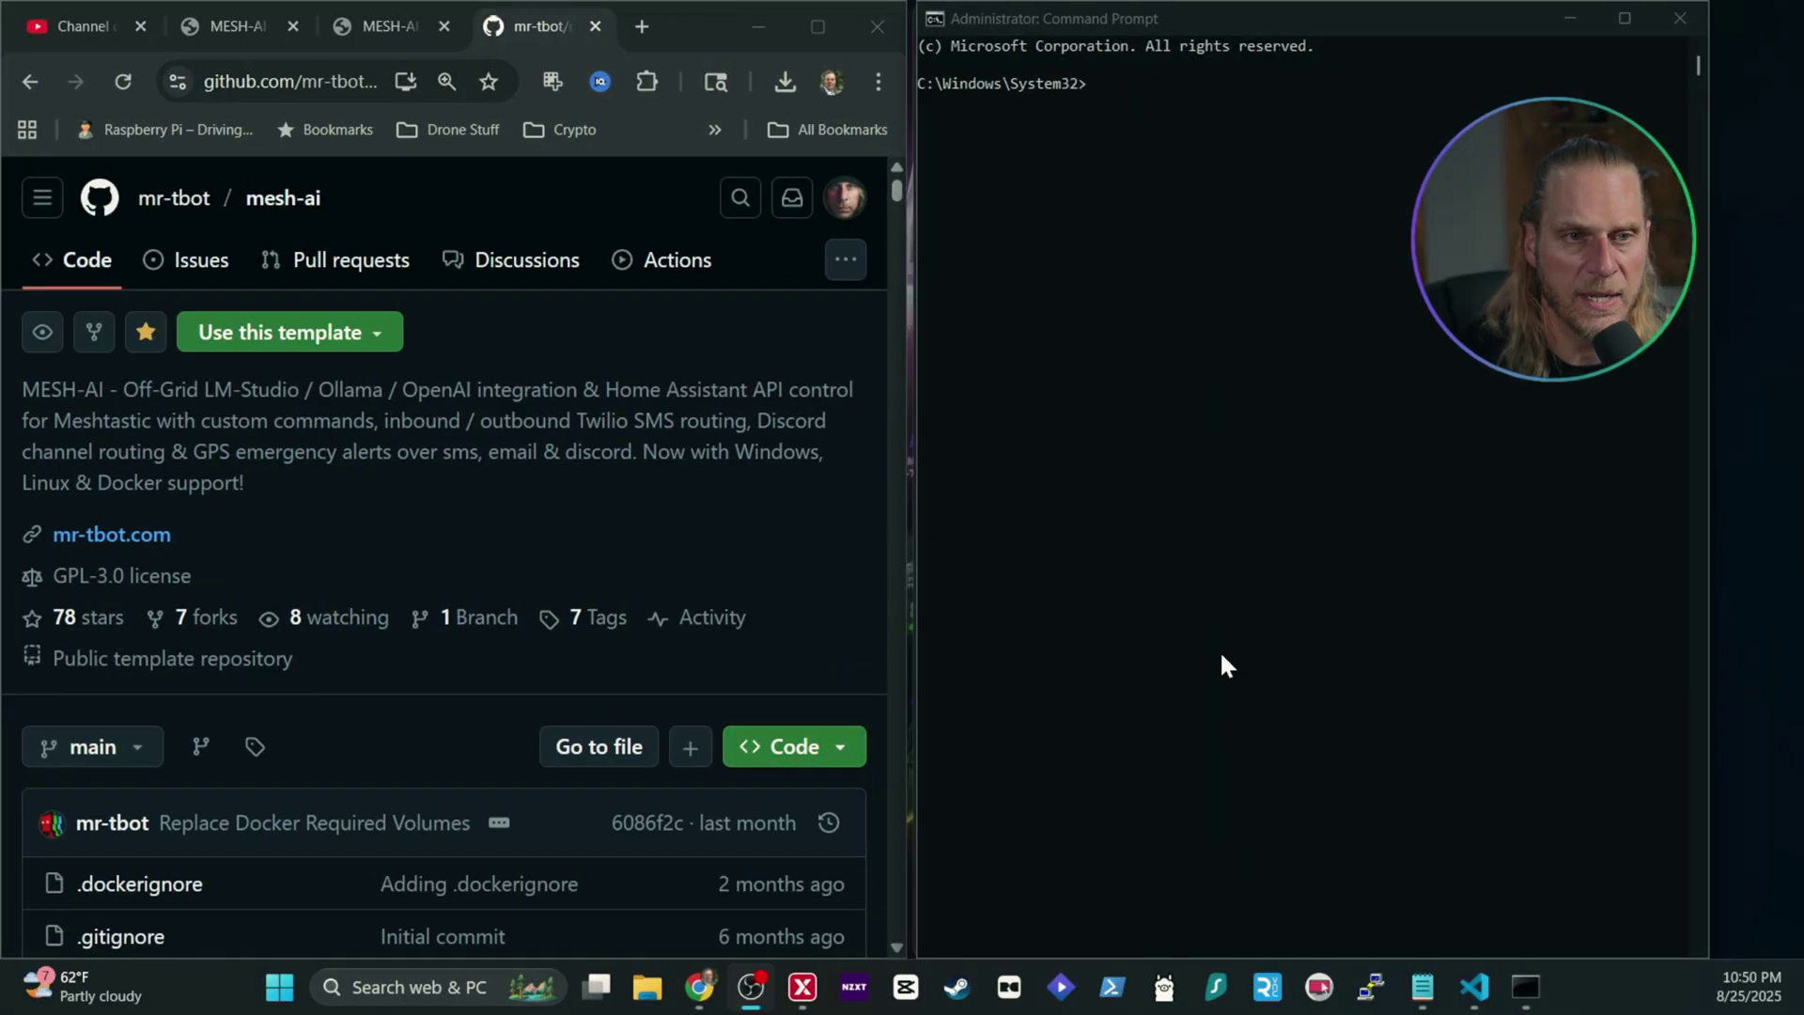
click(1667, 13)
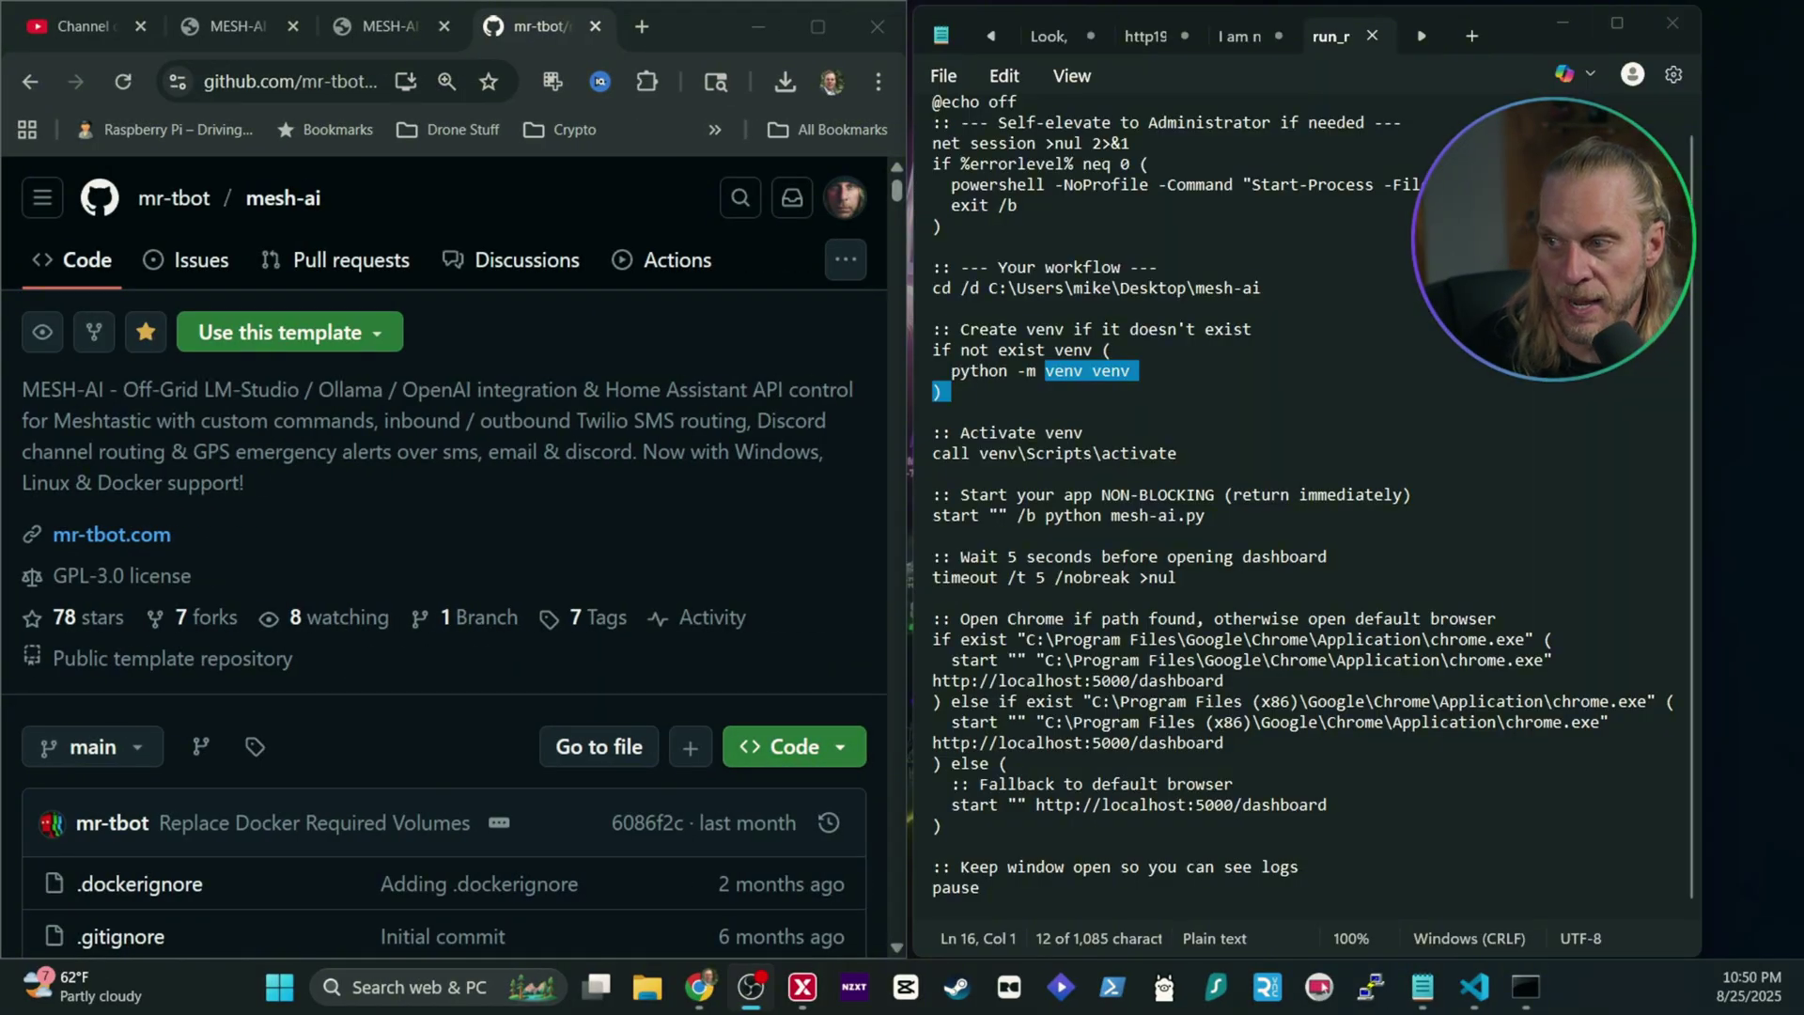
scroll(476, 545, down, 10)
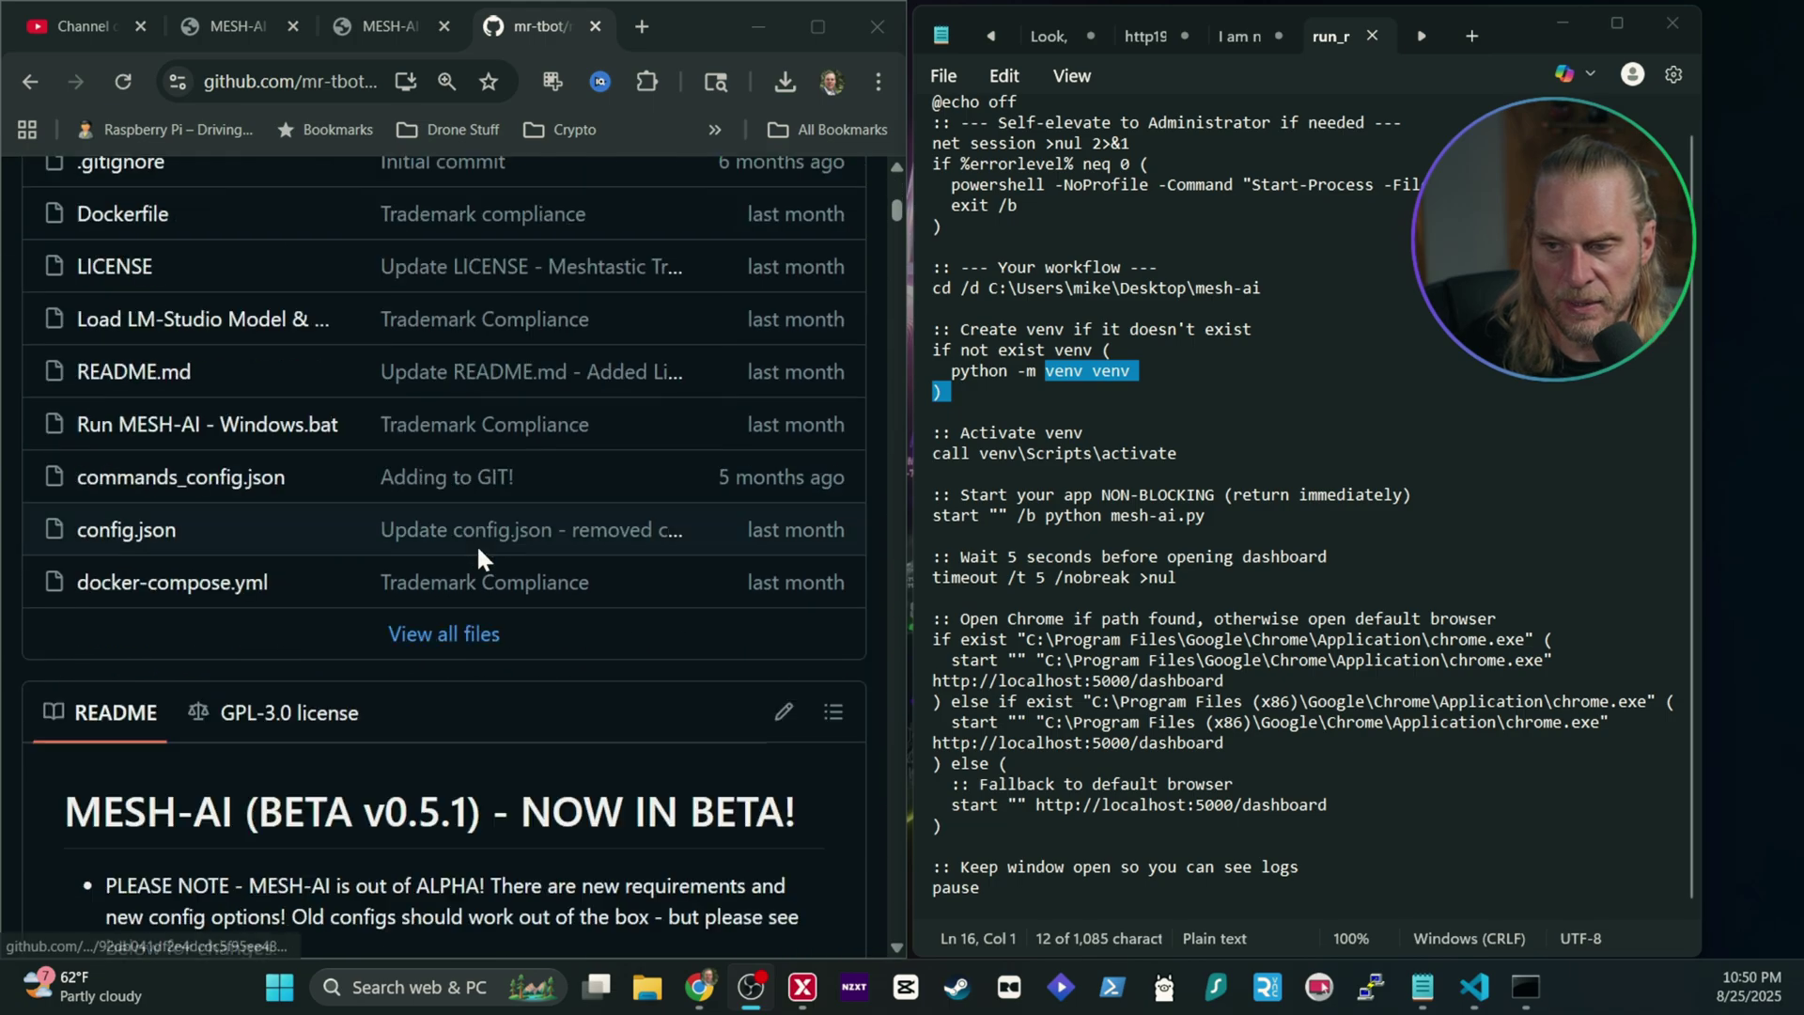
scroll(476, 544, down, 15)
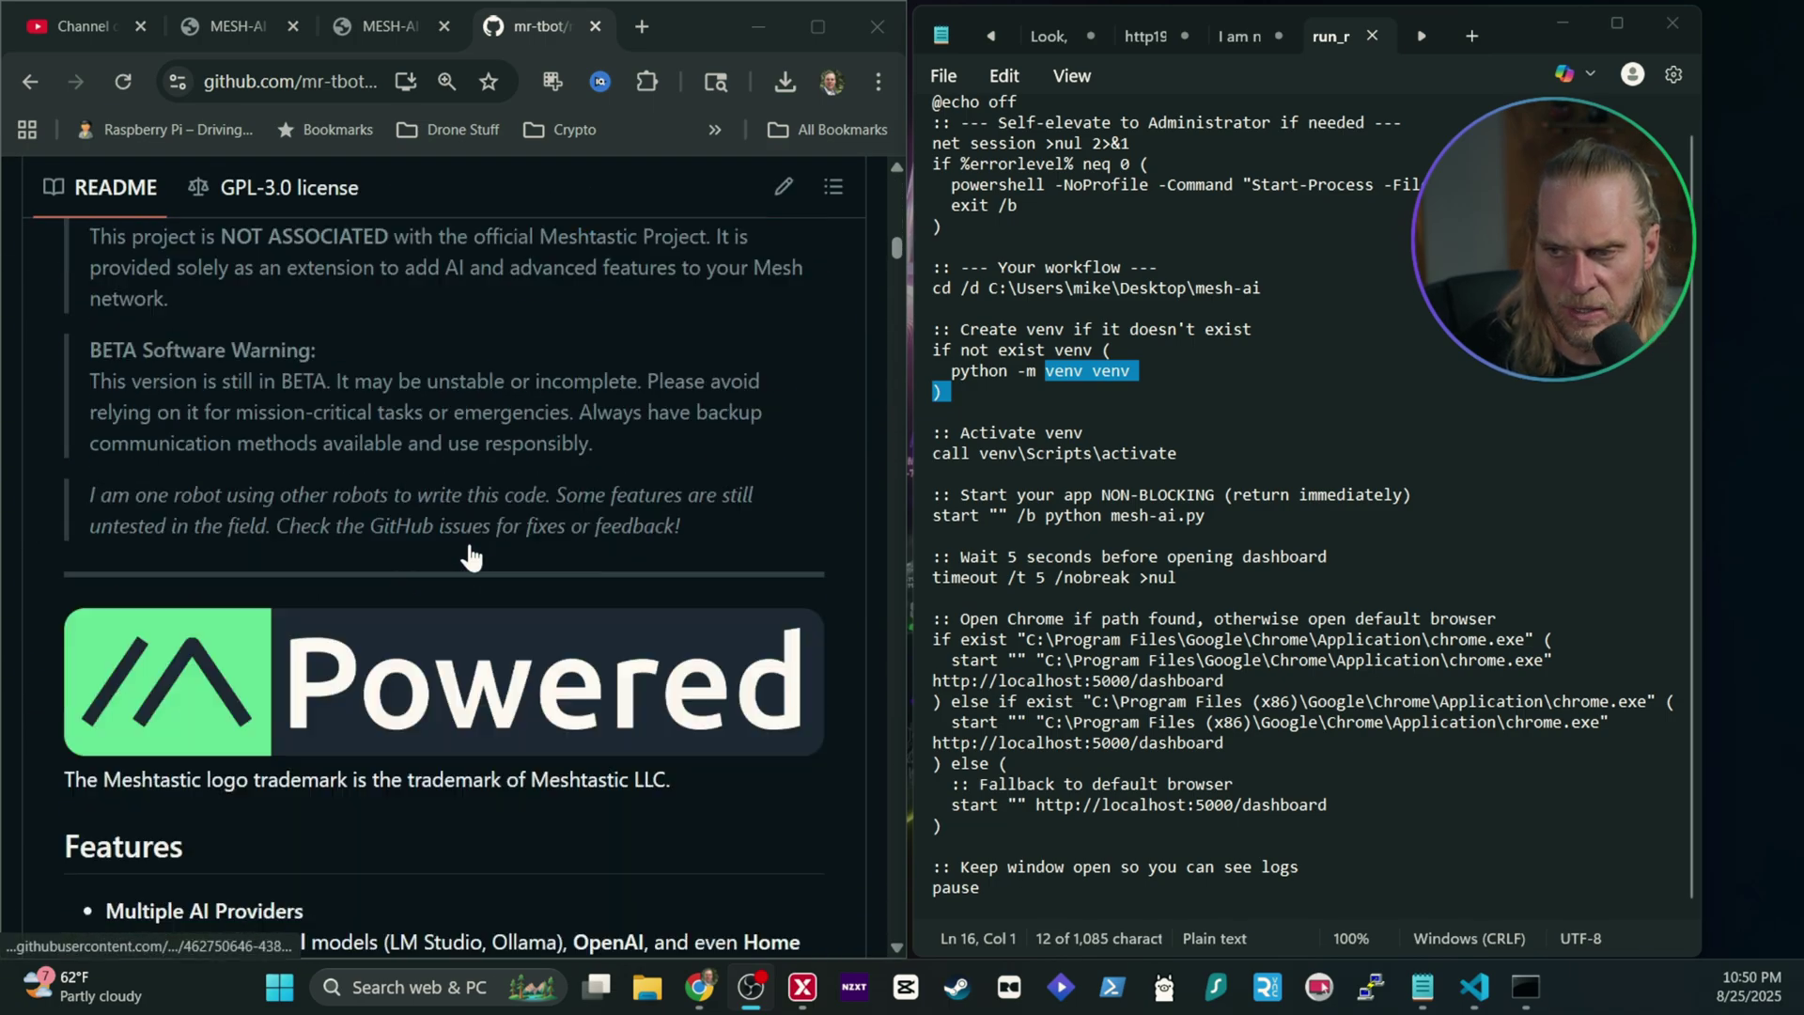
scroll(470, 554, down, 20)
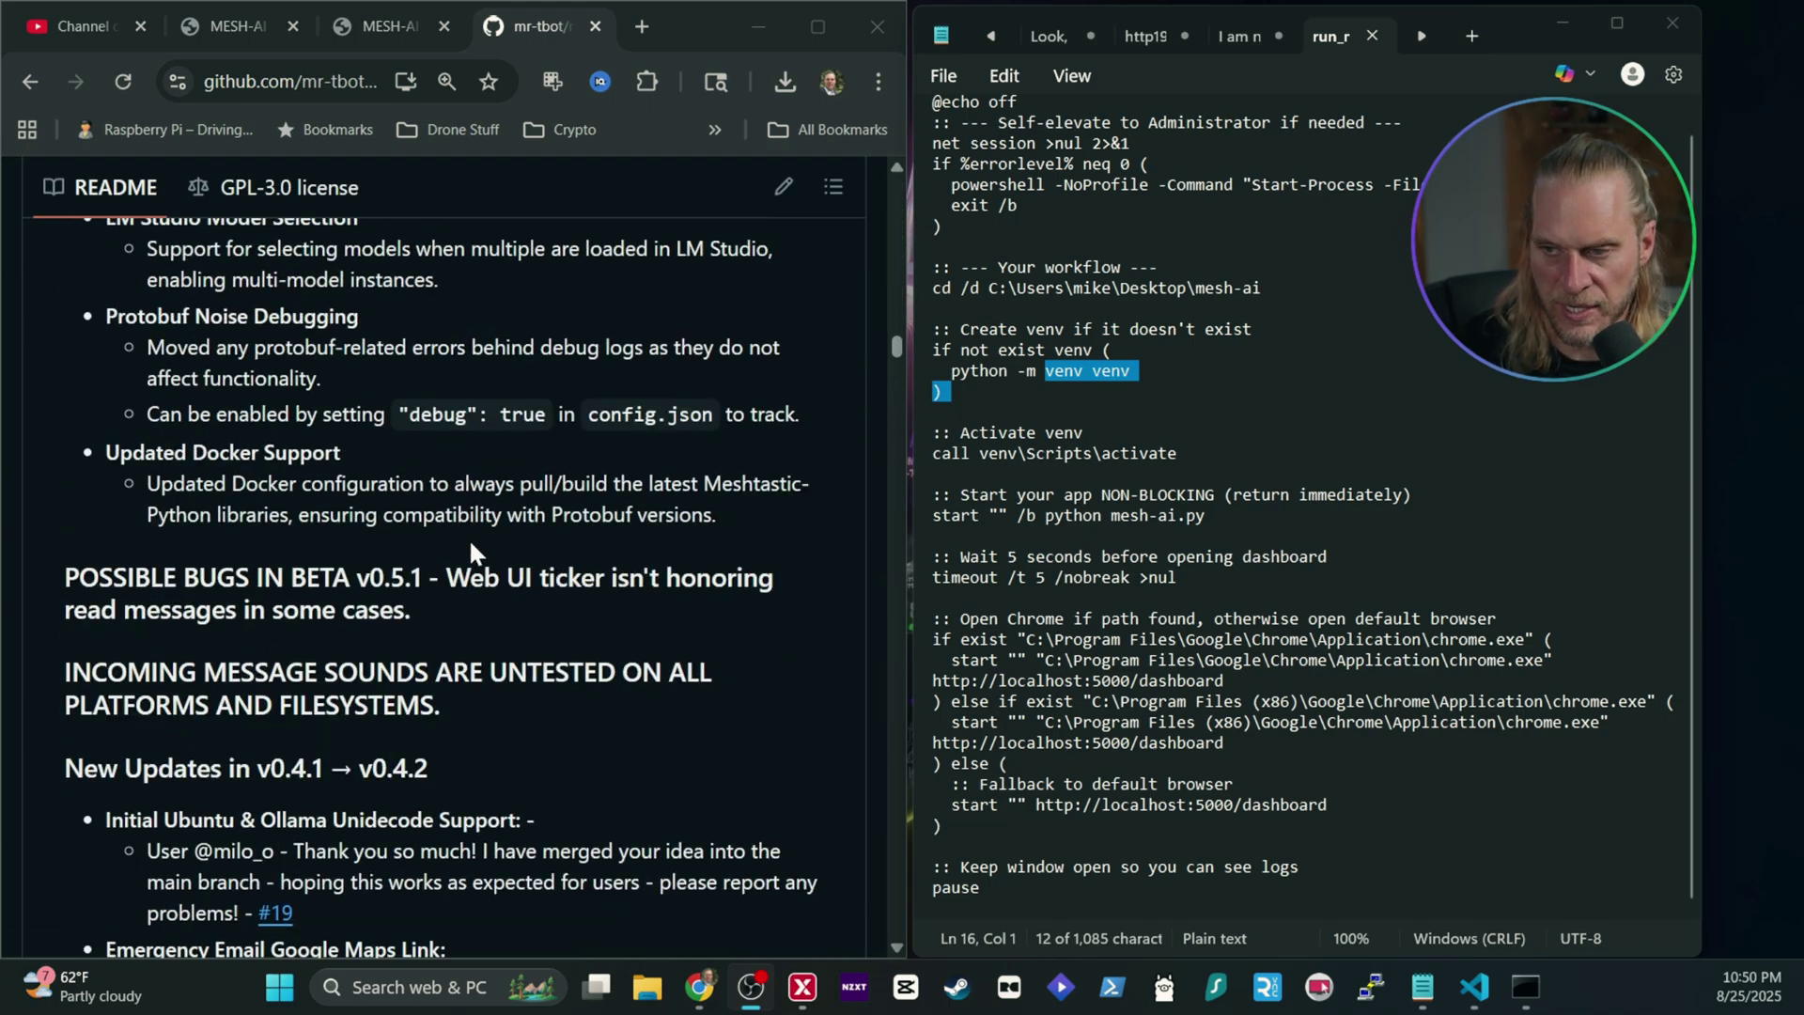
scroll(470, 555, down, 20)
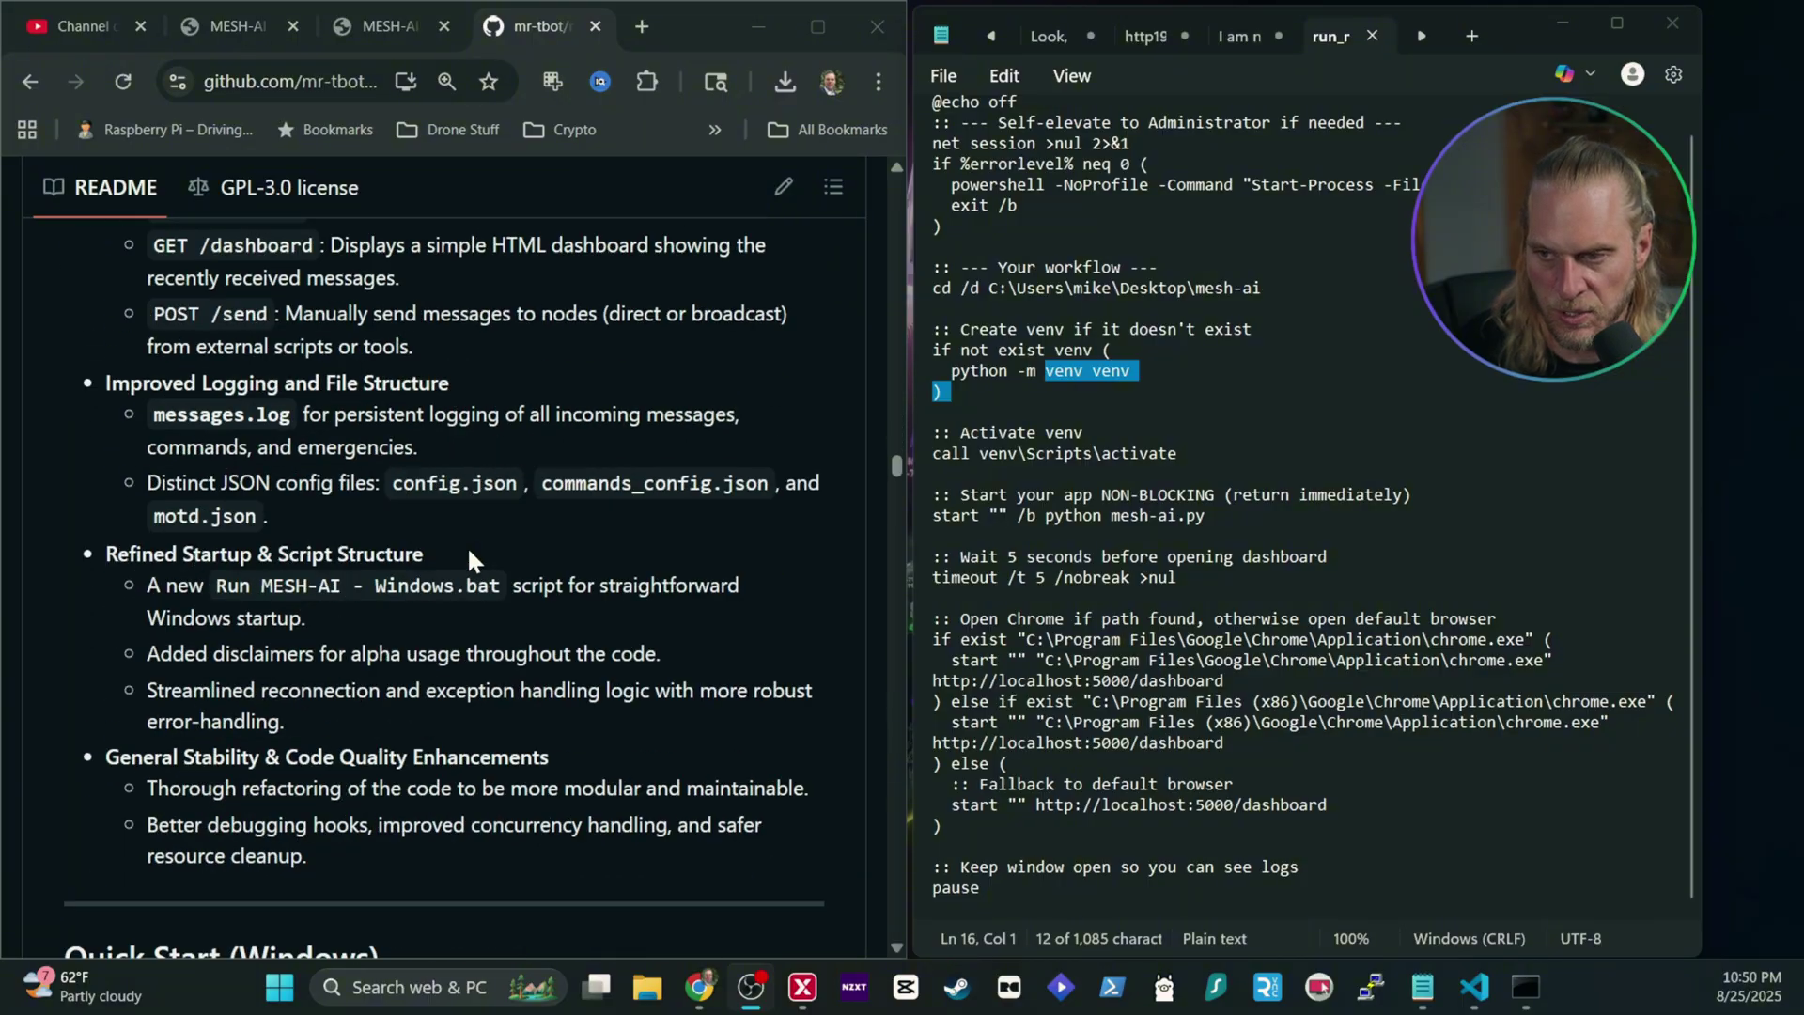
scroll(470, 550, down, 10)
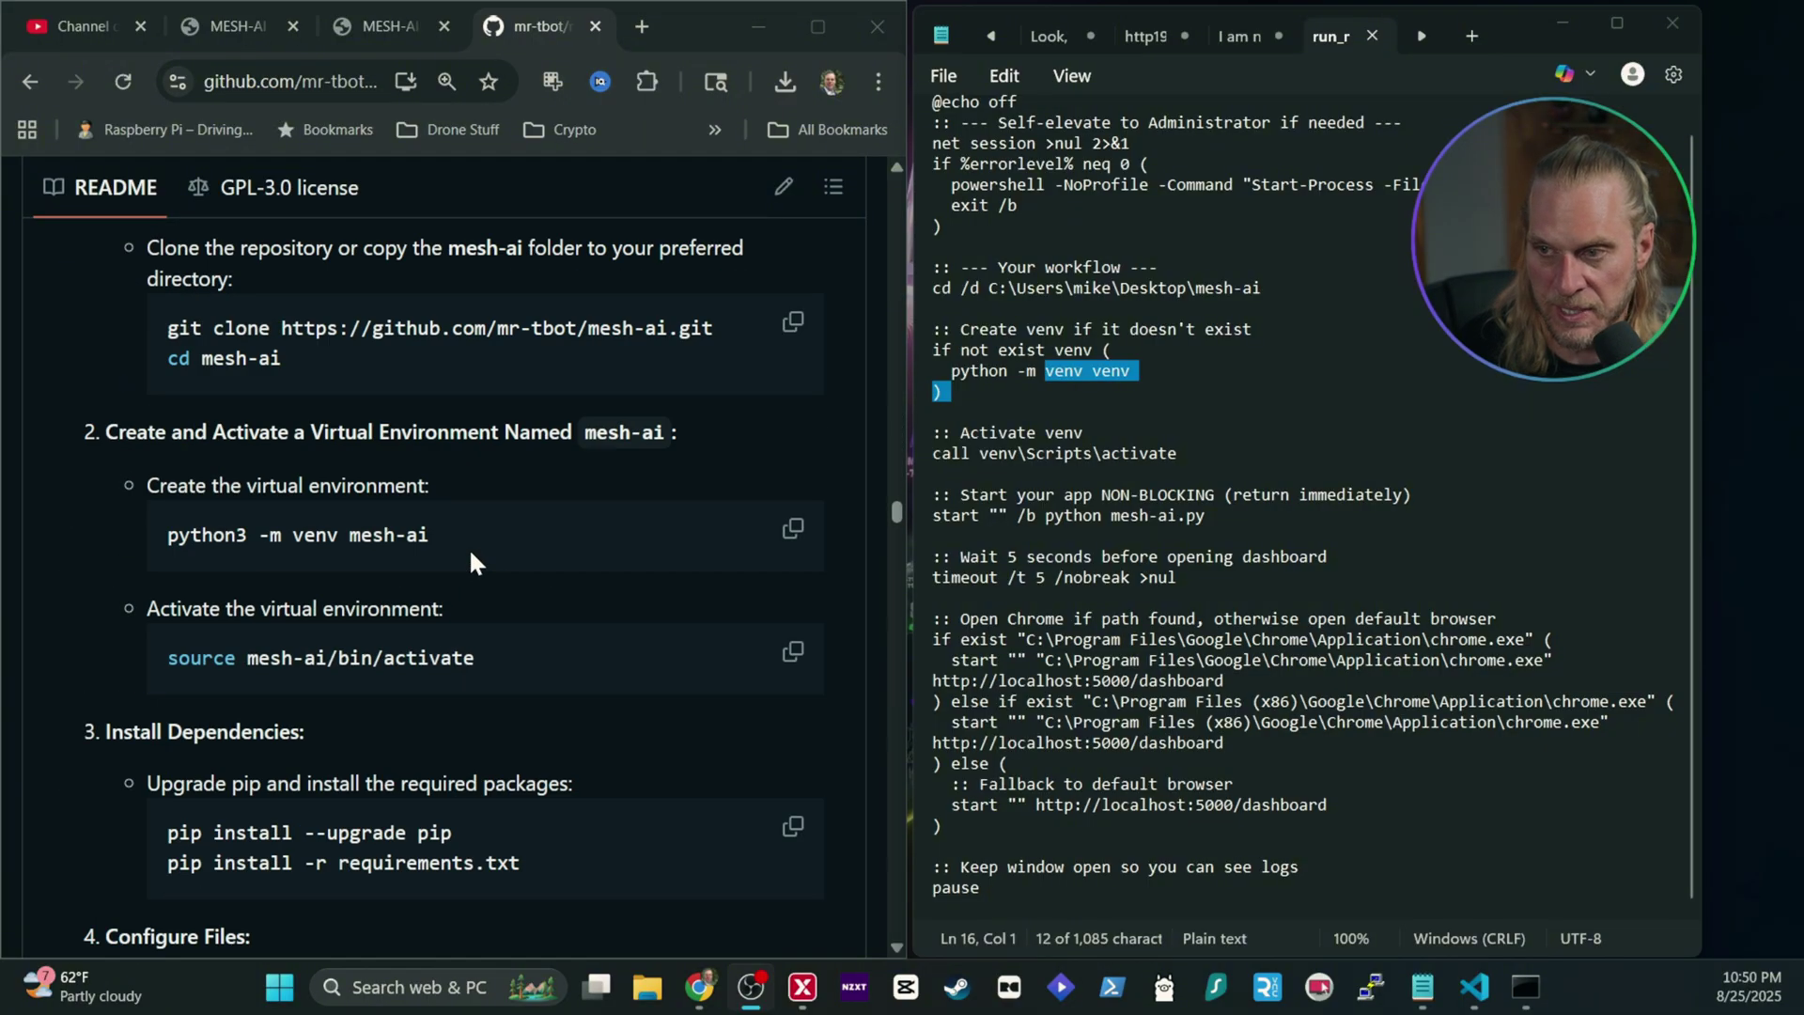
scroll(470, 550, down, 3)
scroll(470, 547, up, 10)
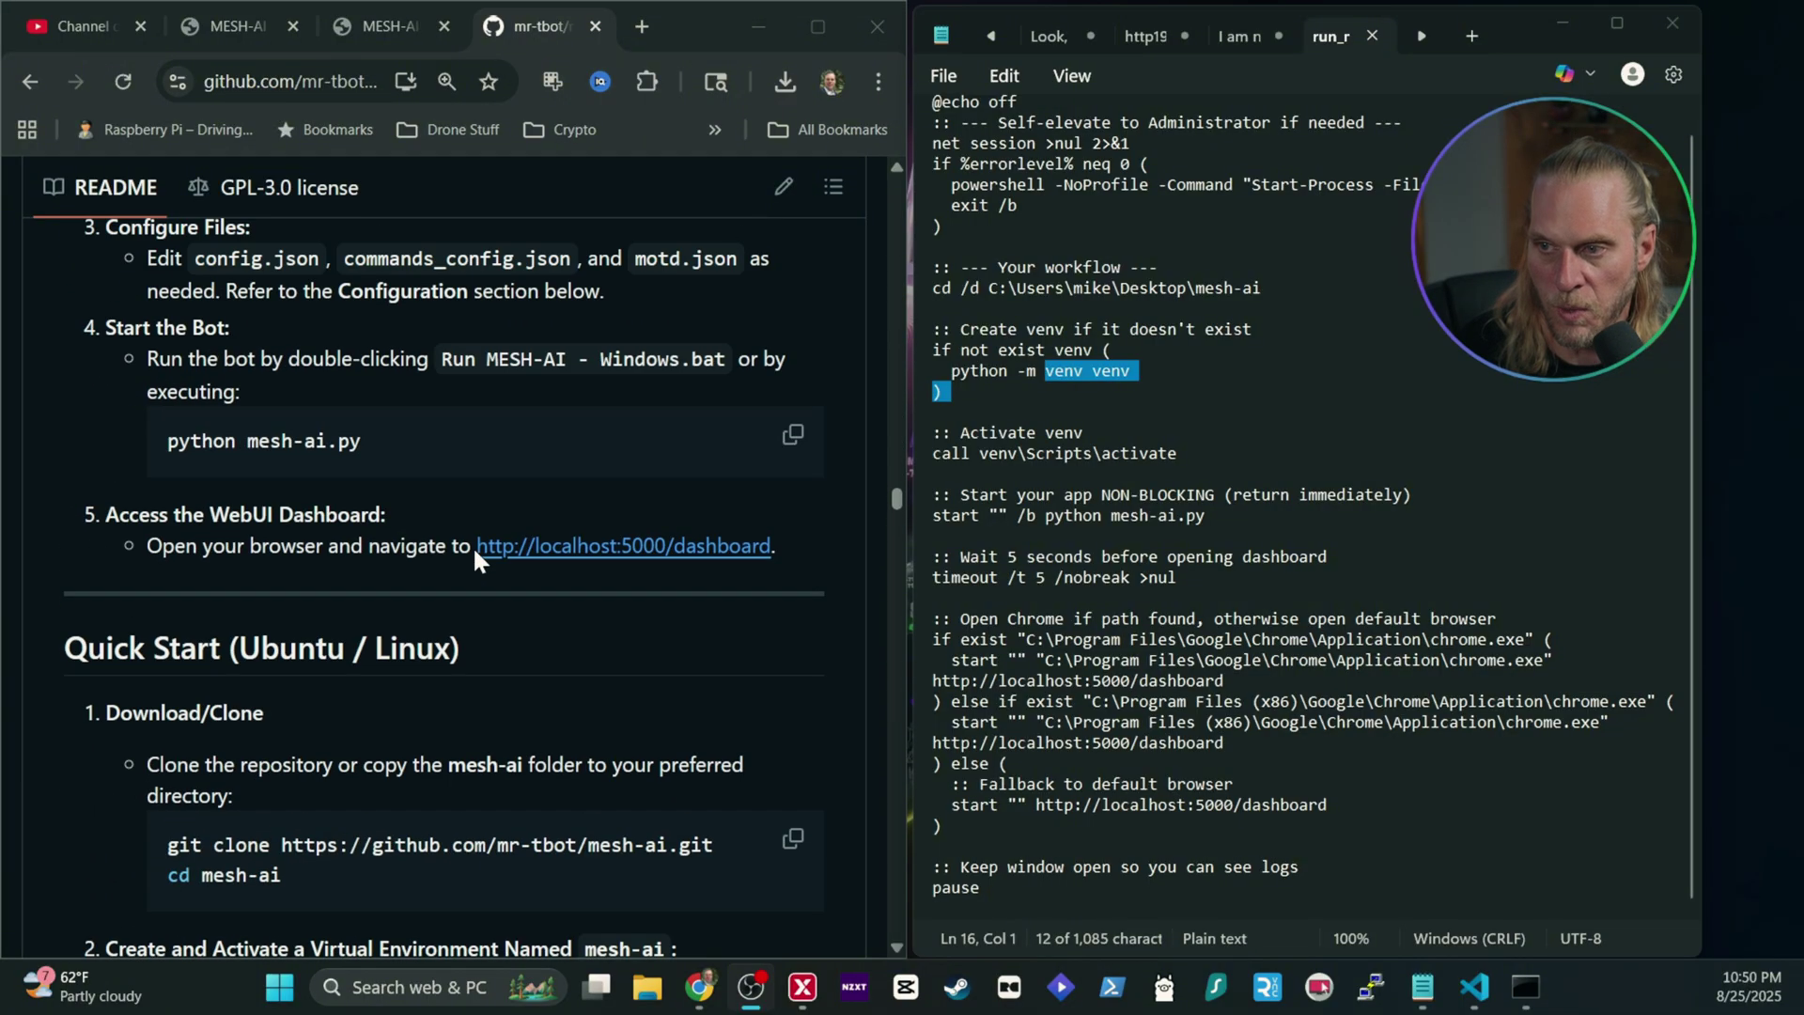
scroll(471, 545, up, 2)
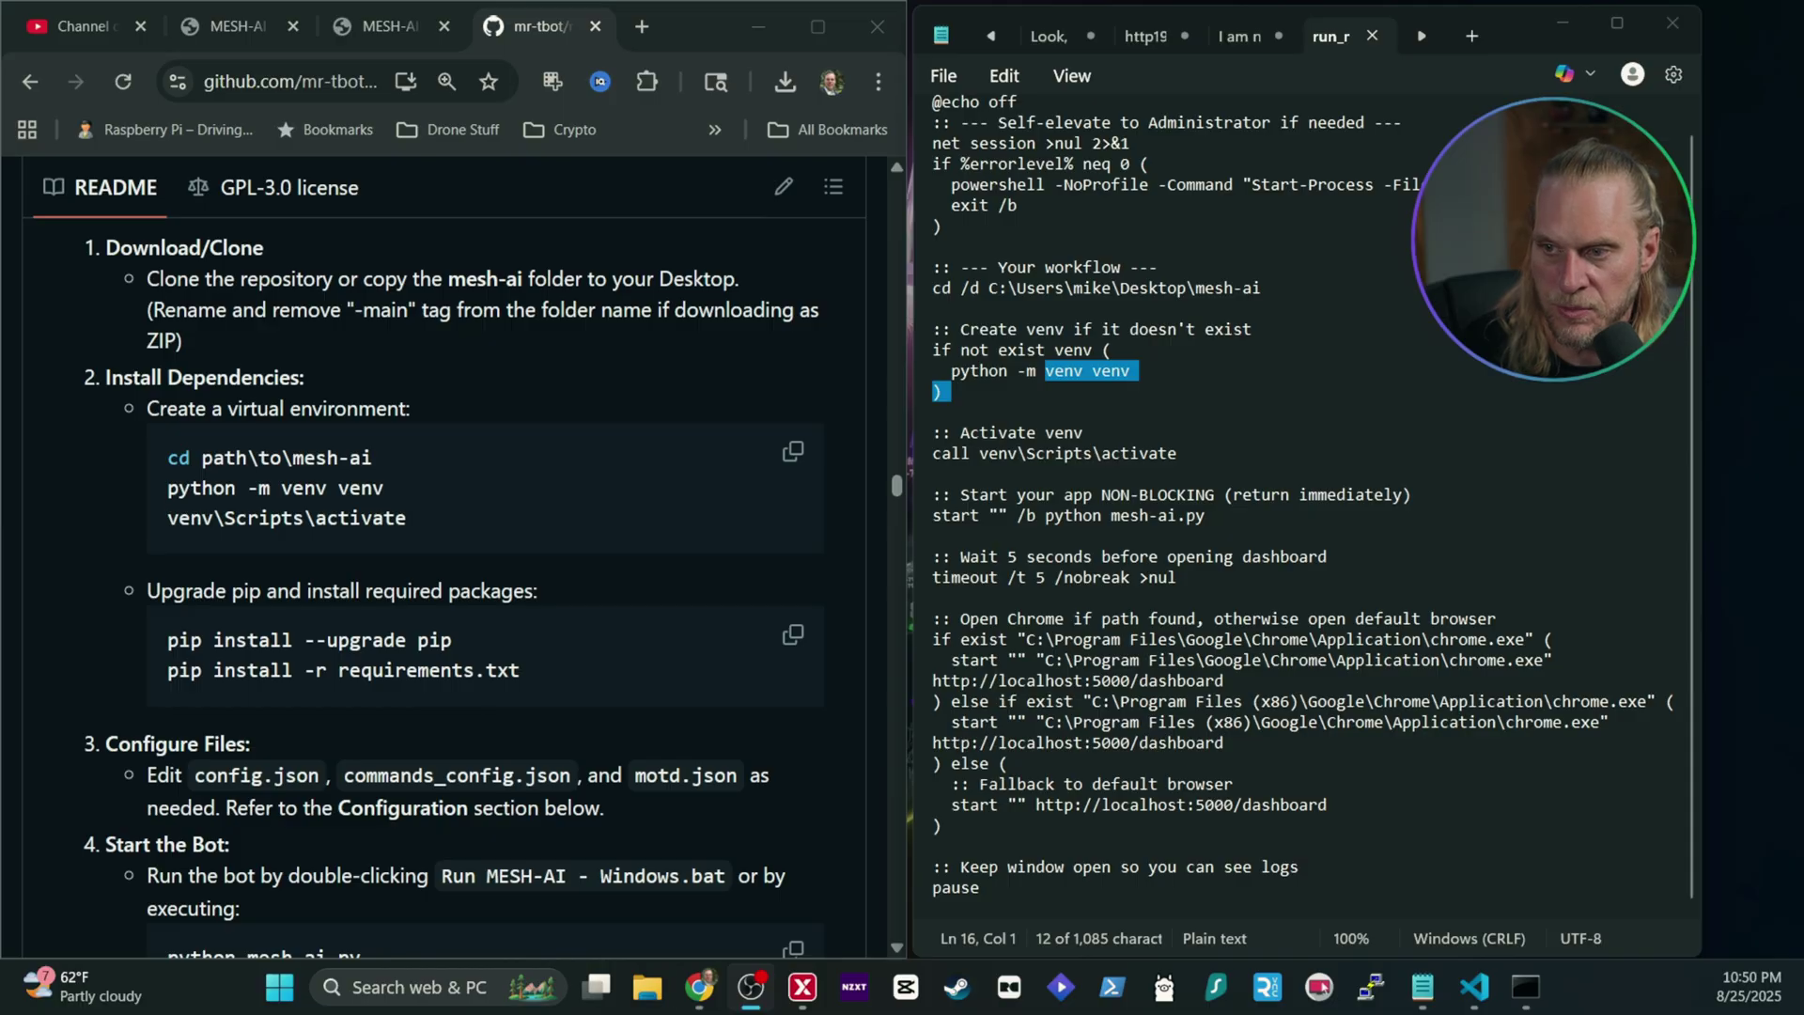
drag(167, 488, 390, 505)
drag(166, 511, 384, 518)
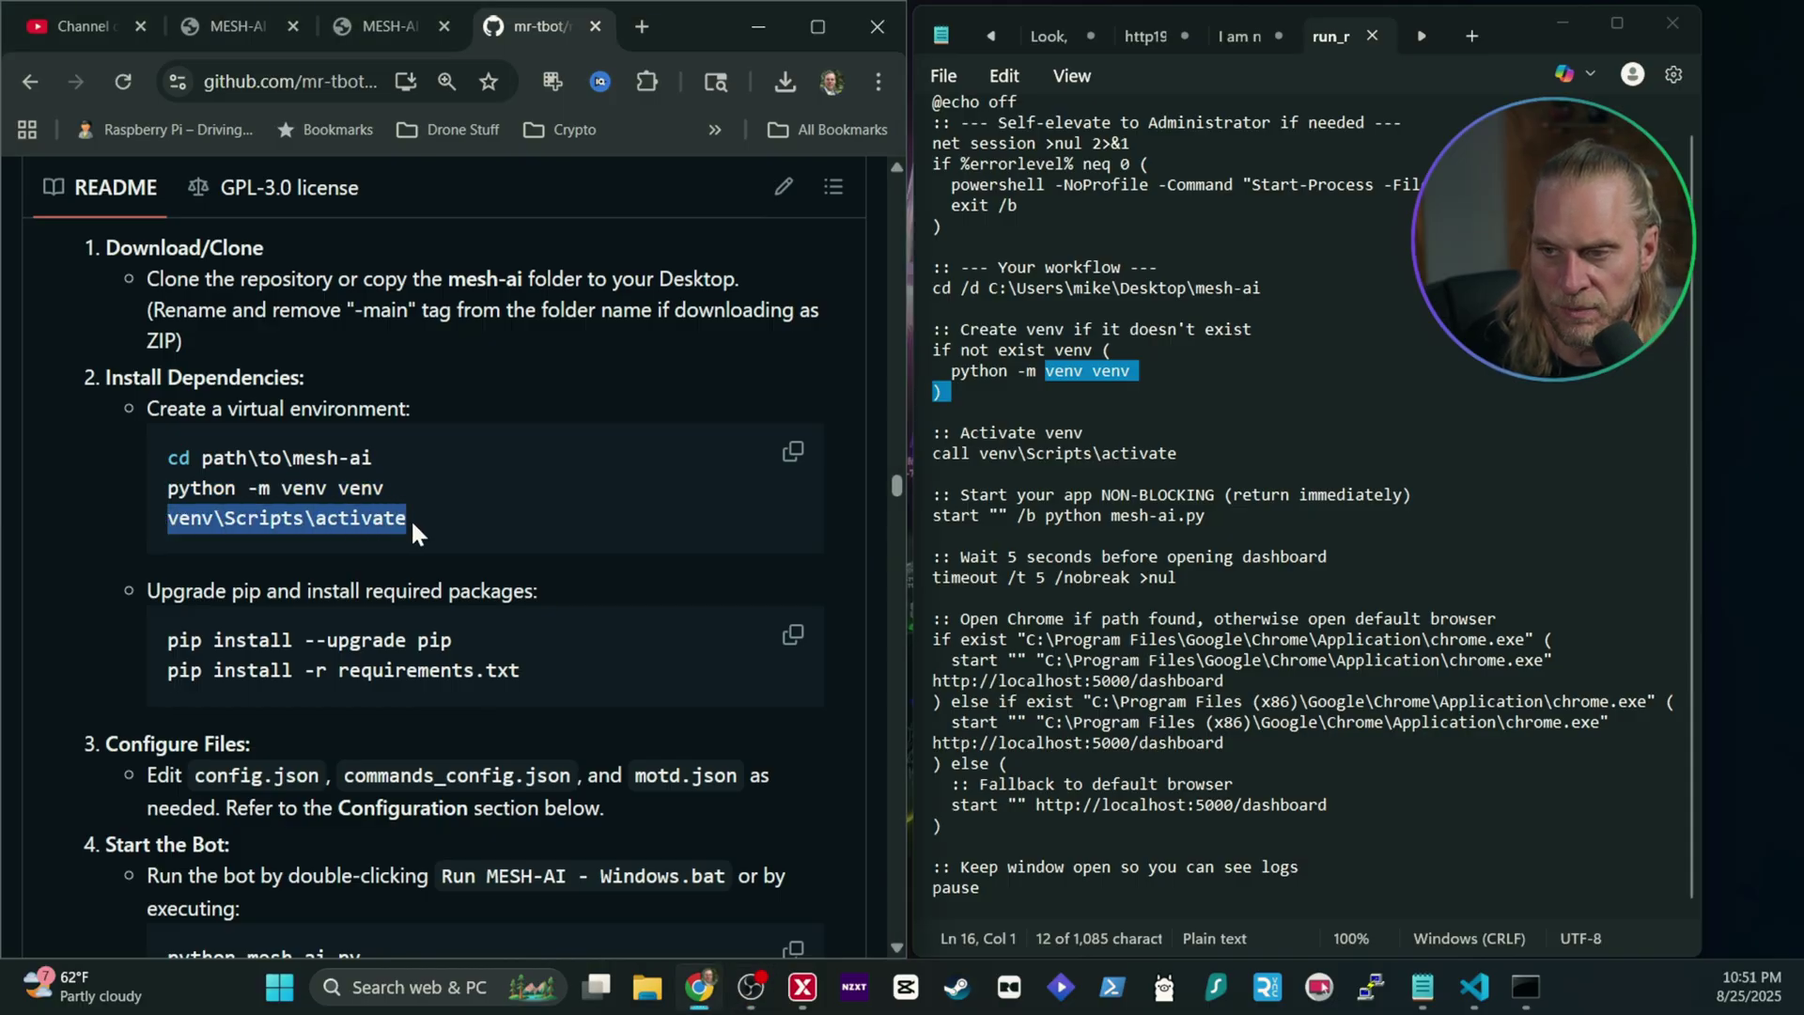
scroll(410, 538, down, 4)
drag(362, 570, 190, 571)
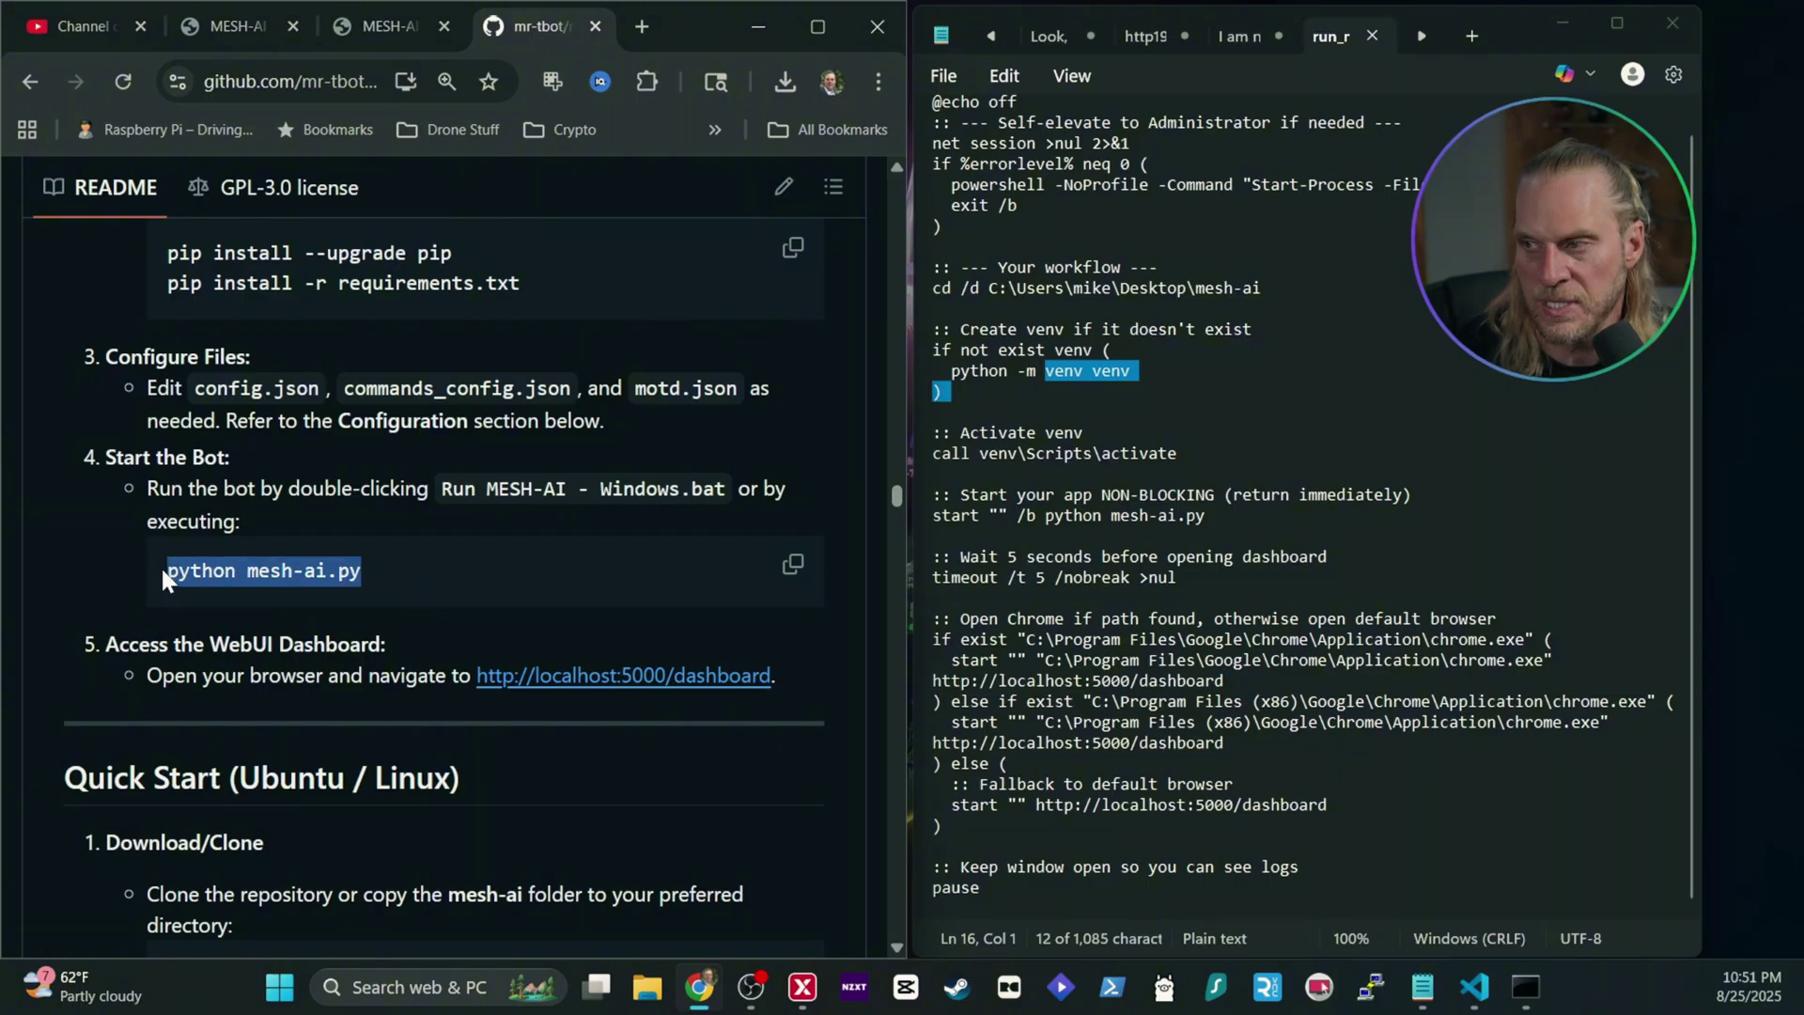
scroll(1303, 502, up, 1)
drag(933, 124, 939, 902)
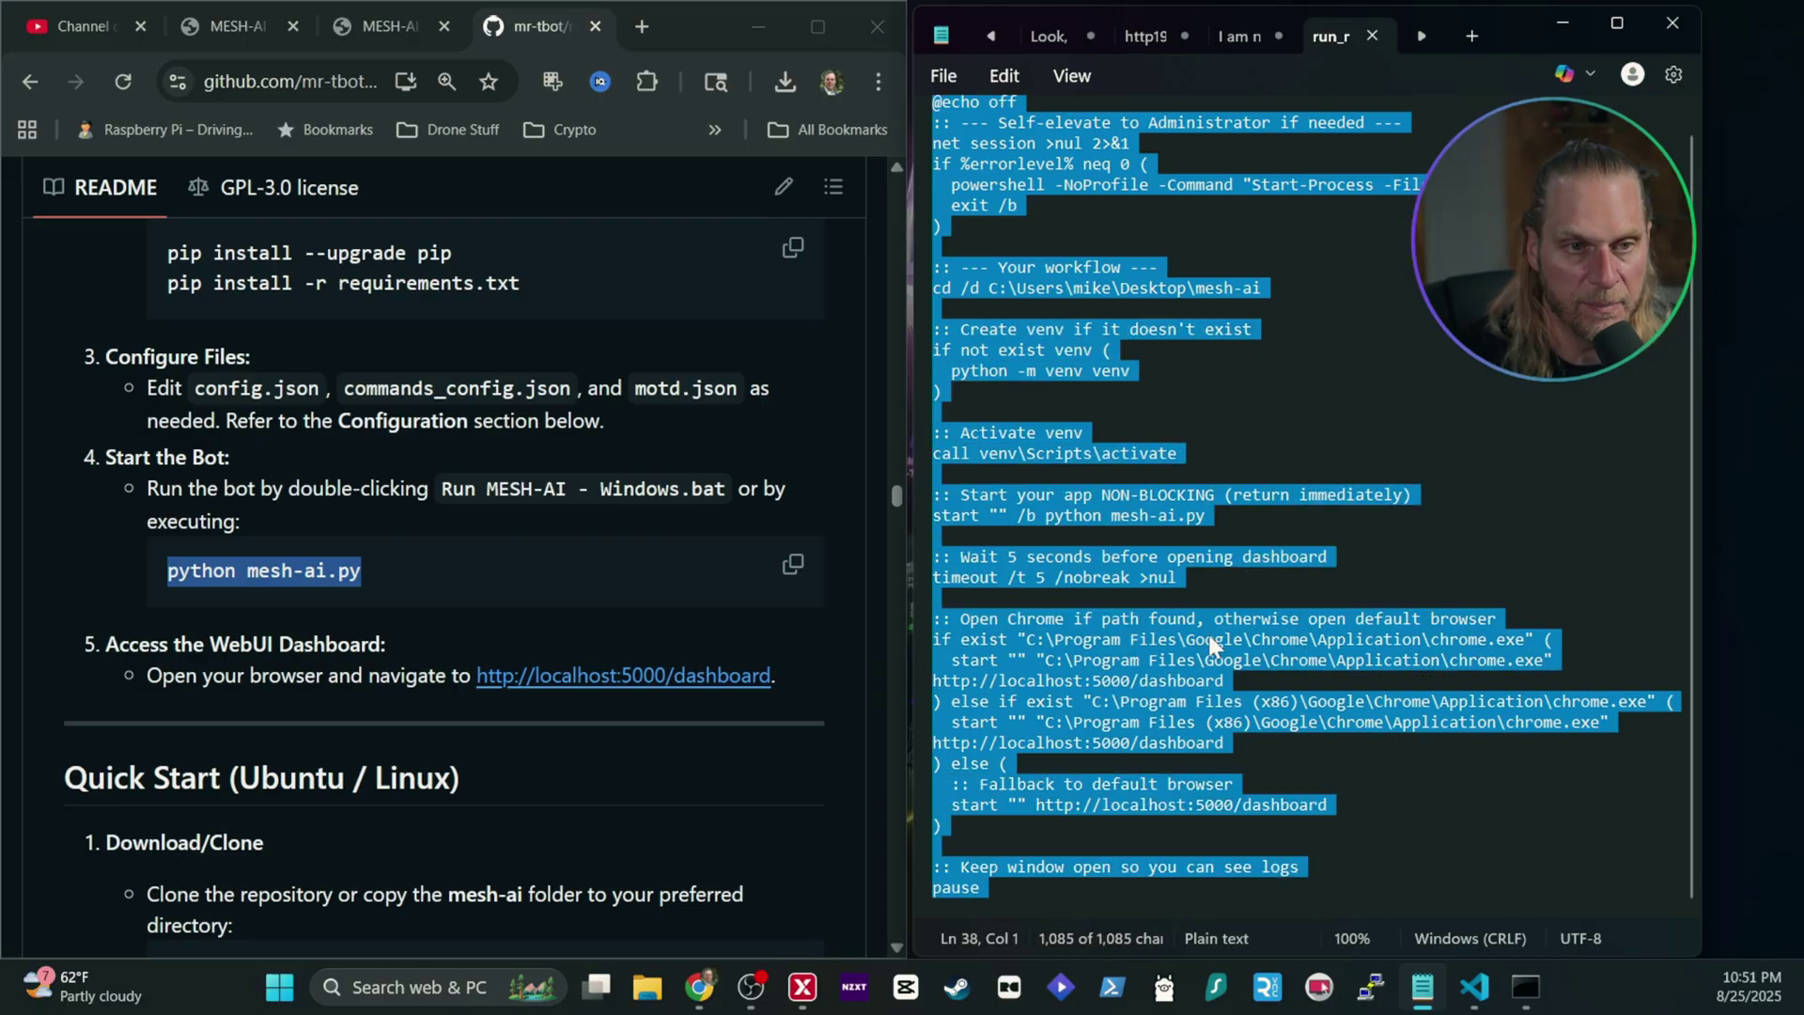
scroll(1213, 646, up, 1)
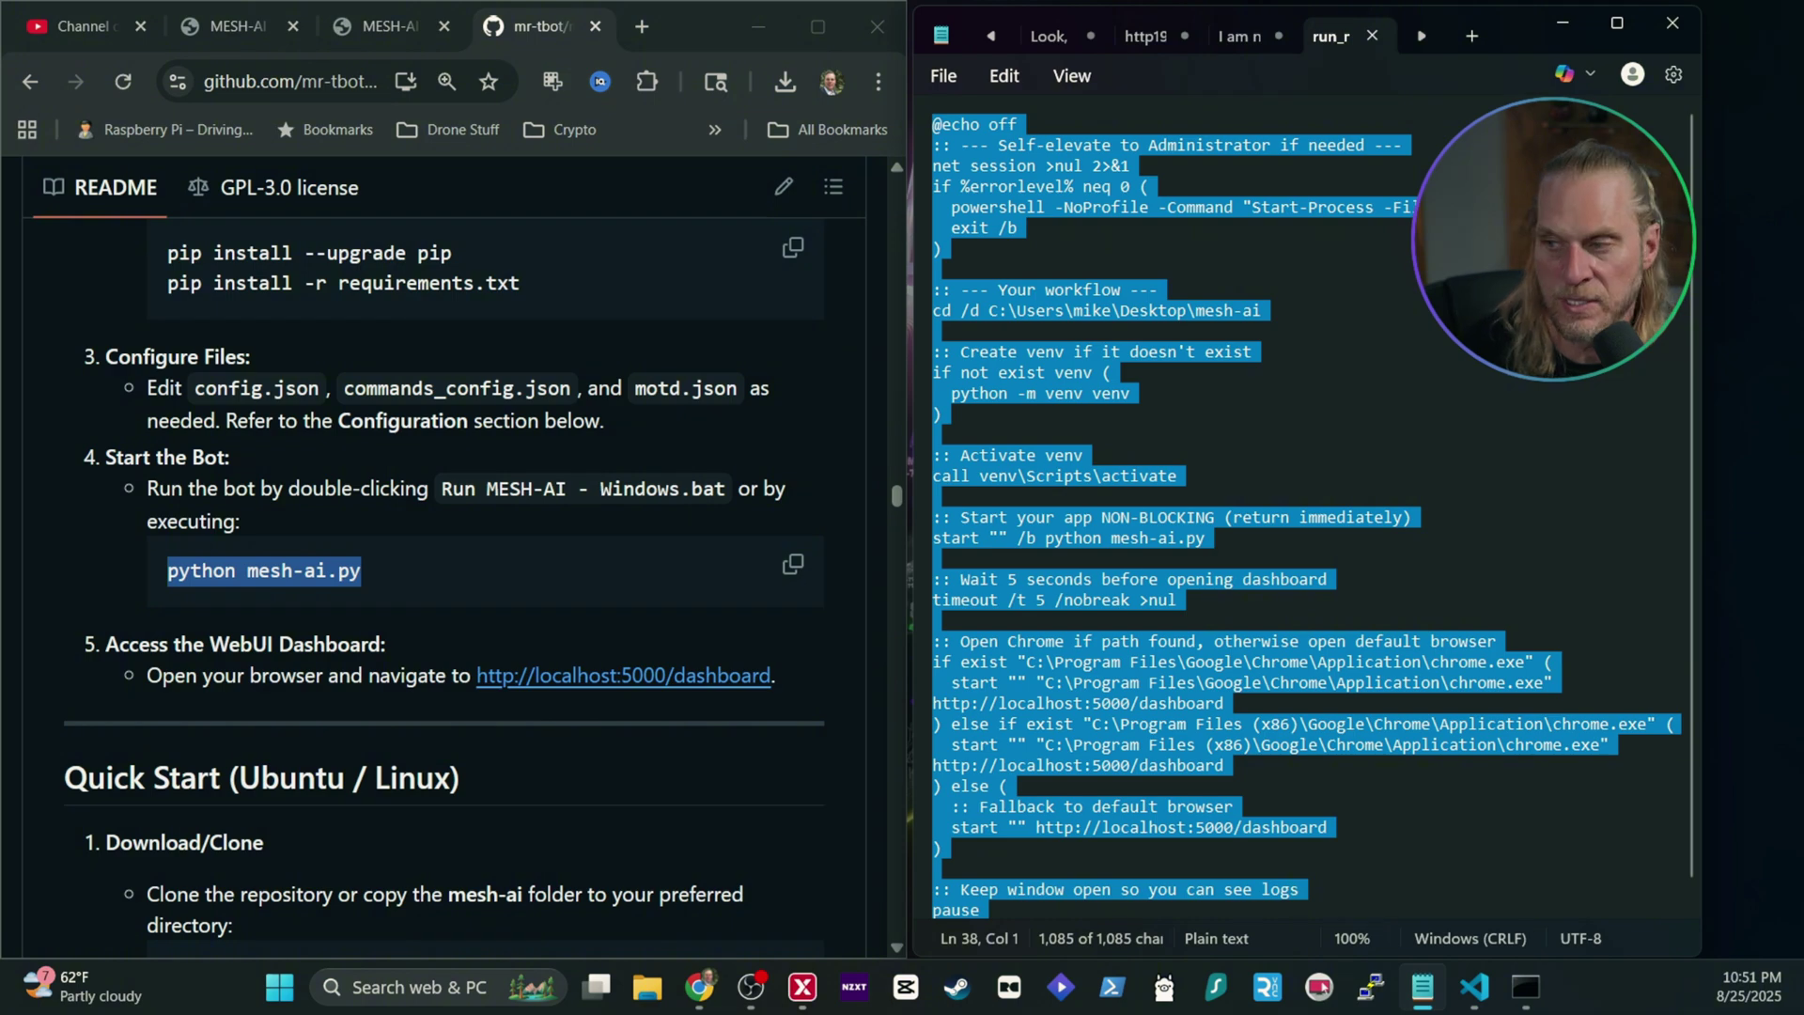
drag(960, 642, 935, 827)
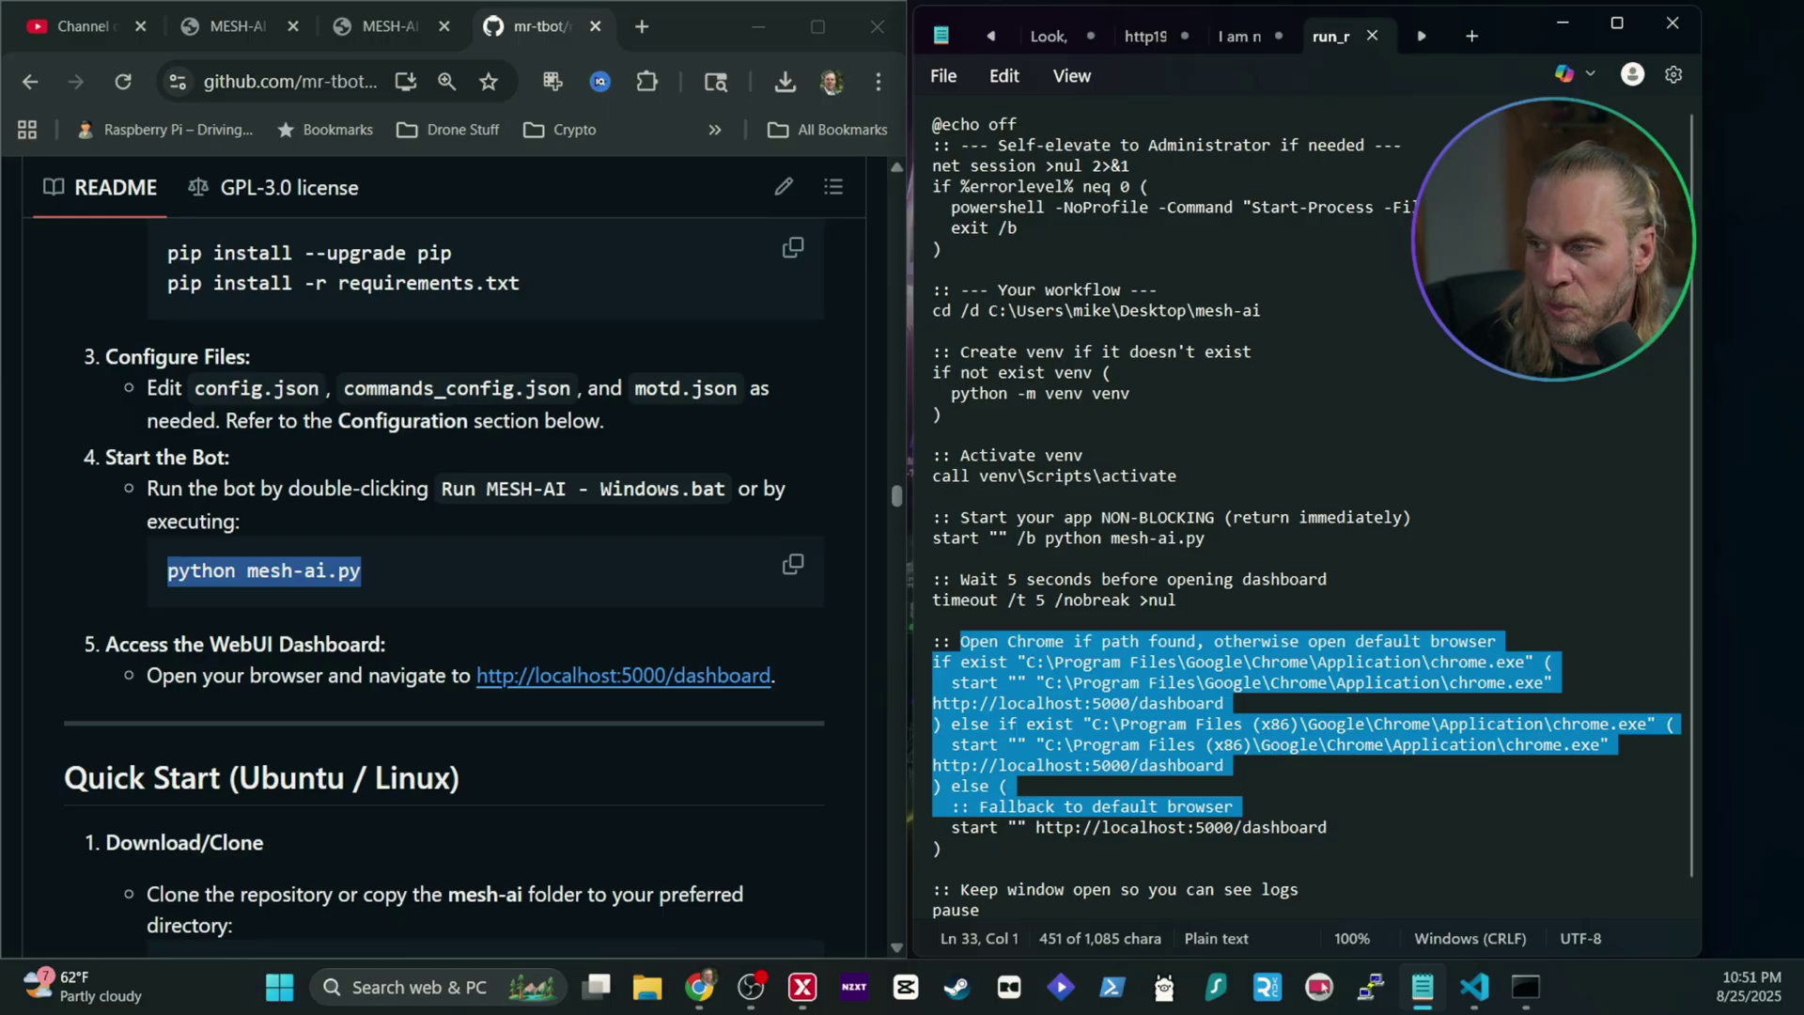
In Notepad's Save As dialog, set the file type to All files to check run_mesh_ai.bat
click(1557, 28)
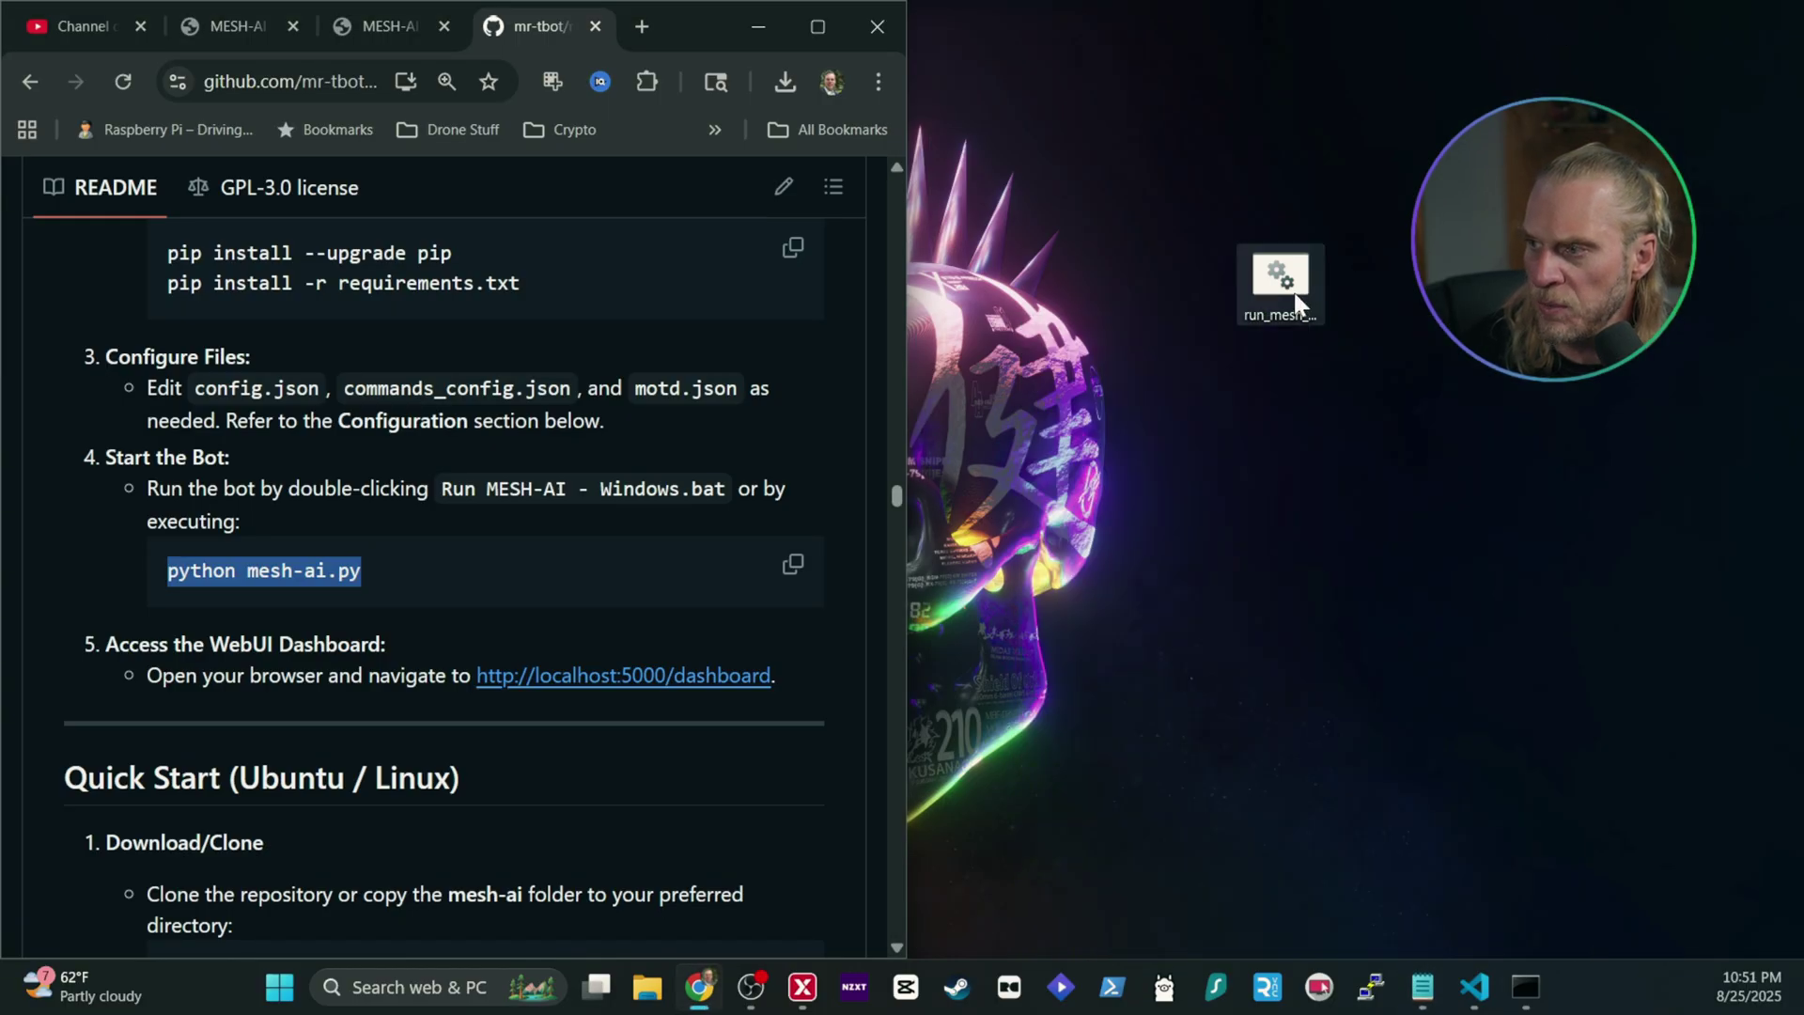
click(1423, 987)
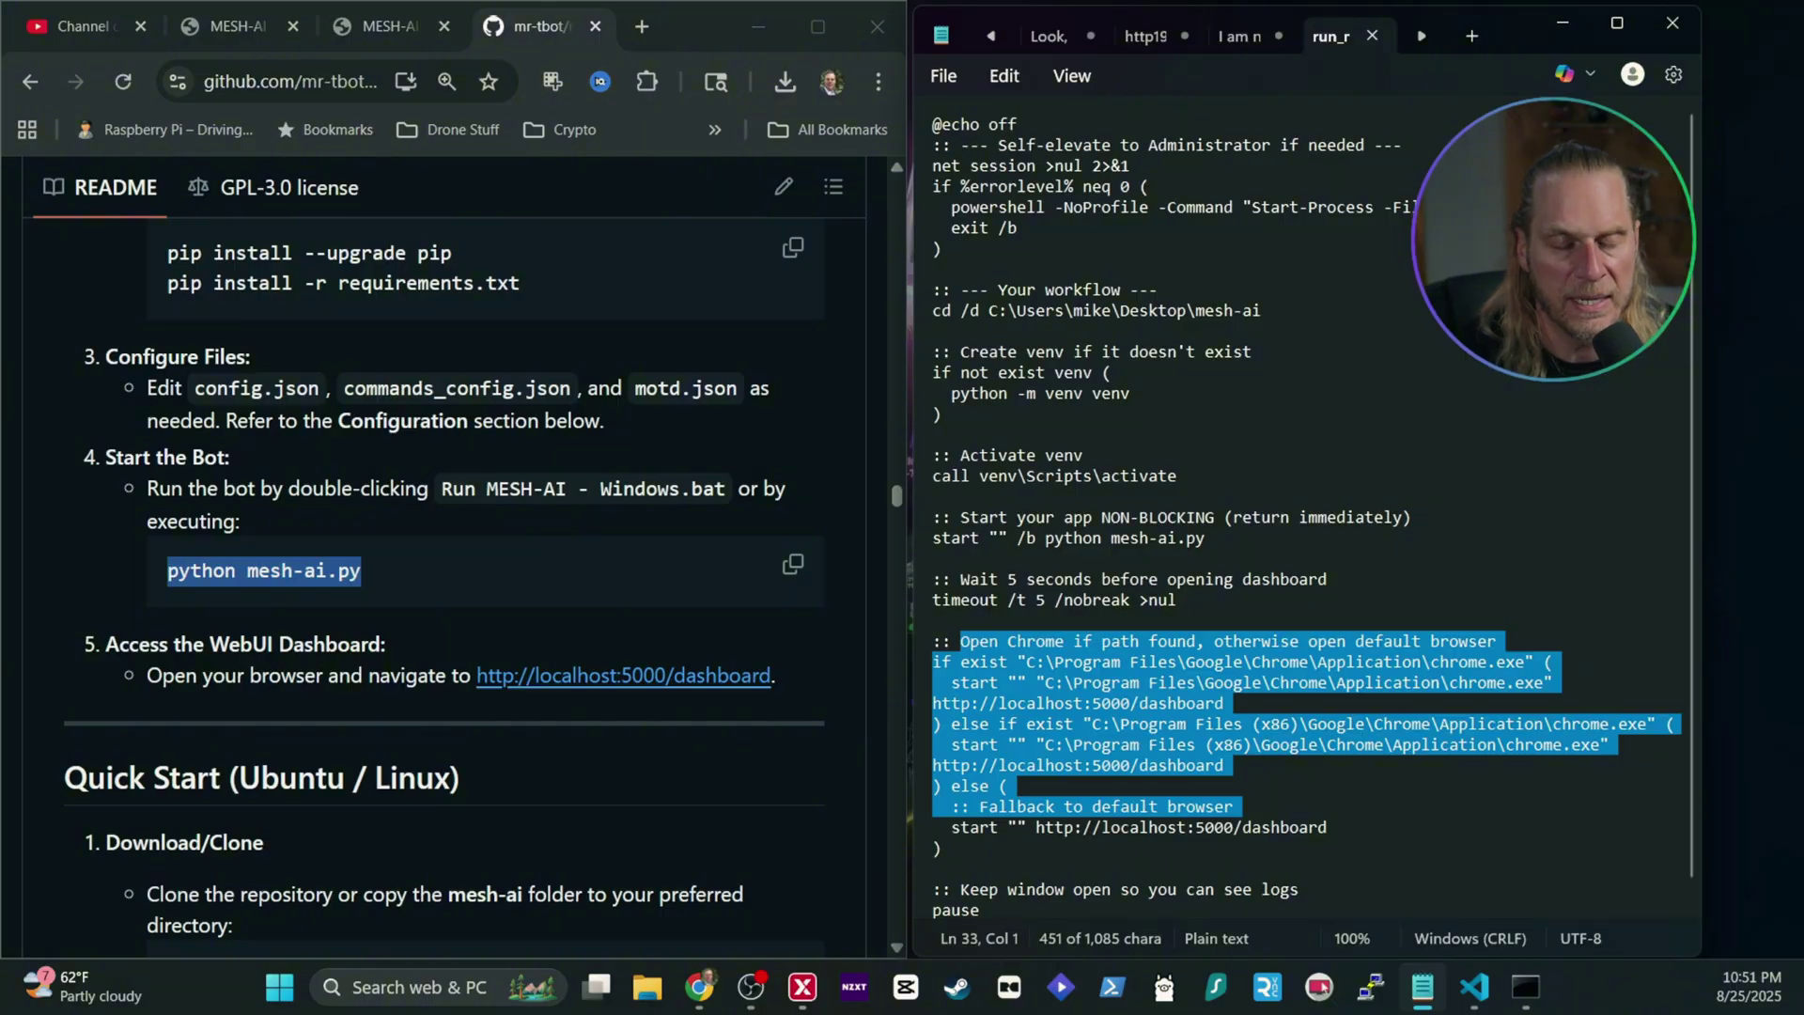
click(945, 75)
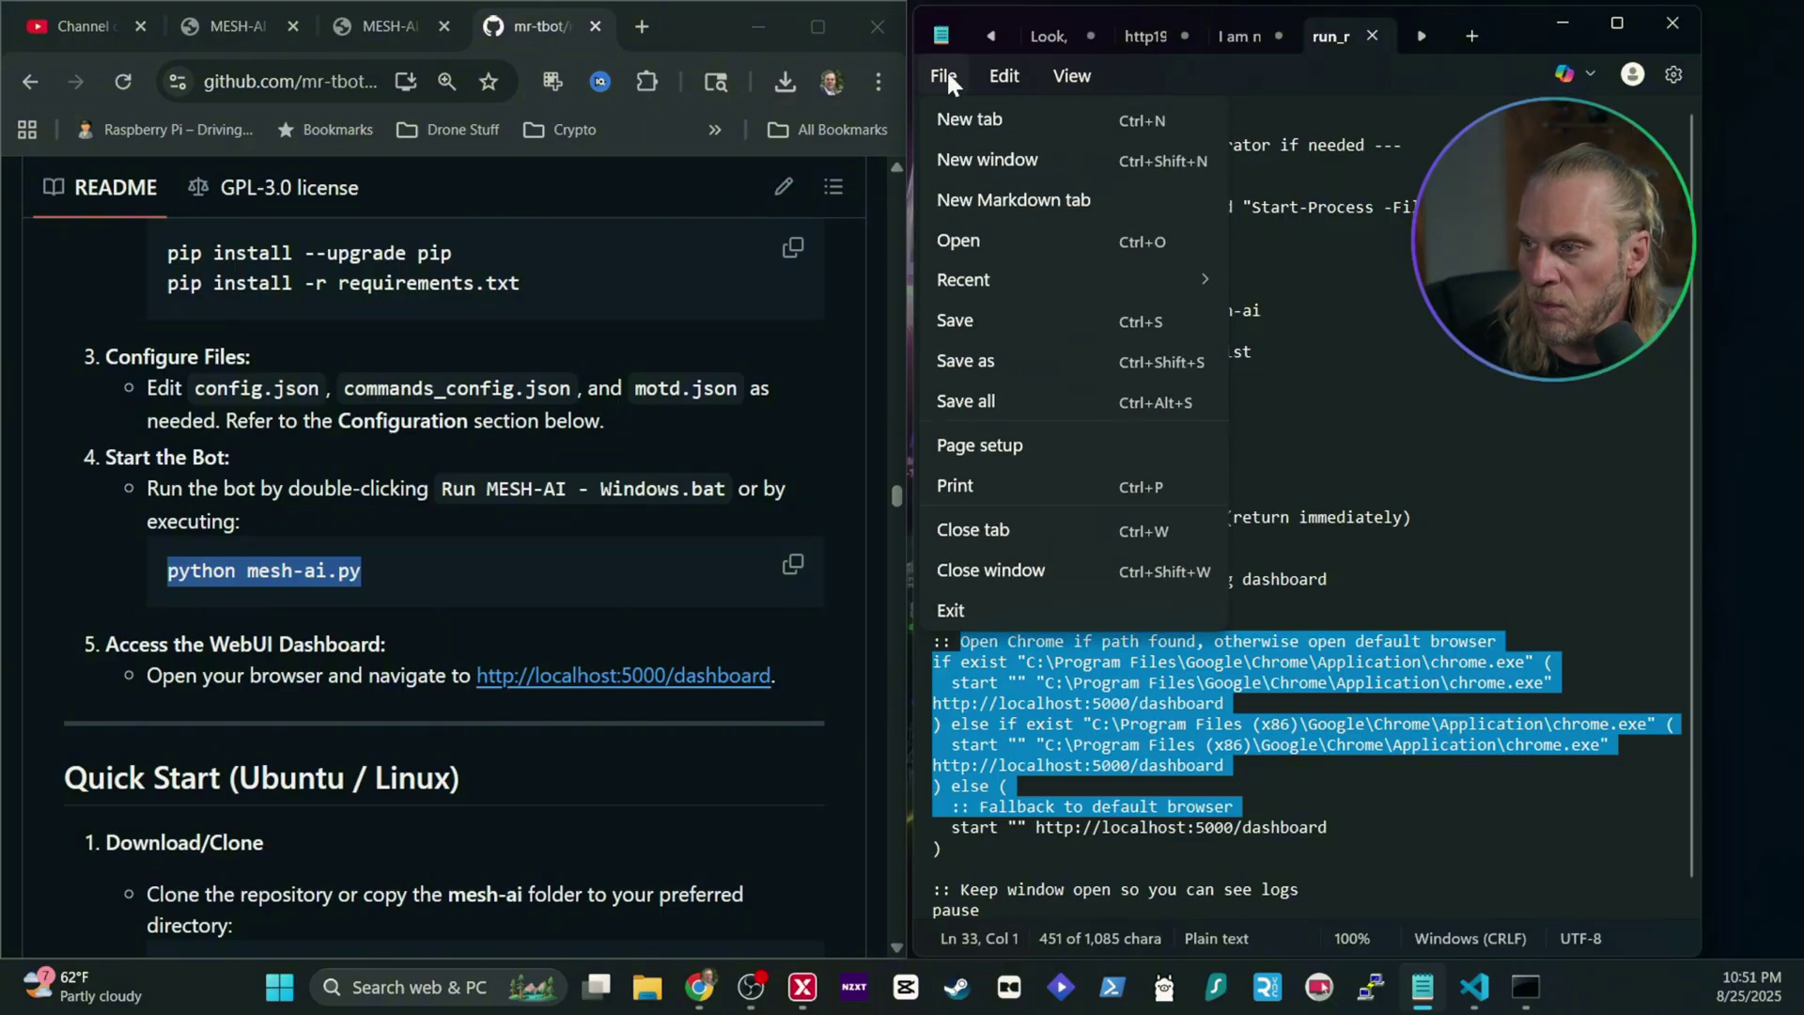
click(995, 368)
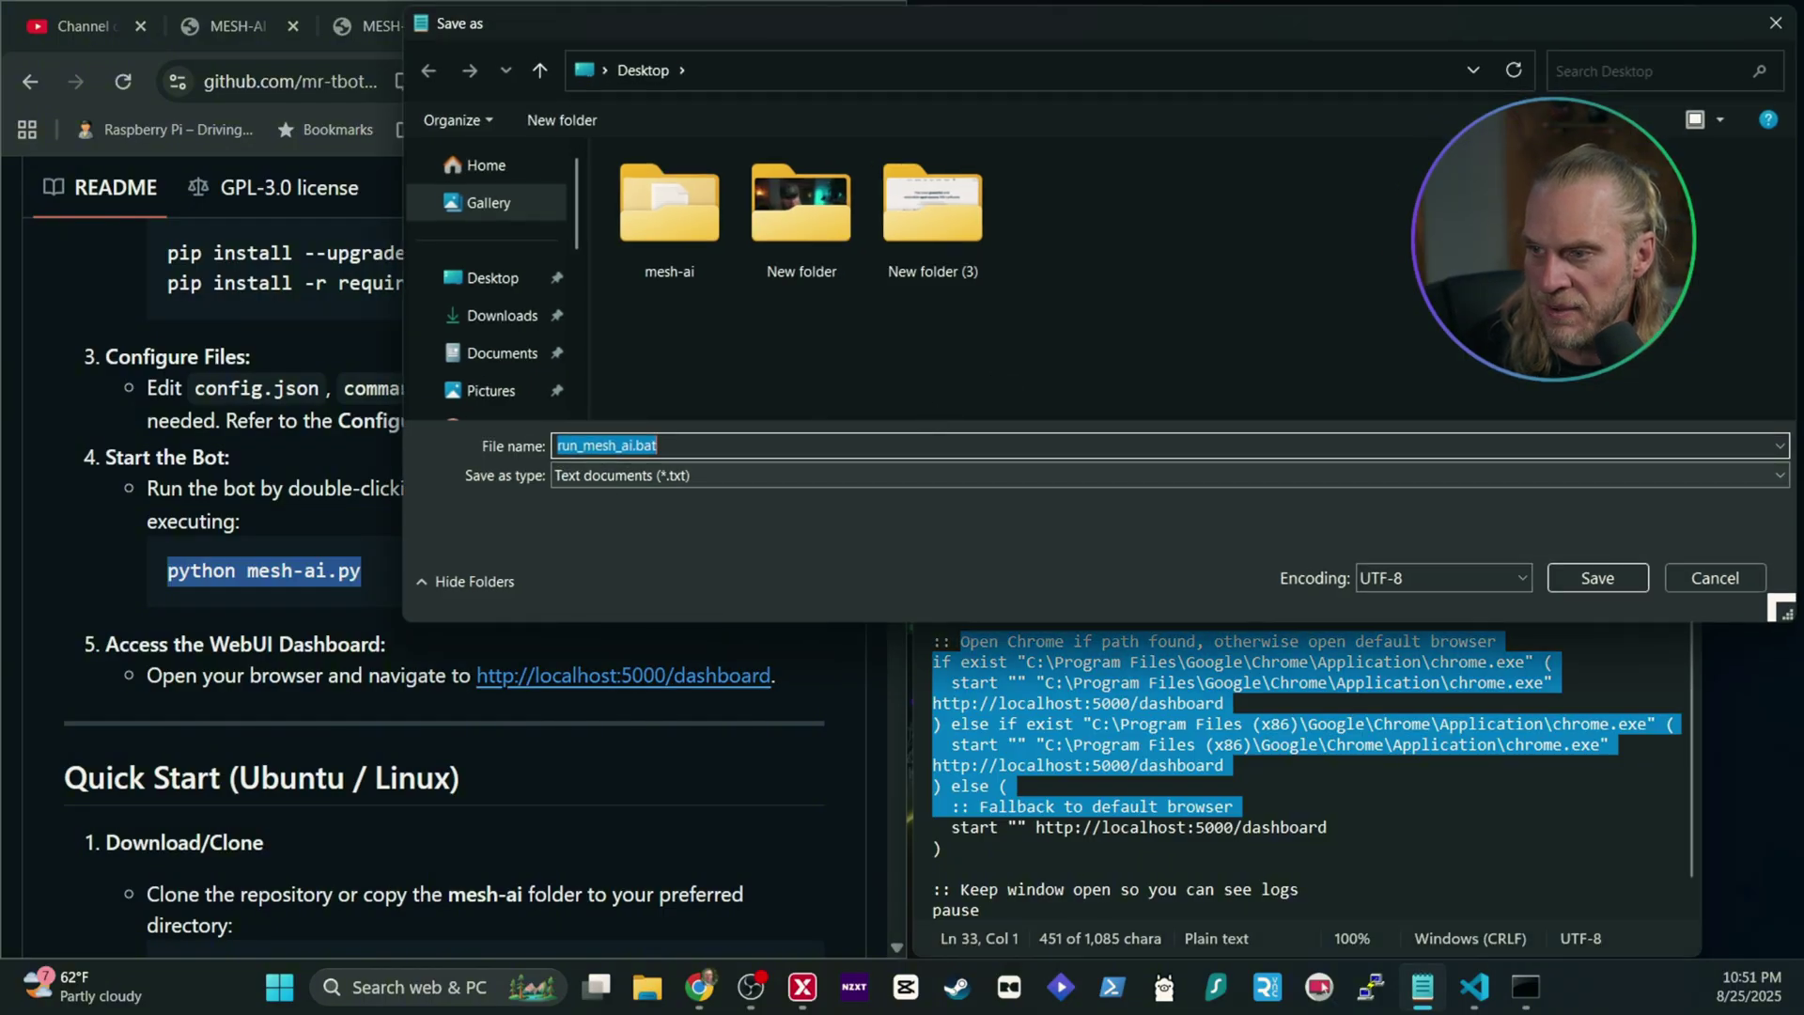
click(716, 475)
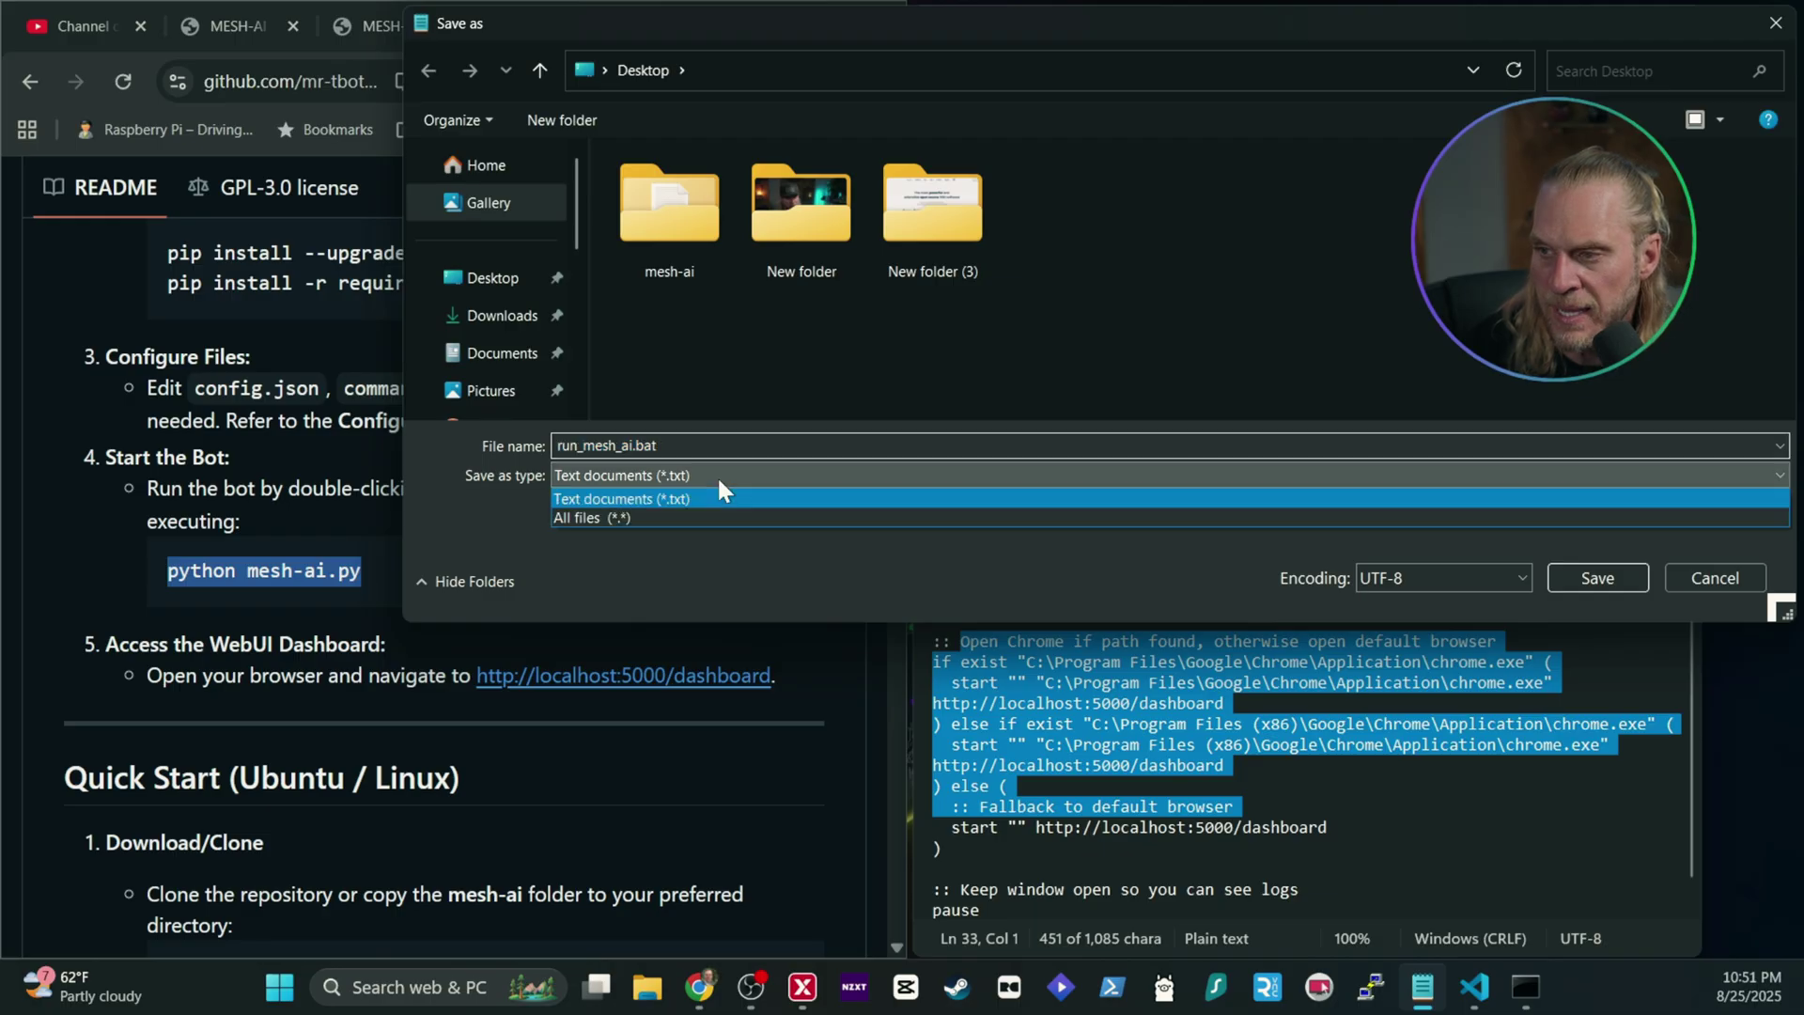
click(671, 515)
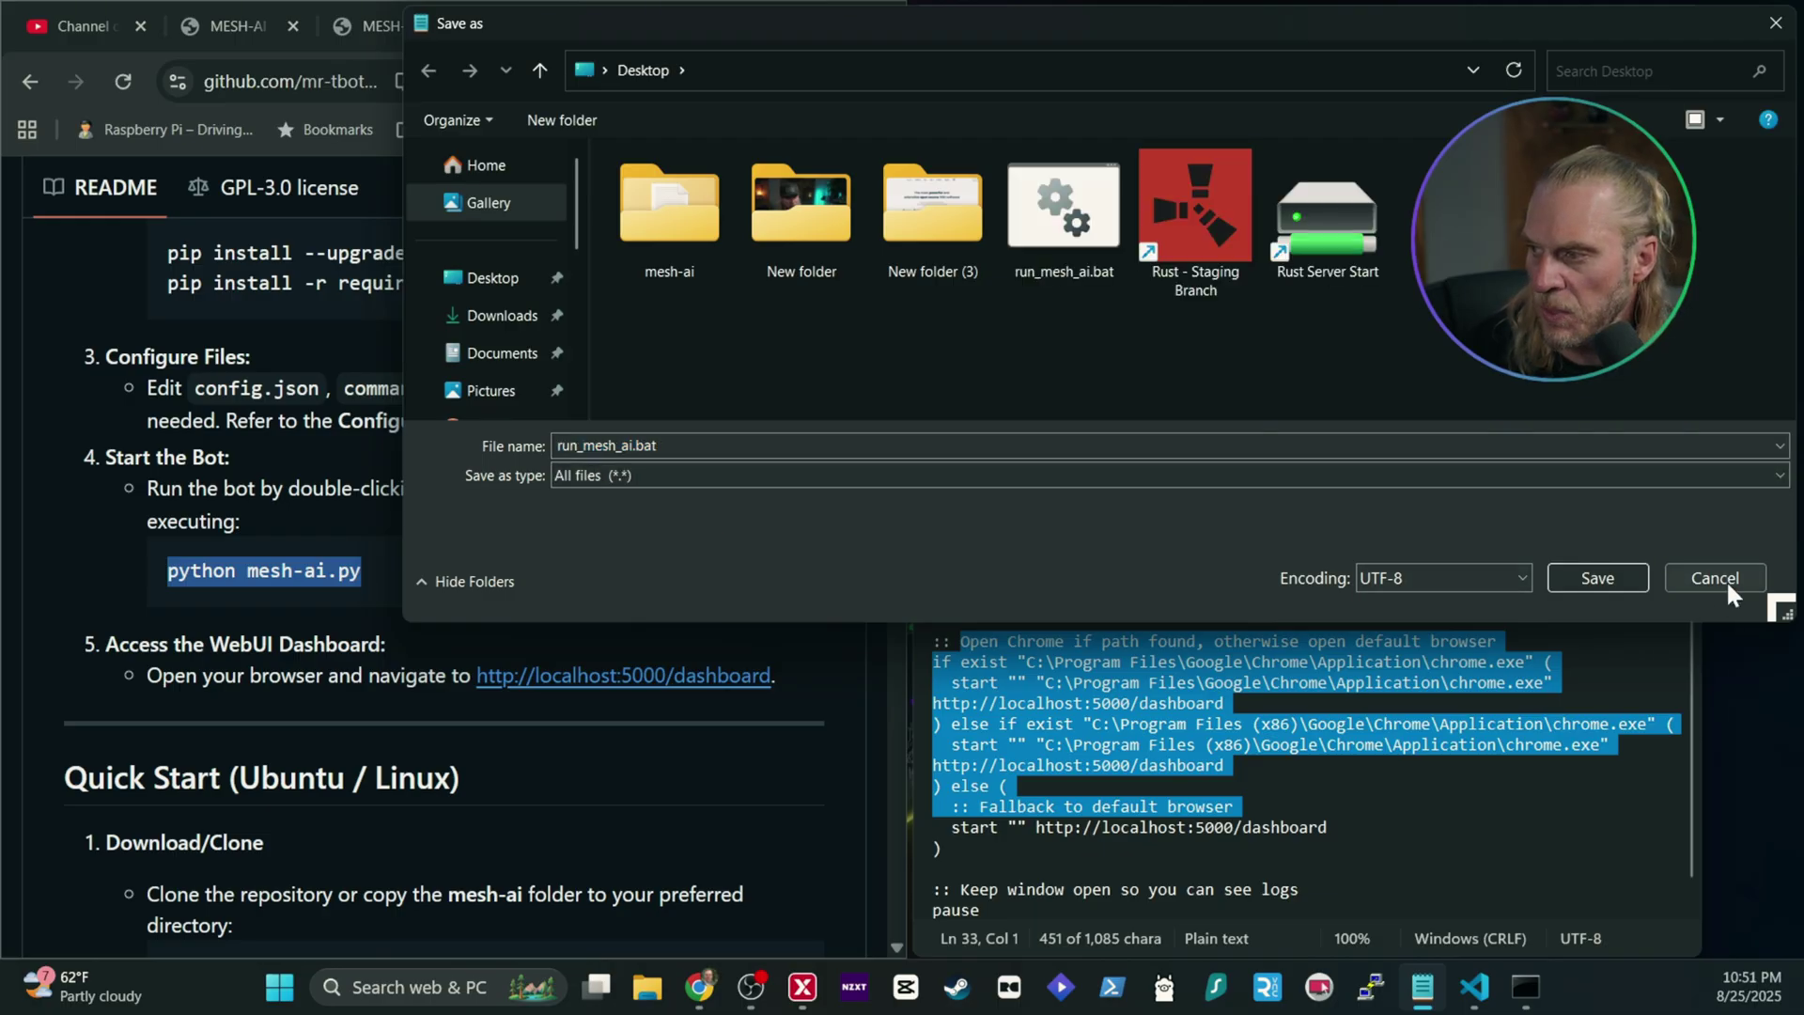
Cancel the save, minimize Notepad, and reposition the run_mesh_ai.bat icon on the desktop
click(1774, 28)
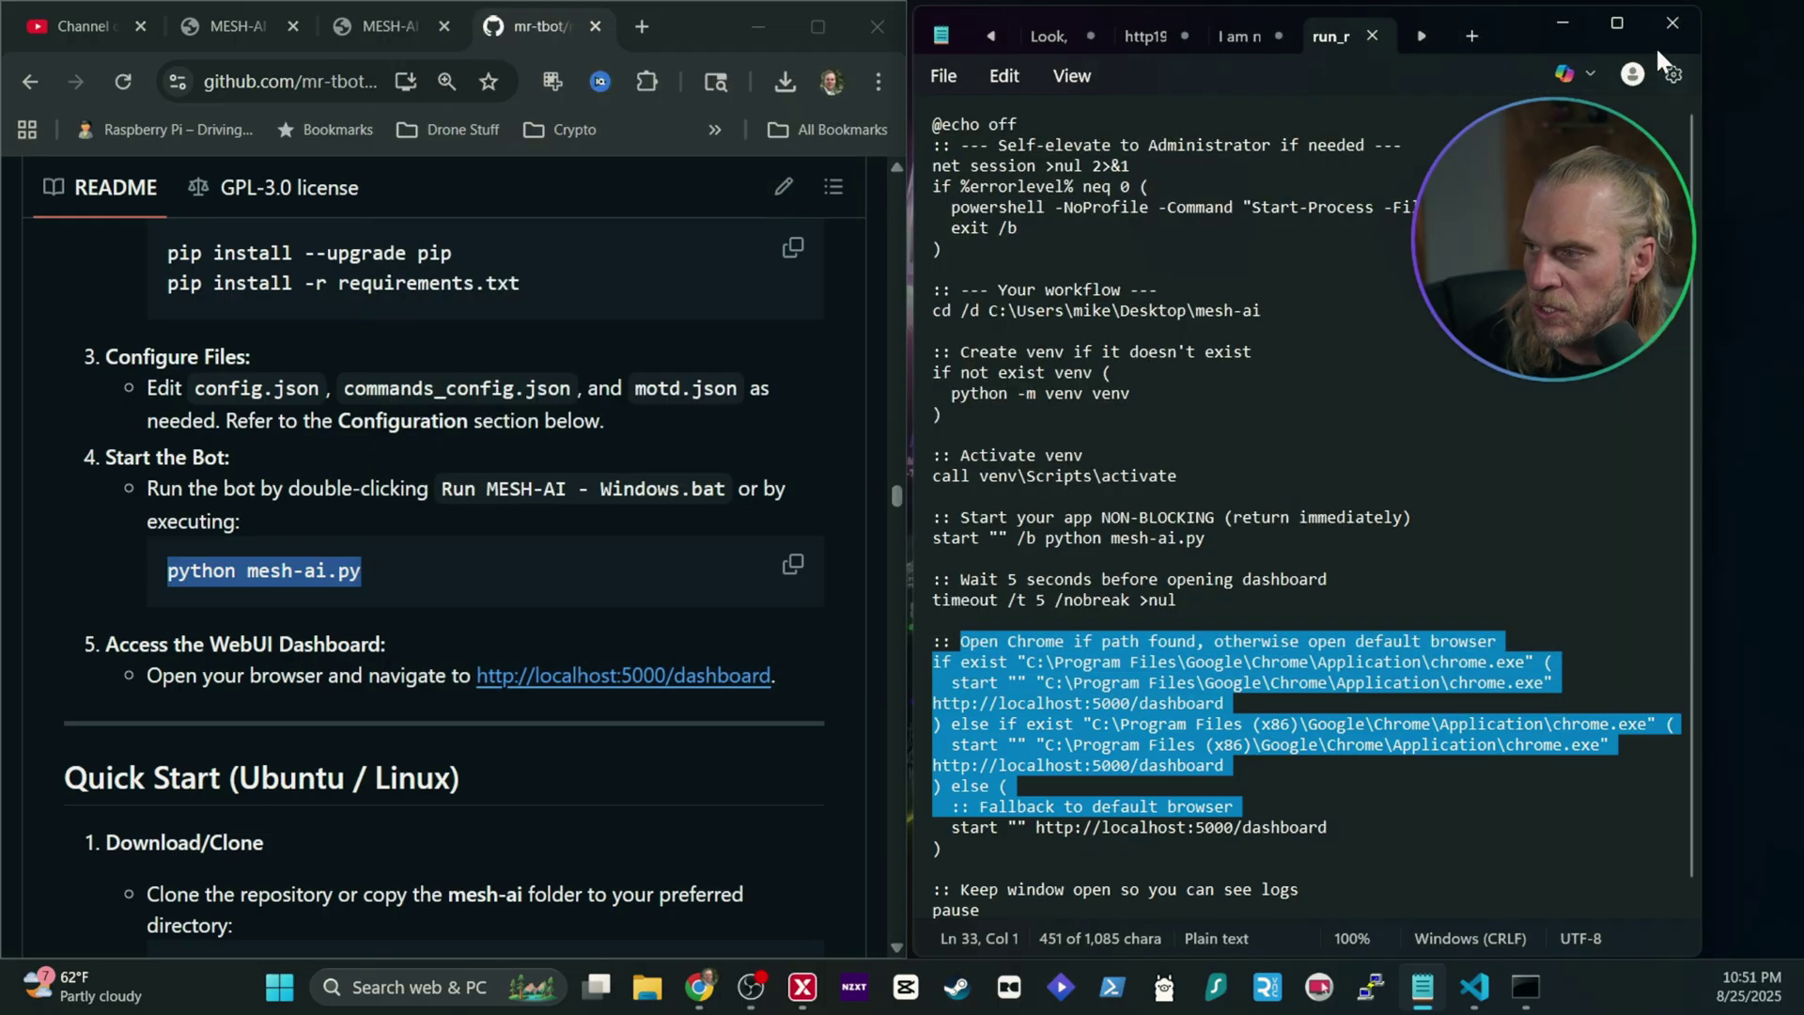
click(1562, 24)
drag(1271, 287, 1179, 403)
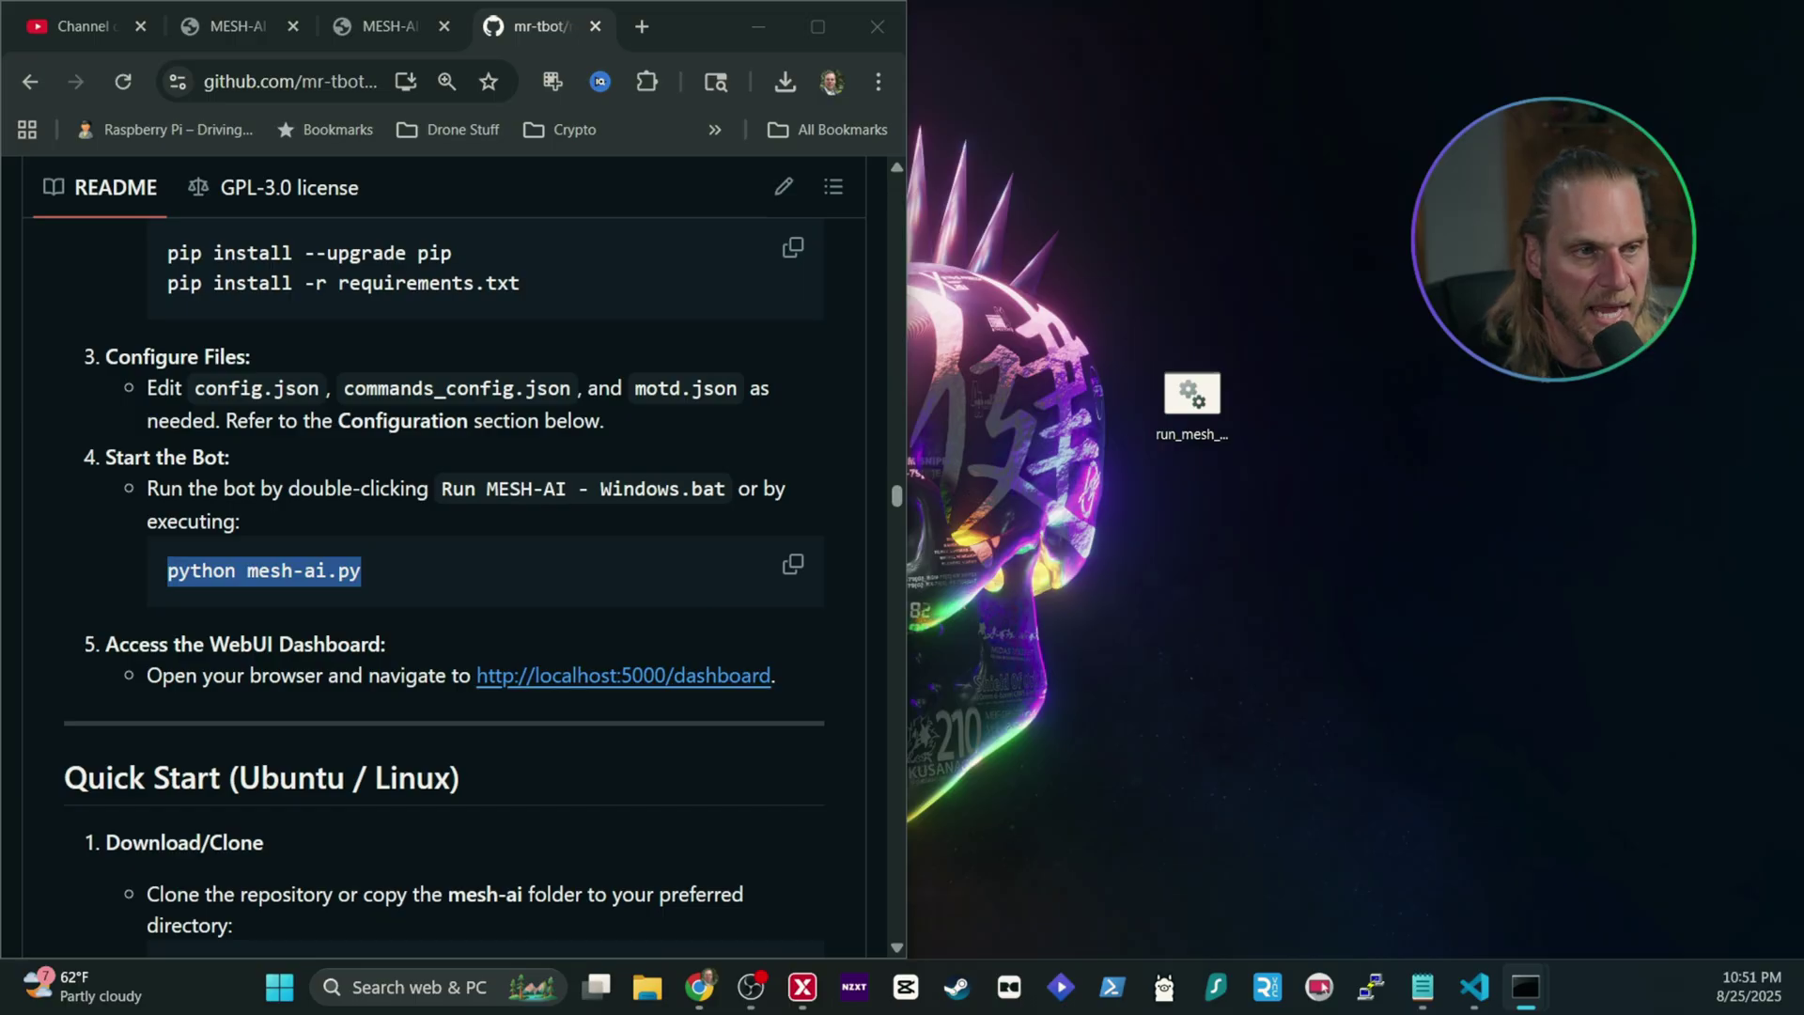
Launch run_mesh_ai.bat and place its narrowed console beside the browser dashboard
double_click(1192, 394)
drag(943, 205, 1502, 34)
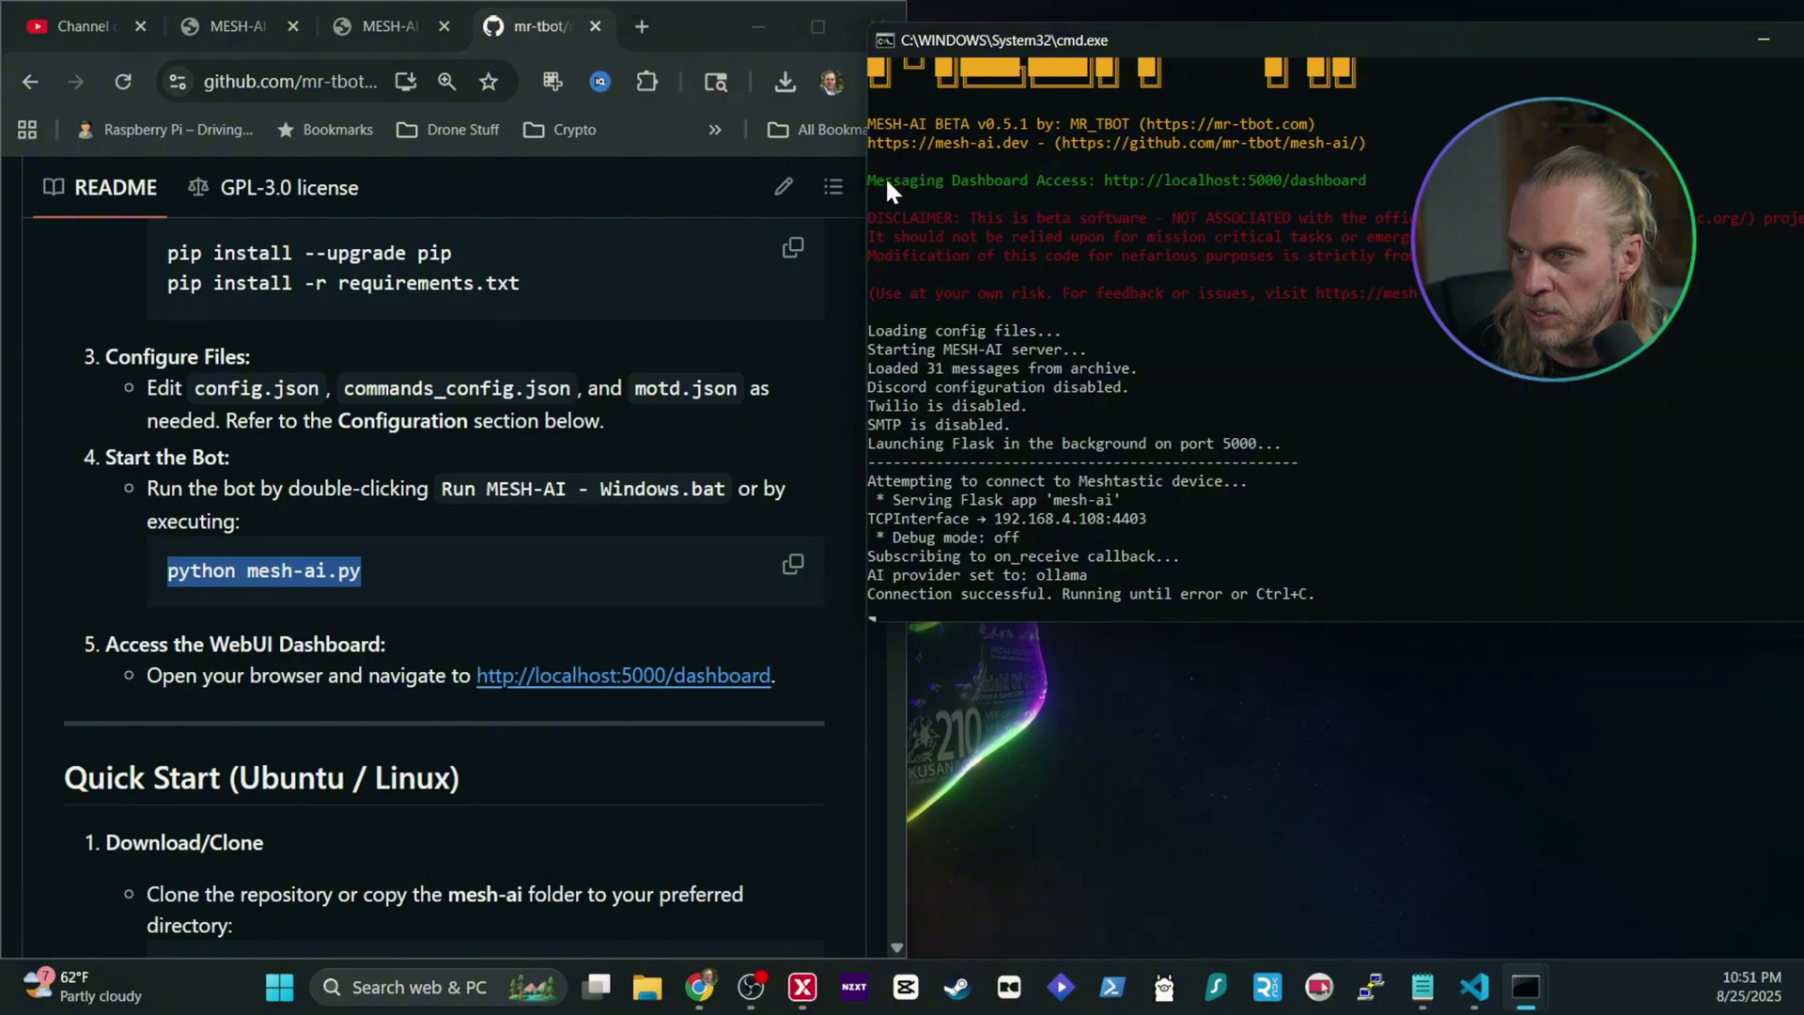
drag(868, 193, 1124, 183)
drag(1344, 37, 1129, 26)
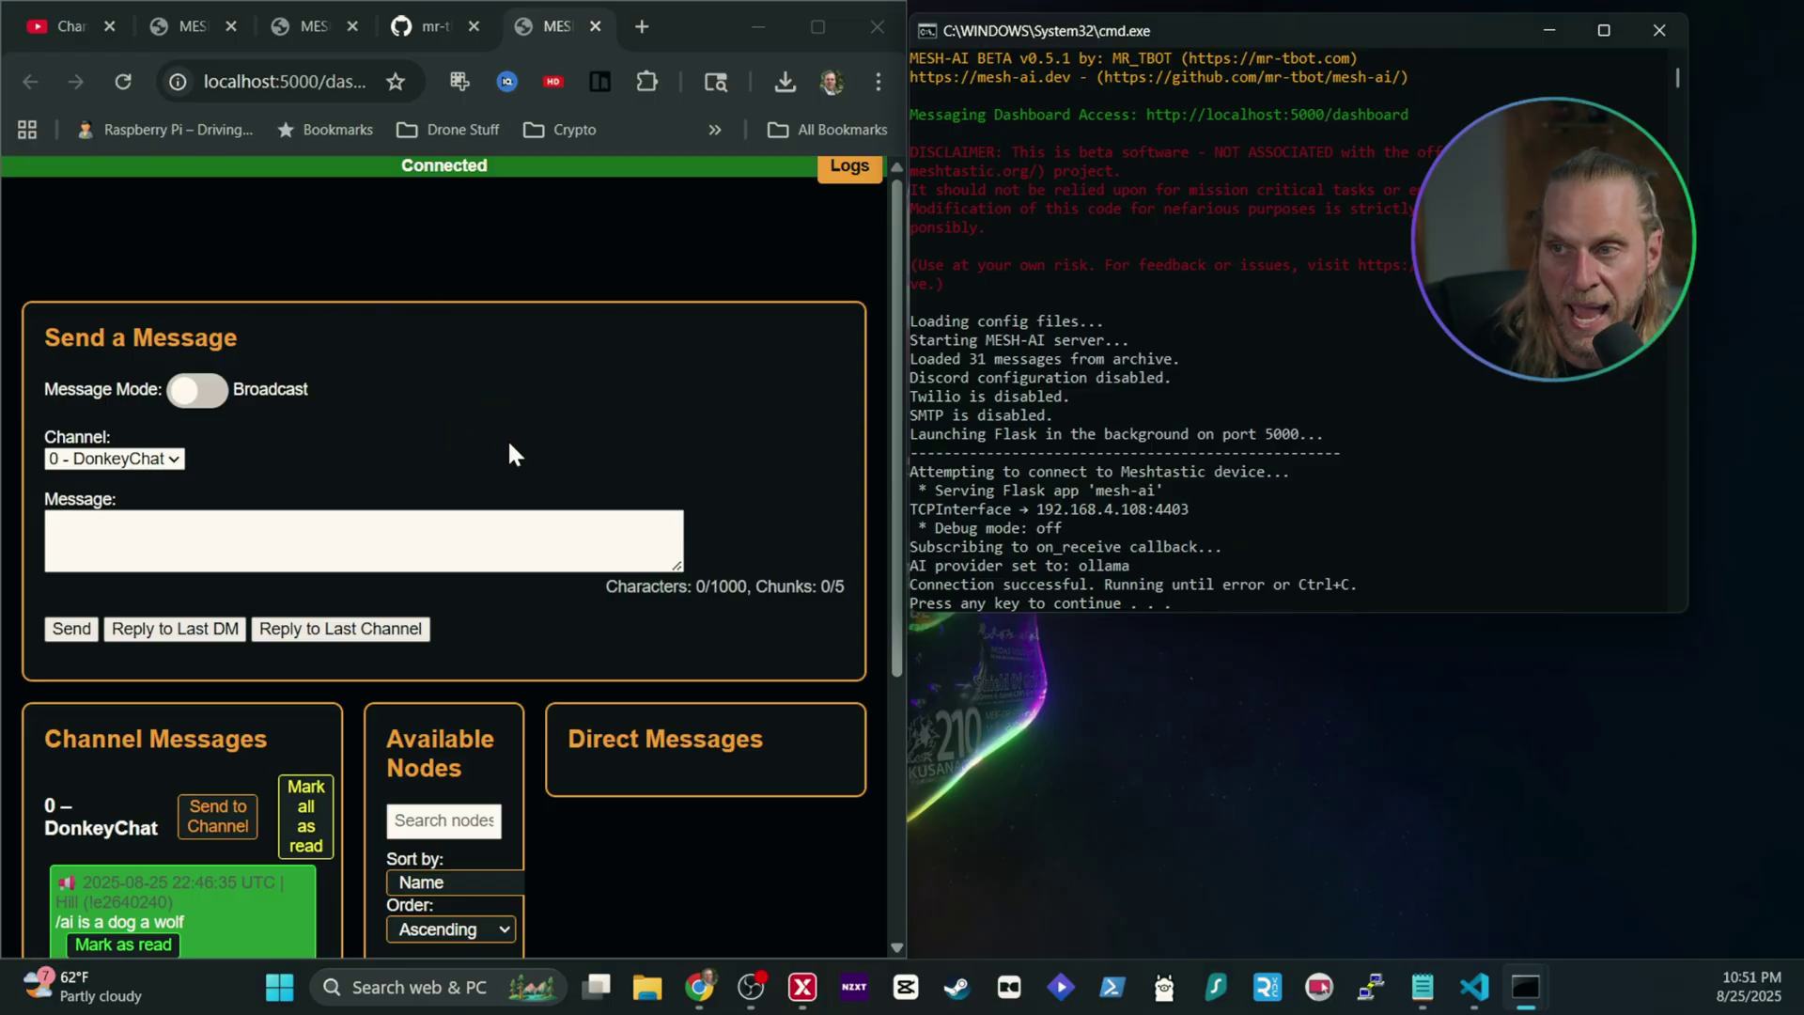
Review the console's Meshtastic connection output, then minimize the MESH-AI console
scroll(485, 438, down, 4)
scroll(505, 369, up, 4)
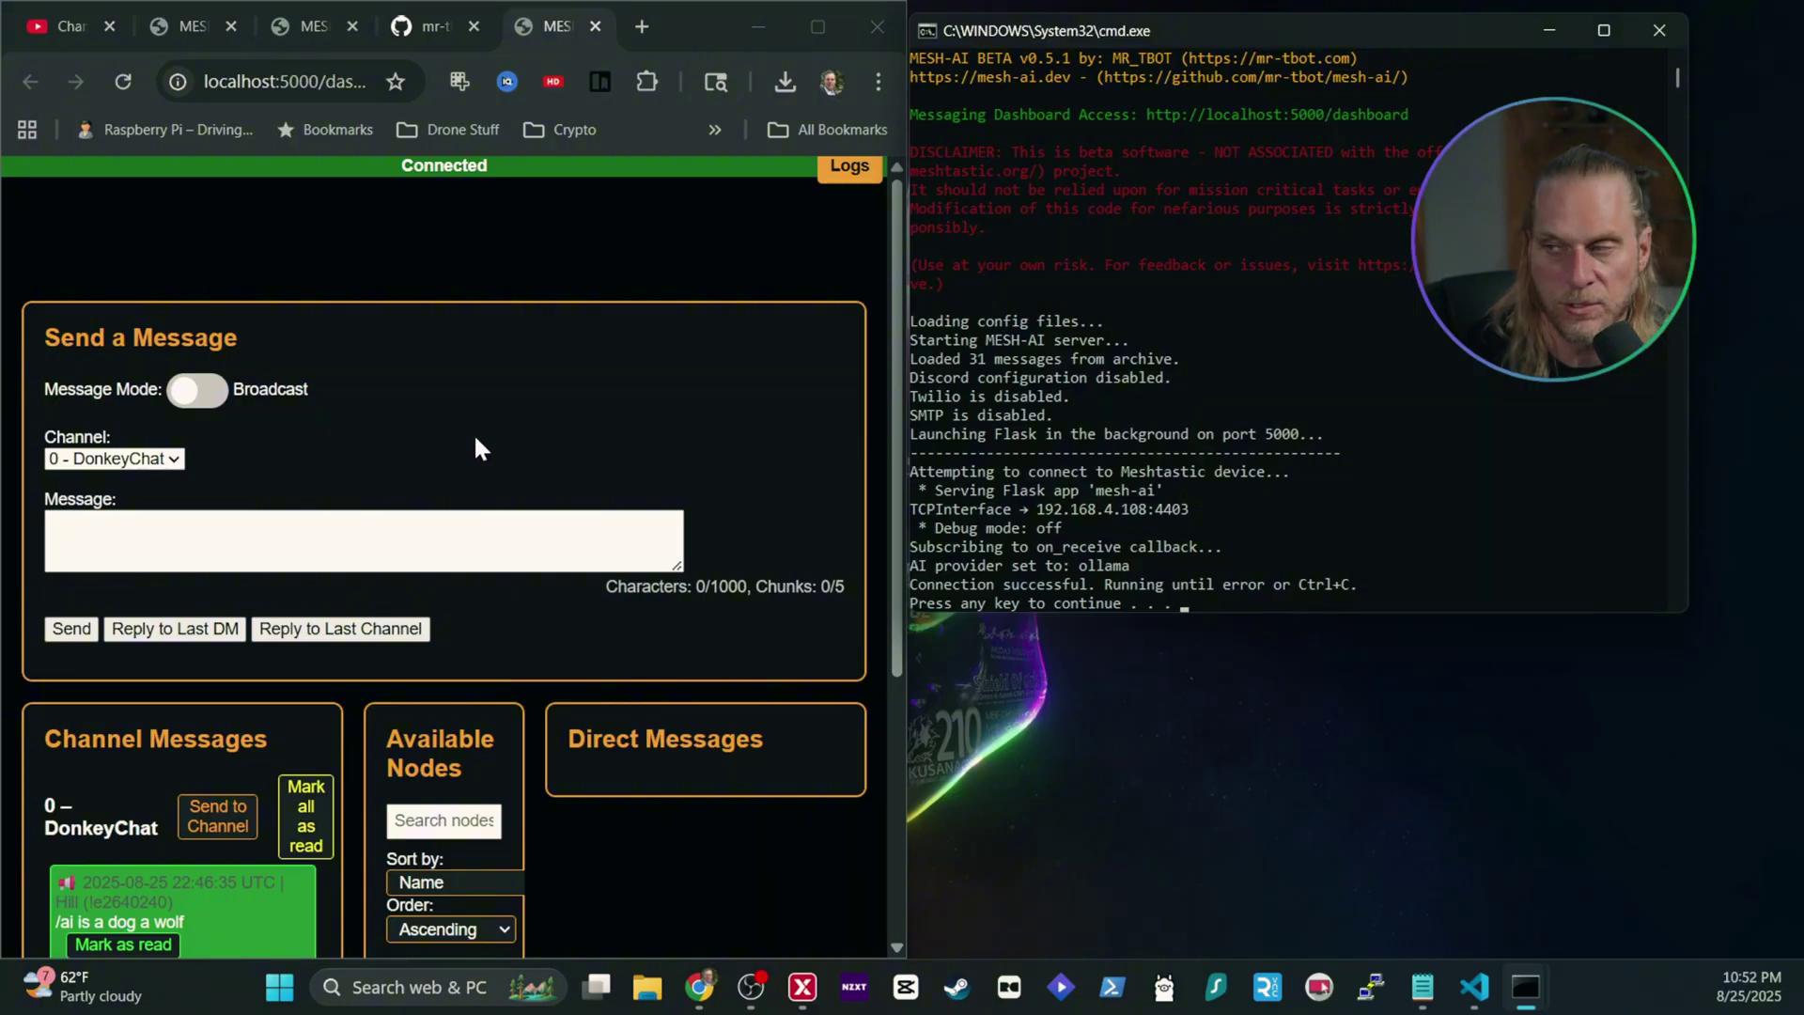
scroll(1176, 397, down, 2)
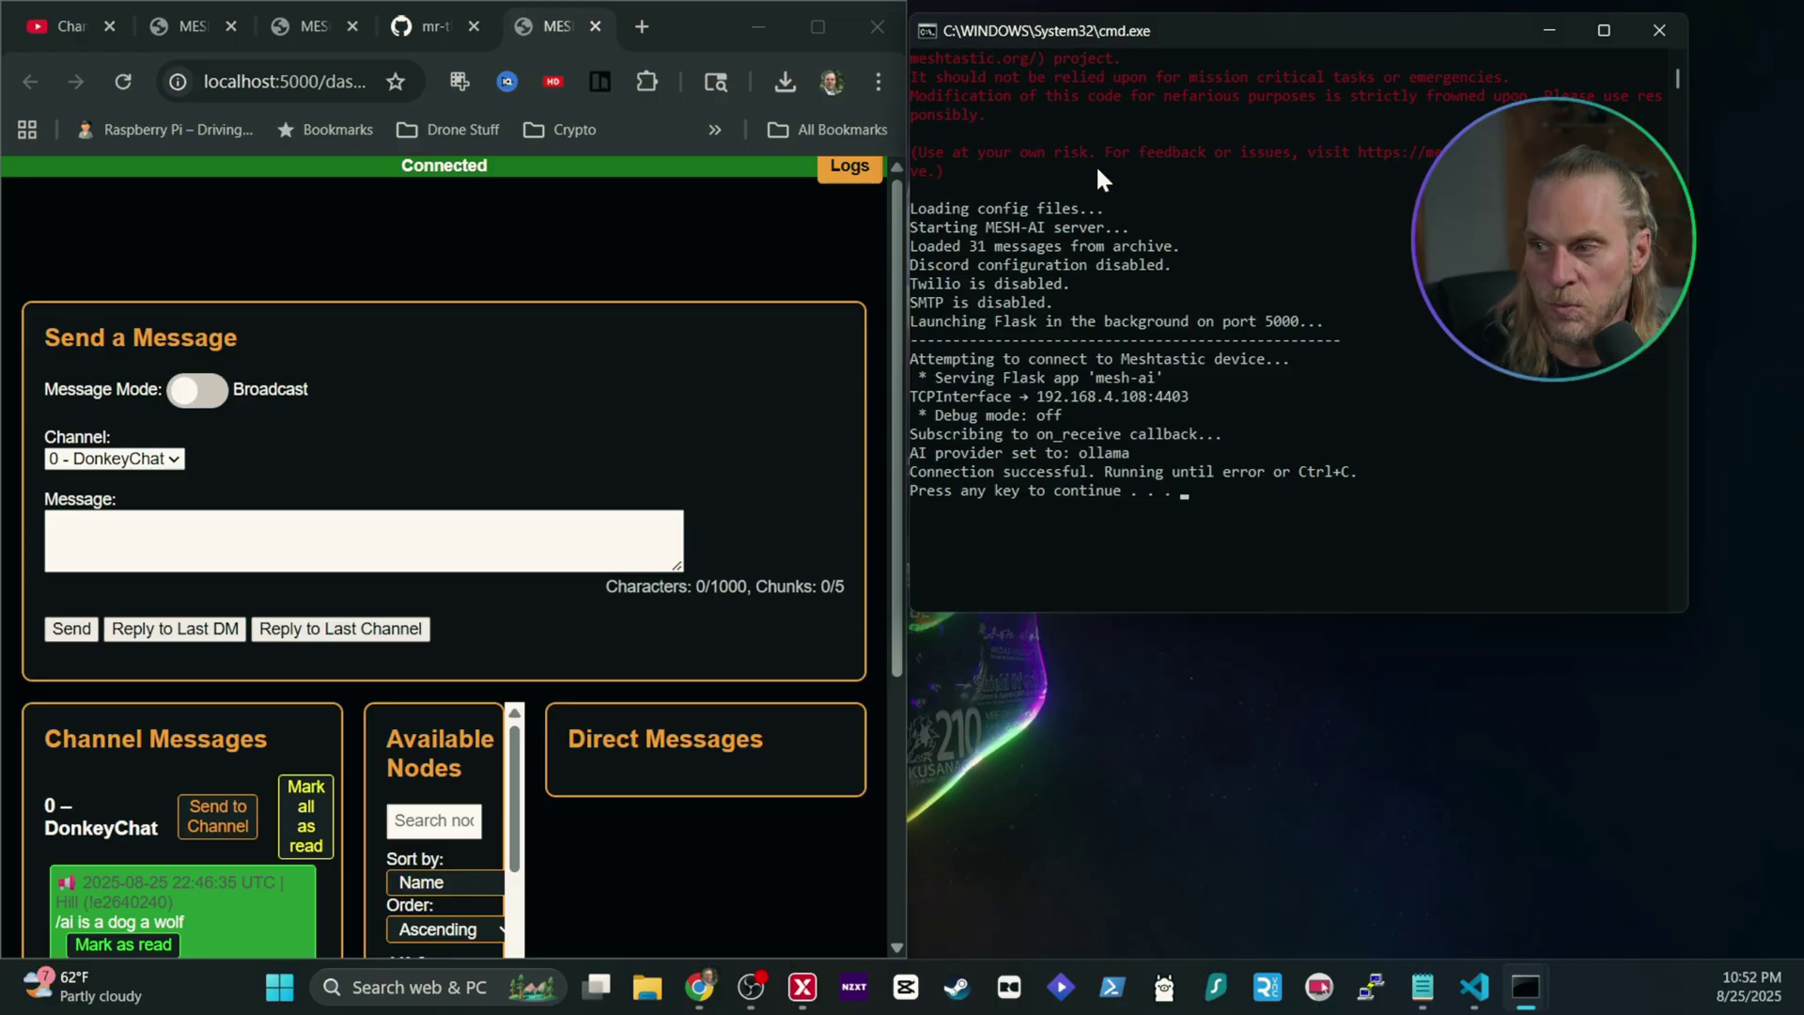
click(1546, 30)
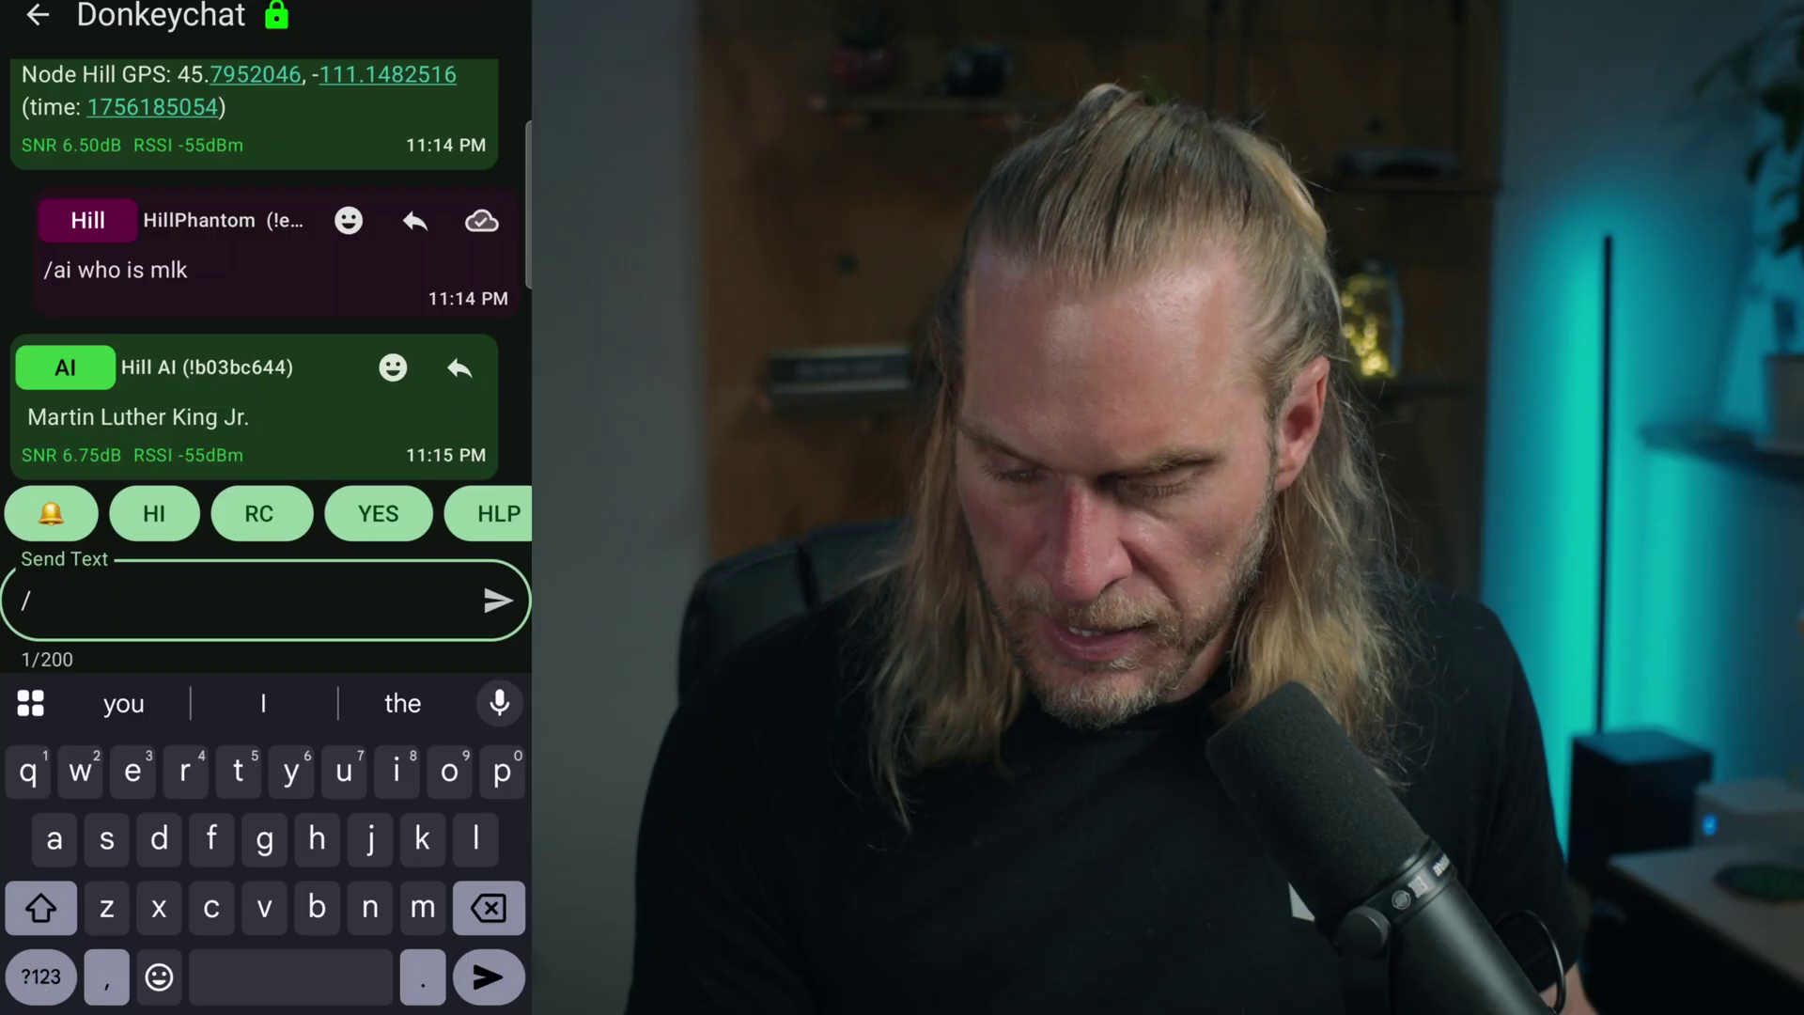
Send '/ai what country is ohio in' to Donkeychat, then begin a new '/' command
text(ai )
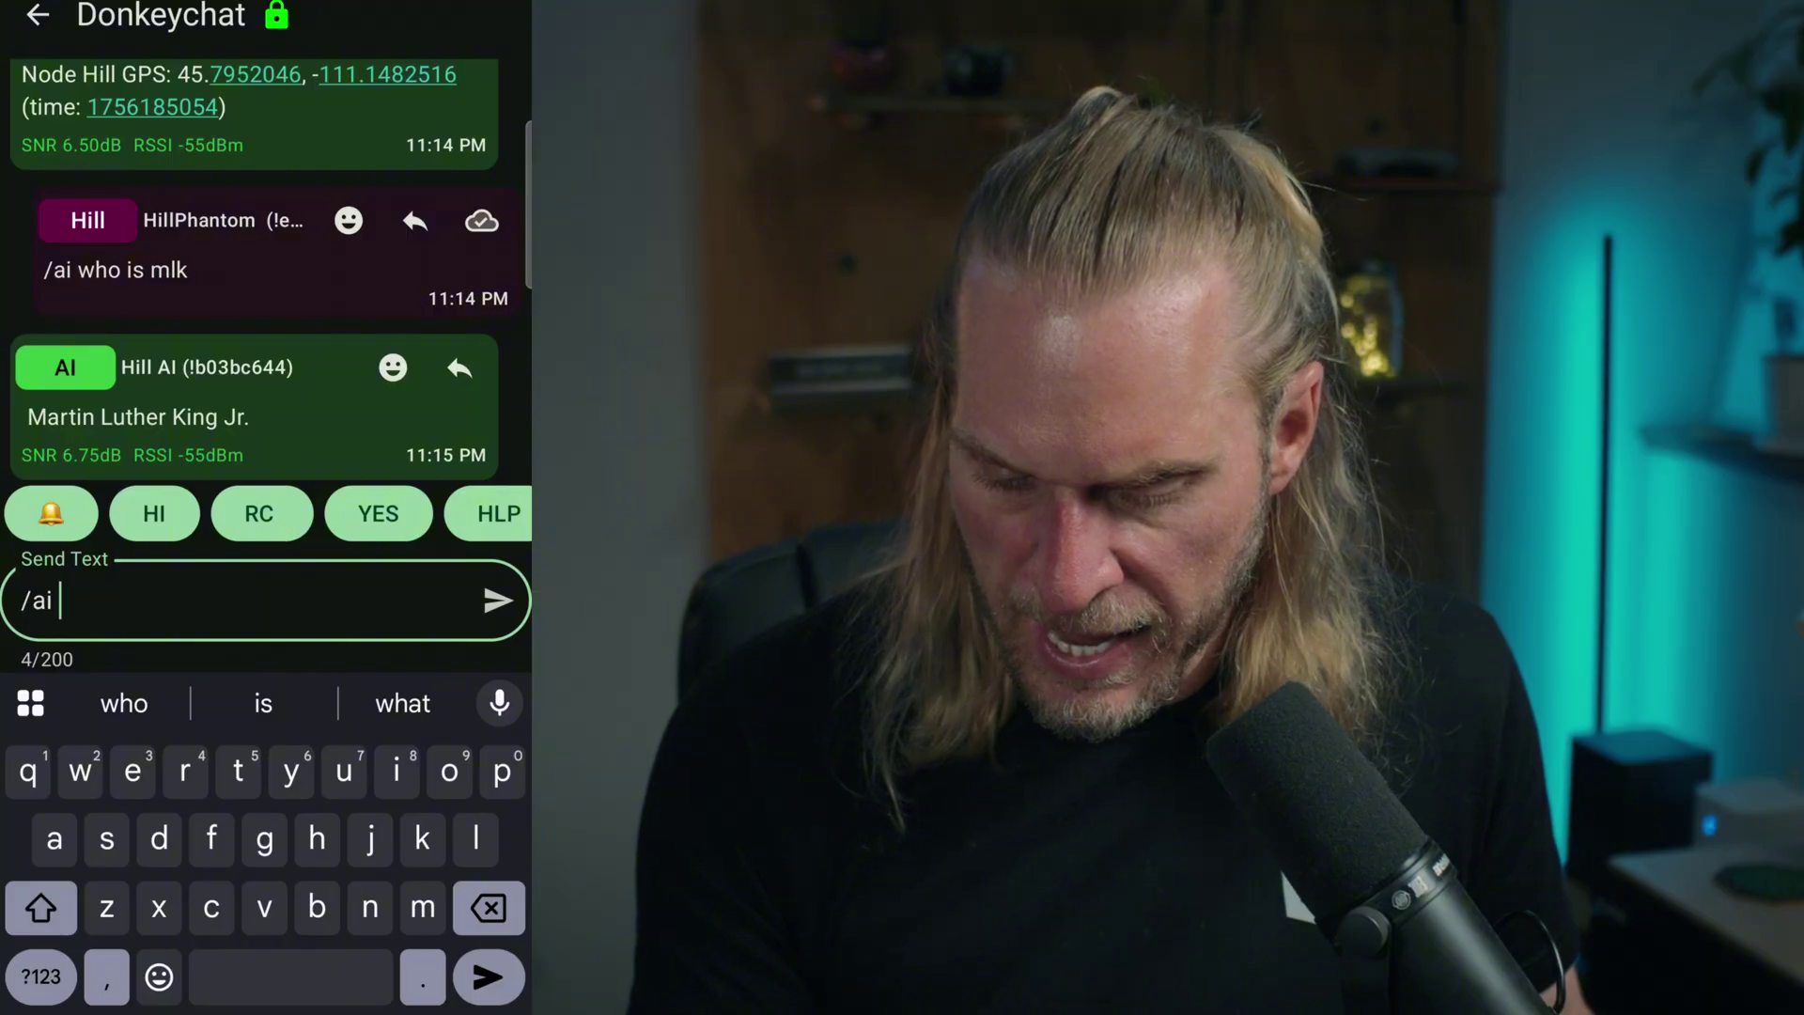
text(what co)
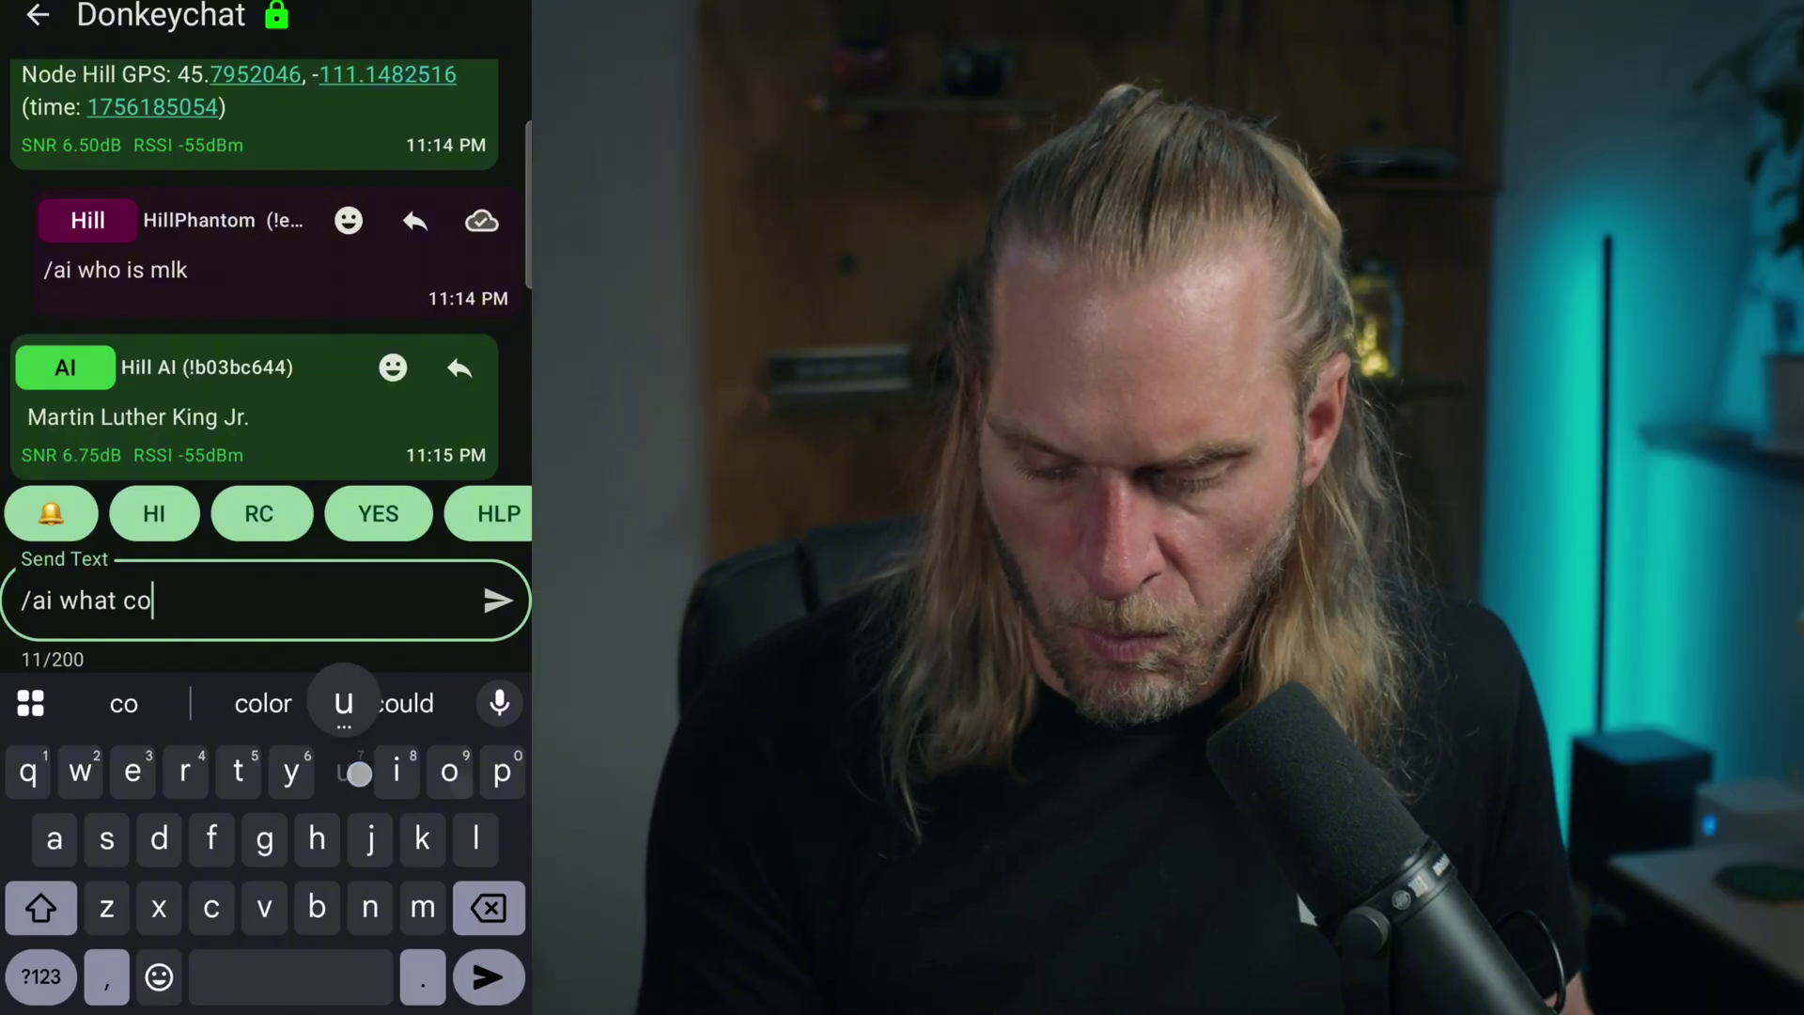
text(untry is )
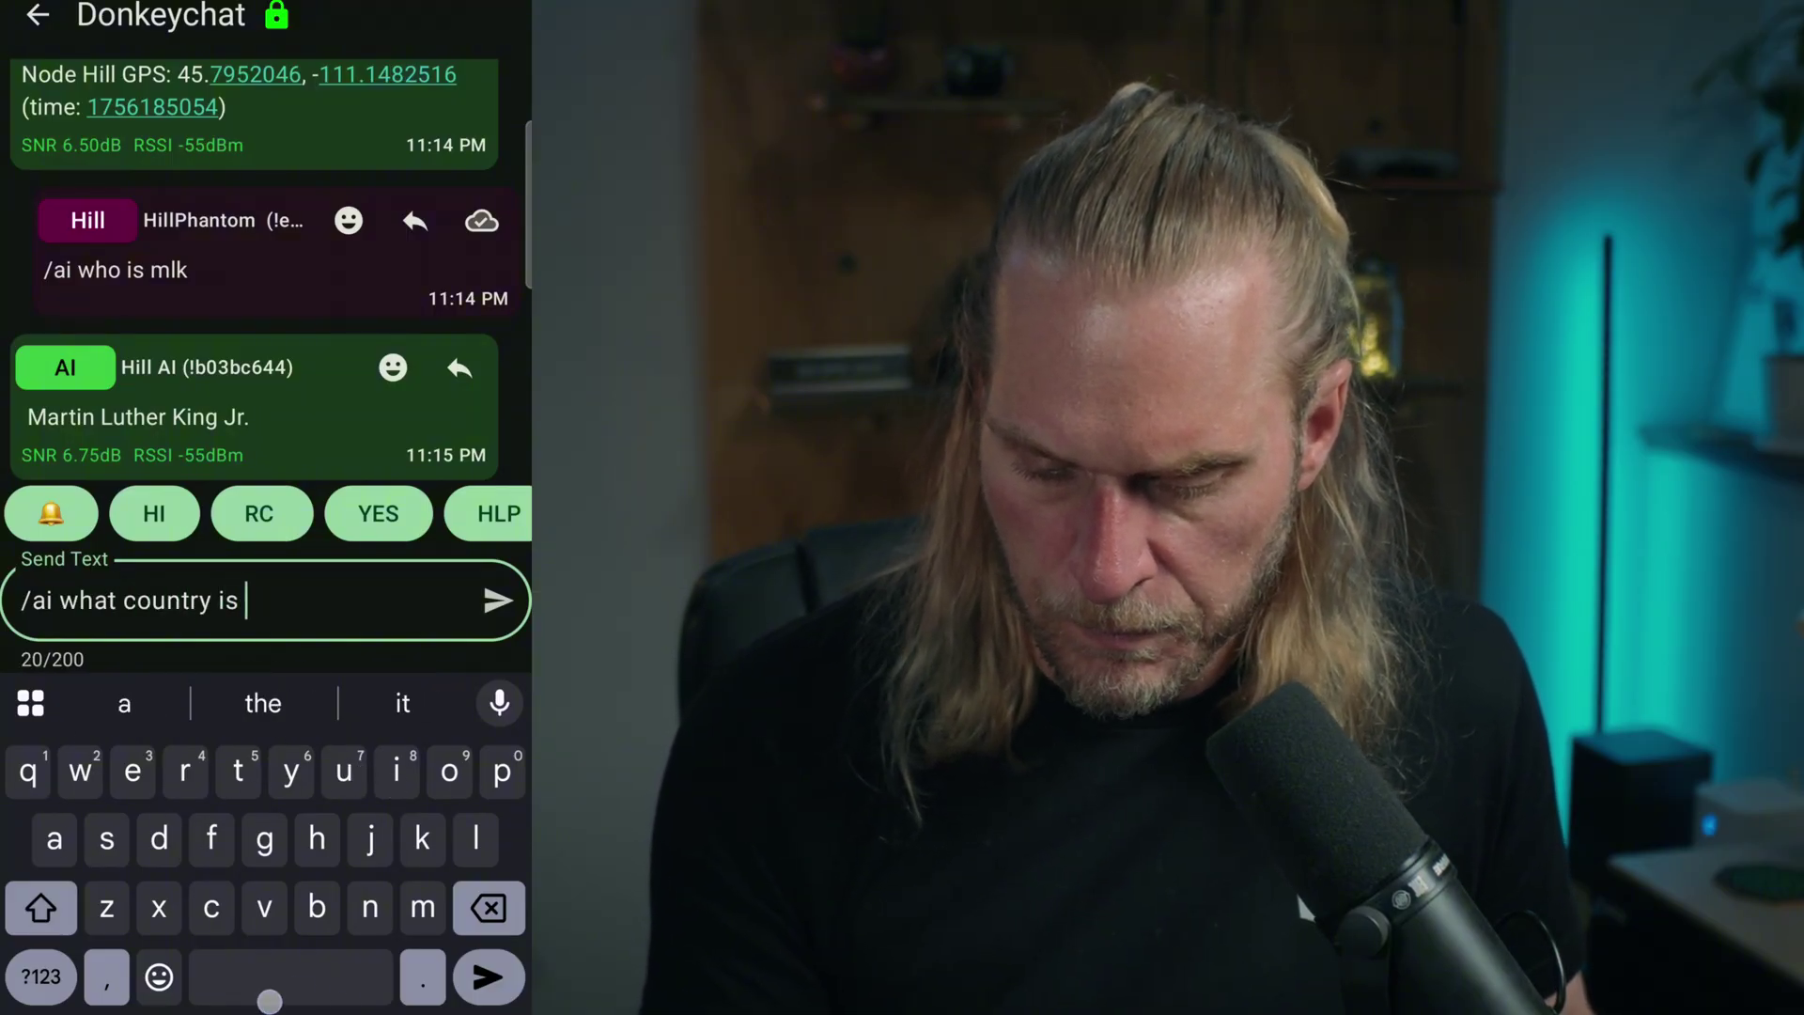
text(ohio )
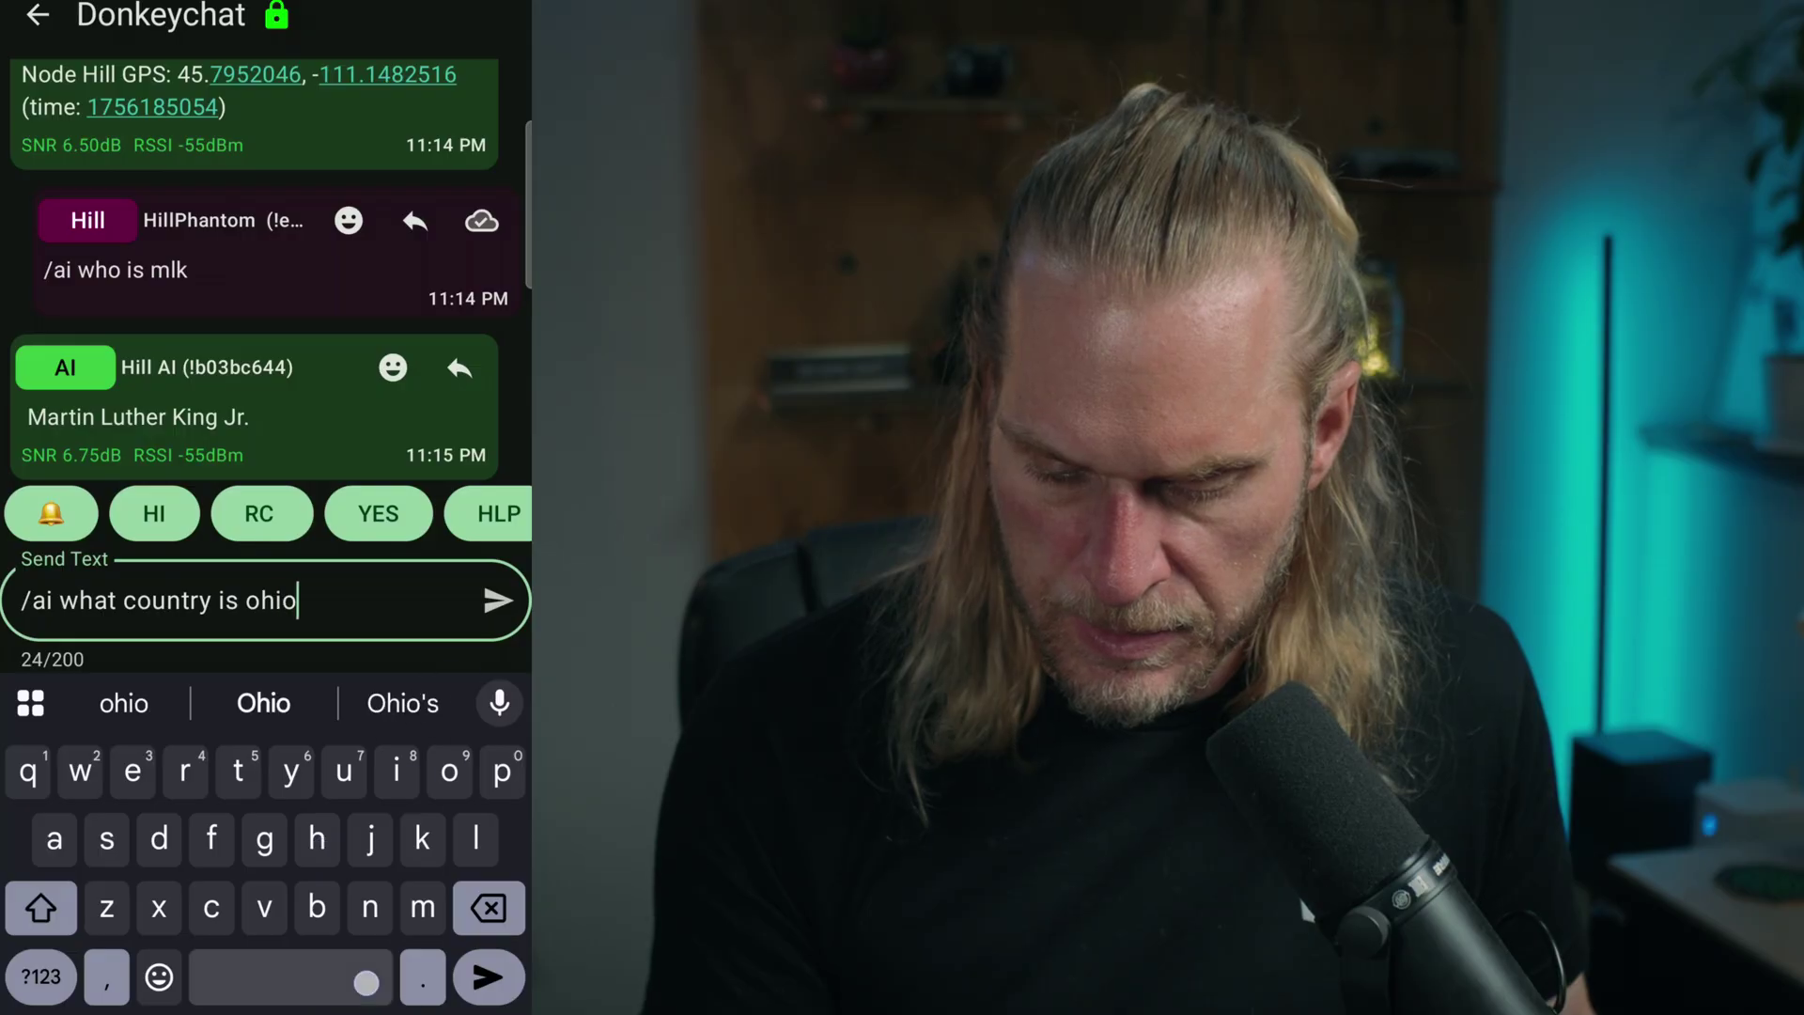
text(in)
click(498, 600)
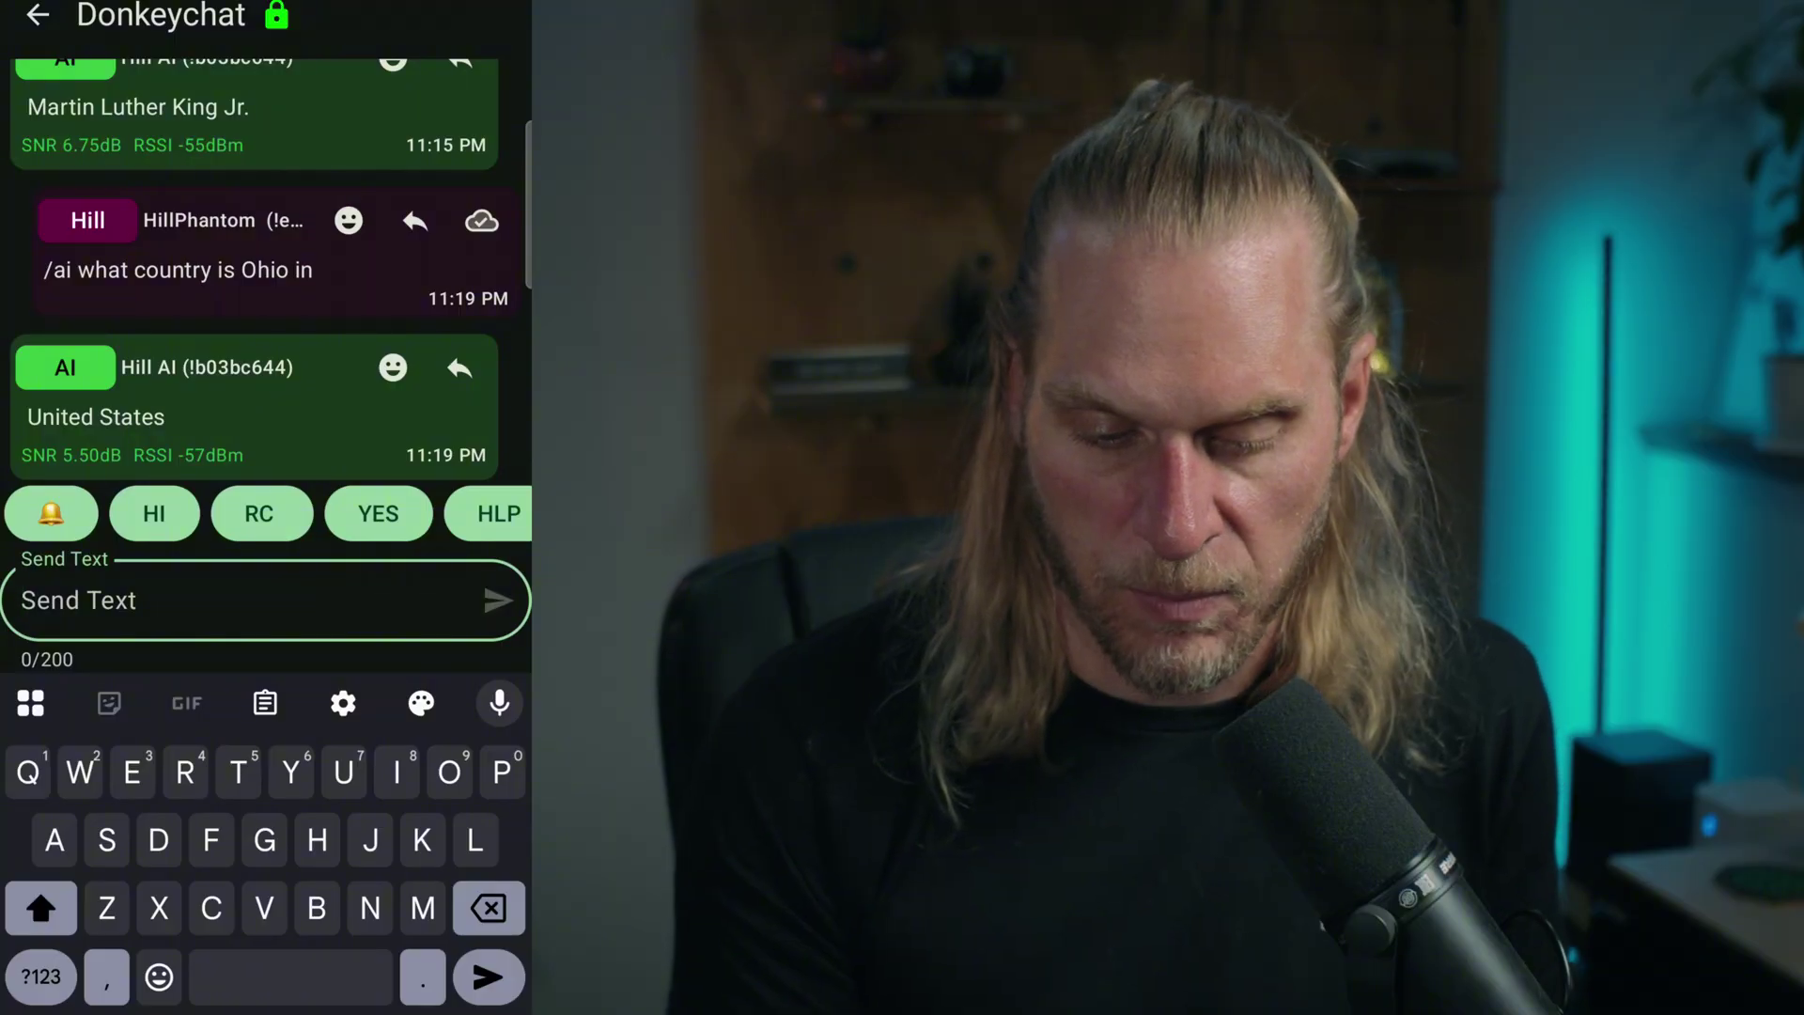
click(40, 976)
text(/)
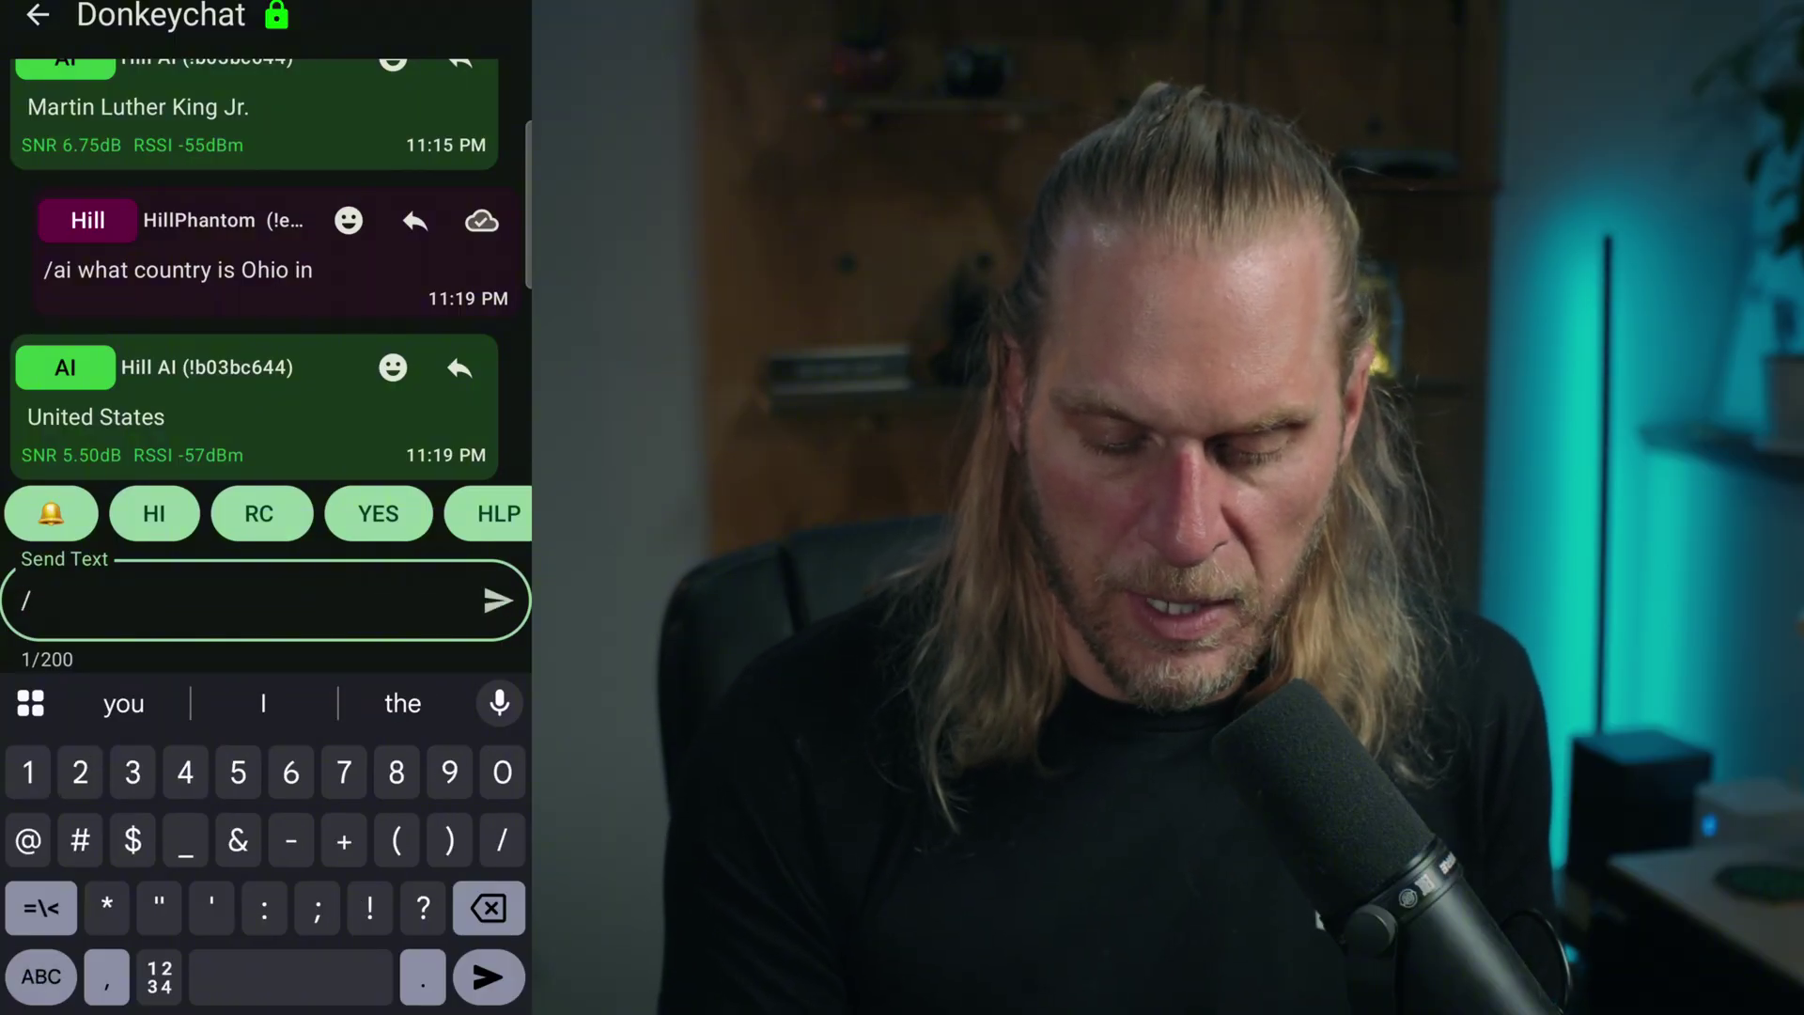